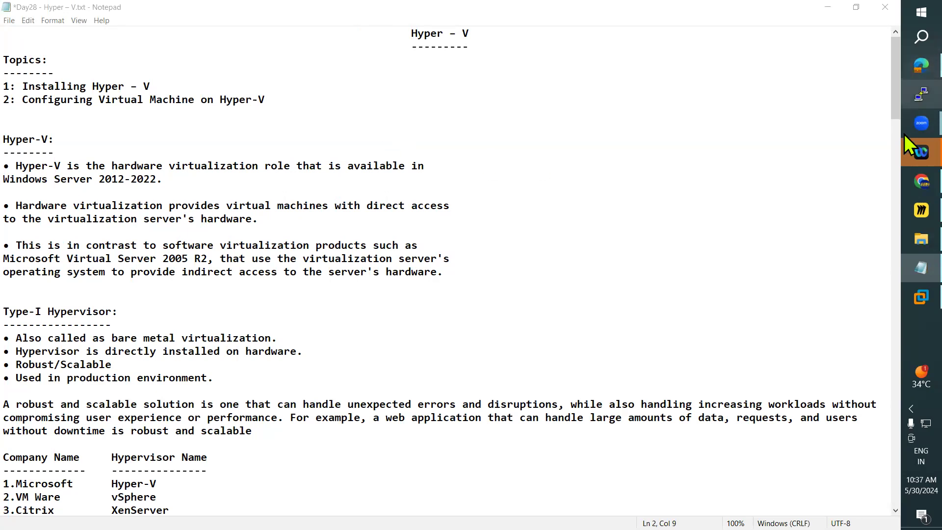
Step: Switch to the Miro board and add a text item reading "Hypervisor" in the upper area
left_click(904, 212)
left_click(20, 174)
left_click(121, 171)
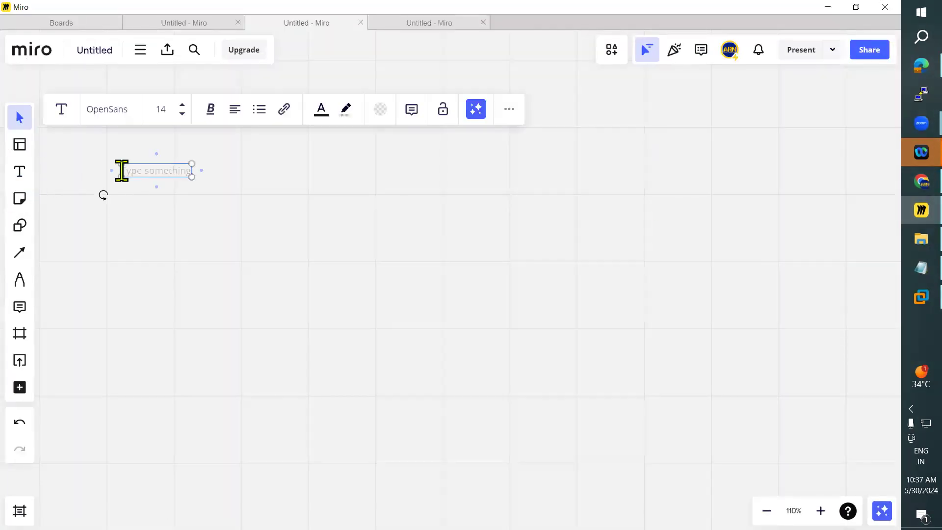
type("Hyder")
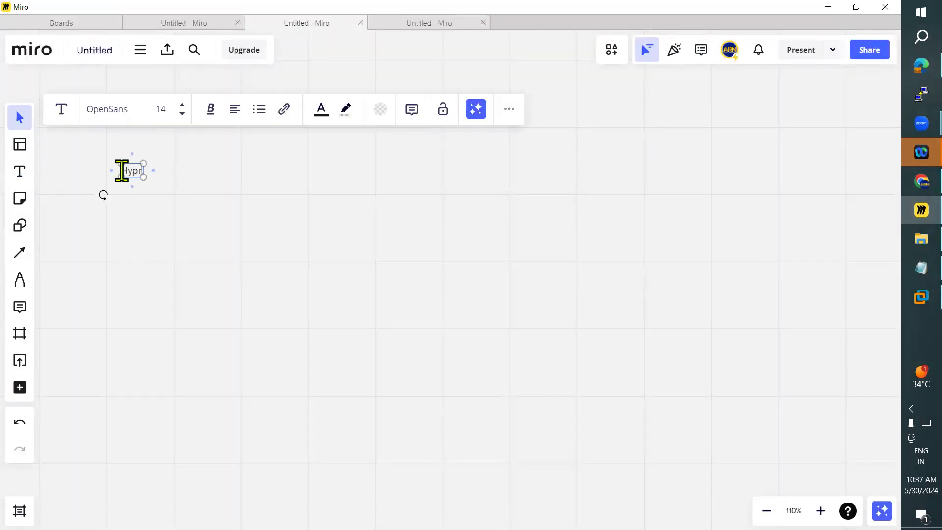
key("BackSpace")
type("er")
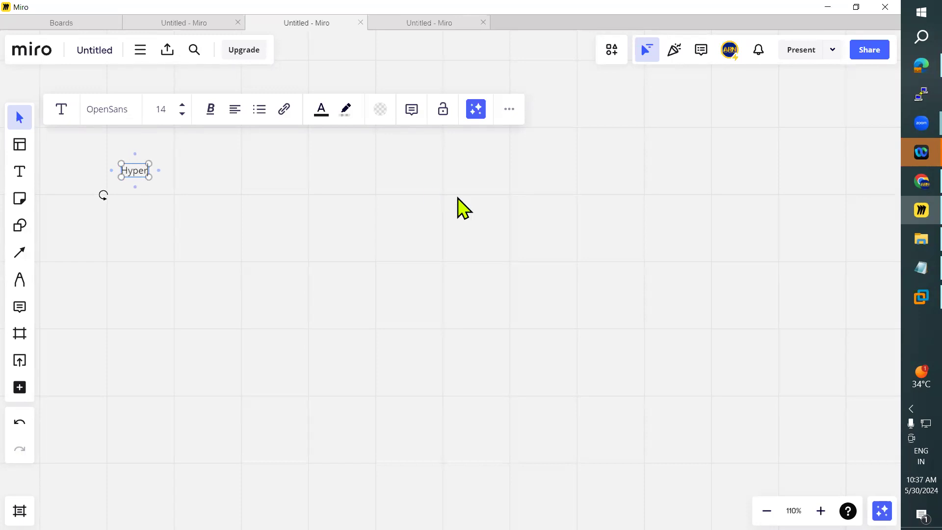
type("visor")
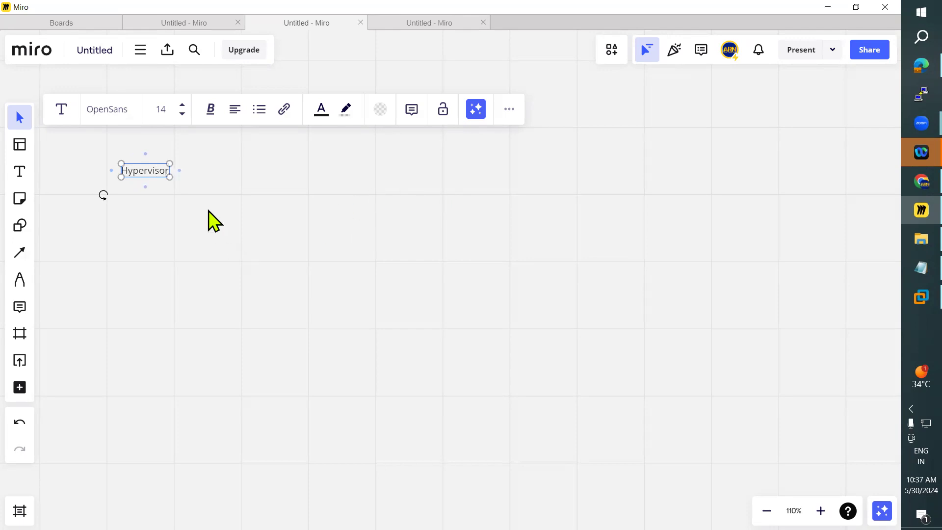
left_click(219, 231)
Step: Make the "Hypervisor" text bold and move it slightly up and to the right on the board
left_click(151, 171)
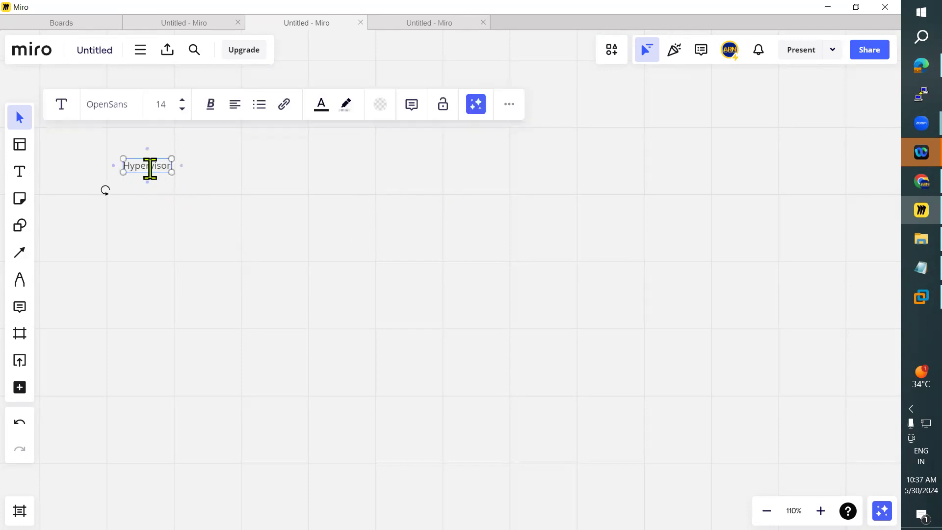
double_click(147, 168)
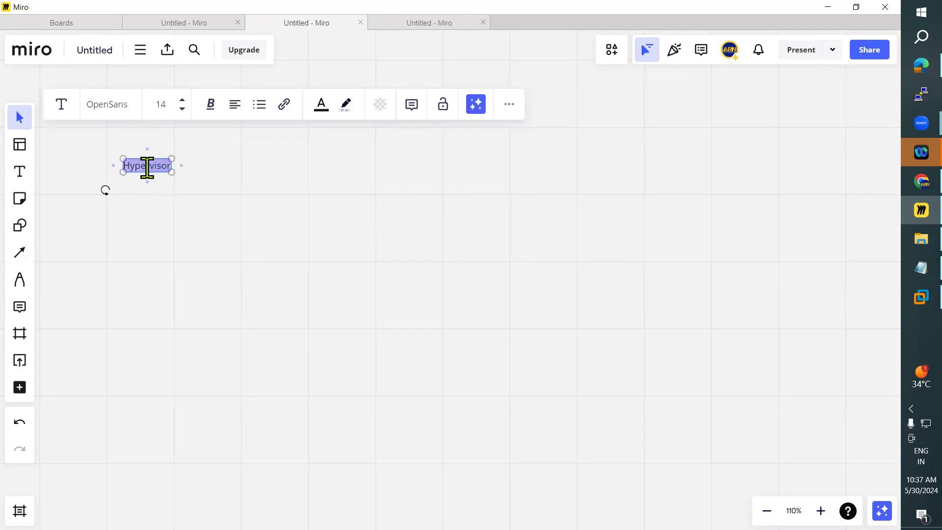
key("ctrl+b")
left_click(171, 248)
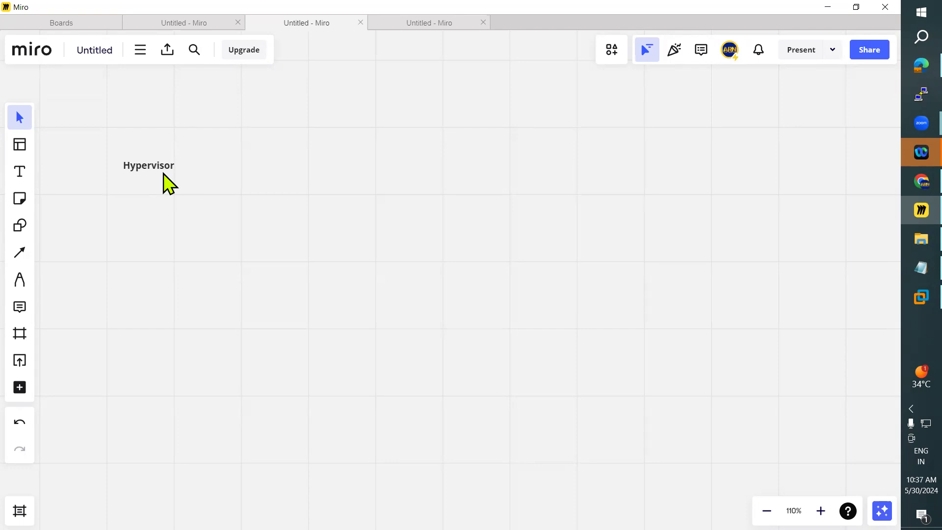
left_click_drag(155, 168, 185, 153)
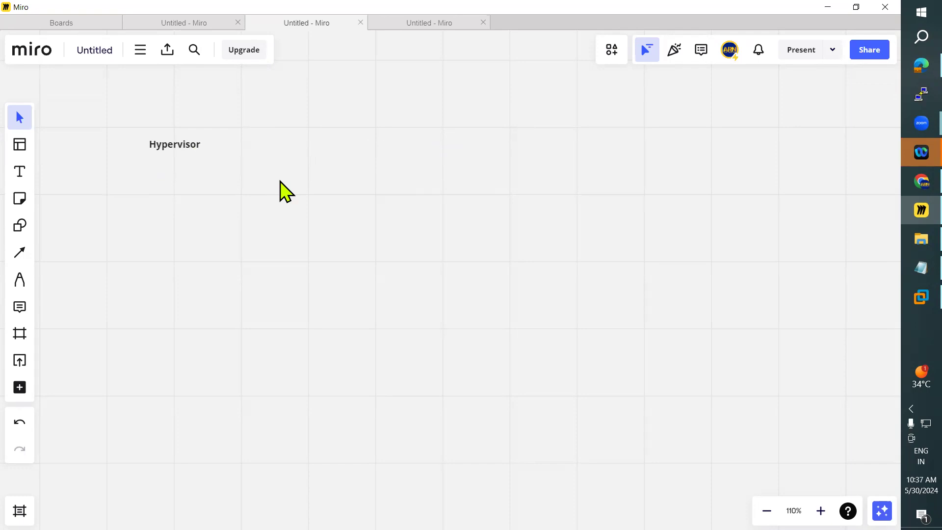
Step: Extend the heading to "Hypervisor :", start a new line below it and widen the text box
double_click(162, 146)
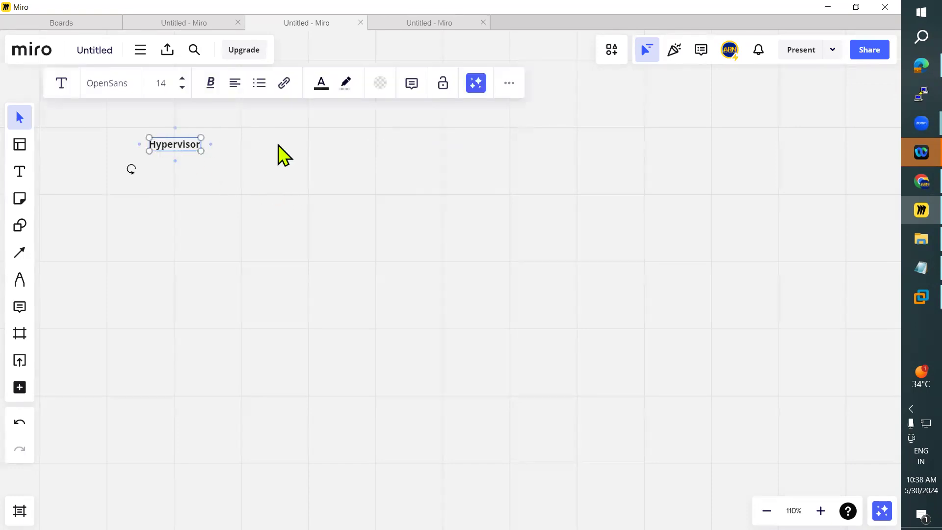
key("Right")
key("Right")
key("Right")
key("Right")
key("Right")
key("Right")
key("Right")
key("Right")
key("Return")
type("Type")
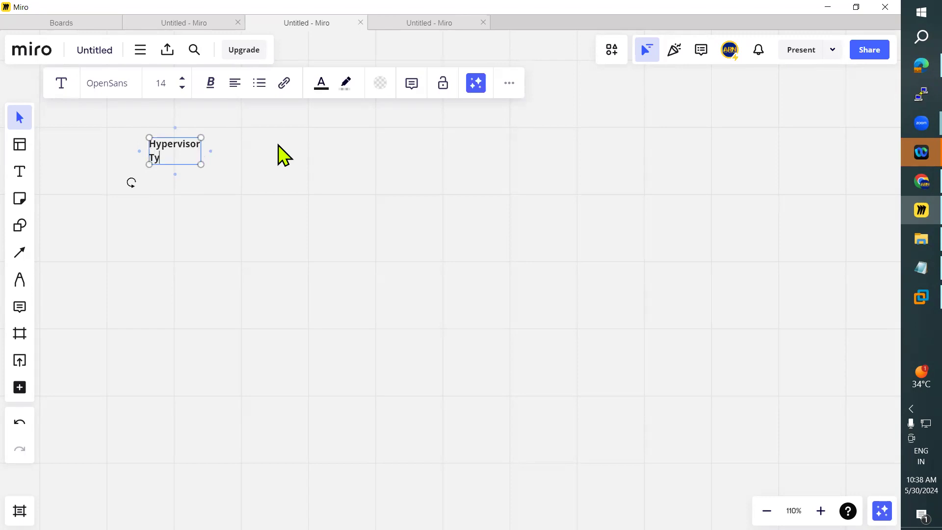
key("BackSpace")
key("BackSpace")
key("BackSpace")
key("BackSpace")
key("BackSpace")
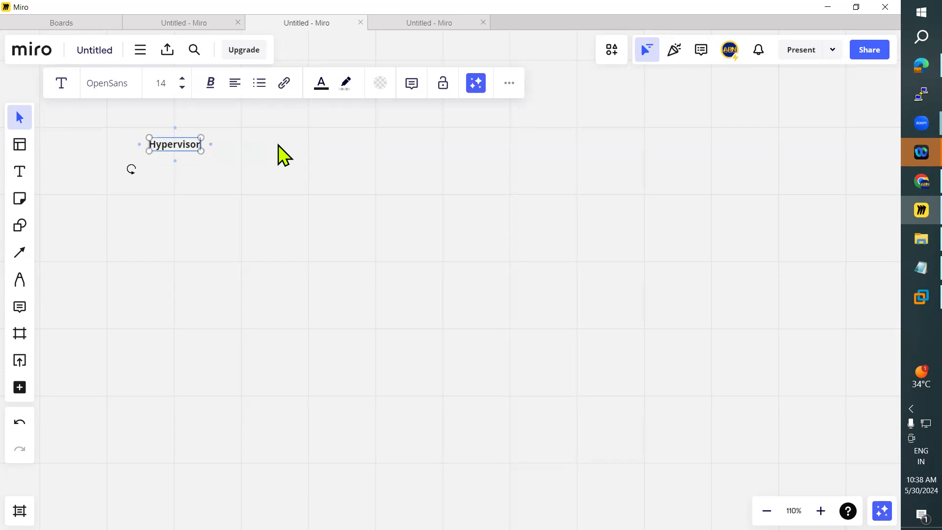
key("Return")
key("Return")
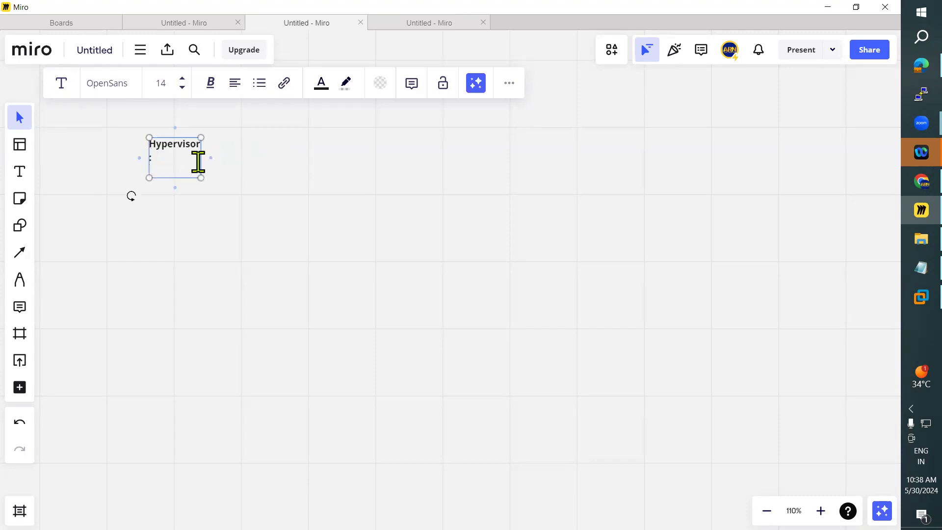
left_click_drag(201, 162, 282, 158)
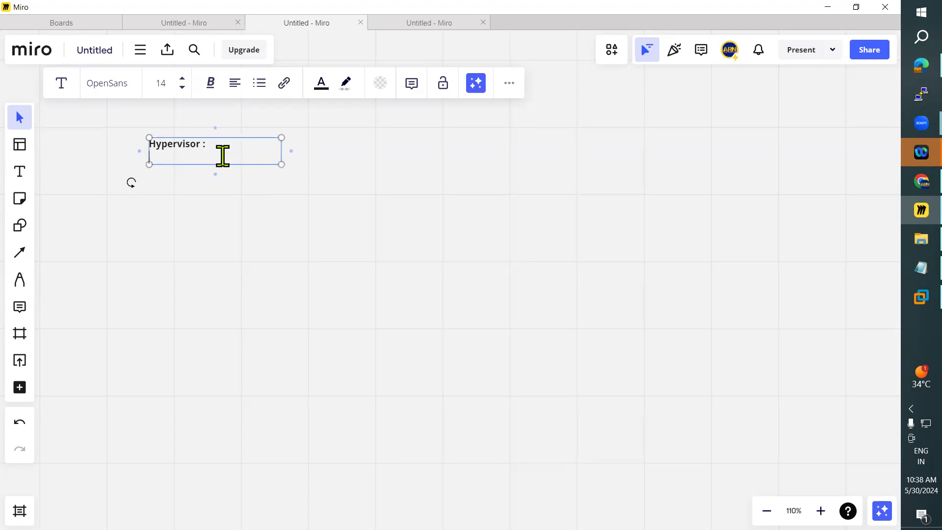
Step: Add the lines "Type-1 Hypervisor" and "Type-2 Hypervisor" under the heading and move the text block up
type("Type-1 Hypervisor")
key("Return")
type("Type-2 Hypervisor")
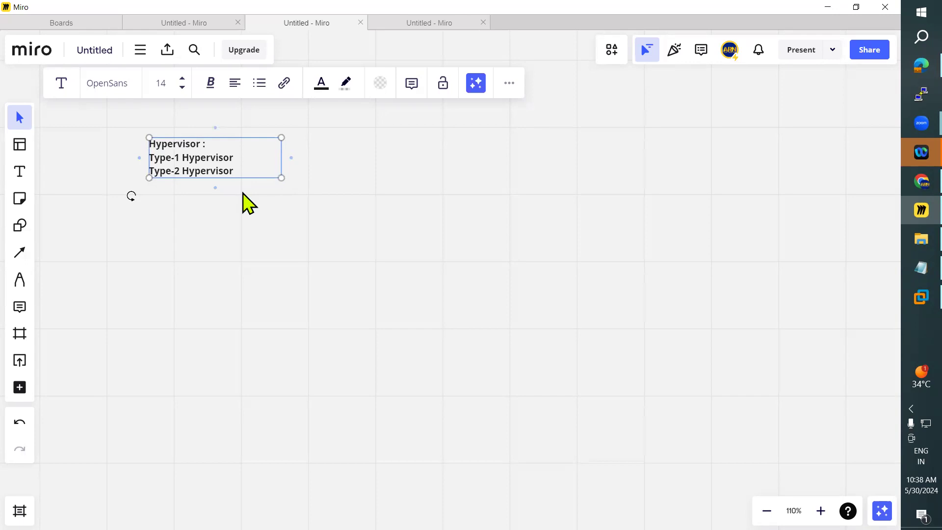
left_click(277, 237)
left_click_drag(214, 158, 213, 127)
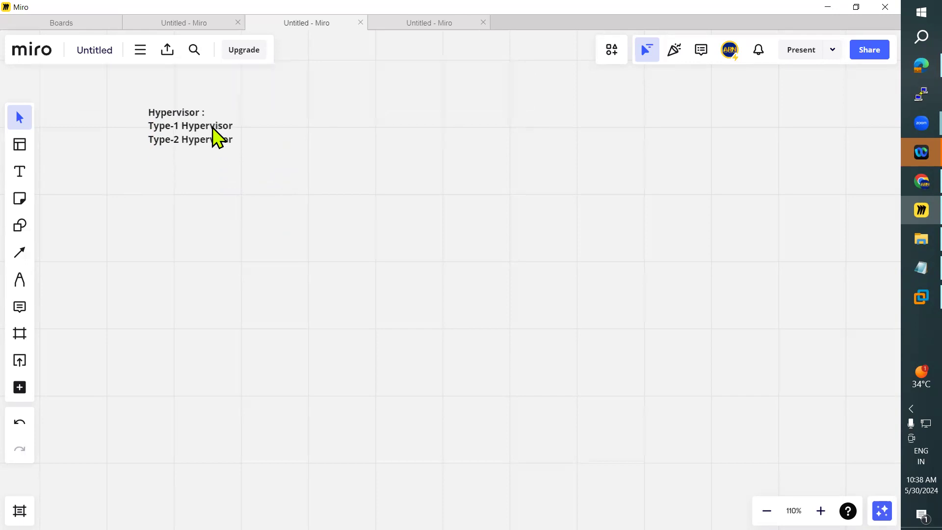
Step: Draw a wide rectangle below the hypervisor list and position it underneath the text
left_click(20, 225)
left_click(60, 234)
left_click_drag(82, 217, 234, 307)
left_click_drag(184, 262, 199, 259)
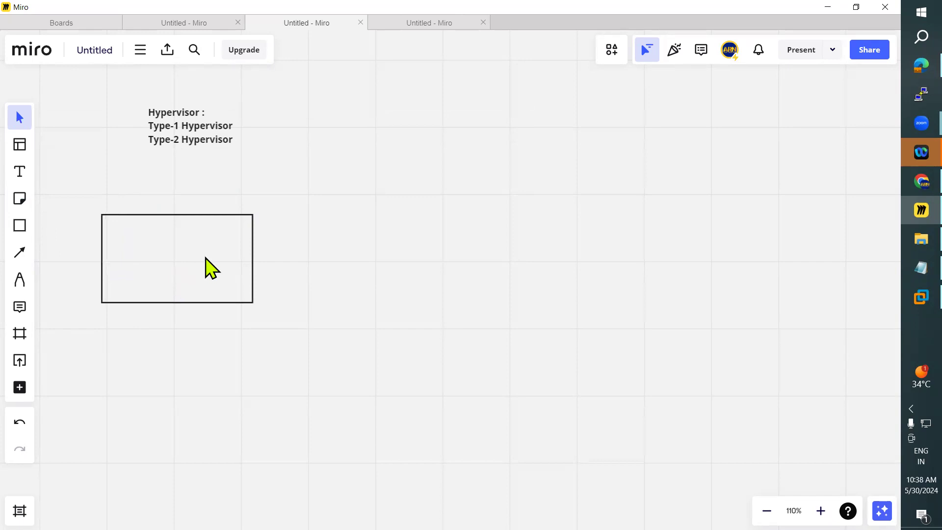
left_click(199, 259)
left_click_drag(195, 255, 190, 245)
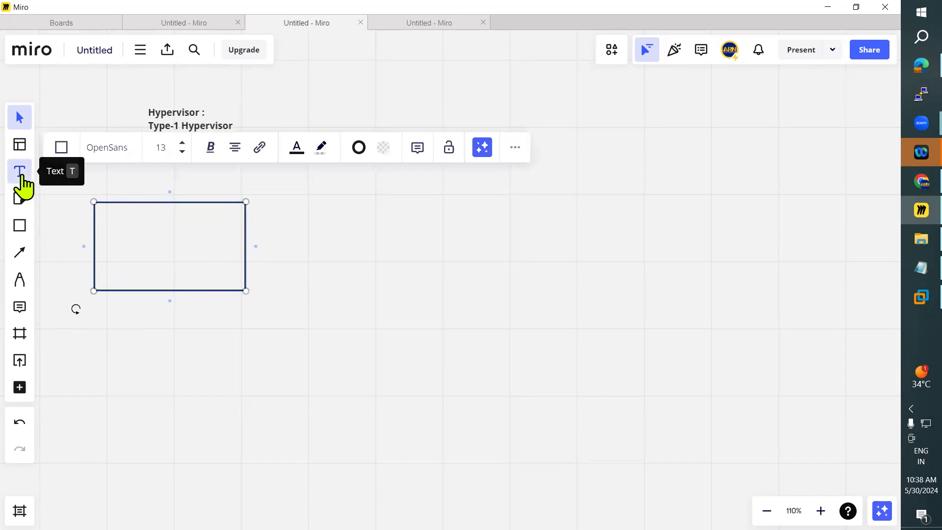
Step: Add the label "PHYSICAL MACHINE" on the rectangle's upper edge and center it over the rectangle
left_click(21, 173)
left_click(137, 196)
type("PHYSICAL Mach")
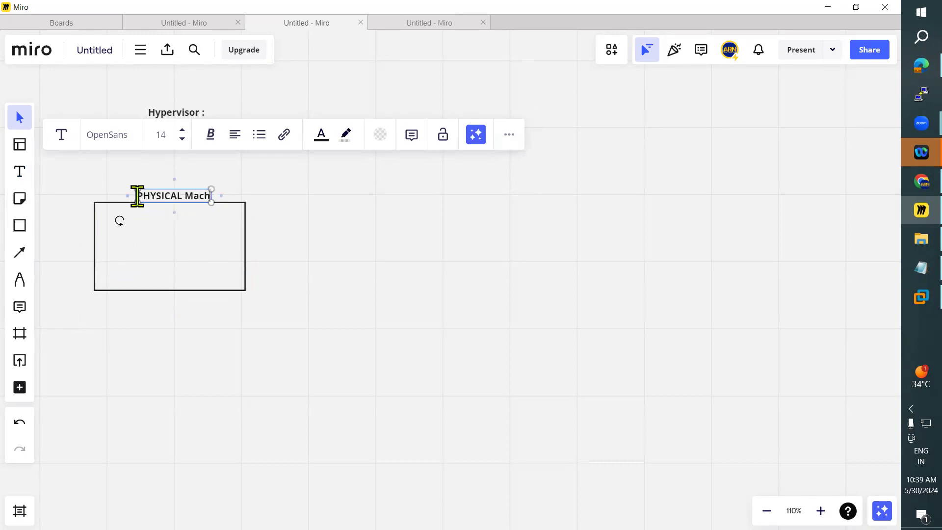
key("BackSpace")
key("BackSpace")
key("BackSpace")
type("ACHINE")
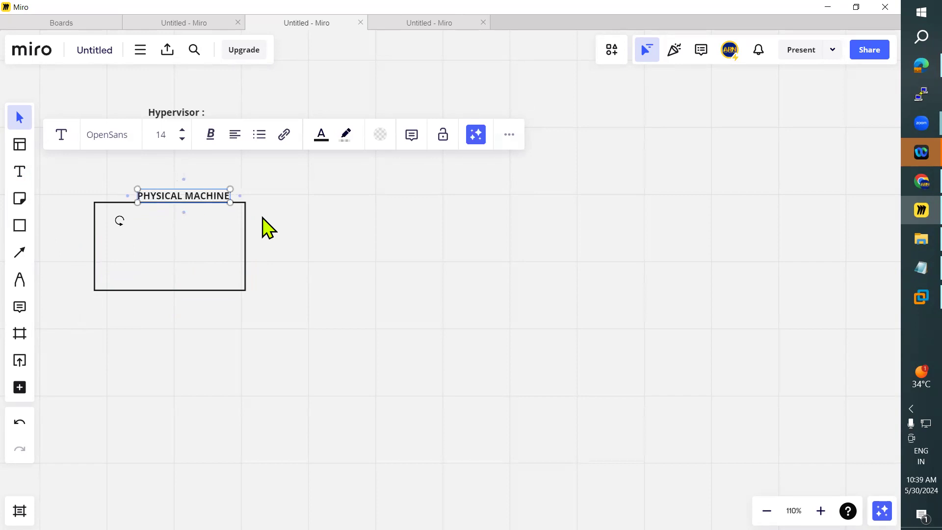
left_click(143, 202)
left_click_drag(164, 196, 145, 195)
Step: Add a text list inside the rectangle with the lines OS, Application and Services, widening its text box
left_click(19, 171)
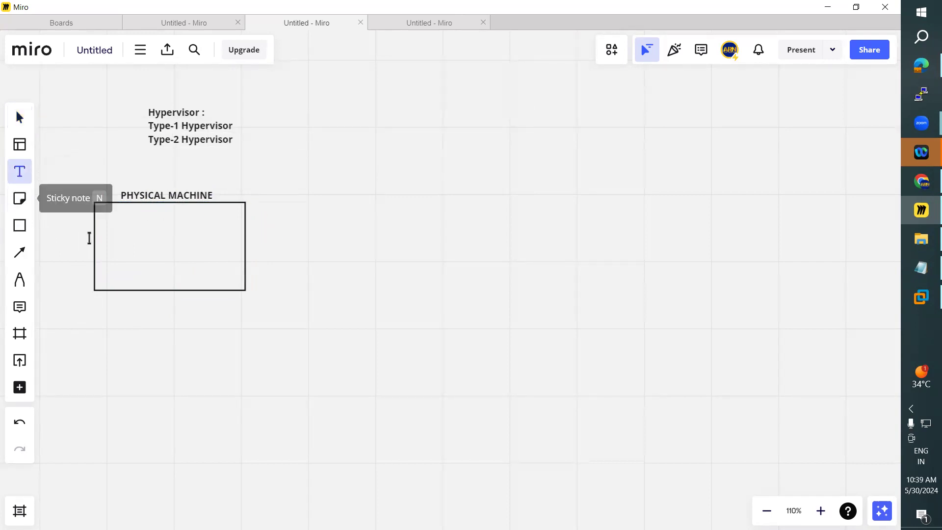
left_click(108, 227)
type("OS")
key("Return")
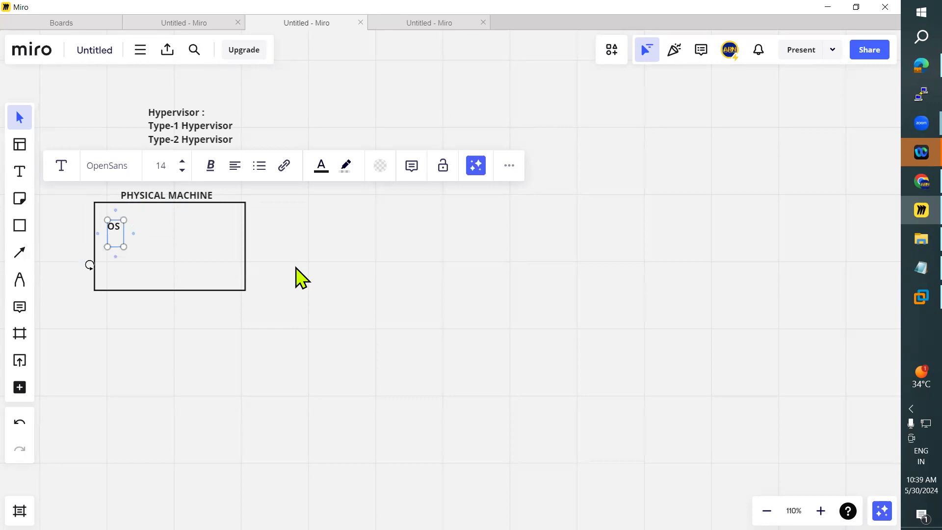
type("App")
type("lic")
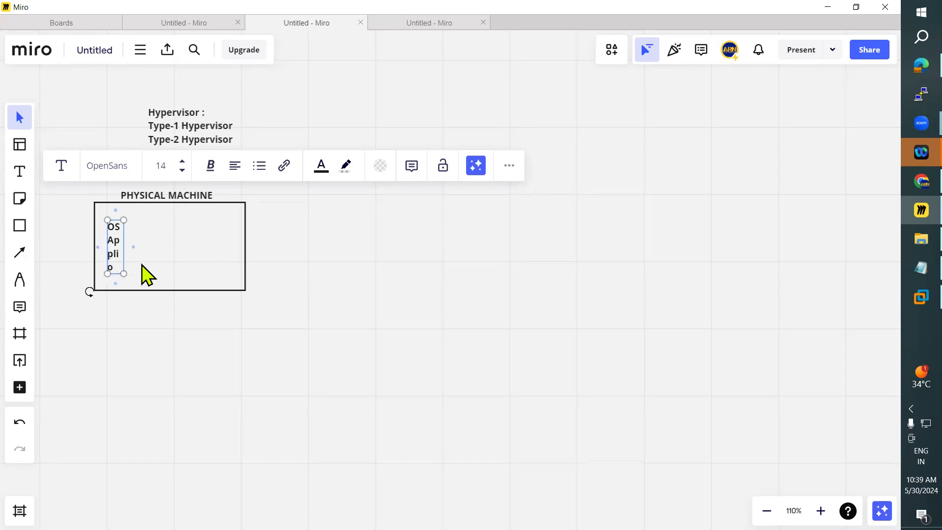
left_click_drag(124, 249, 244, 246)
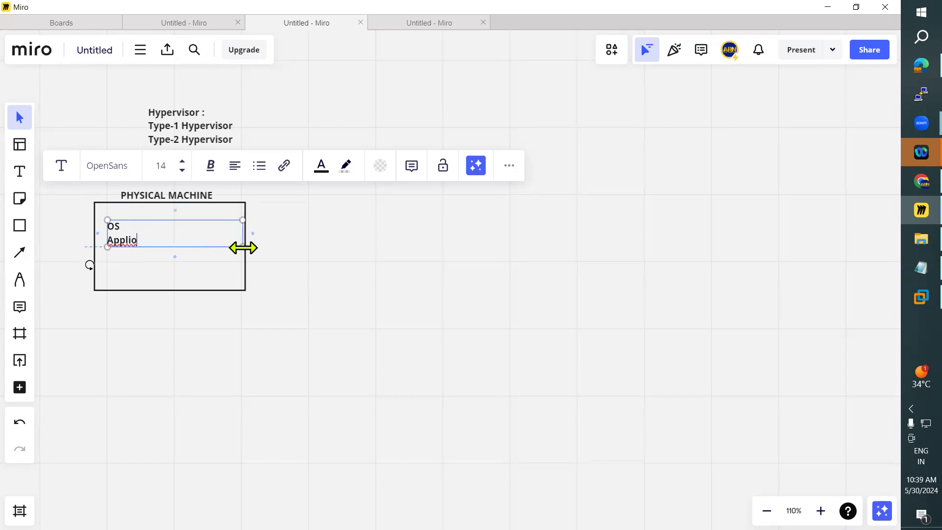
key("BackSpace")
key("BackSpace")
type("lication")
key("Return")
type("Services")
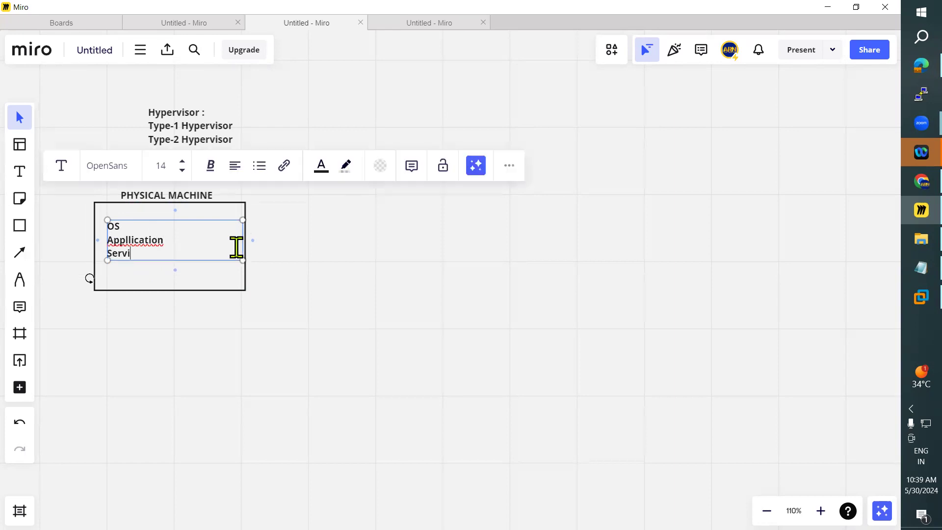
Step: Correct the misspelled word in the list to "Application" and shift the list slightly down inside the rectangle
right_click(160, 239)
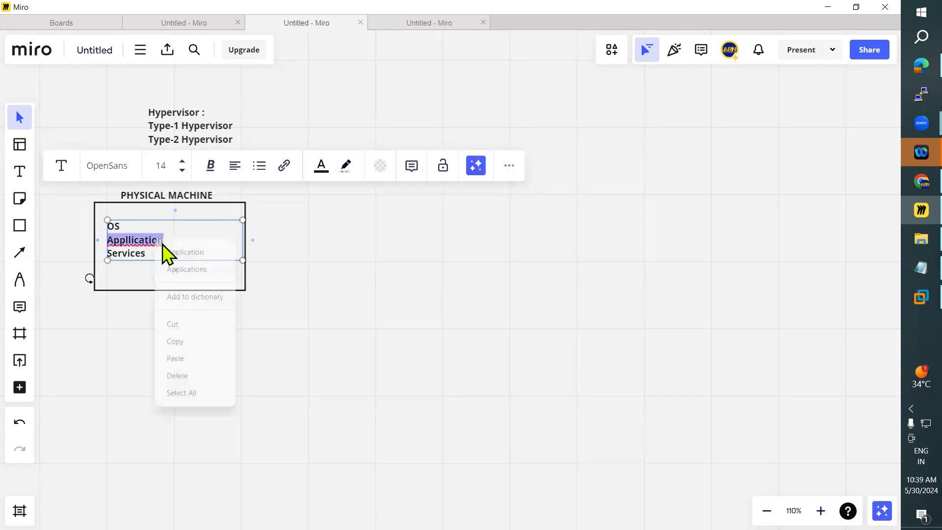
left_click(182, 251)
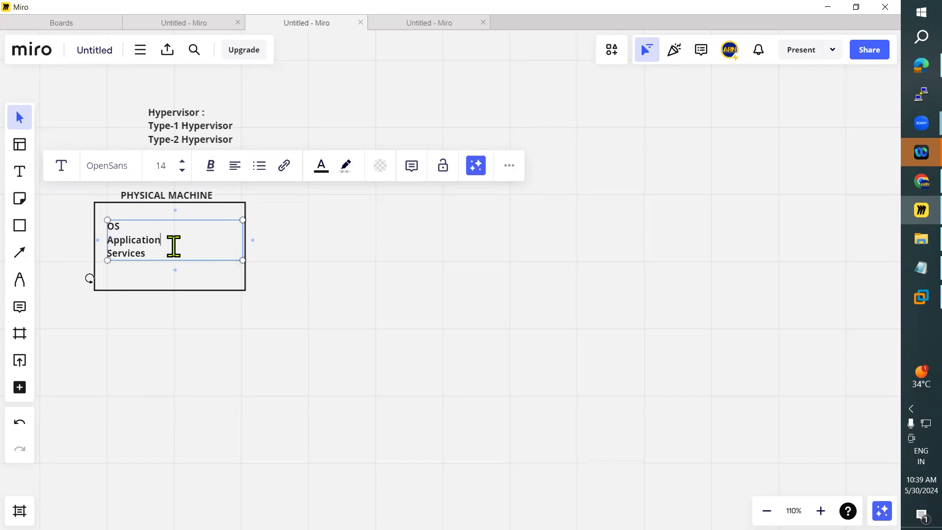
left_click(211, 326)
left_click_drag(138, 244, 140, 250)
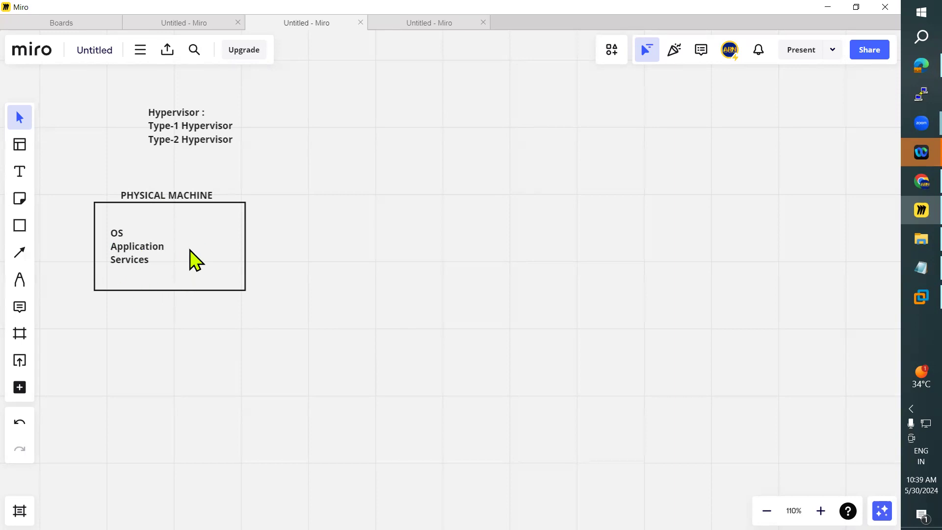
Step: Add a specification text beside the list inside the rectangle, with the lines "4GB" and "HDD :100GB"
left_click(20, 171)
left_click(168, 216)
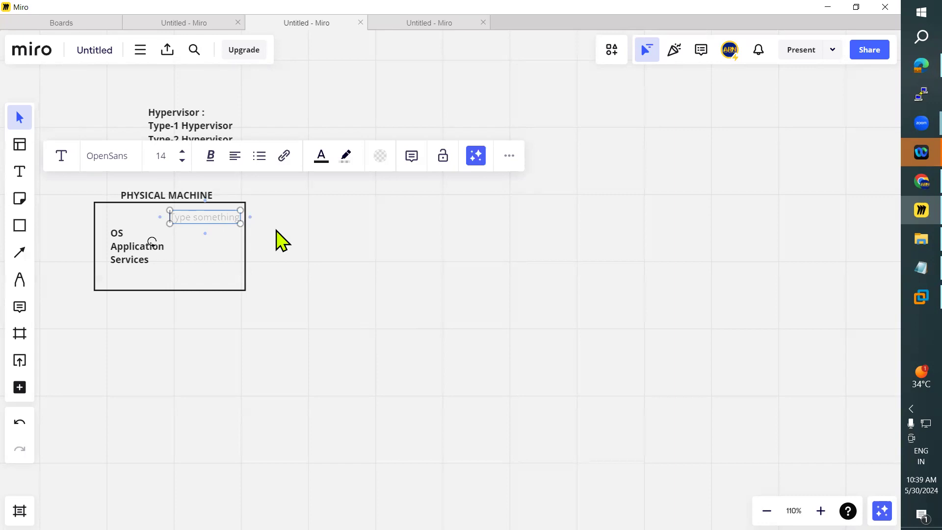
type("4GB")
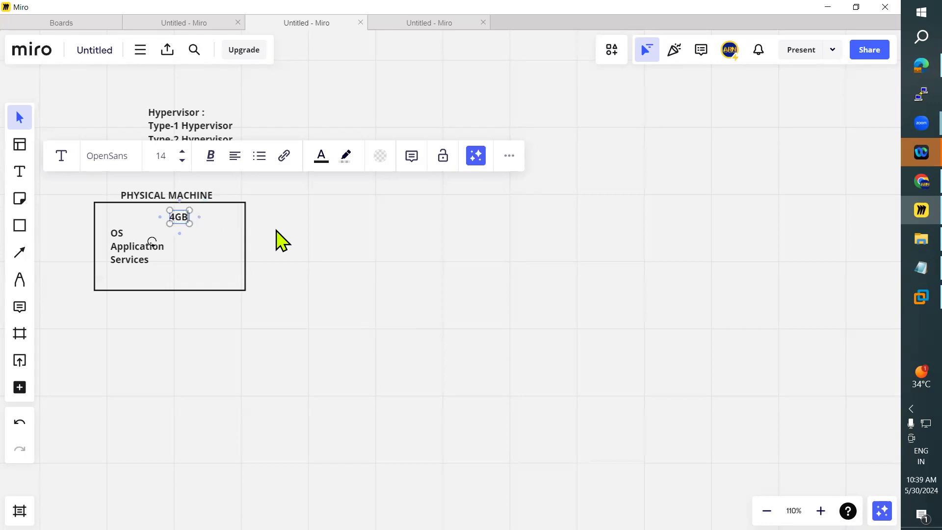
key("Return")
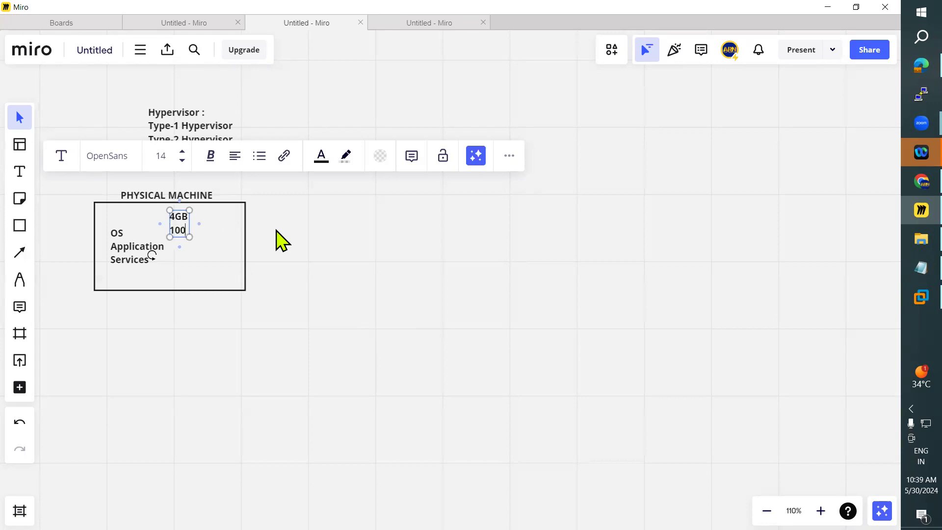
type("100 GB")
left_click_drag(199, 230, 226, 231)
left_click(174, 230)
type("HDD")
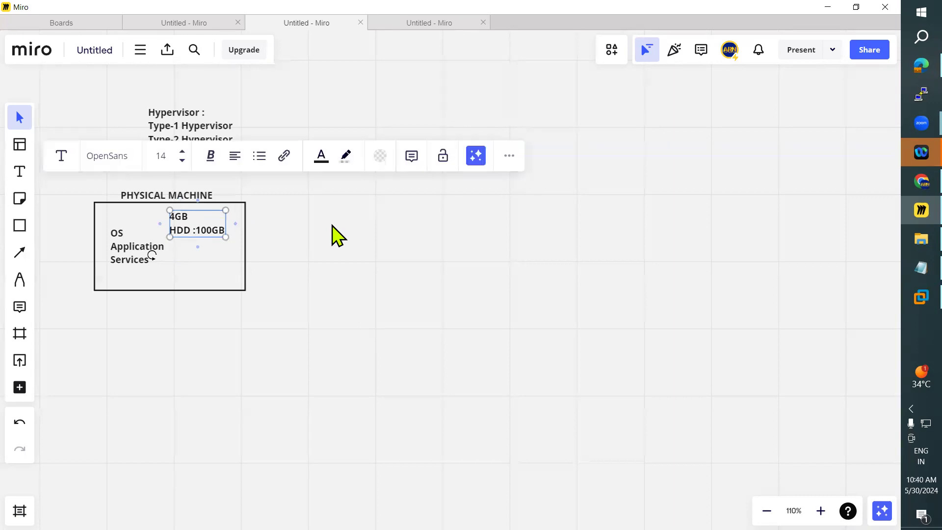
Step: Space the disk line as "HDD : 100GB", widening the text box, and prefix the 4GB line with "RAM :"
key("Return")
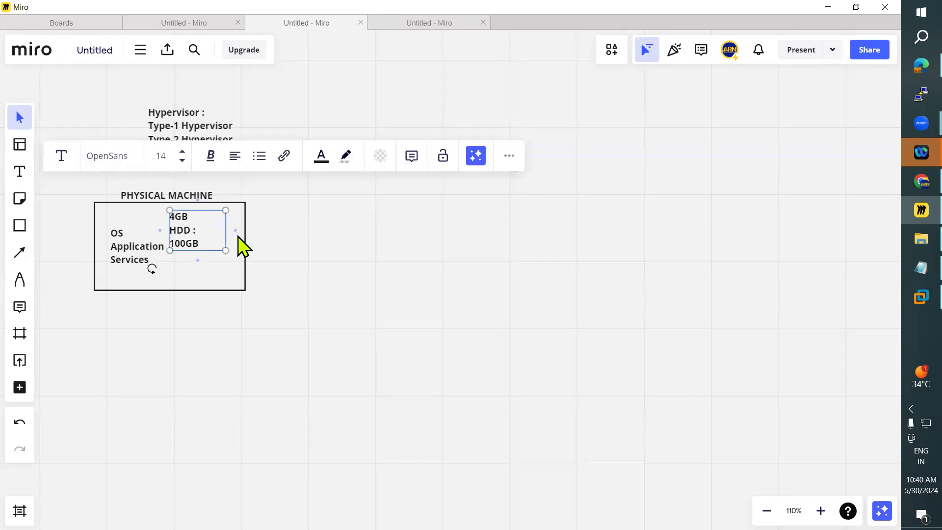
left_click_drag(235, 230, 248, 225)
left_click(172, 217)
type("RAM :")
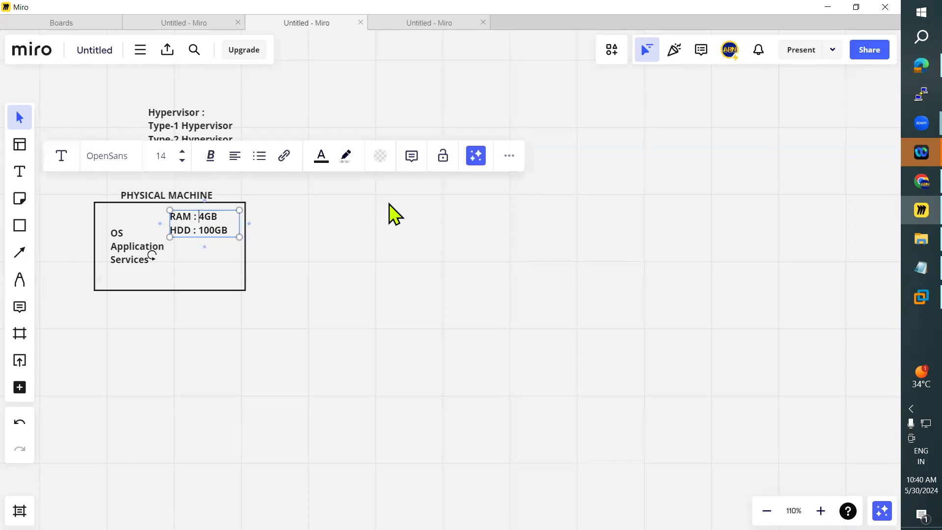
Step: Change the RAM value to 8GB and add the line "CPUs: 6" to the specification text
key("Delete")
type("8")
key("Return")
type("CPUs:")
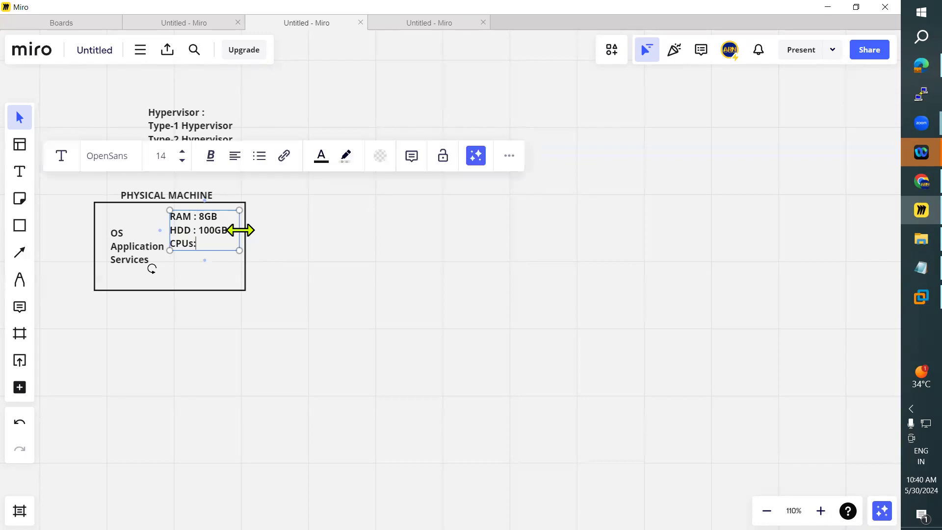
type(" 6")
left_click(343, 272)
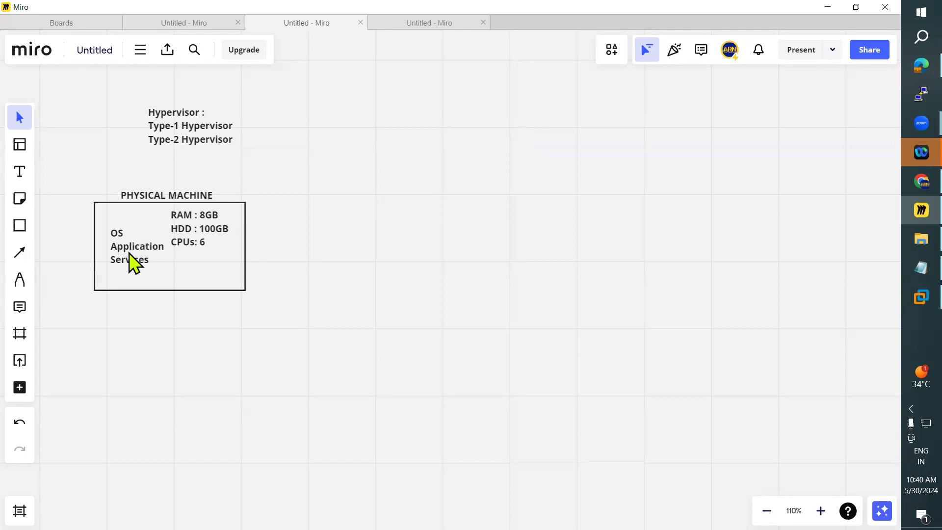
Step: Shift the OS list slightly inside the rectangle and place a copy of the rectangle with its title beside the original
left_click_drag(130, 252, 126, 263)
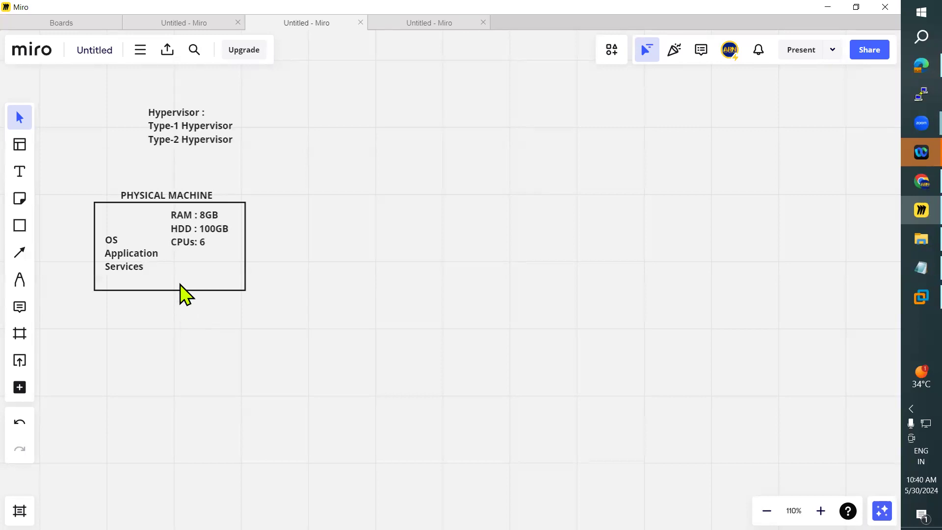
left_click(141, 222)
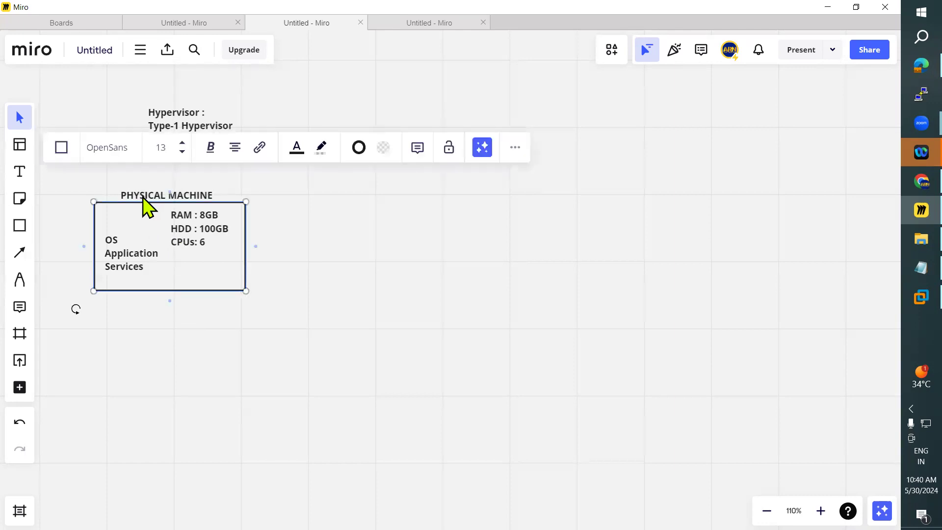
left_click(142, 198, "shift")
key("ctrl+c")
key("ctrl+v")
left_click_drag(172, 237, 406, 248)
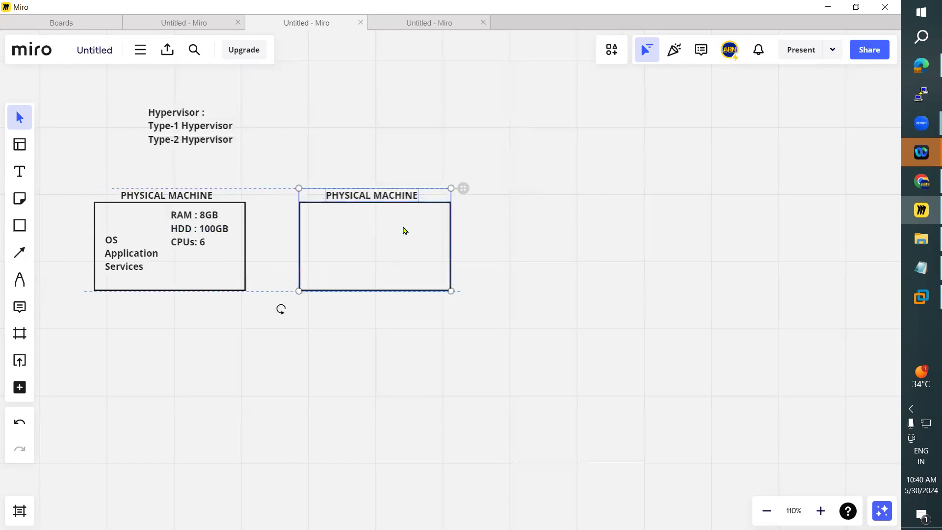
Step: Change the title of the copied rectangle to "PHYSICAL MACHINE-2"
left_click(427, 202)
double_click(405, 196)
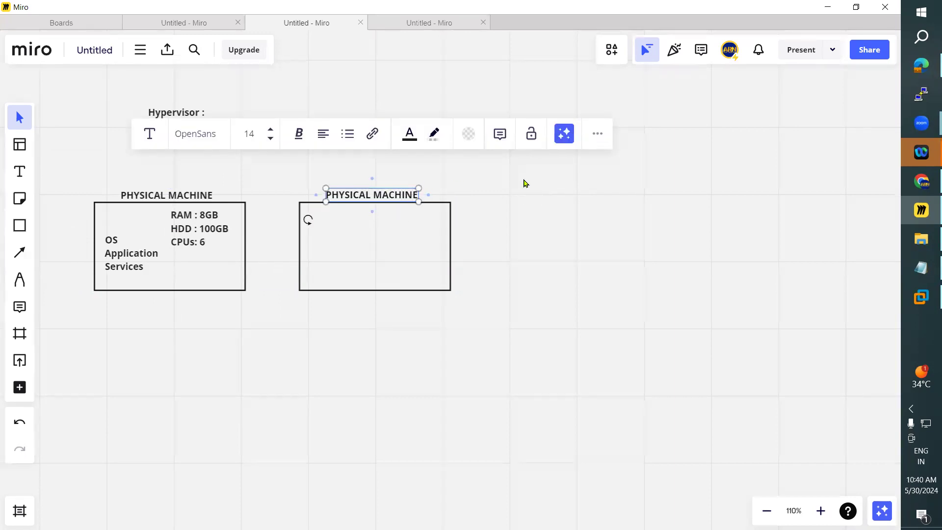
key("Right")
type("2")
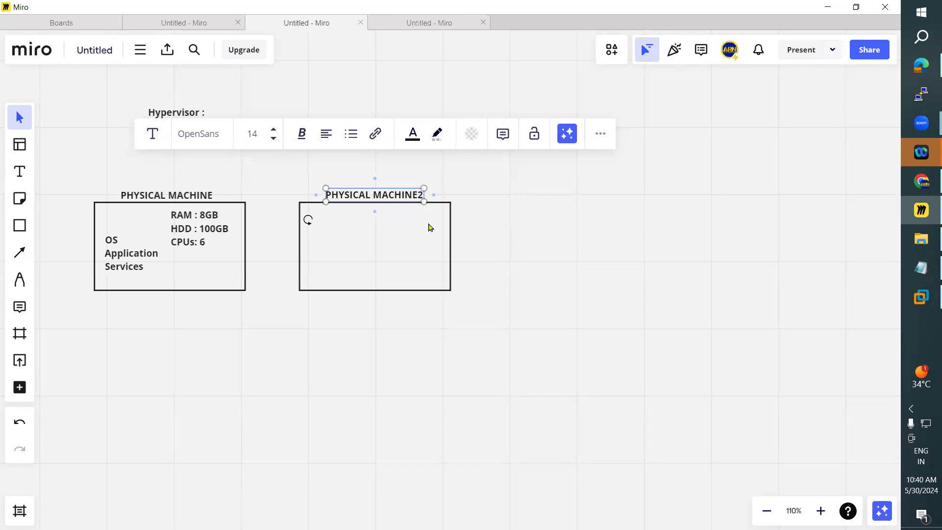
key("Left")
type("-")
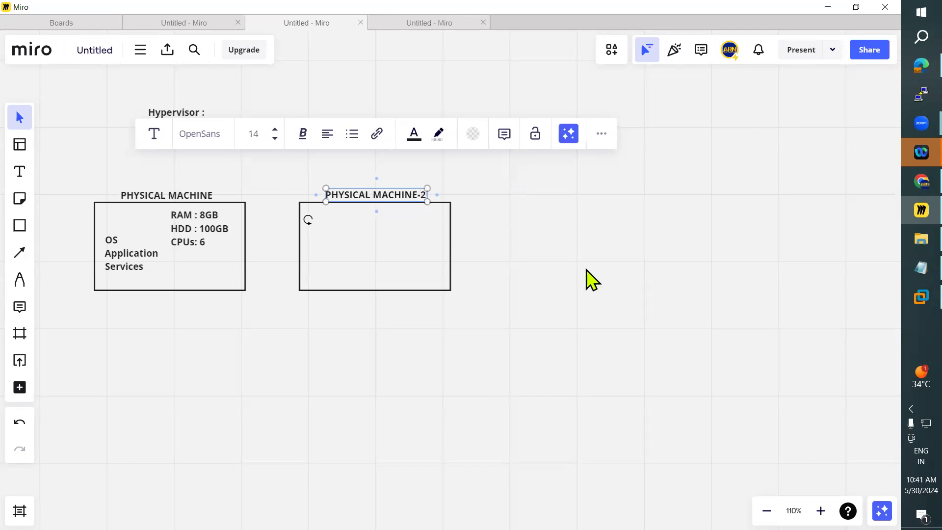
left_click(530, 293)
Step: Copy the hardware specification text and the OS, Application, Services list into the second machine's rectangle
left_click(185, 242)
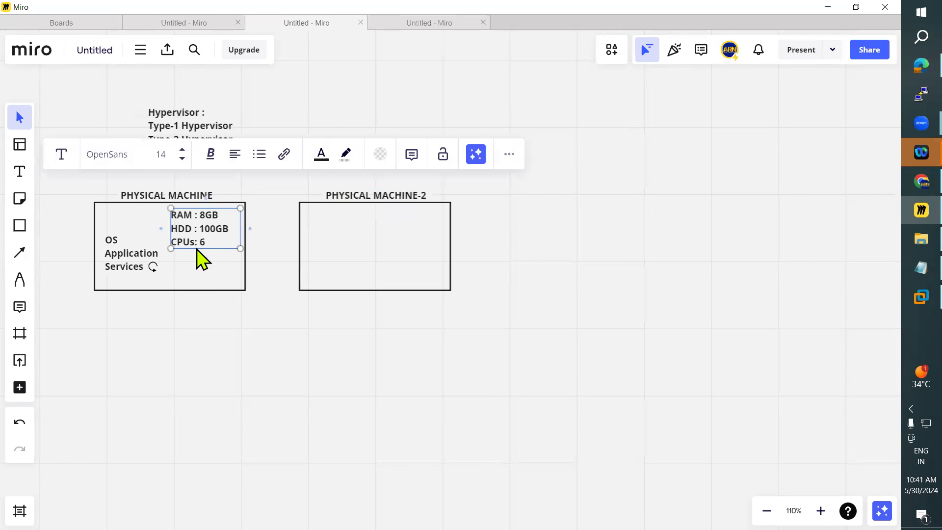
key("ctrl+c")
key("ctrl+v")
left_click_drag(200, 250, 411, 227)
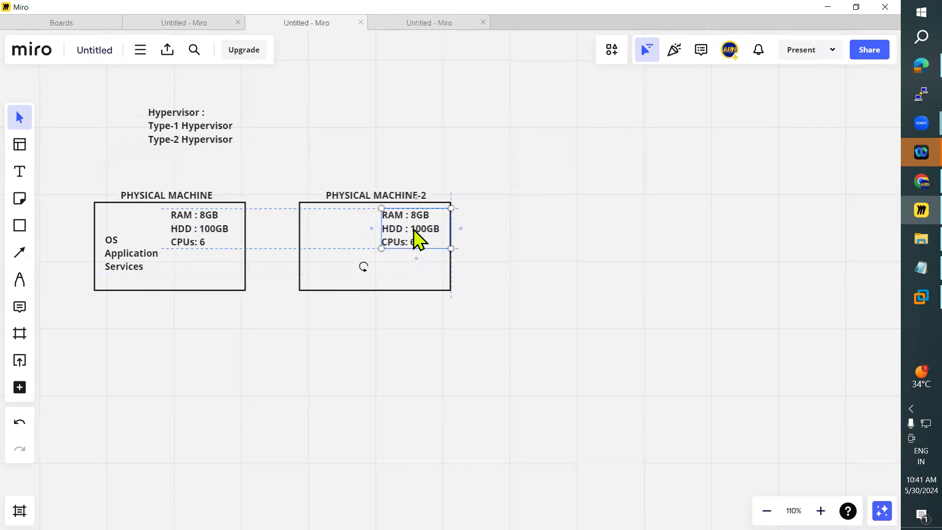
left_click(129, 262)
key("ctrl+c")
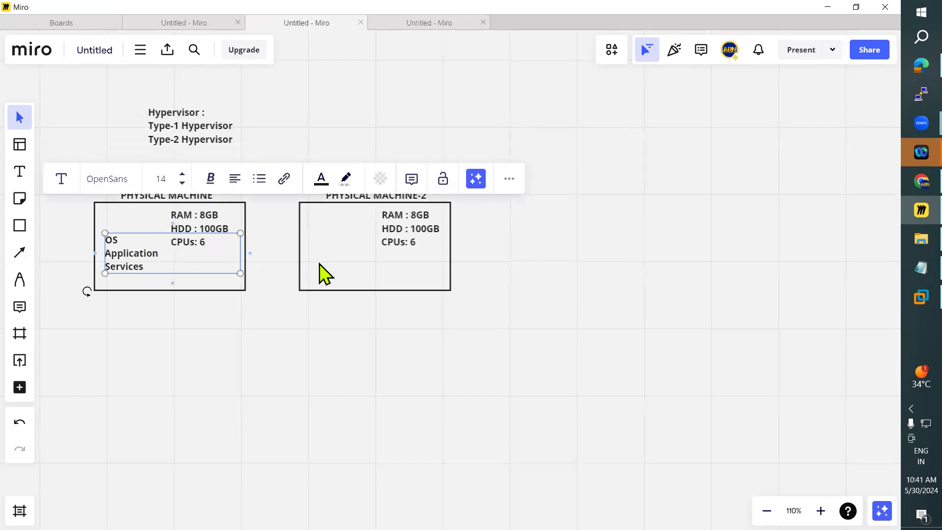
left_click(320, 273)
key("ctrl+v")
left_click_drag(295, 274, 345, 265)
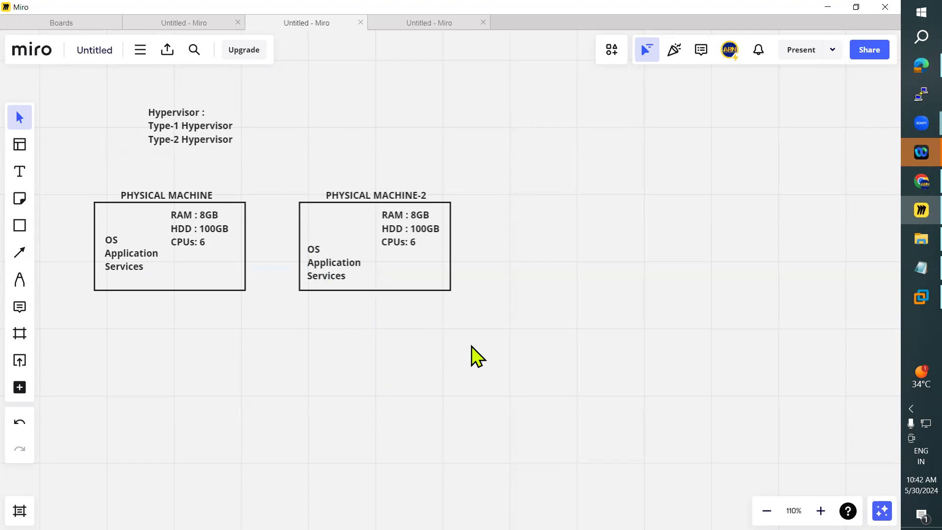
left_click(201, 123)
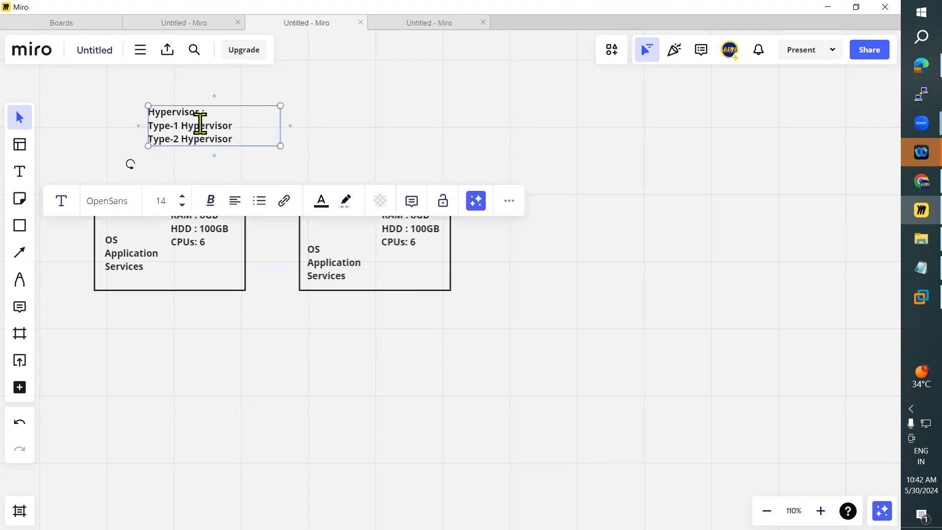
double_click(200, 123)
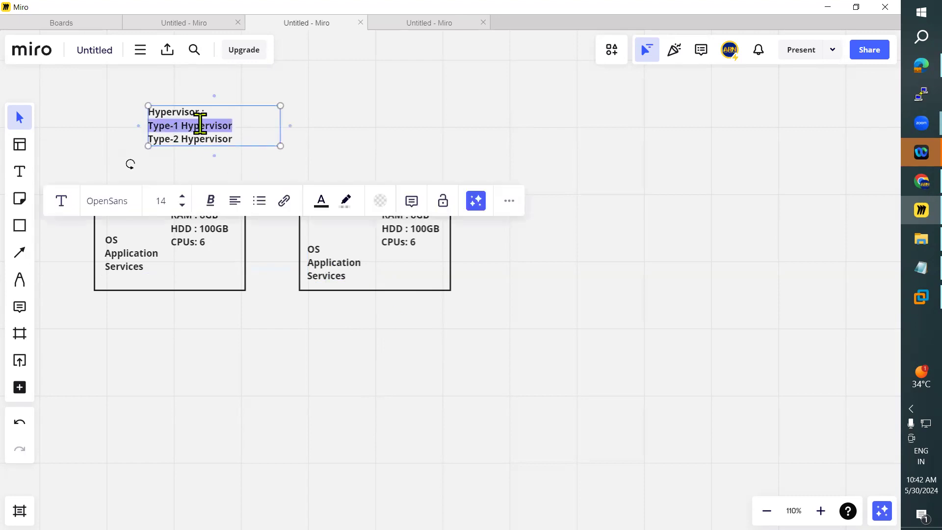
left_click(253, 351)
Step: Delete the second physical machine together with its title, specification text and list
left_click_drag(441, 301, 83, 184)
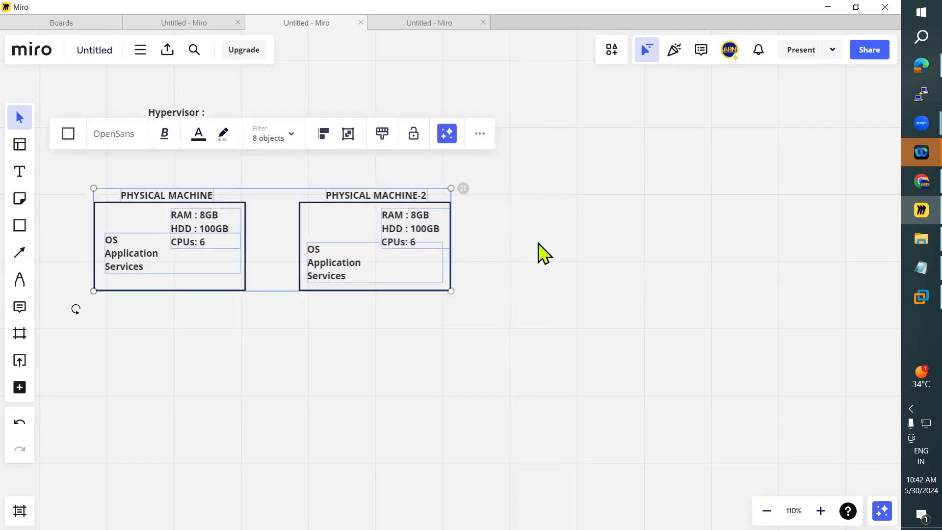
left_click(511, 264)
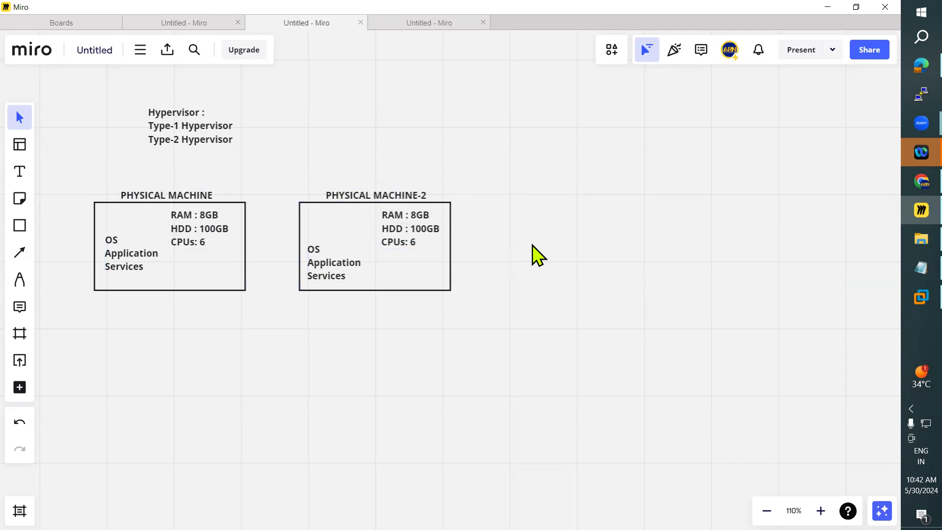
left_click_drag(526, 328, 297, 169)
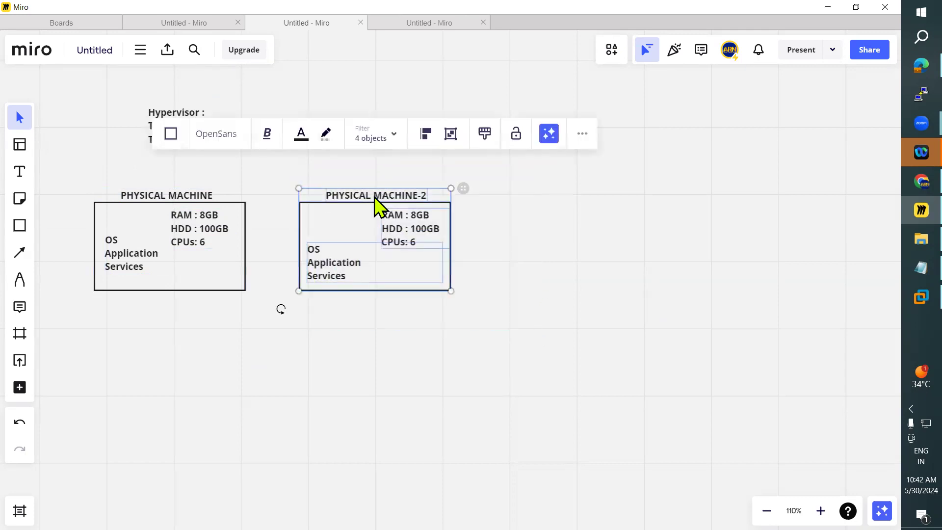
key("Delete")
Step: Set the physical machine's specifications to RAM 20GB, HDD 1000GB and CPUs 20
triple_click(196, 214)
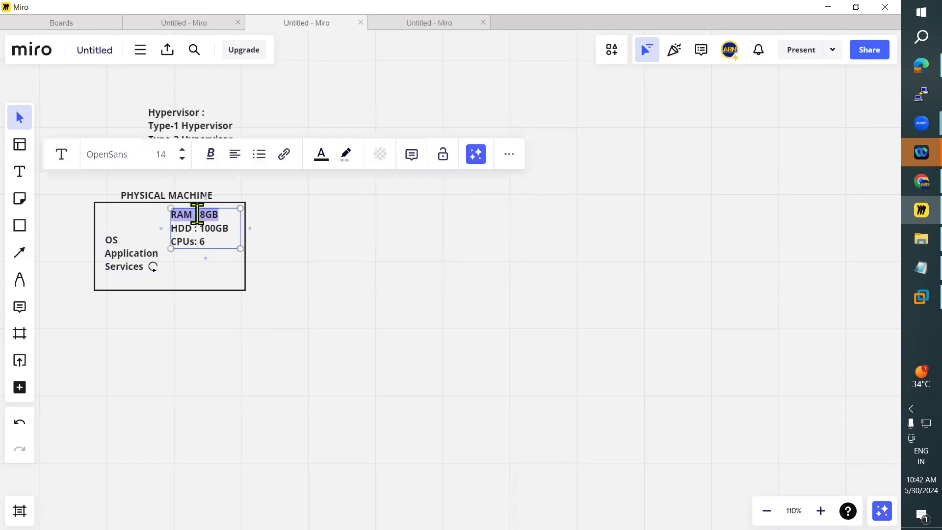
left_click(205, 213)
key("BackSpace")
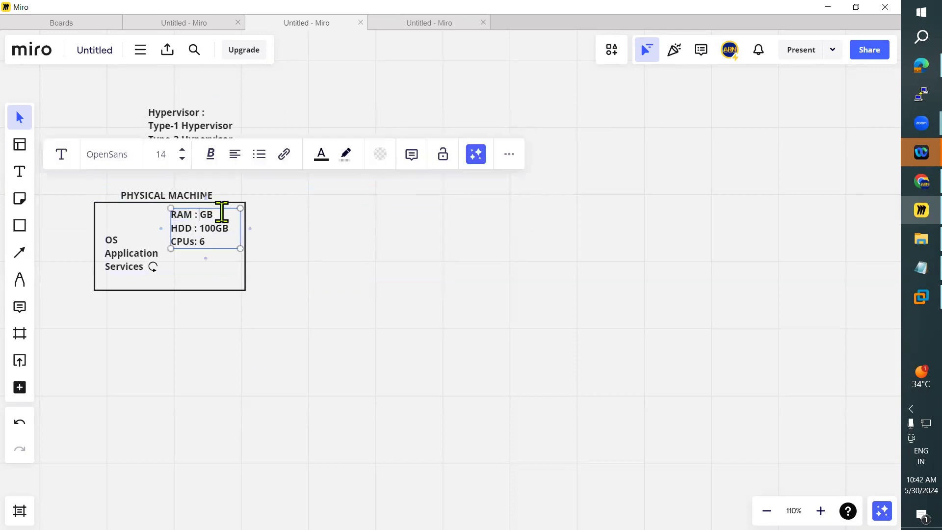
type("20")
left_click(204, 228)
type("0")
left_click(259, 305)
double_click(205, 242)
key("BackSpace")
type("20")
left_click(294, 346)
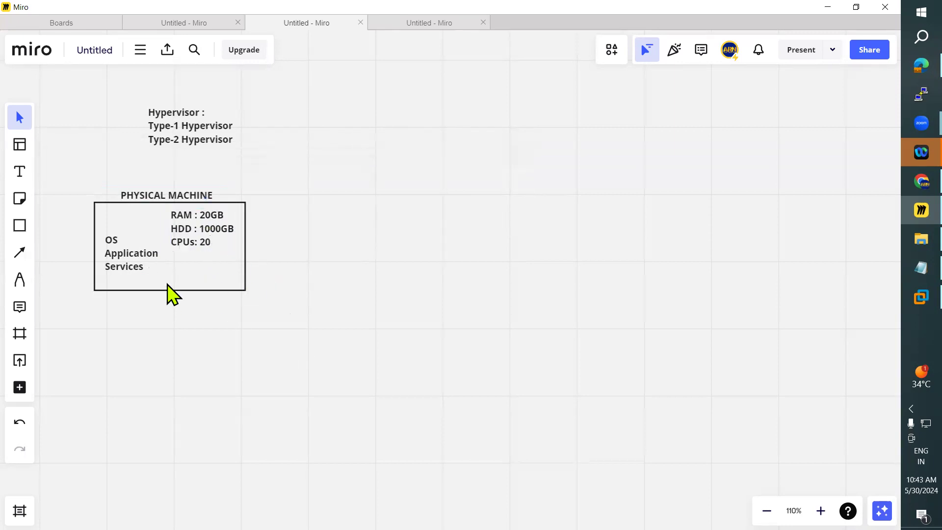
Step: Delete the OS, Application, Services list from the rectangle and nudge the specification text slightly
left_click(131, 264)
key("Delete")
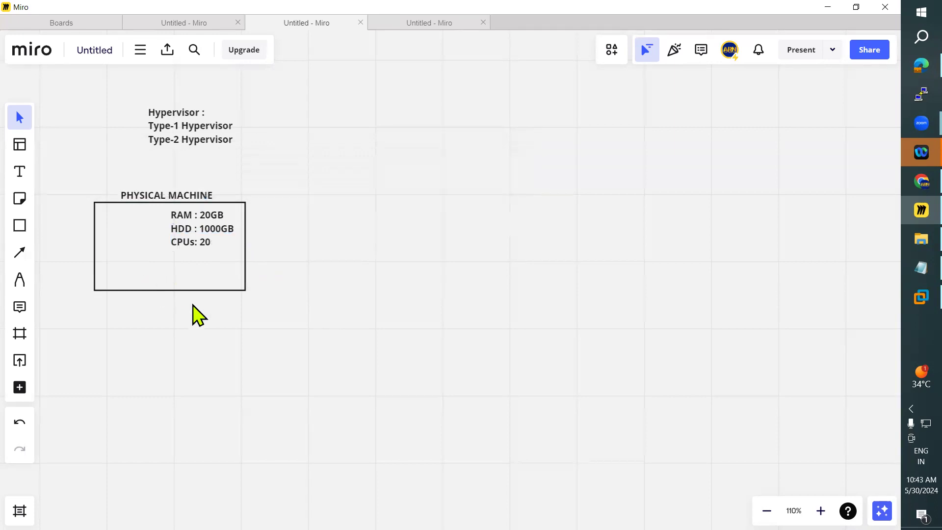
left_click_drag(204, 229, 206, 231)
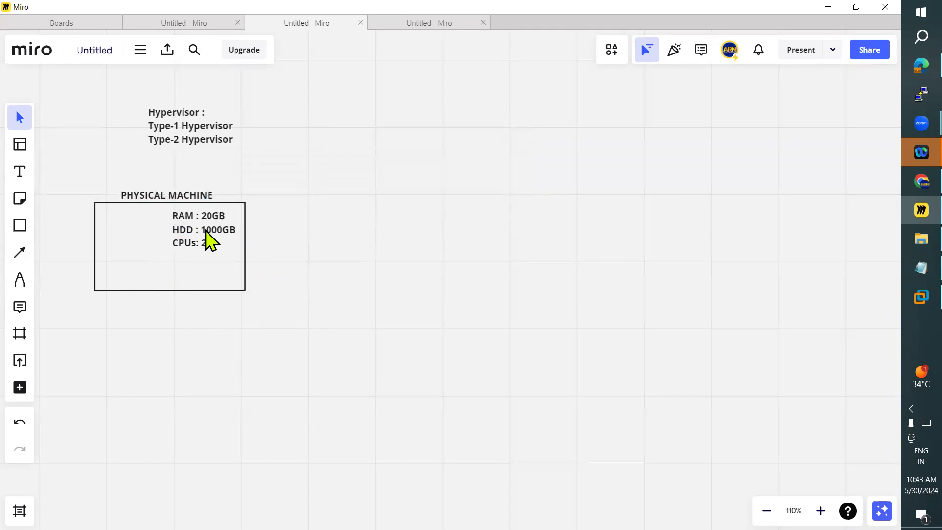
Step: Add the text "Hypervisor" inside the physical machine rectangle and position it beside the hardware specifications
left_click(20, 172)
left_click(107, 265)
type("Hyper")
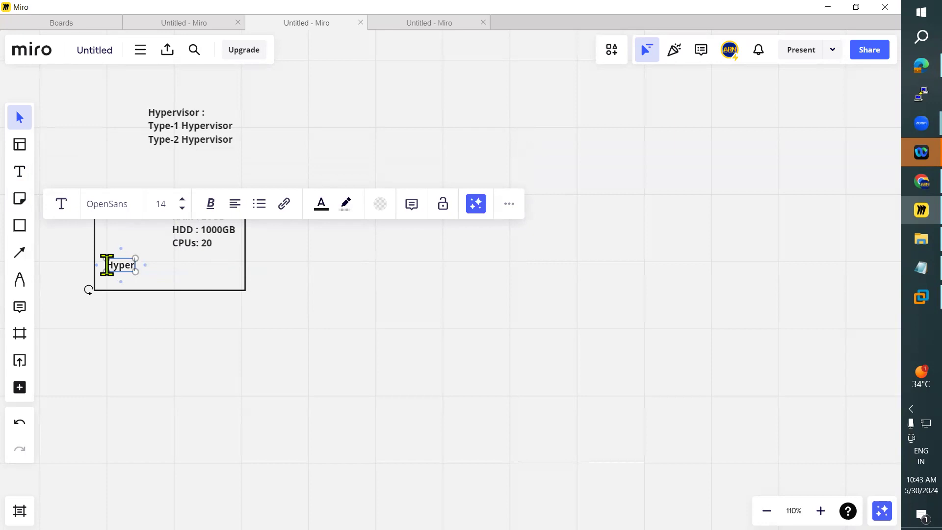
type("visor")
left_click(219, 397)
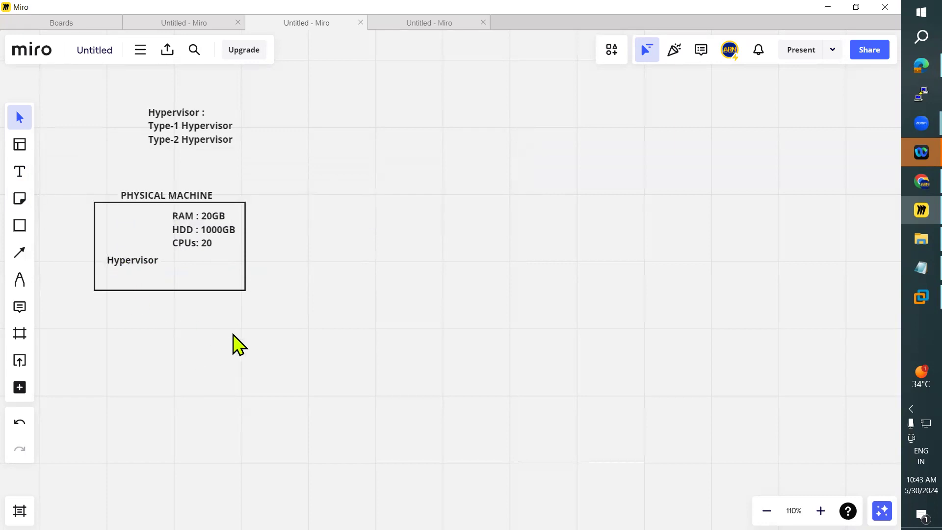
left_click_drag(141, 263, 135, 264)
left_click_drag(136, 260, 133, 233)
Step: Draw a small rectangle below the Hypervisor label and duplicate it twice to form a row of three boxes
left_click(16, 228)
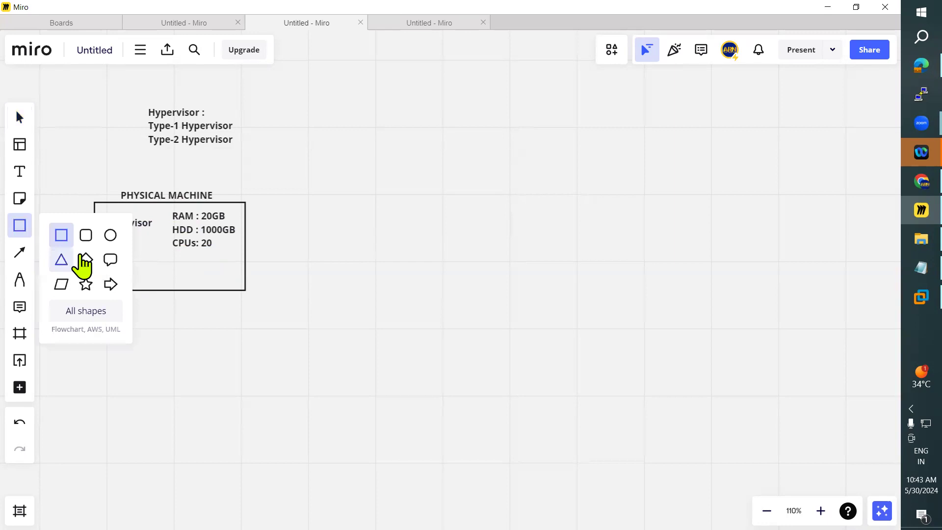
left_click(61, 236)
mouse_move(102, 250)
left_mouse_down()
mouse_move(134, 275)
mouse_move(219, 262)
mouse_move(109, 265)
left_mouse_up()
left_click(122, 269)
key("ctrl+v")
key("ctrl+v")
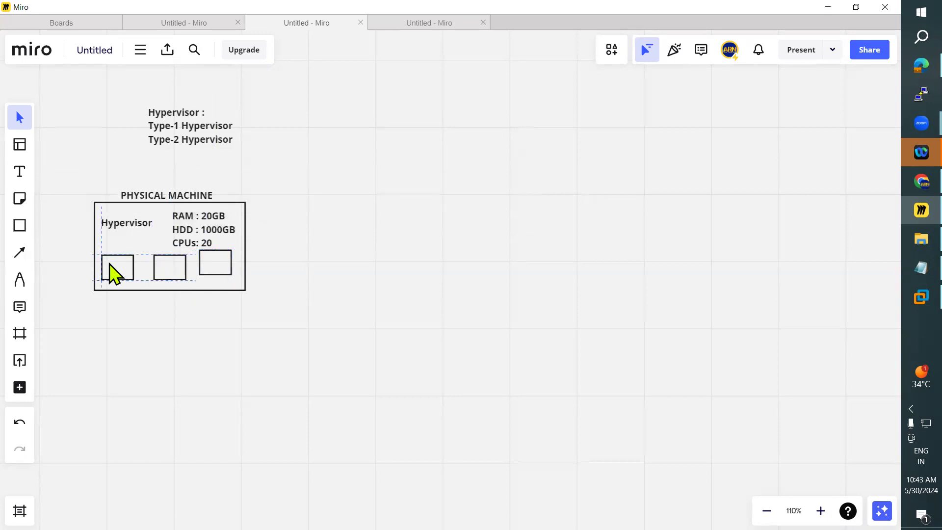
left_click_drag(201, 260, 204, 267)
Step: Draw connection arrows from the hardware specifications to each of the three small boxes
left_click(23, 254)
left_click_drag(175, 237, 131, 251)
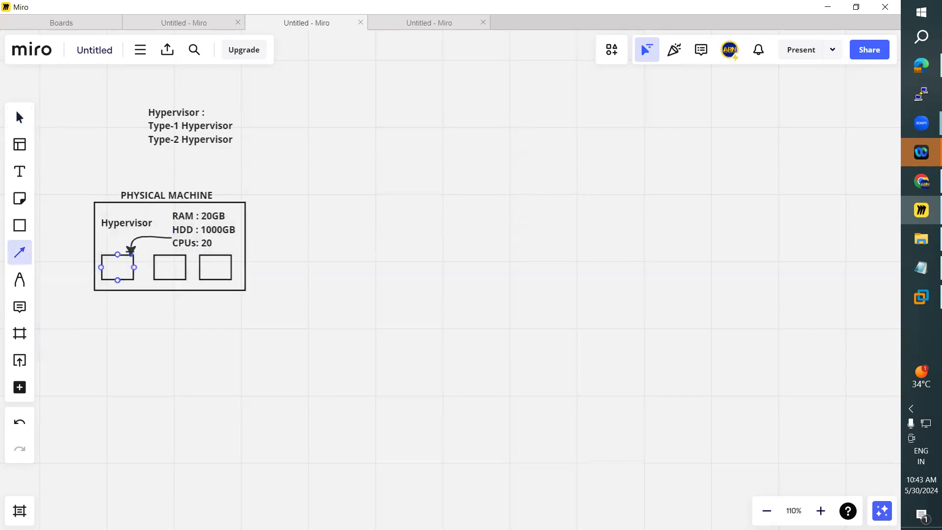
left_click(22, 254)
mouse_move(180, 243)
left_mouse_down()
mouse_move(170, 255)
mouse_move(220, 252)
left_mouse_up()
left_click(20, 253)
Step: Enlarge the physical machine rectangle downward and move the three small boxes lower inside it, keeping them in a row
left_click_drag(128, 271, 184, 272)
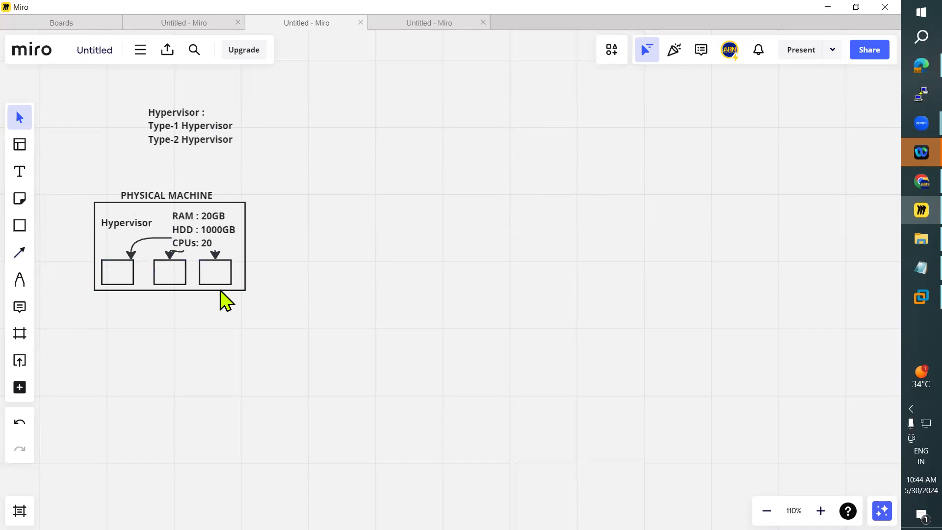
left_click(239, 290)
left_click_drag(244, 294, 255, 321)
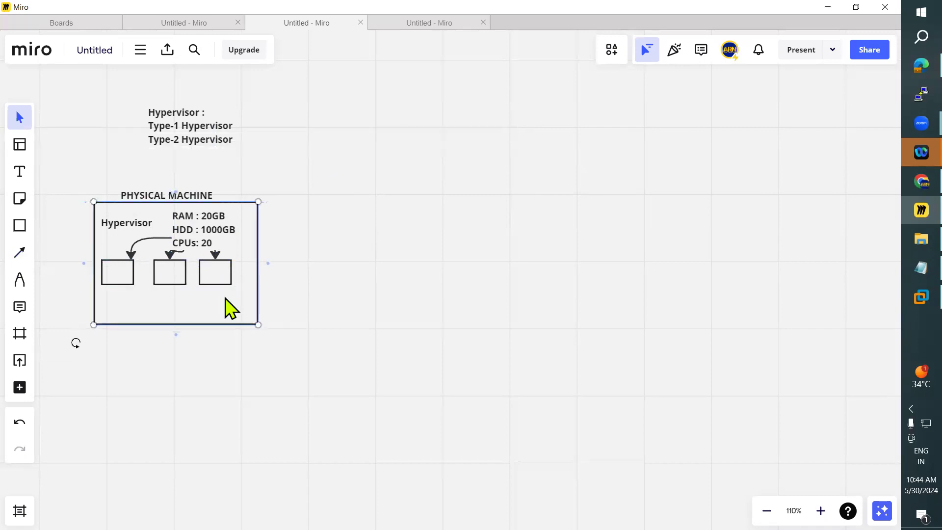
left_click_drag(227, 288, 228, 314)
left_click_drag(168, 269, 122, 300)
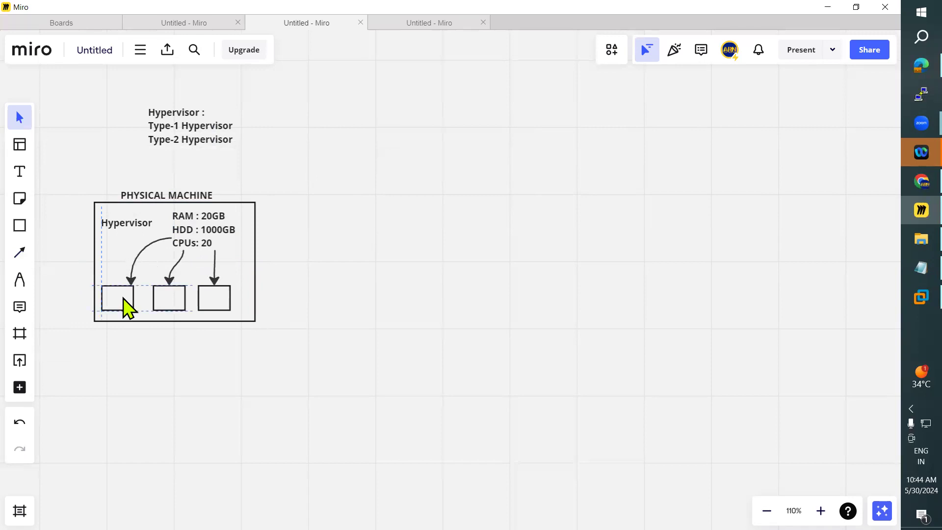
Step: Add the text "VM1" and center it in the first small box
left_click(20, 173)
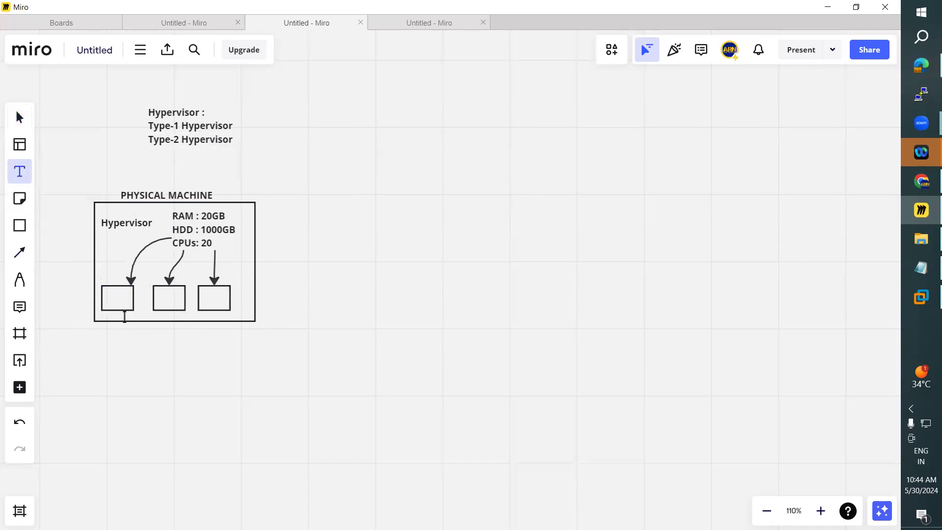
left_click(109, 295)
type("VM1")
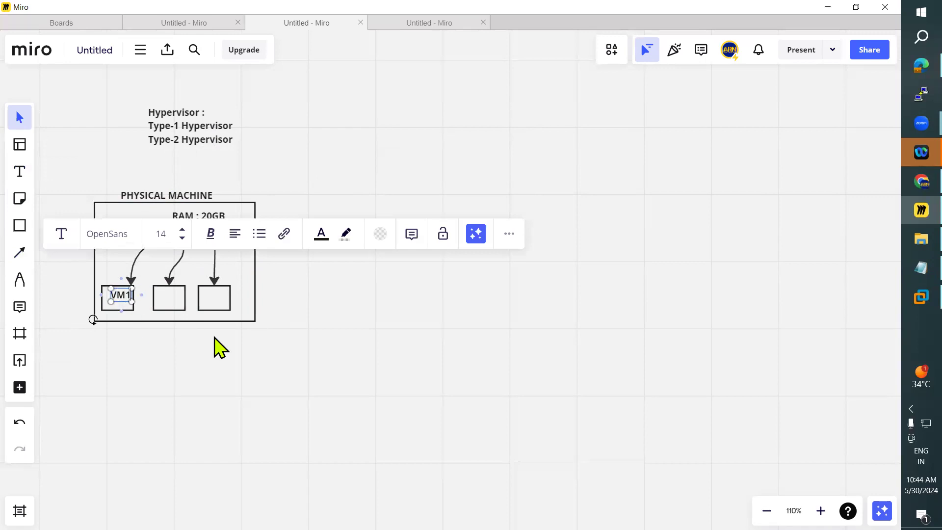
left_click(191, 353)
left_click_drag(116, 296, 115, 300)
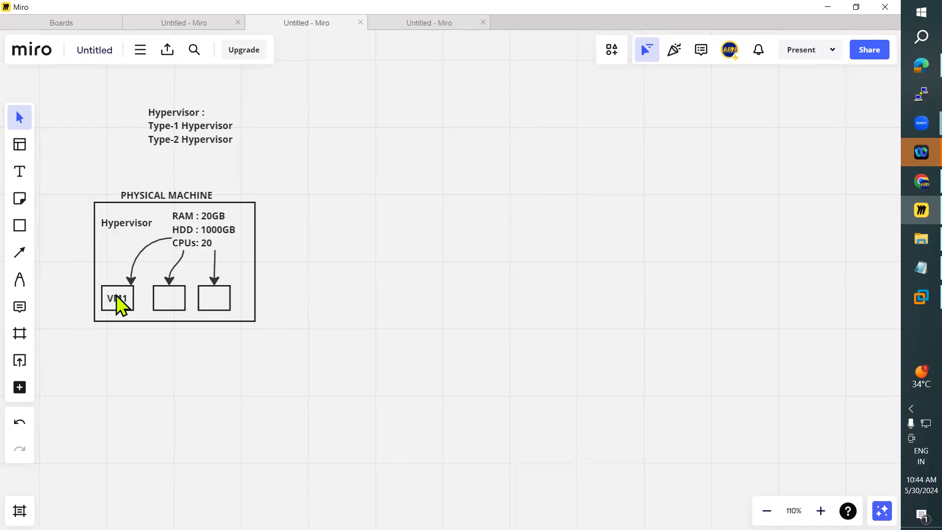
Step: Copy the VM1 label into the second small box and change it to "VM2"
left_click(120, 305)
key("ctrl+c")
key("ctrl+v")
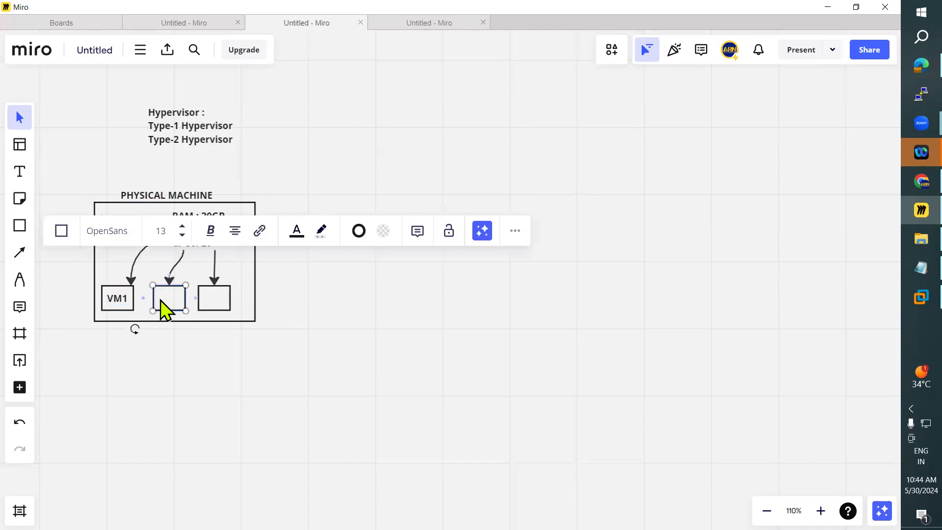
left_click_drag(163, 309, 169, 304)
double_click(169, 299)
key("End")
key("BackSpace")
type("2")
key("Escape")
Step: Paste another copy of the label into the third small box and change it to "VM3"
left_click(178, 311)
left_click(213, 312)
key("ctrl+v")
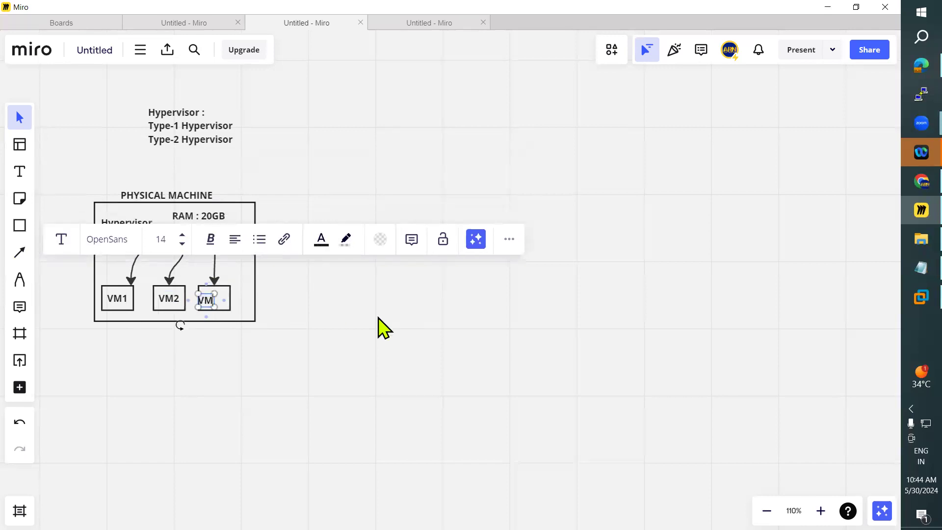
type("3")
key("Escape")
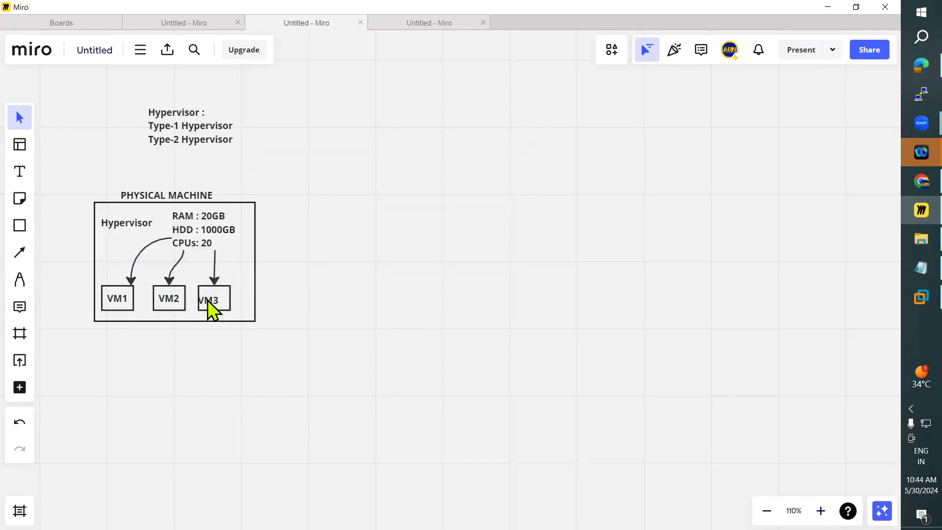
Step: Center the VM3 label in its box and draw an arrow from VM1 down past the physical machine's lower edge
left_click_drag(210, 299, 213, 299)
left_click(21, 252)
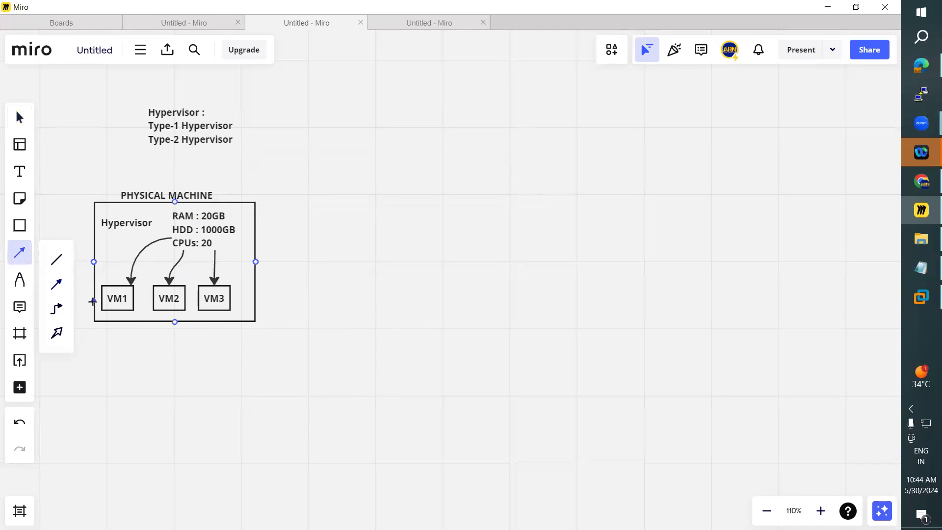
left_click_drag(109, 310, 88, 354)
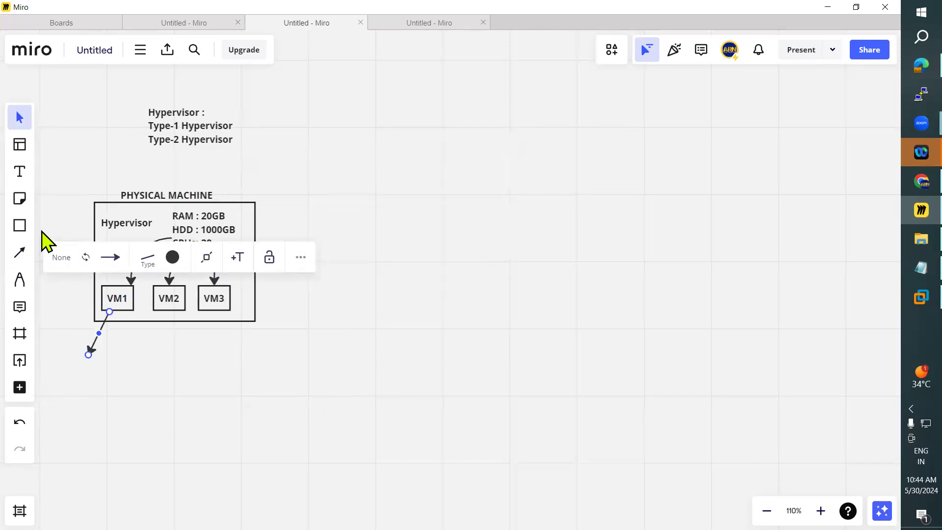
Step: Add the text "Applications" below the tip of the VM1 arrow
left_click(20, 171)
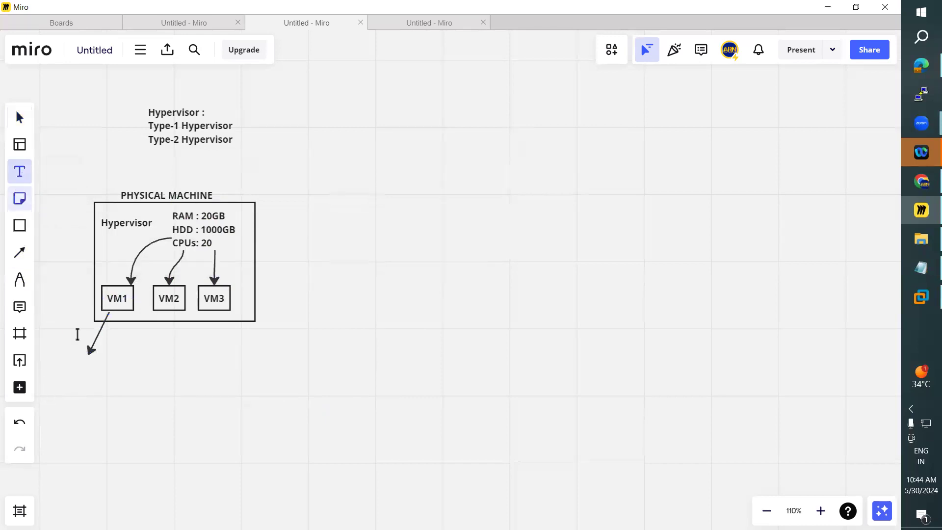
left_click(108, 368)
type("Applicatyion")
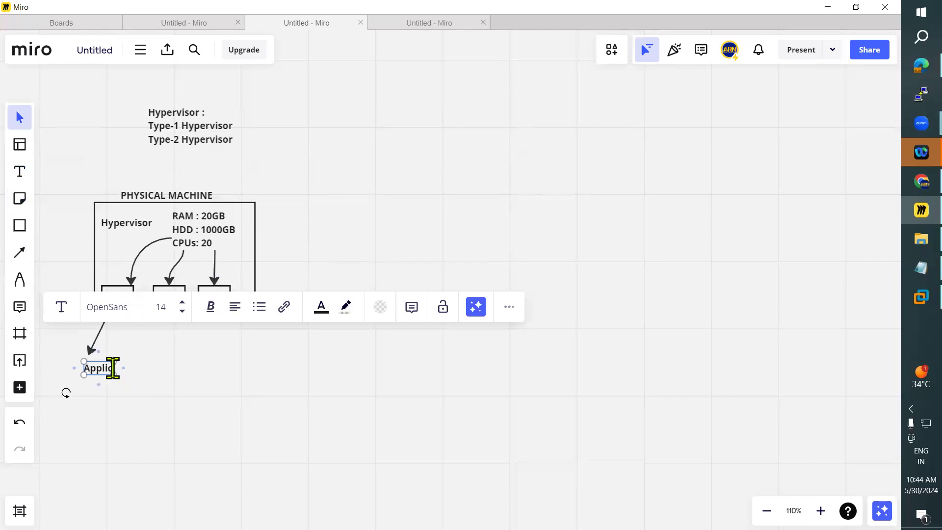
key("BackSpace")
key("BackSpace")
key("BackSpace")
key("BackSpace")
type("ions")
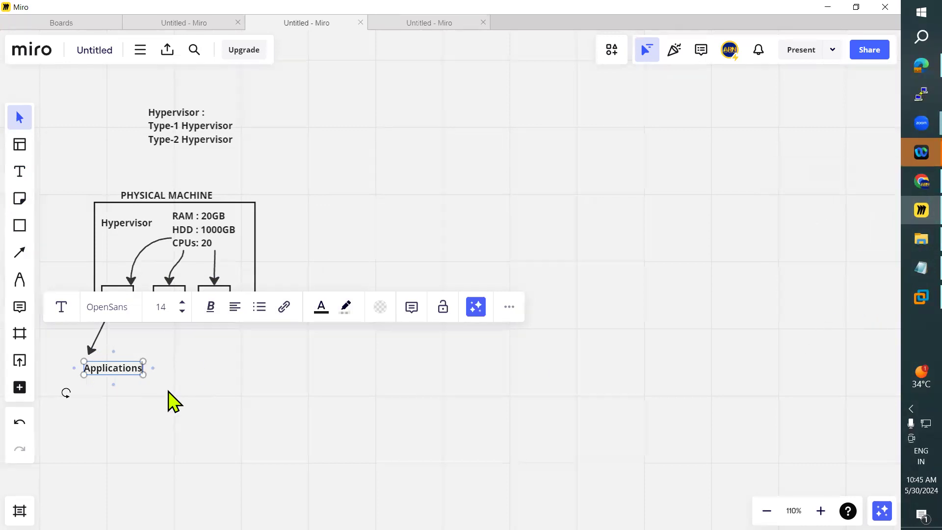
left_click(111, 342)
Step: Draw an arrow from VM2 straight down out of the physical machine and label its tip "Database"
left_click(20, 252)
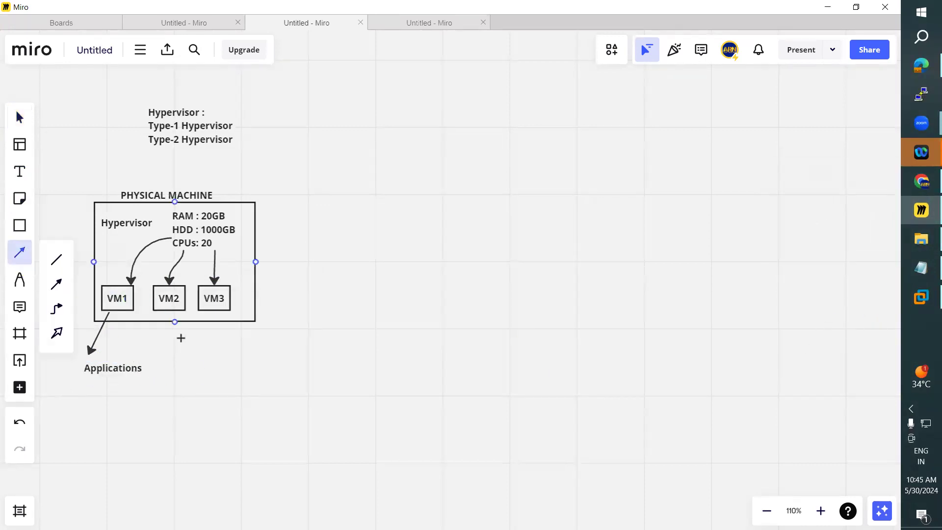
left_click_drag(165, 309, 170, 366)
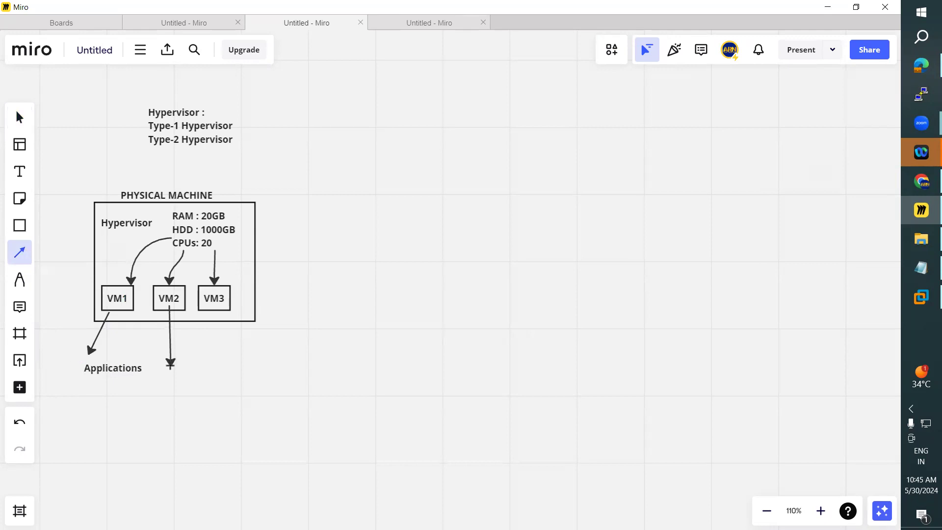
left_click(20, 172)
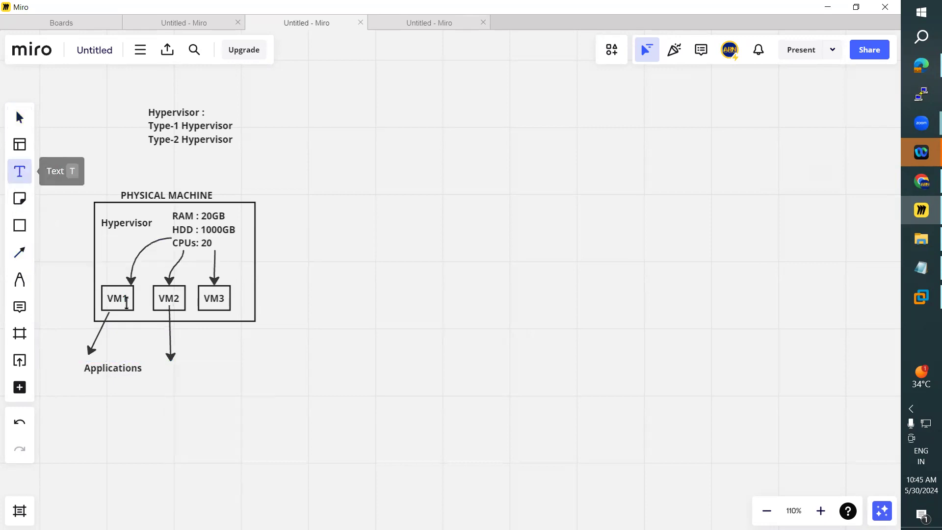
left_click(183, 378)
type("Database")
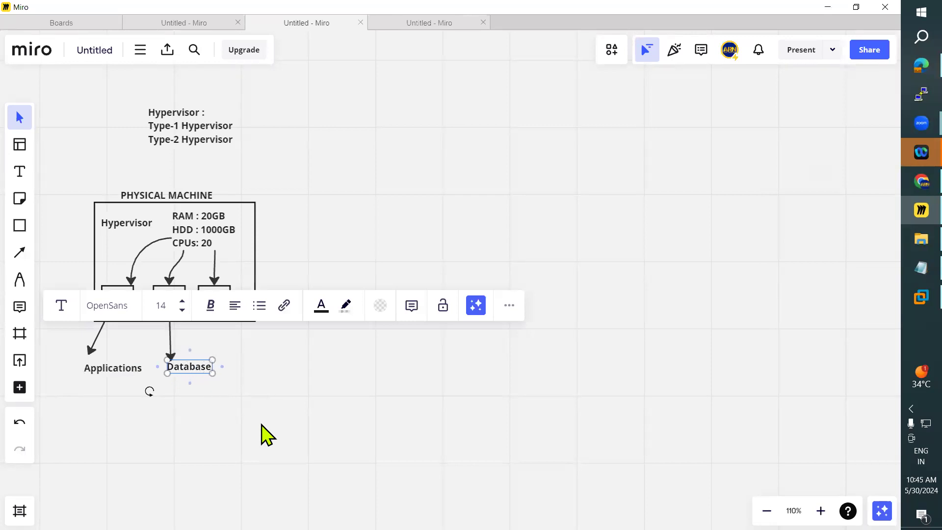
left_click(53, 269)
Step: Draw an arrow from VM3 down out of the physical machine and label it "File Server" in line with Database
left_click(20, 252)
left_click_drag(230, 312, 255, 359)
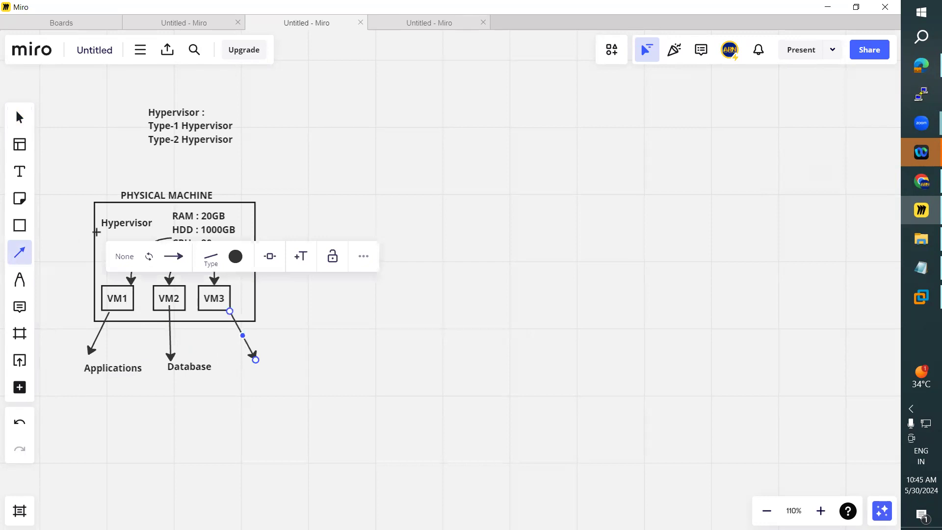
left_click(19, 172)
left_click(261, 369)
type("File Server")
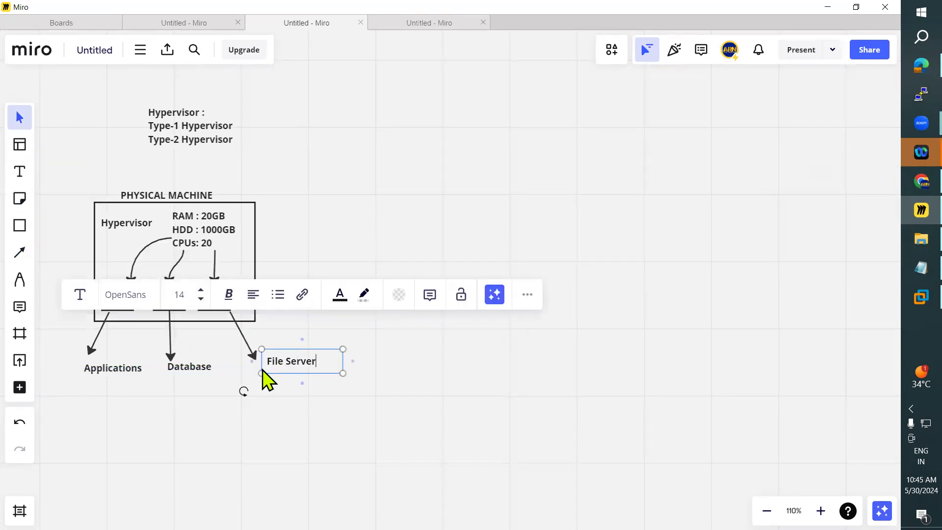
left_click(263, 405)
left_click_drag(295, 361, 282, 371)
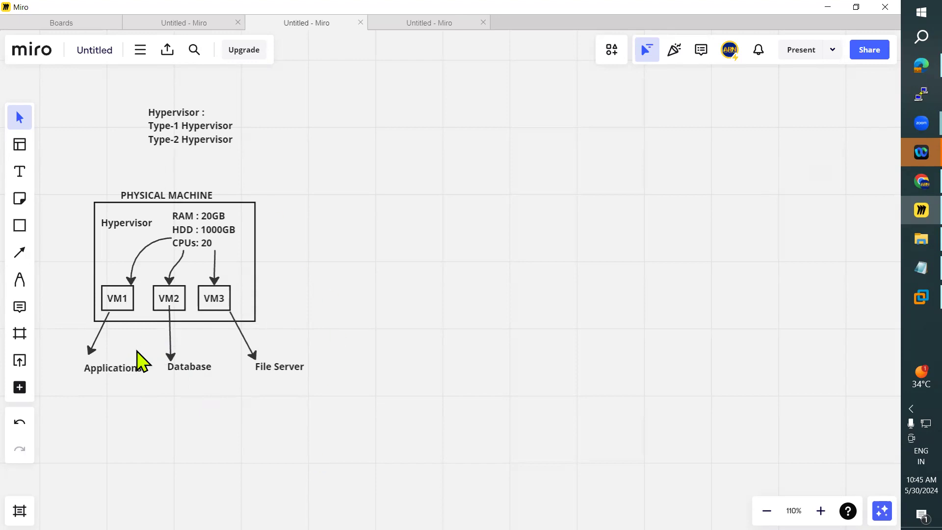
Step: Center the PHYSICAL MACHINE title over its rectangle and nudge the RAM, HDD and CPUs text slightly upward
left_click_drag(176, 197, 183, 195)
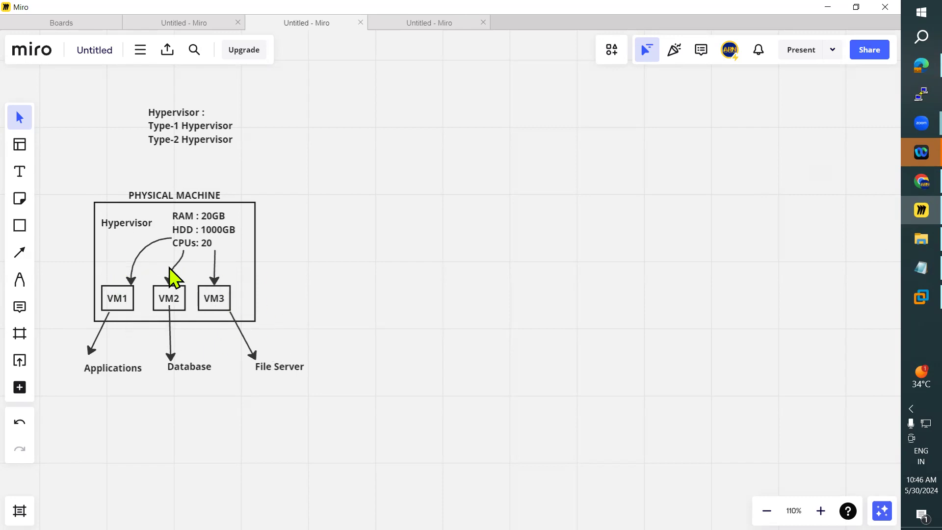
left_click_drag(196, 224, 196, 222)
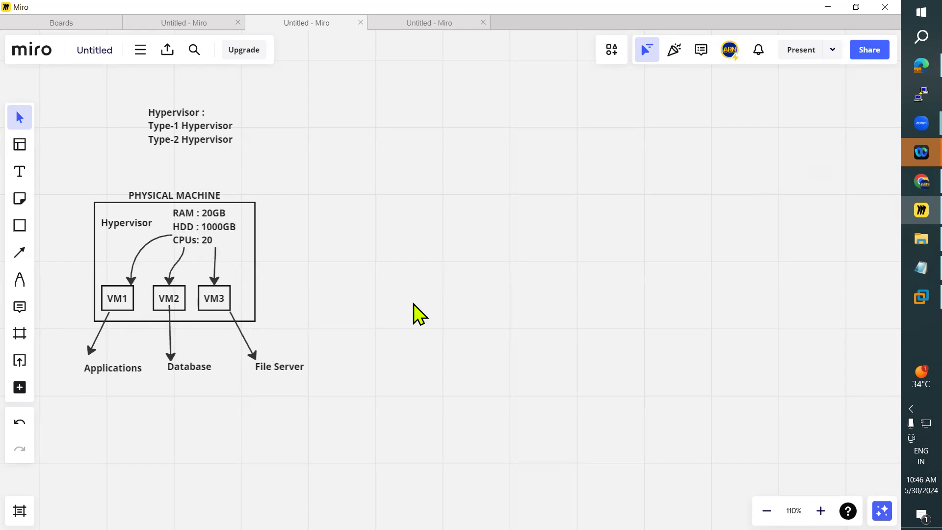
Step: Move the text listing the hypervisor types to the right, above and beyond the physical machine's right edge
left_click(124, 226)
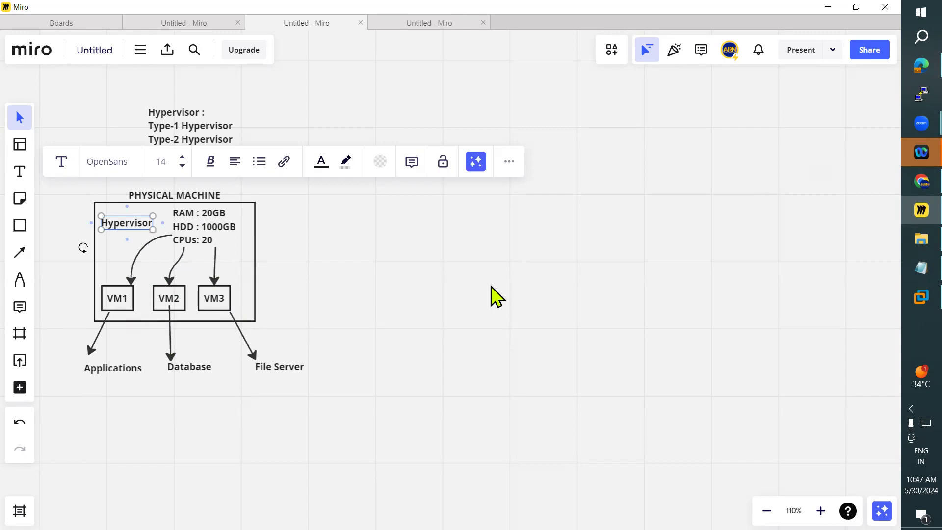
left_click(494, 345)
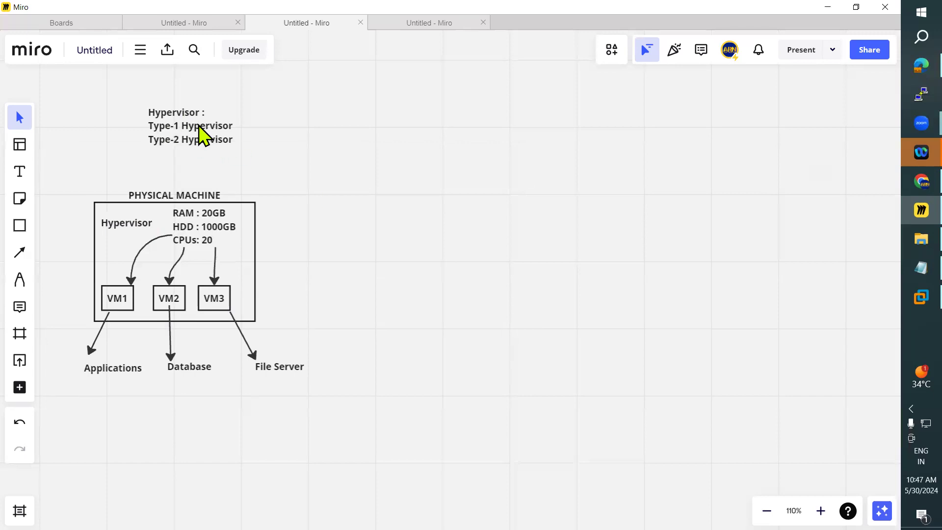
left_click_drag(198, 126, 291, 118)
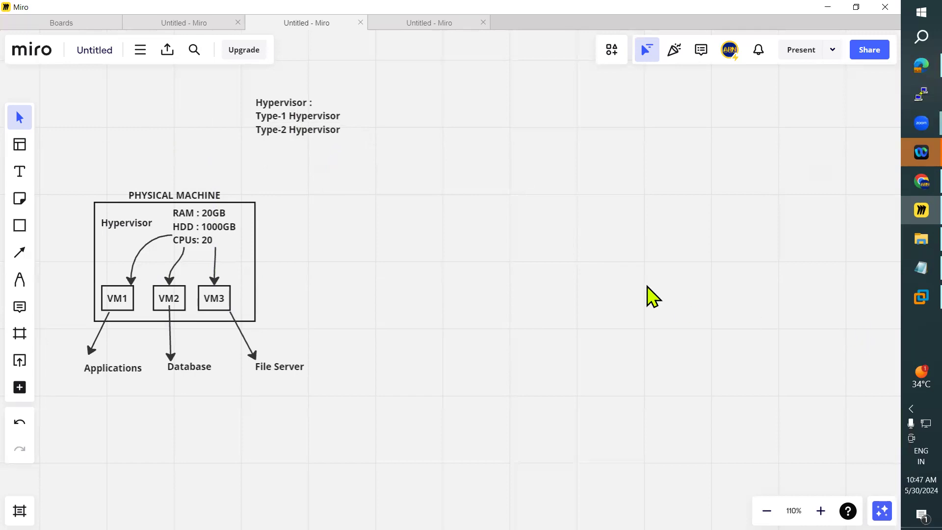
Step: Try enlarging the hypervisor types text to size 31 and moving it down beside the physical machine
left_click(334, 123)
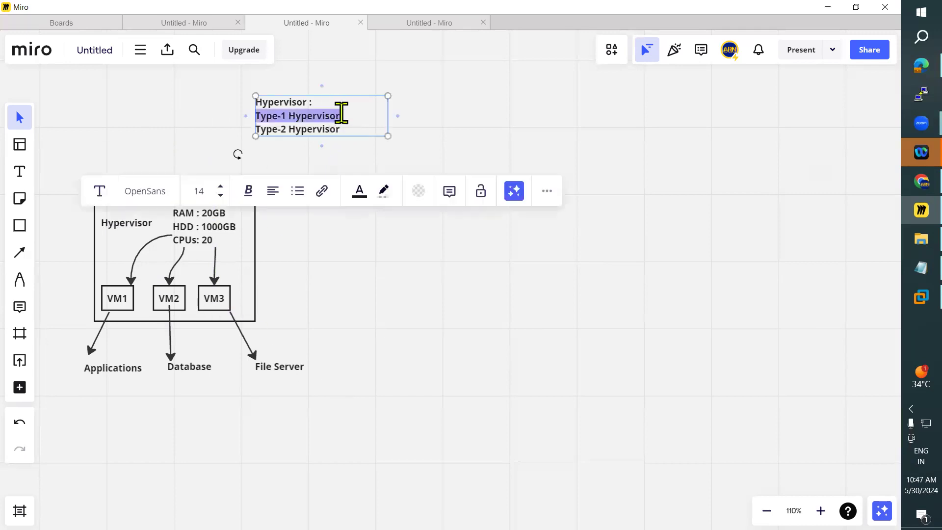
left_click_drag(389, 136, 550, 176)
left_click_drag(451, 123, 481, 203)
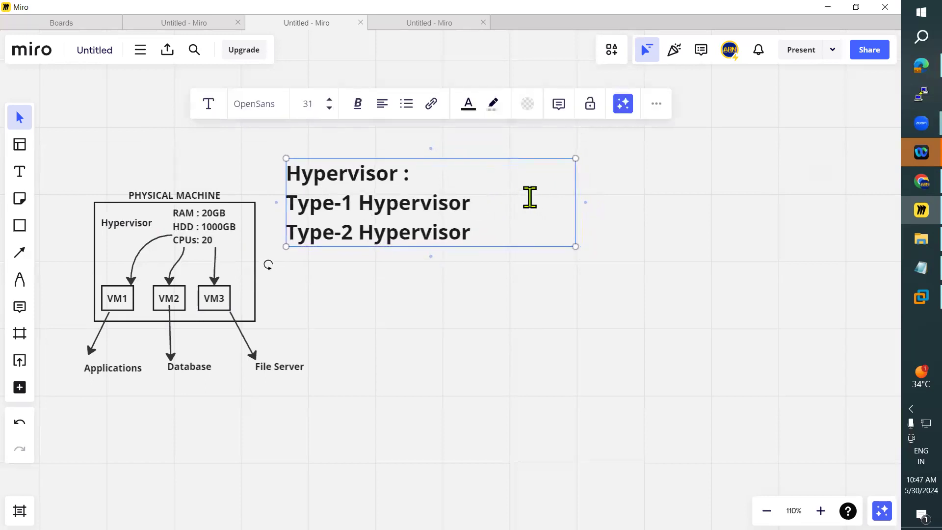
left_click(481, 309)
key("ctrl+z")
key("ctrl+z")
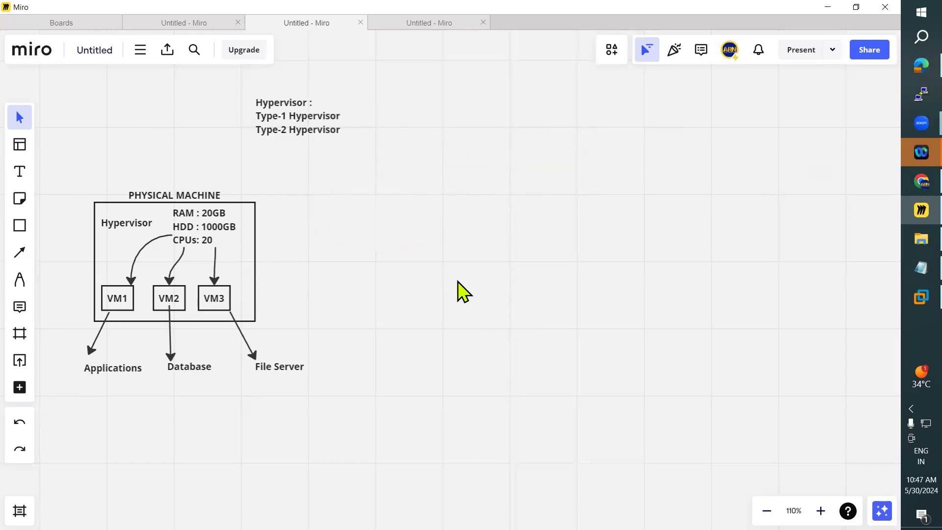
Step: Add the text "Type" just below the hypervisor types list and set its font size to 18
left_click(15, 179)
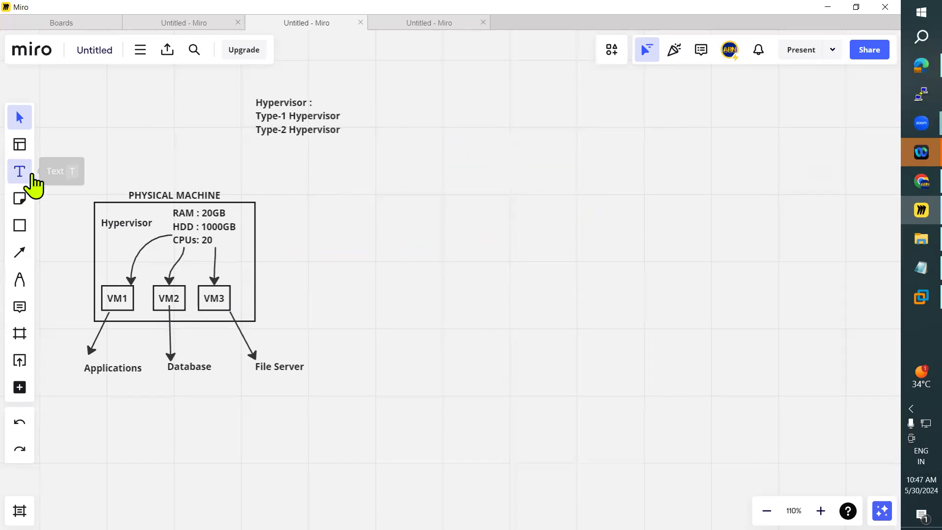
left_click(328, 170)
type("Type")
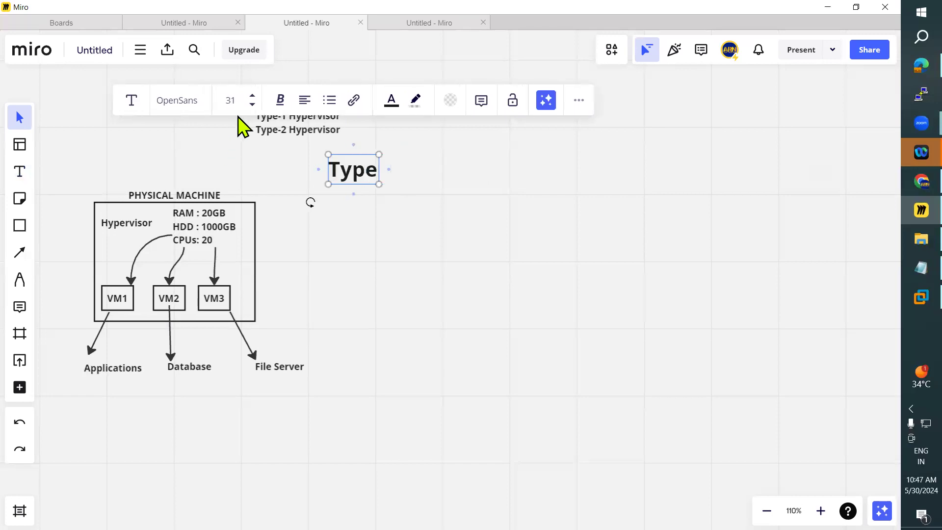
left_click(252, 104)
left_click(252, 104)
left_click(252, 104)
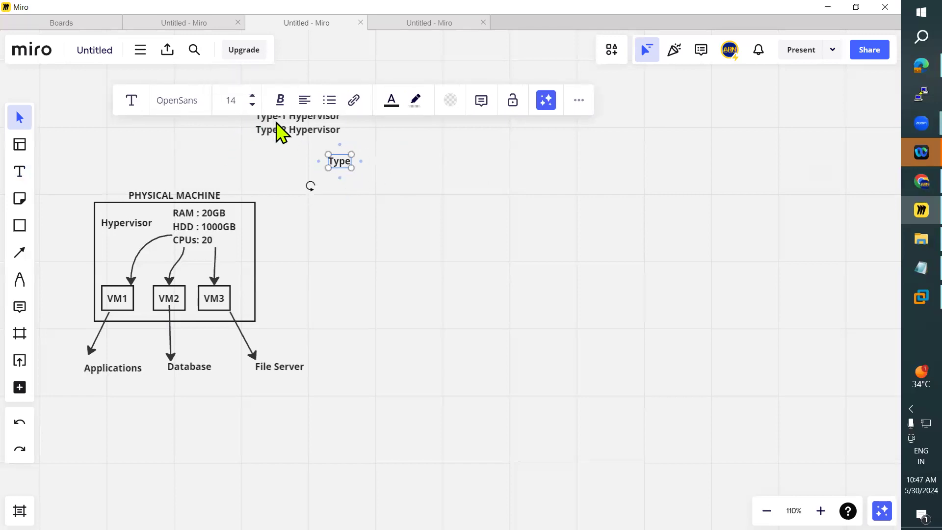
left_click(251, 96)
left_click(349, 163)
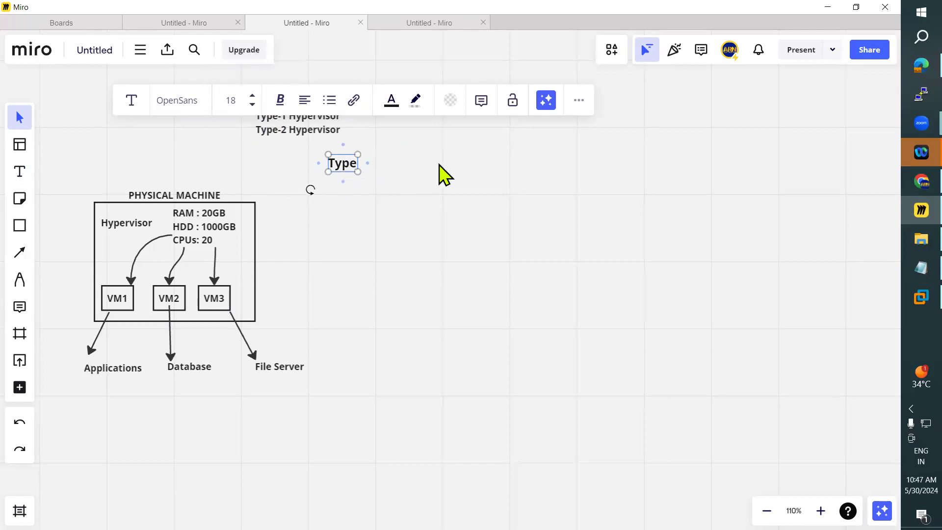
Step: Extend the new text to read "Type-1 Hypervisors"
type("-1")
key("Left")
key("Left")
key("Left")
key("Left")
key("Left")
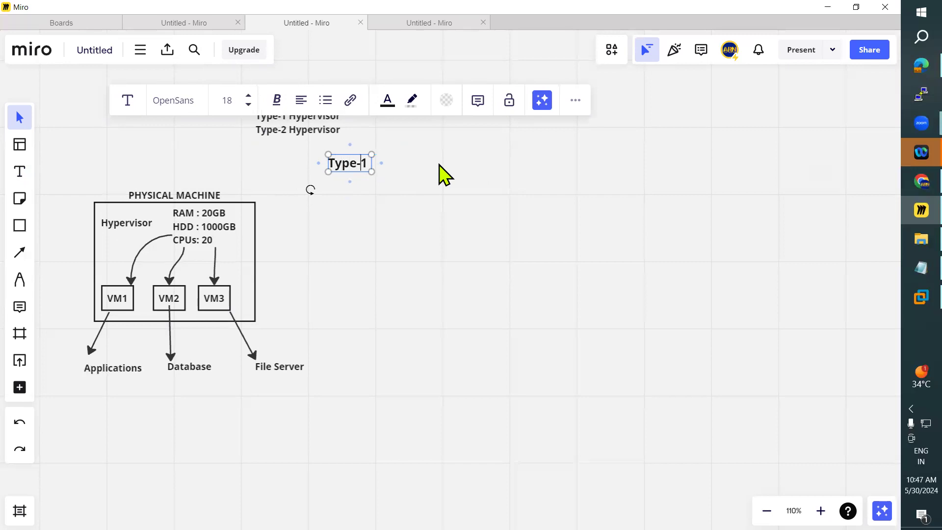
key("Left")
type("H")
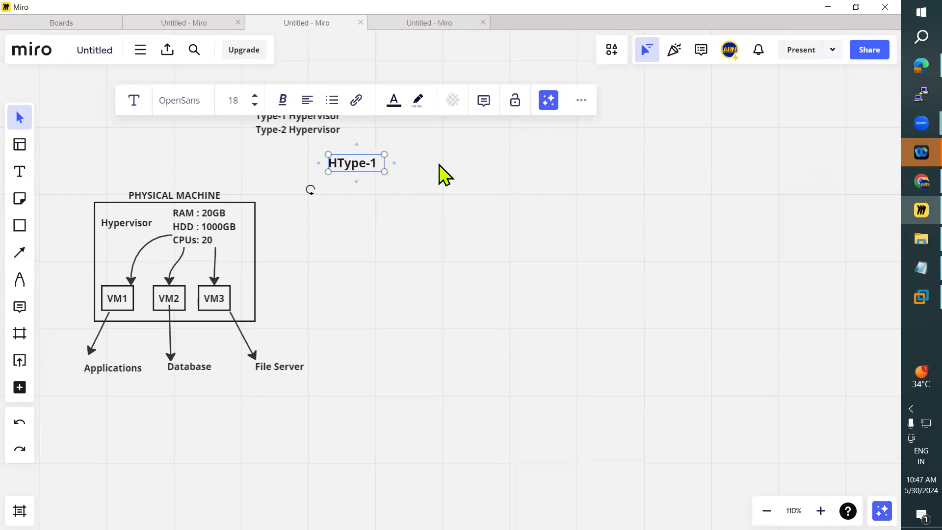
key("BackSpace")
key("Right")
key("Right")
key("Right")
key("Right")
key("Right")
key("Right")
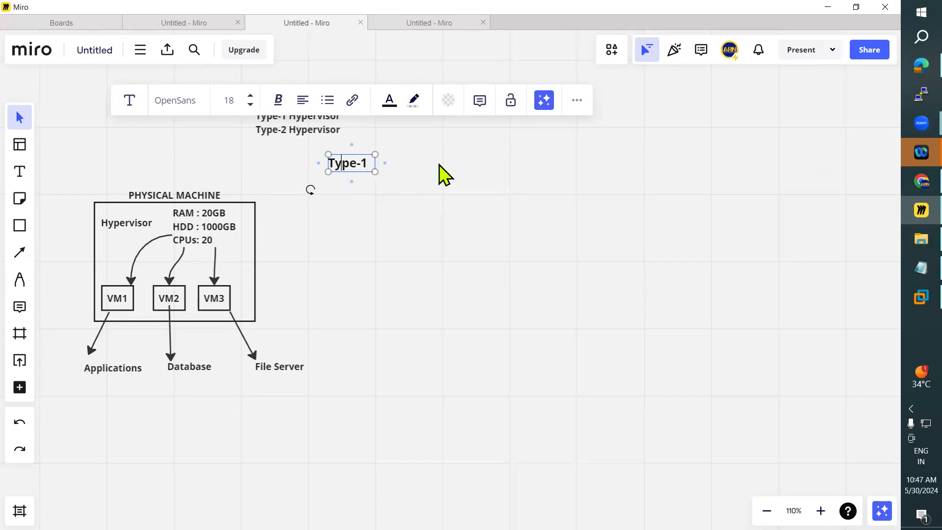
type("H")
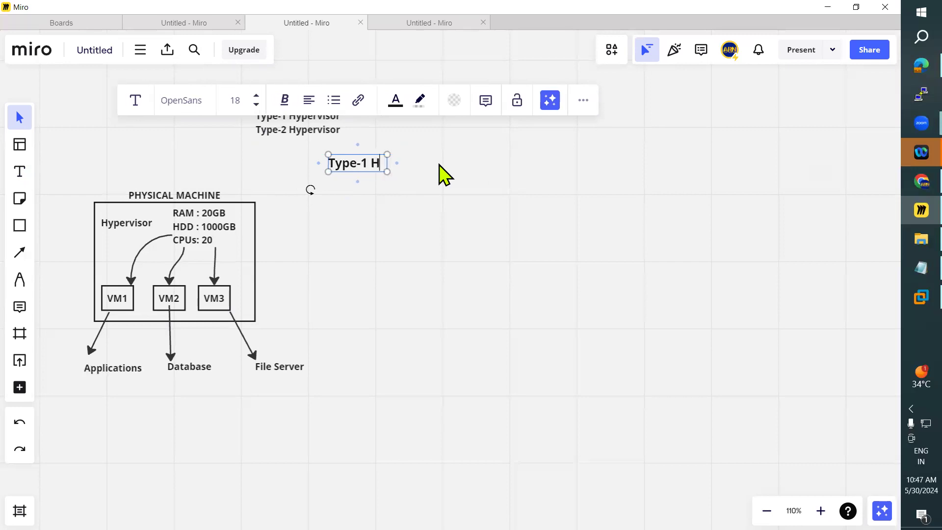
type("ypervi")
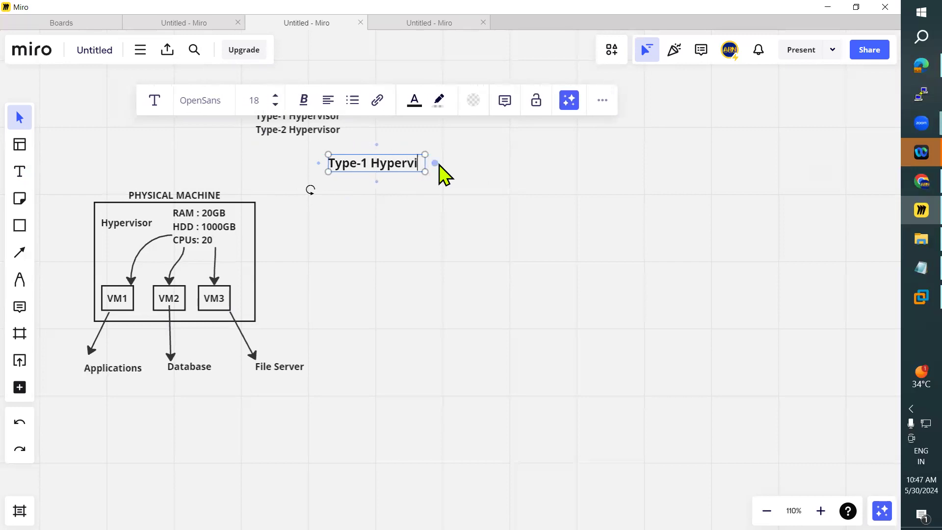
type("sors")
type("-")
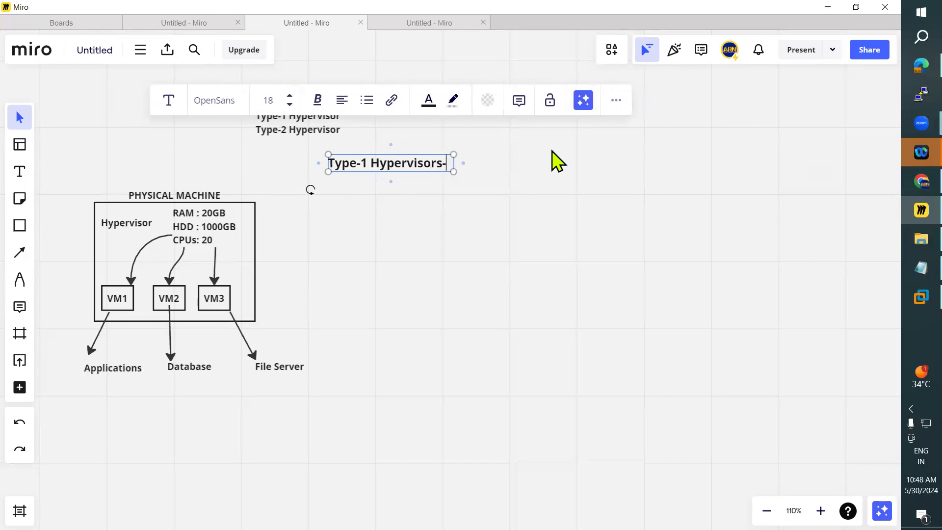
type(" Producti")
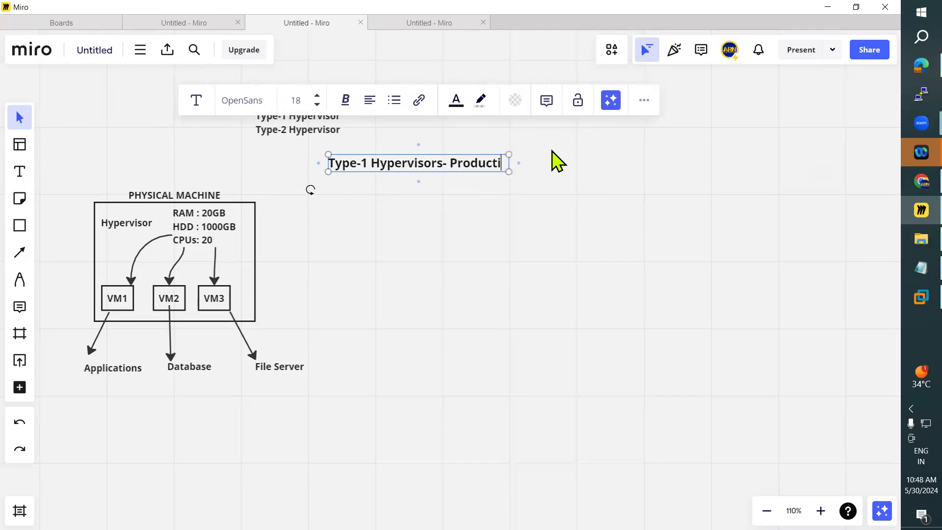
type("on En")
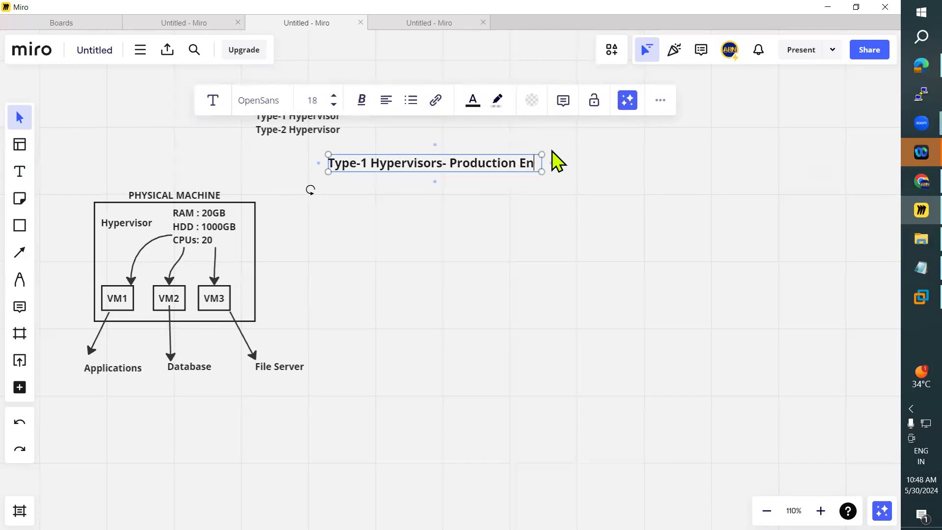
type("vironment")
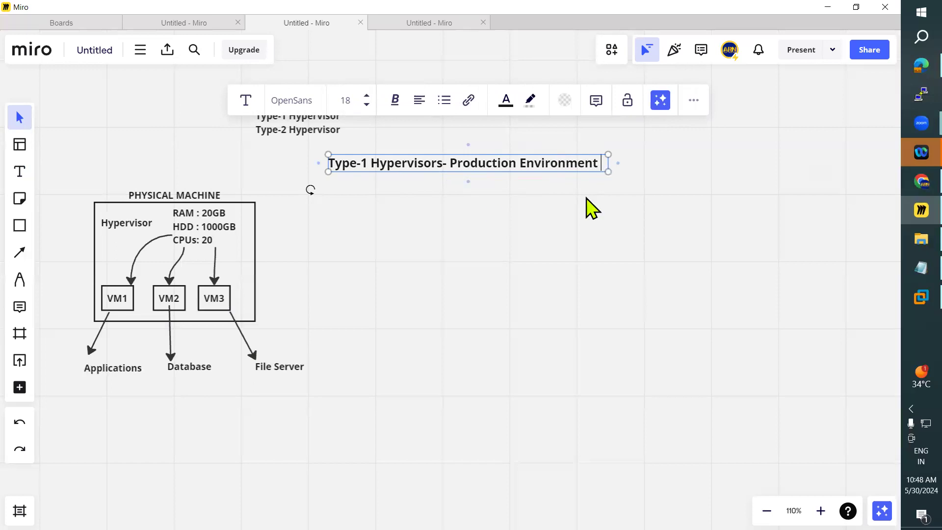
Step: Add a second line reading "Type-2 Hypervisors" under the Type-1 line
key("Return")
type("Type-2 Hypervisors ")
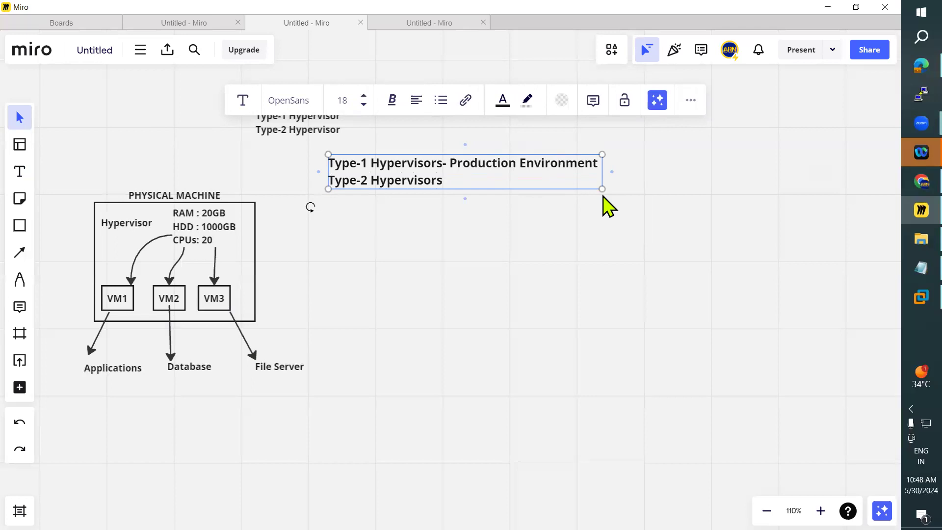
type("using Dev a")
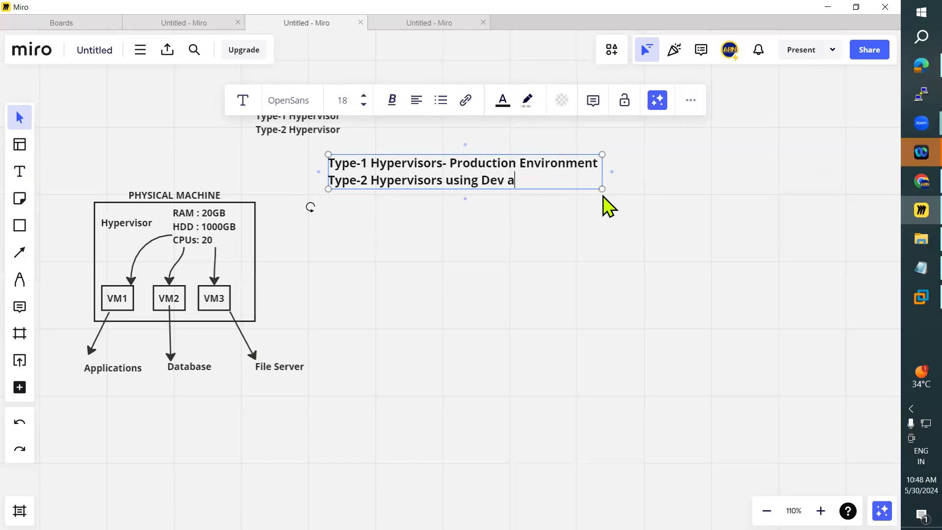
type("nd testui")
type("gn")
Step: Complete the second line with "using Dev and testing purpose" and widen the text box so it fits on one line
key("BackSpace")
key("BackSpace")
type("ng pup")
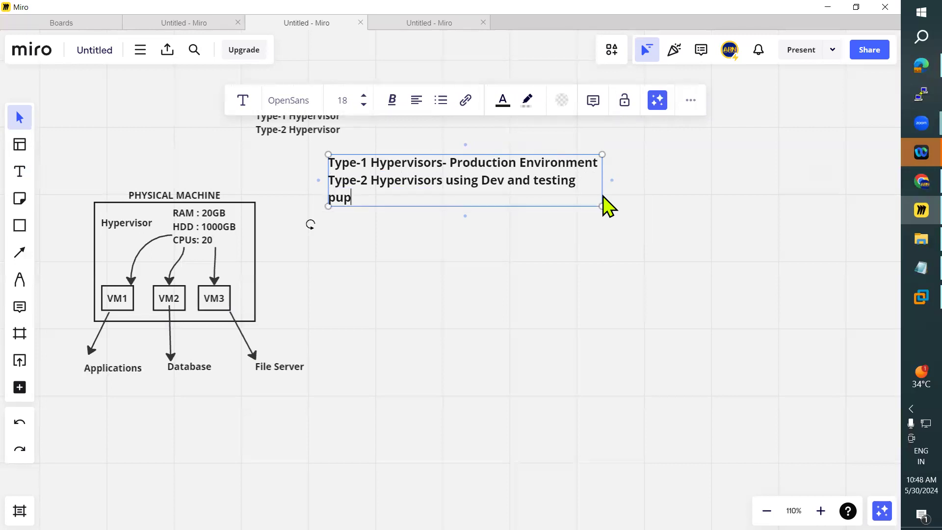
type("ose")
key("Left")
key("Left")
type("r")
left_click_drag(603, 193, 712, 201)
left_click_drag(368, 162, 598, 160)
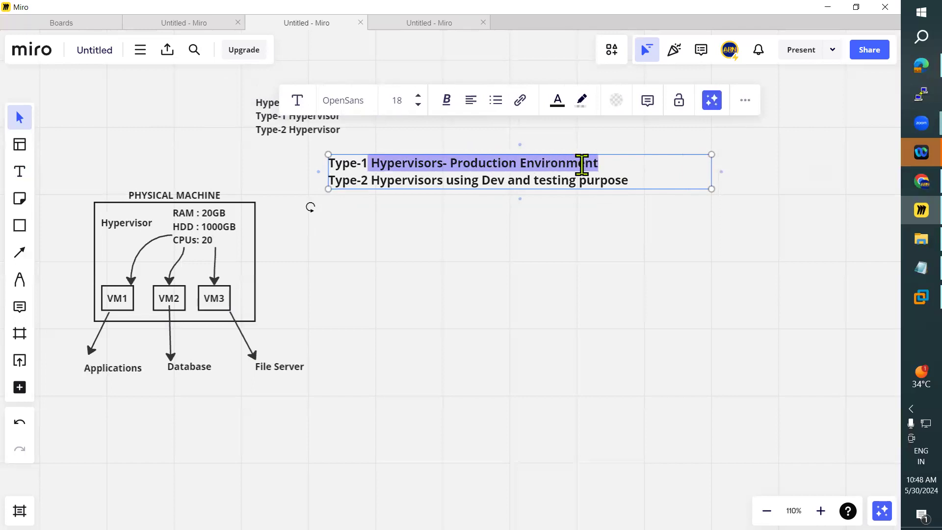
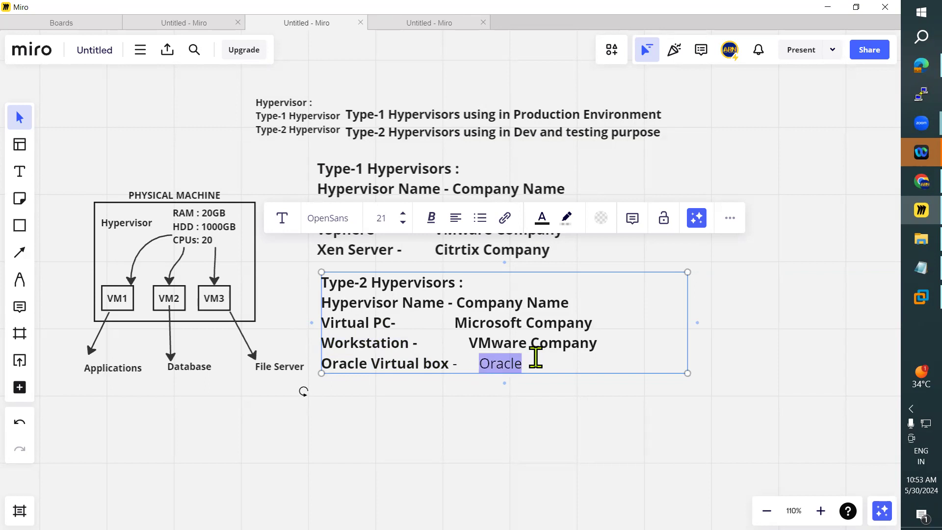
Step: Make the word "Oracle" bold in the last line of the Type-2 Hypervisors list and finish editing the text
left_click(545, 360)
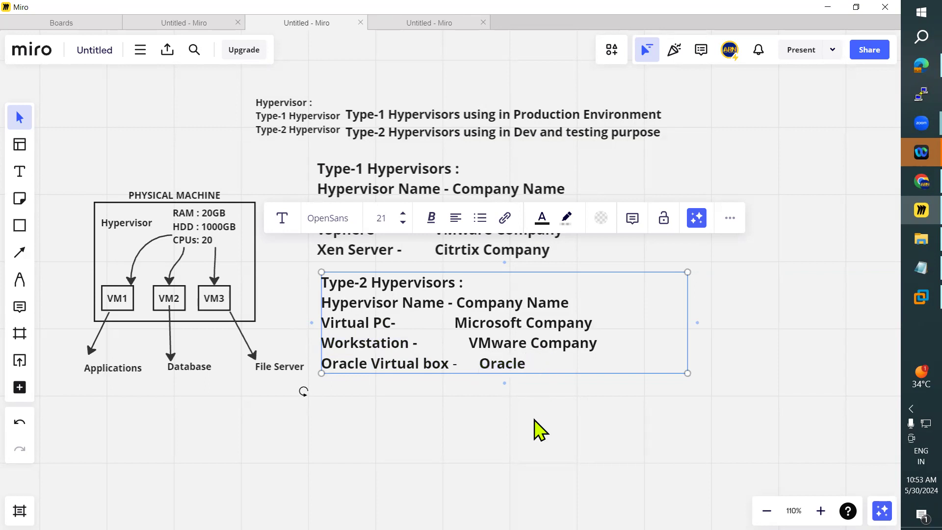
left_click(523, 426)
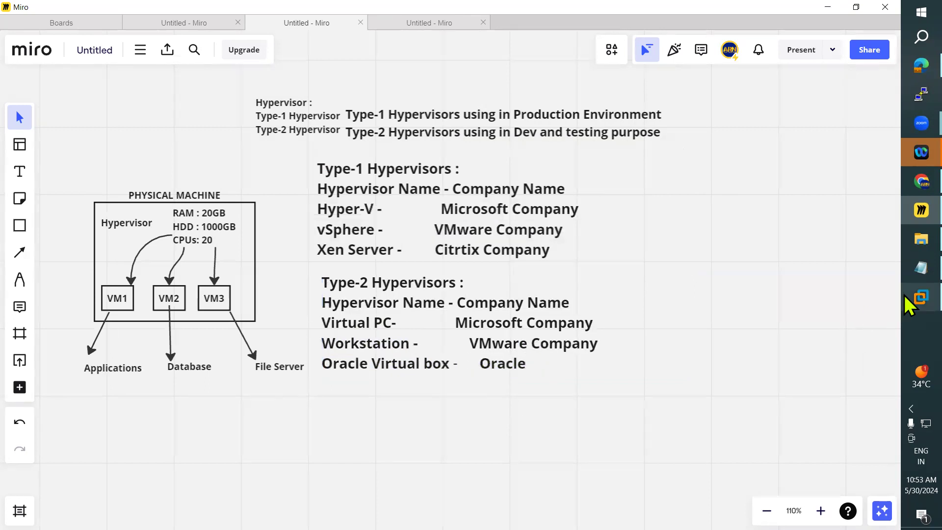
Step: Switch to VMware Workstation to view it as a Type-2 example, then minimize it to return to the Miro board
left_click(920, 297)
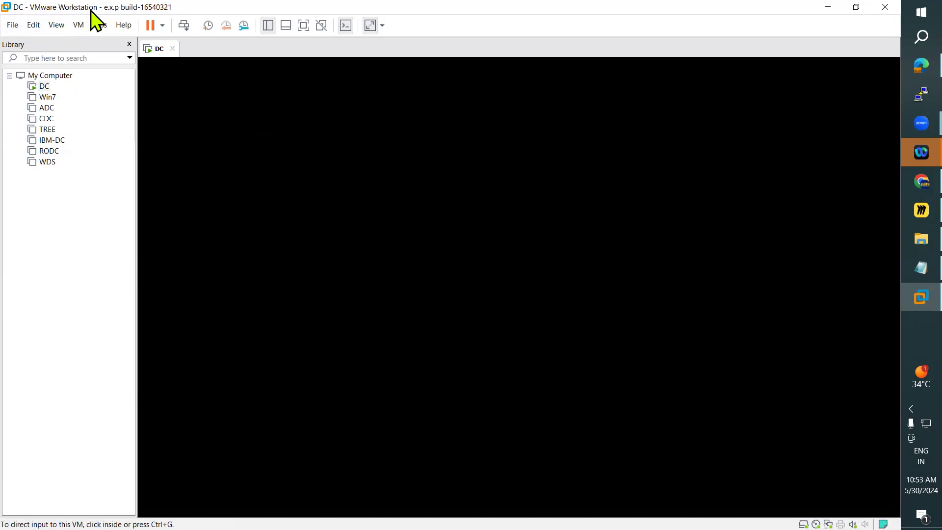
left_click(826, 7)
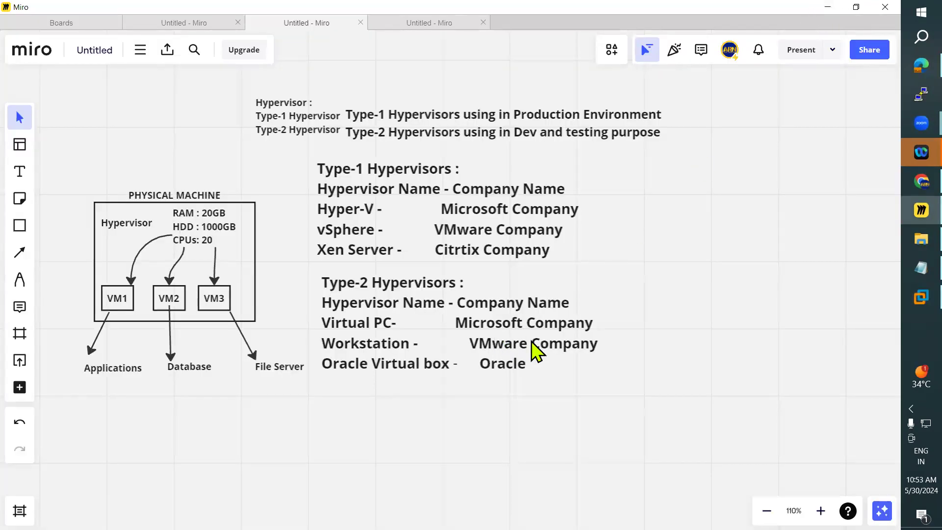
Step: Move the Type-2 Hypervisors list slightly lower and shift the Type-1 list so that their left edges line up
left_click_drag(432, 328, 438, 344)
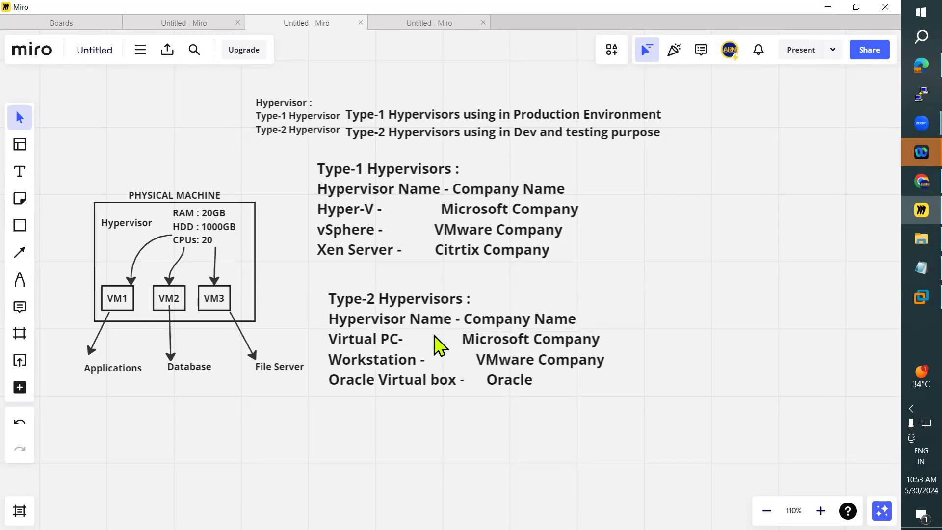
left_click_drag(432, 218, 445, 222)
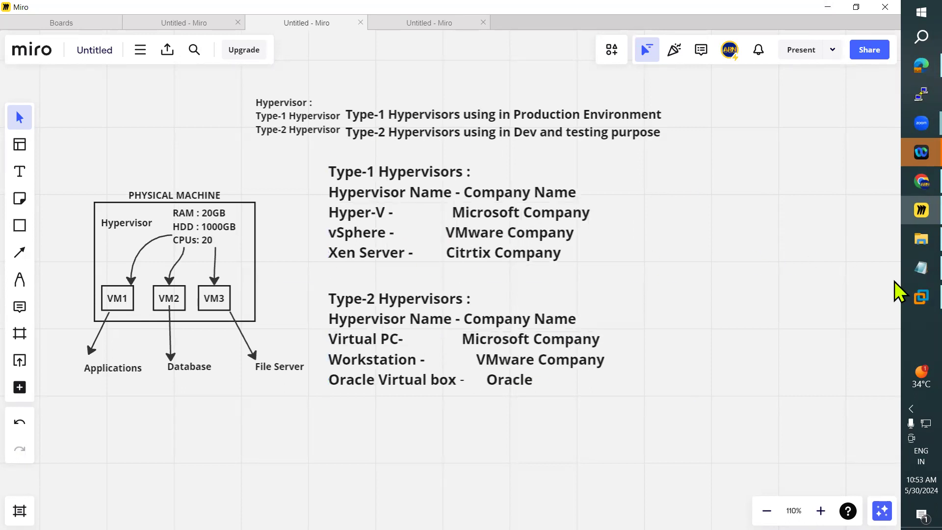
Step: View VMware Workstation's virtual machine library, then switch to the Hyper-V notes in Notepad and look over the hypervisor sections, dismissing the antivirus pop-up
left_click(921, 297)
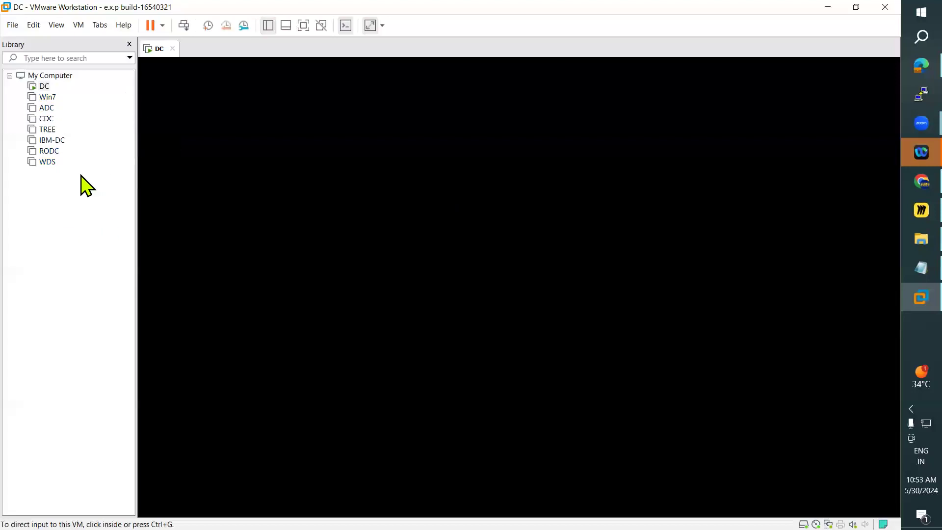
left_click(906, 269)
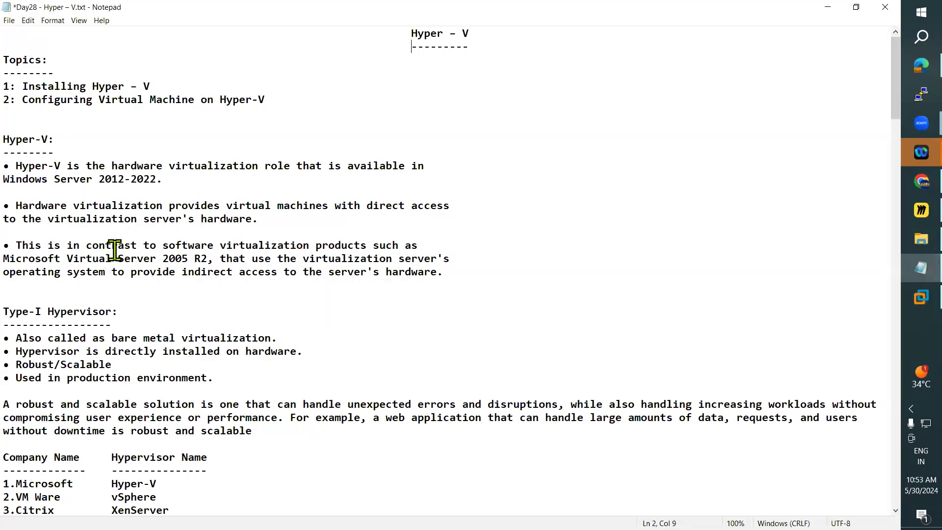
scroll(115, 250, "down", 4)
scroll(122, 251, "down", 1)
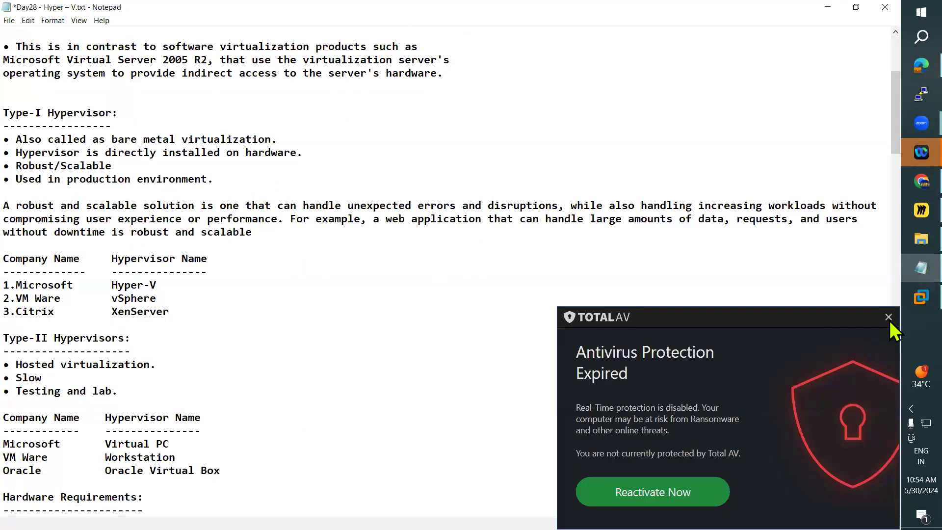
left_click(888, 317)
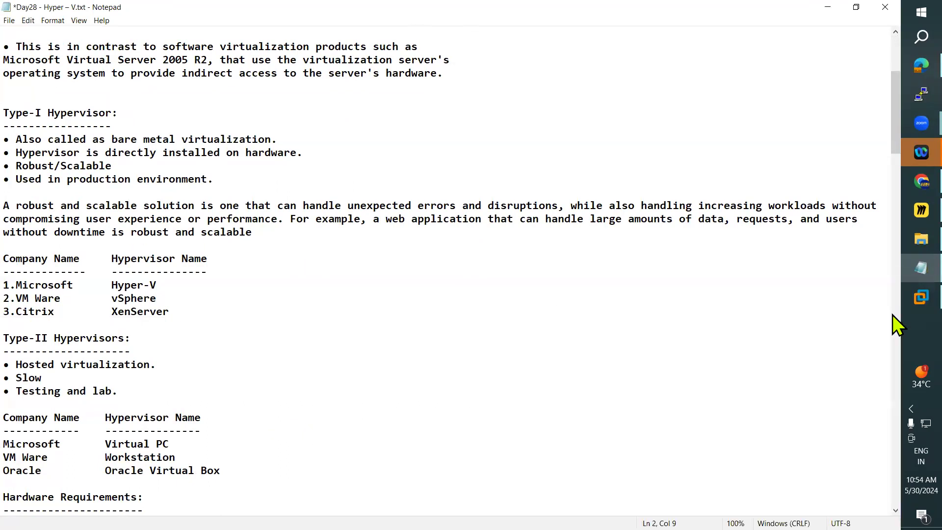
scroll(322, 312, "up", 5)
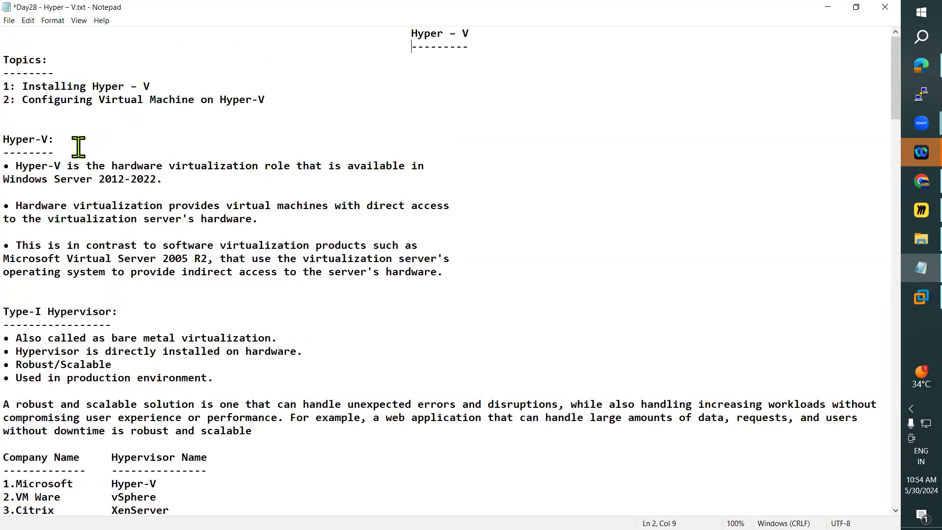
Step: Highlight the Hyper-V heading and its definition as a hardware virtualization role, briefly comparing the notes with the Miro board
left_click_drag(16, 166, 450, 165)
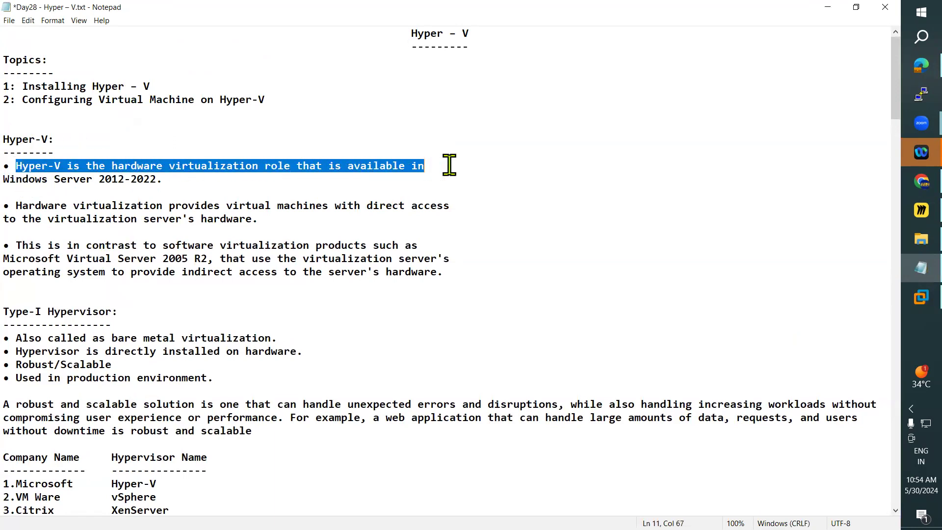
left_click(304, 175)
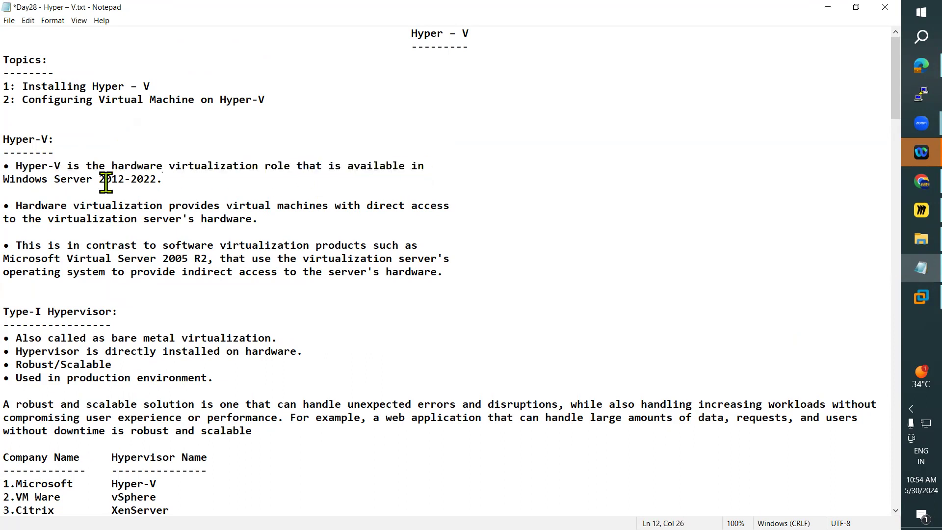
left_click_drag(20, 172, 163, 179)
left_click_drag(4, 140, 187, 181)
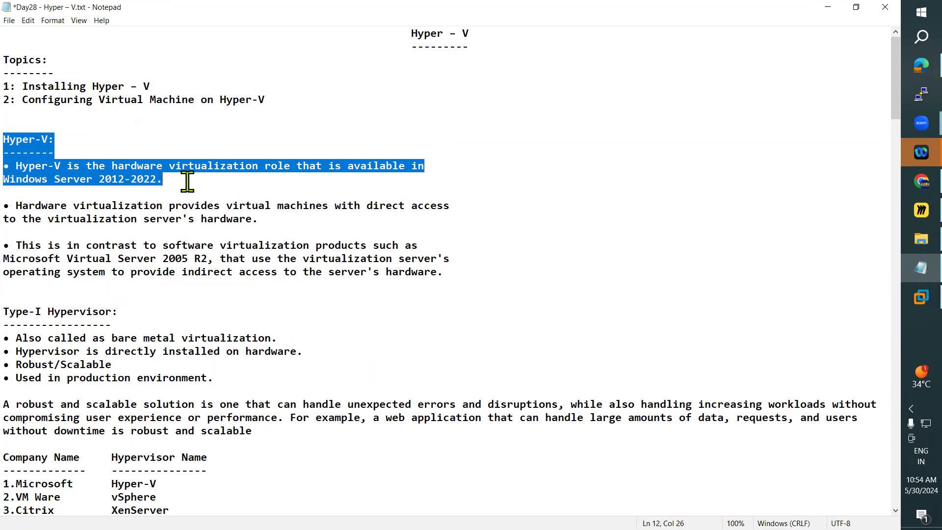
left_click(200, 206)
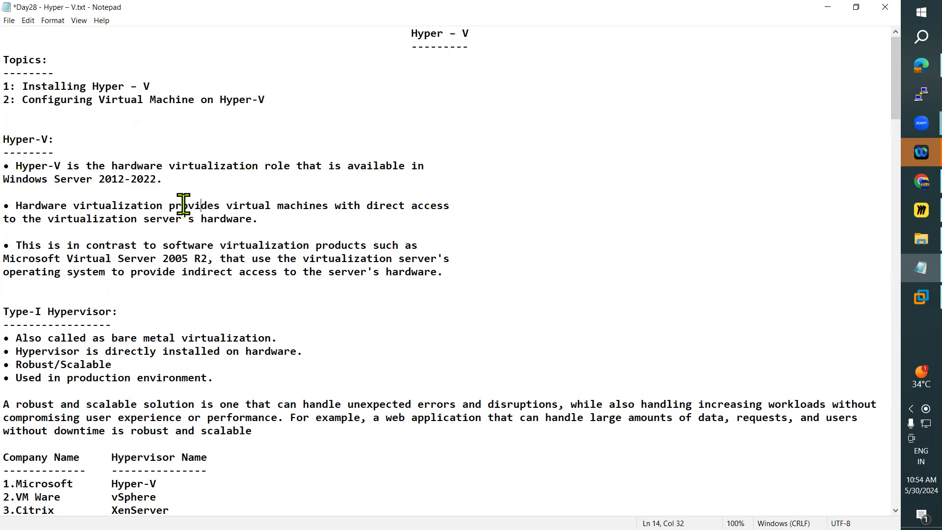
left_click_drag(3, 139, 42, 140)
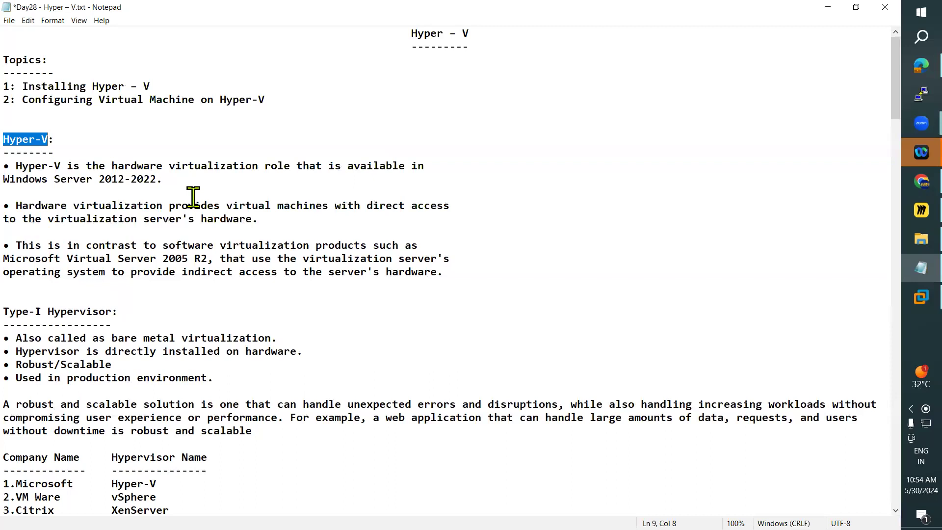
left_click_drag(184, 182, 19, 156)
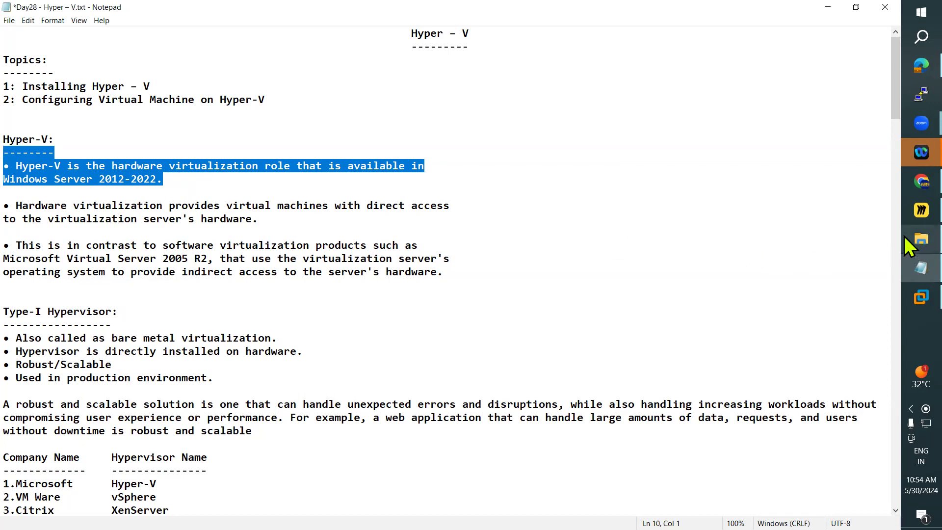
left_click(905, 214)
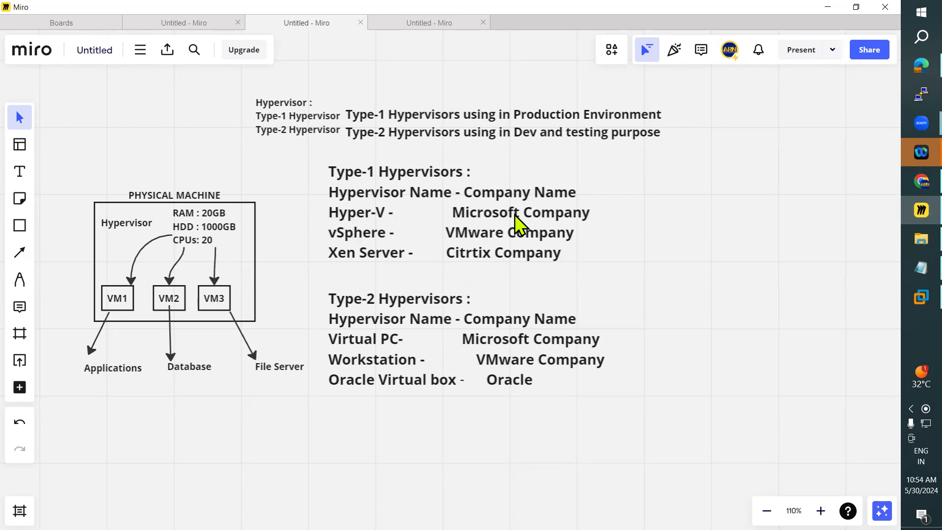
left_click(906, 265)
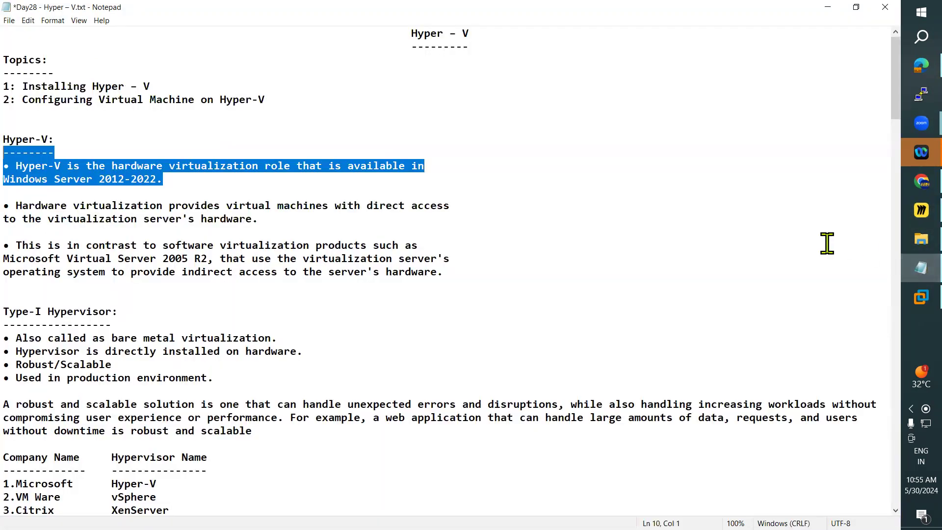
Step: Highlight the notes on direct hardware access and the contrast with Microsoft Virtual Server 2005 R2, ending on the Hyper-V heading
left_click_drag(16, 206, 458, 215)
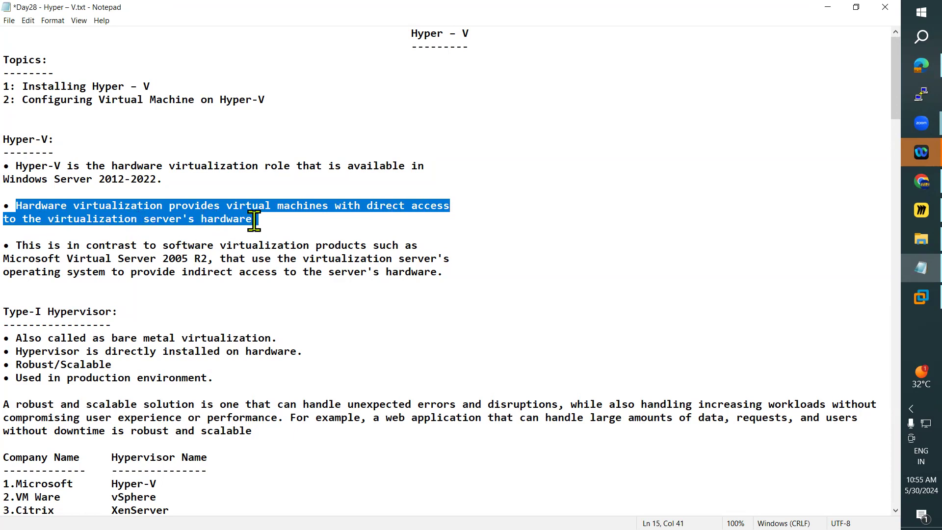
left_click_drag(22, 245, 395, 258)
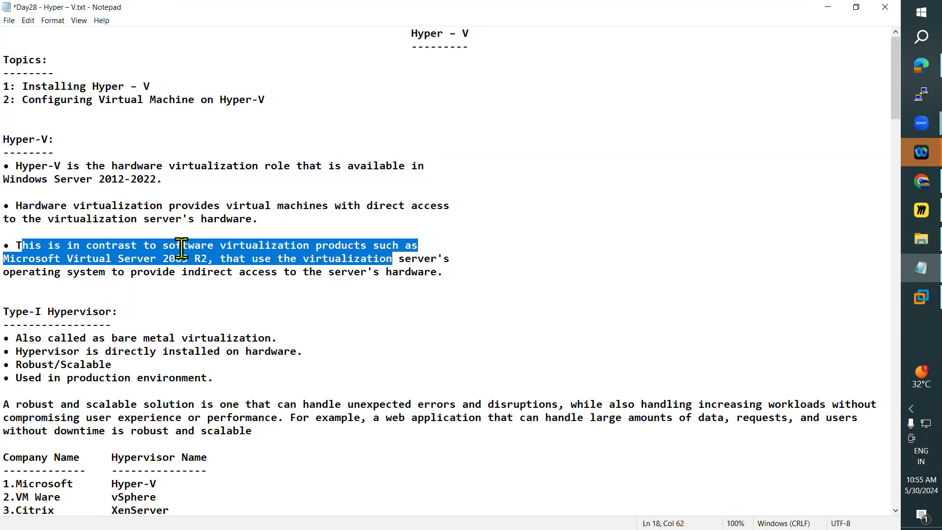
left_click(206, 259)
left_click_drag(229, 262, 458, 265)
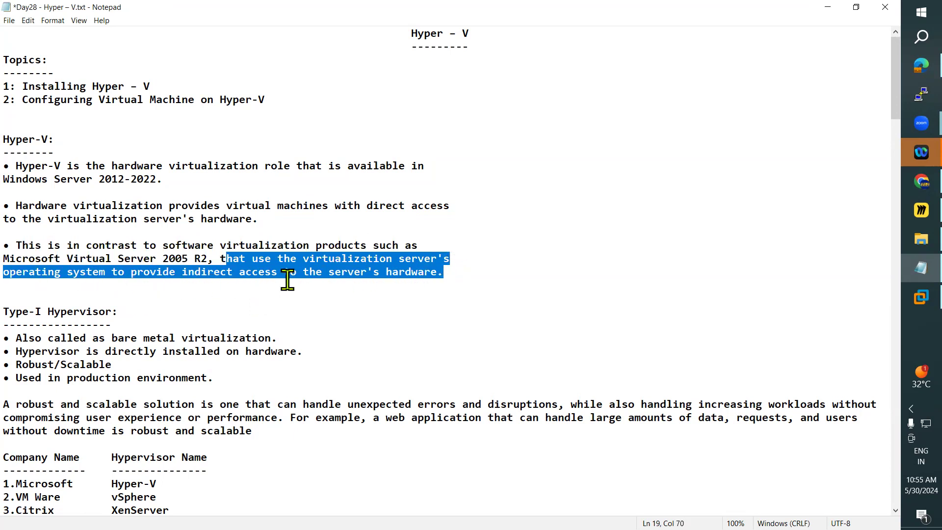
left_click_drag(454, 271, 181, 259)
left_click(109, 299)
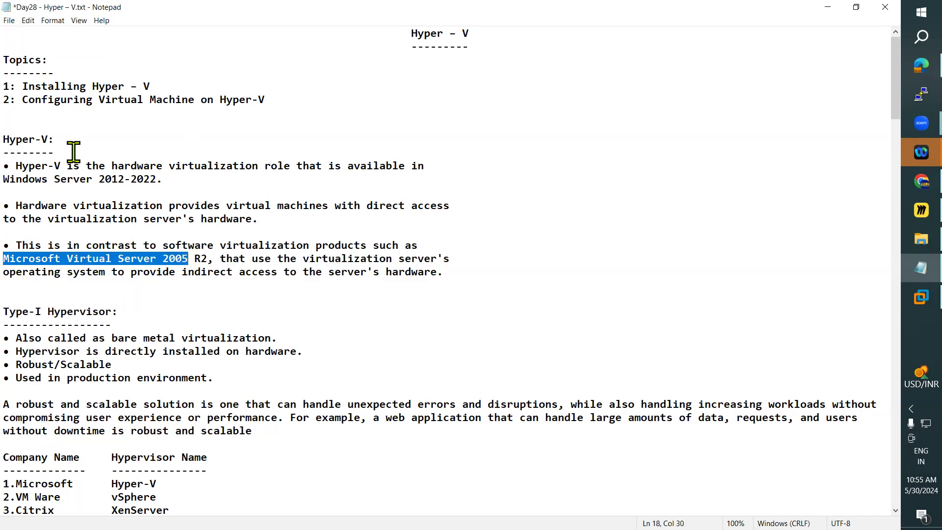
left_click(56, 253)
left_click_drag(9, 258, 192, 254)
left_click(55, 167)
left_click_drag(4, 139, 54, 140)
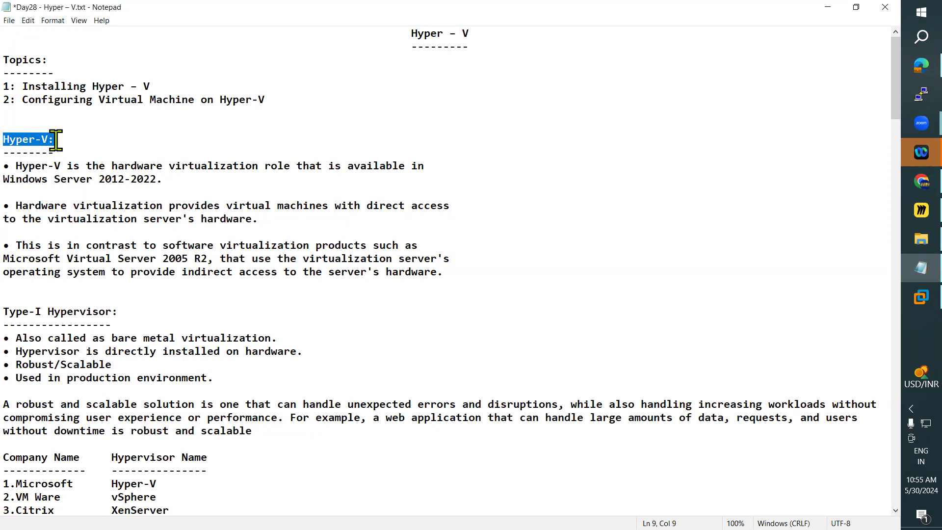
Step: Highlight each bullet under Type-I Hypervisor in turn, from bare metal virtualization to production use
scroll(210, 259, "down", 3)
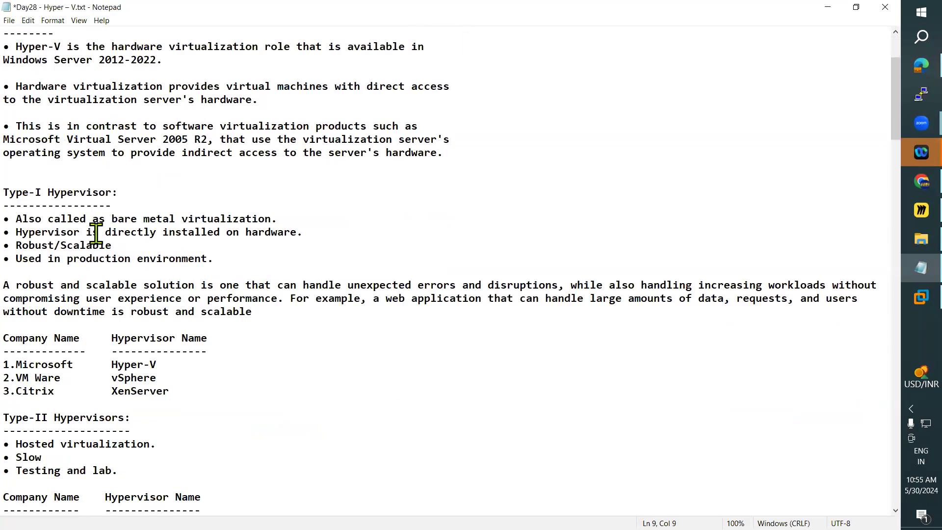
left_click_drag(19, 216, 306, 221)
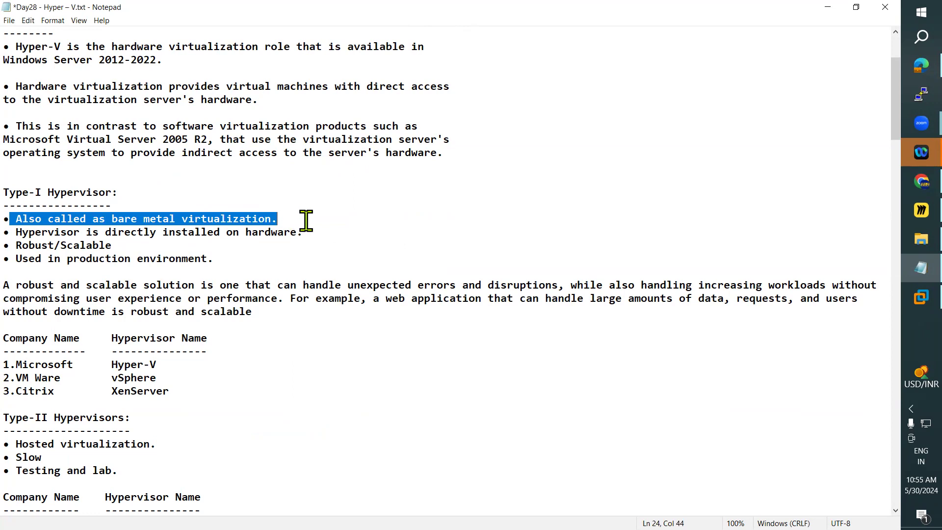
left_click_drag(19, 232, 305, 233)
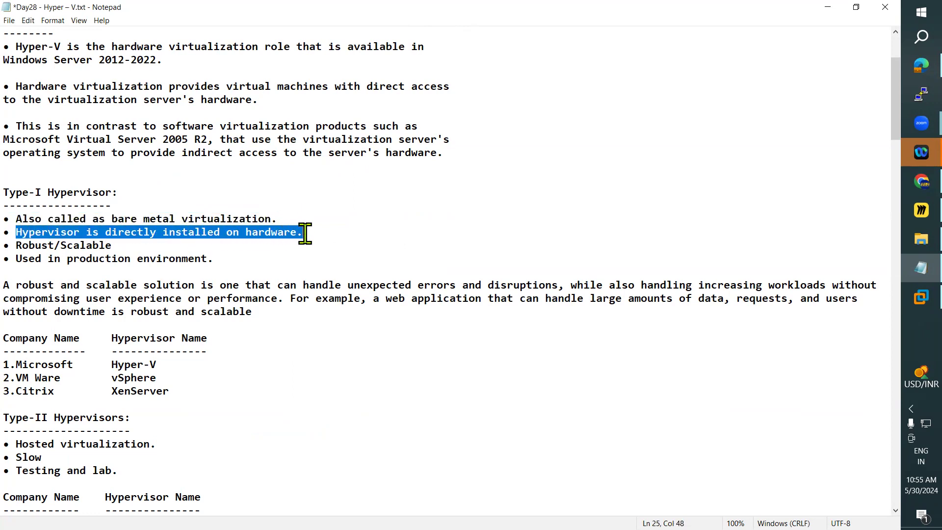
left_click_drag(19, 245, 119, 244)
left_click_drag(17, 258, 225, 256)
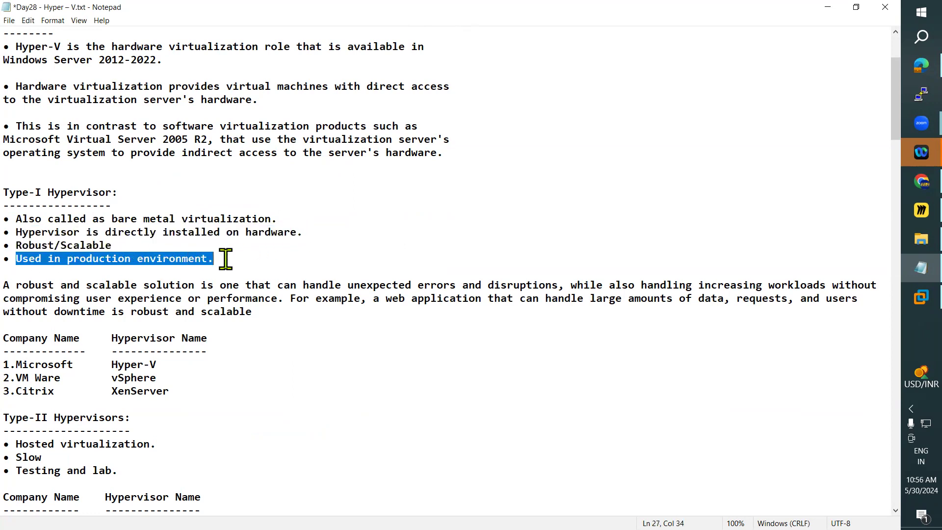
Step: Go through the Type-I company and hypervisor table row by row, highlighting Microsoft, VM Ware and Citrix, then select the whole table
scroll(129, 291, "down", 2)
scroll(128, 286, "down", 2)
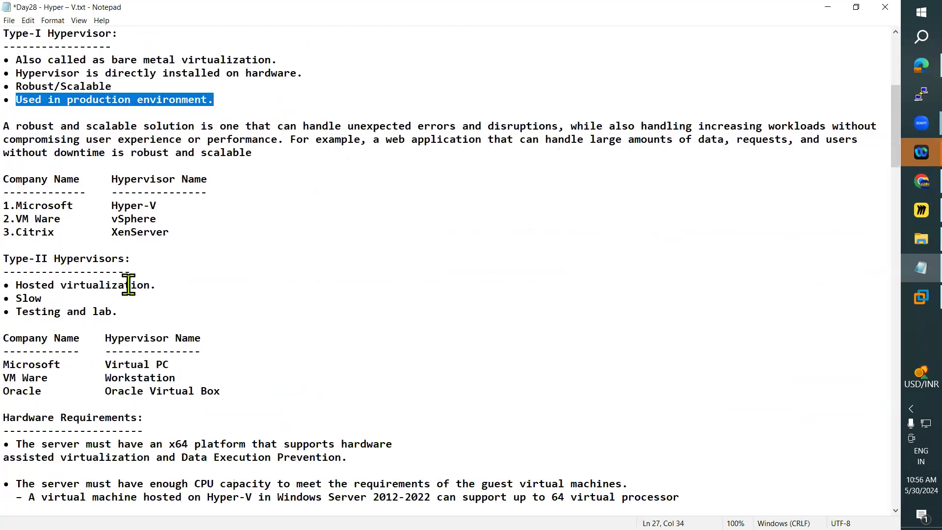
left_click_drag(4, 178, 66, 179)
left_click_drag(4, 206, 158, 206)
double_click(128, 207)
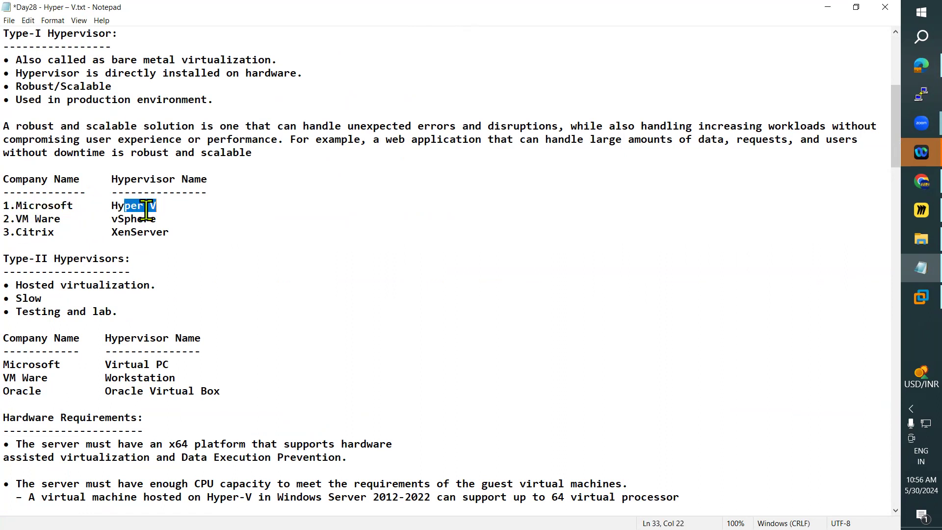
left_click_drag(11, 218, 55, 221)
left_click_drag(116, 220, 156, 221)
left_click_drag(10, 232, 34, 232)
double_click(129, 233)
left_click(210, 272)
left_click_drag(196, 234, 20, 180)
Step: Highlight the Type-II Hypervisors bullets on hosted virtualization, speed and testing, then Microsoft's Virtual PC in the table below
scroll(73, 245, "down", 2)
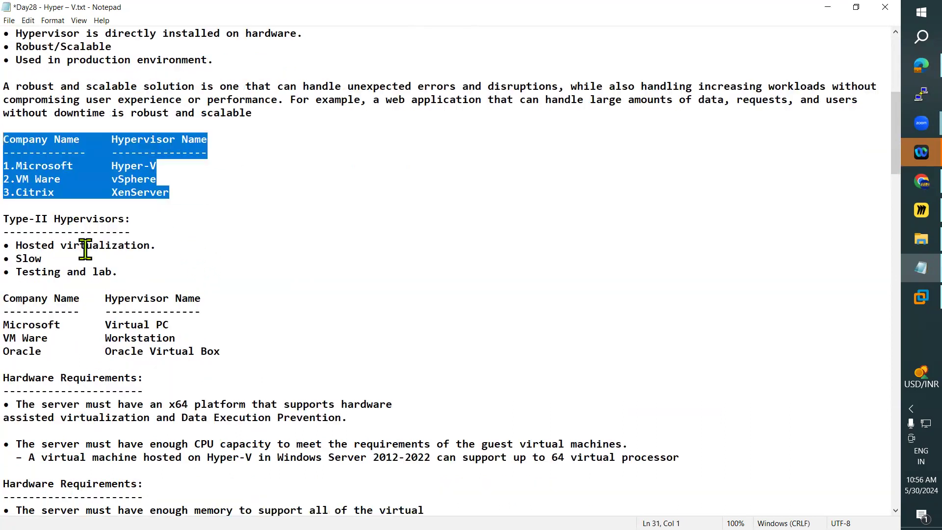
left_click_drag(147, 233, 20, 196)
left_click(148, 232)
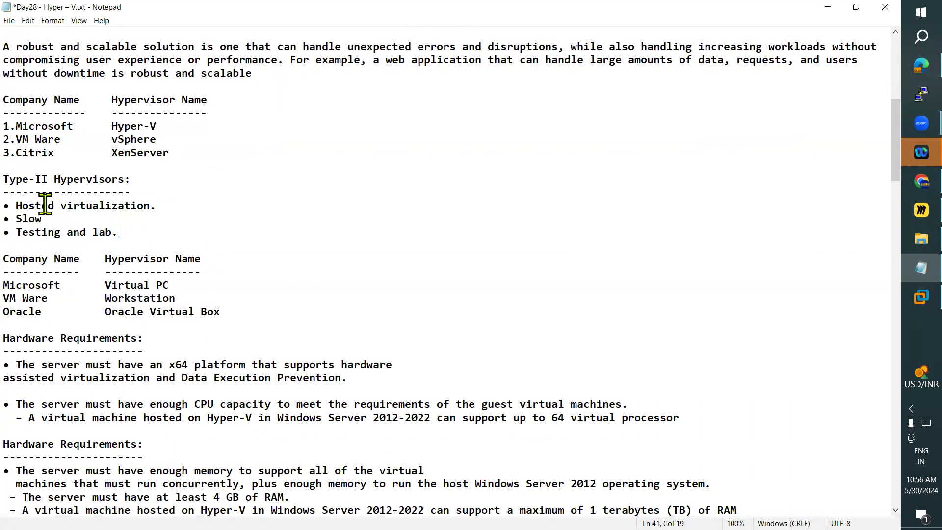
left_click_drag(20, 202, 161, 205)
left_click_drag(6, 219, 20, 181)
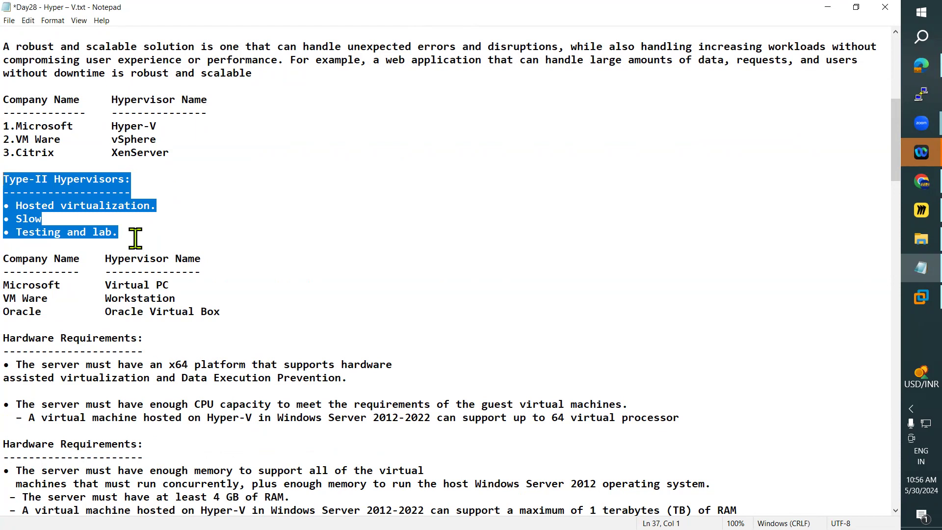
left_click(130, 282)
left_click_drag(4, 285, 169, 286)
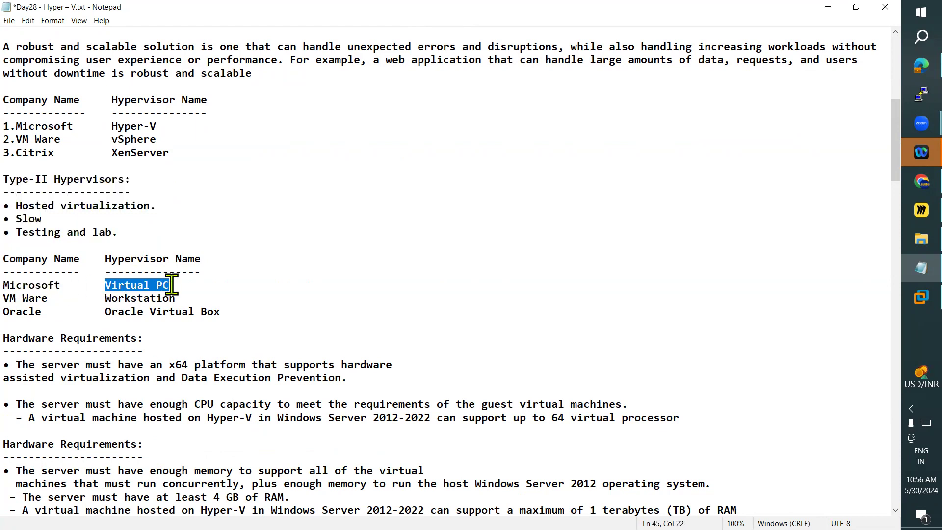
Step: Highlight VM Ware with Workstation and Oracle with Oracle Virtual Box in the Type-II hypervisor table
left_click_drag(4, 298, 47, 299)
left_click_drag(105, 299, 168, 299)
left_click_drag(4, 312, 42, 312)
left_click_drag(105, 311, 219, 312)
Step: Highlight the first two Hardware Requirements sections, from the x64 platform bullet to the 1 terabyte RAM line
scroll(294, 305, "down", 3)
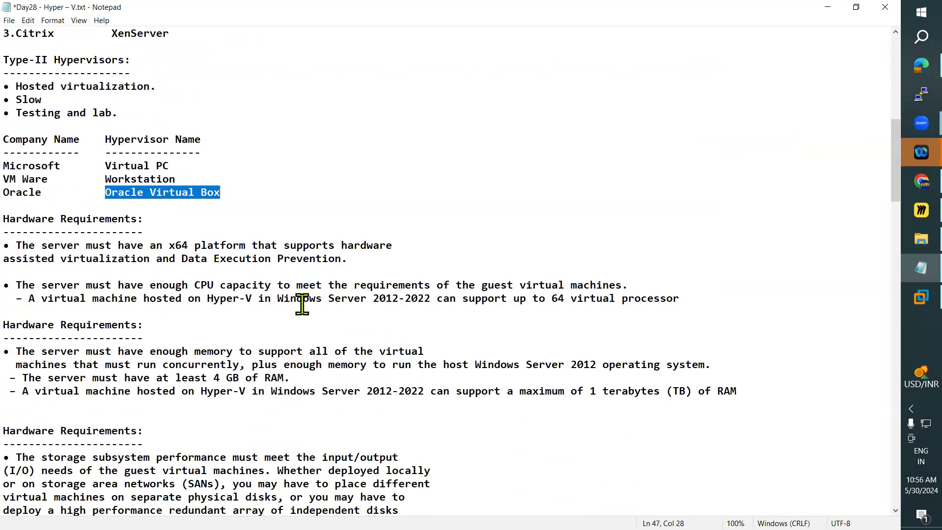
scroll(302, 305, "down", 1)
scroll(302, 304, "down", 3)
scroll(301, 305, "up", 3)
left_click_drag(678, 258, 131, 259)
left_click_drag(19, 180, 385, 364)
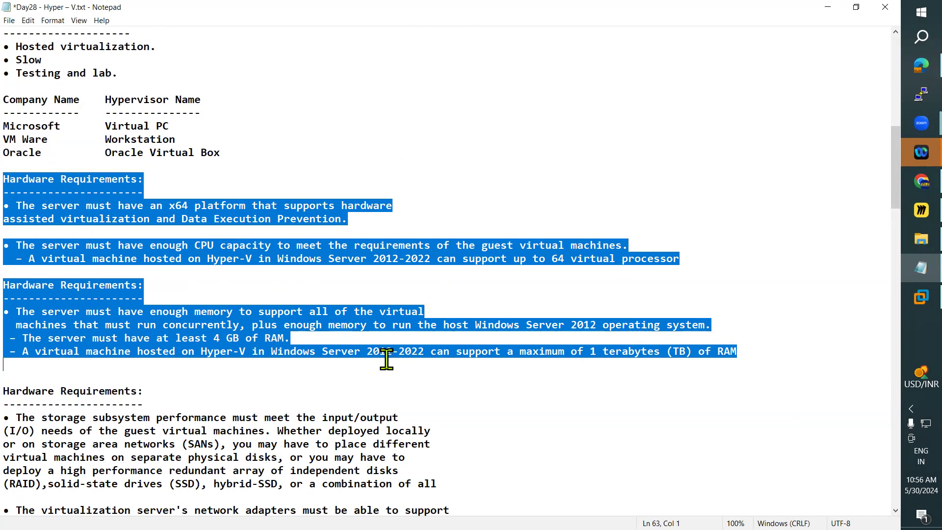
Step: Highlight the x64 platform requirement, ending on hardware assisted virtualization and Data Execution Prevention
left_click(29, 210)
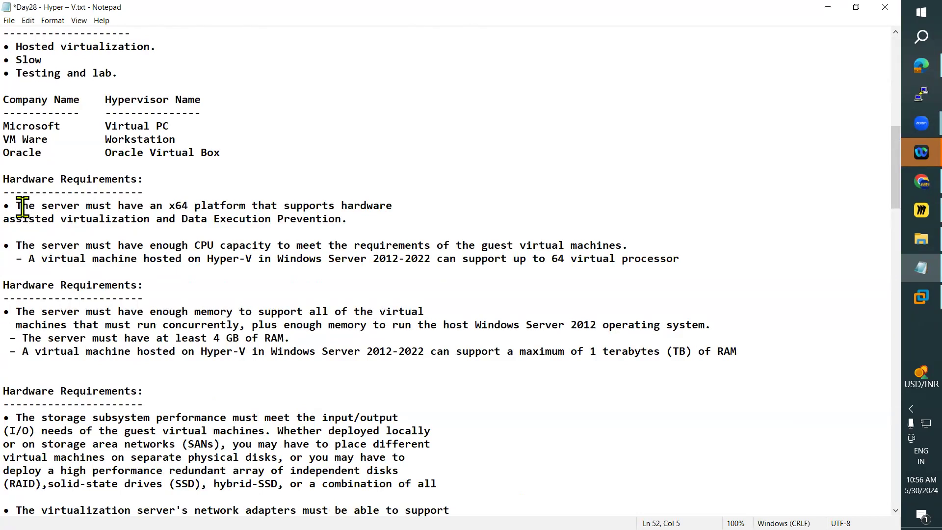
left_click_drag(19, 206, 392, 202)
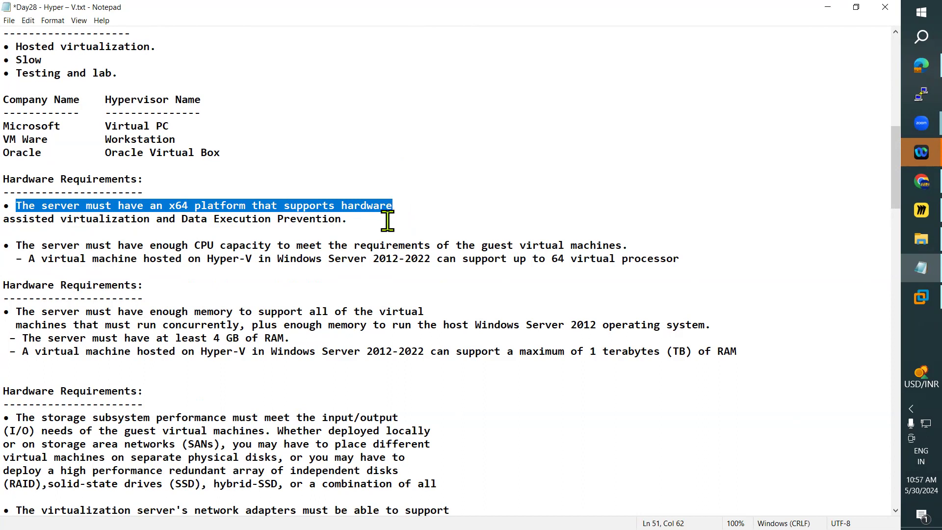
left_click(140, 208)
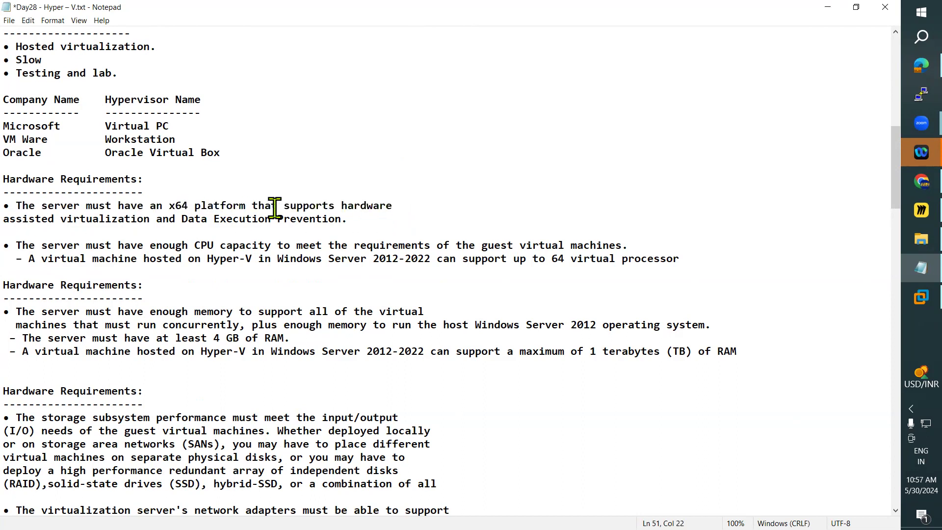
left_click_drag(98, 206, 406, 225)
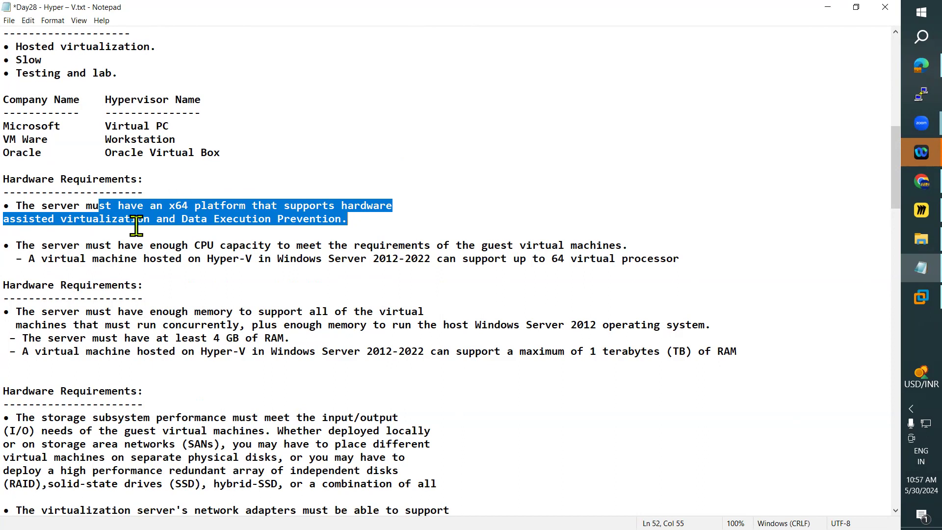
left_click(25, 225)
left_click_drag(10, 219, 354, 228)
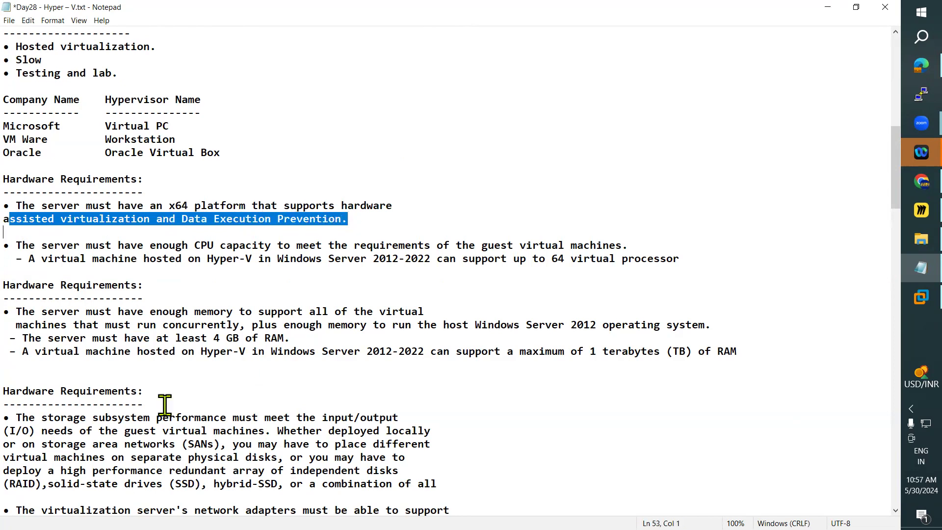
Step: Highlight the CPU capacity bullet and the start of the Hyper-V in Windows Server 2012-2022 line beneath it
left_click(76, 326)
left_click_drag(16, 245, 29, 245)
left_click_drag(90, 245, 657, 247)
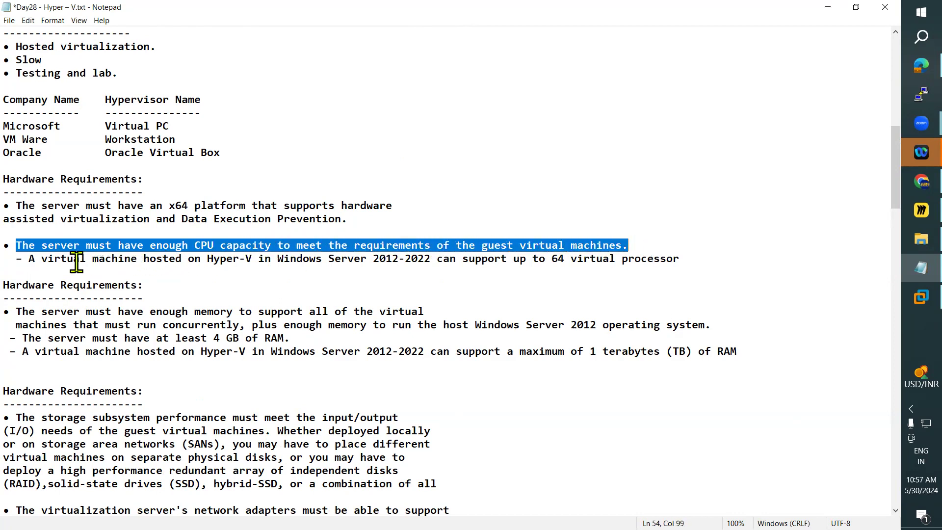
left_click_drag(27, 258, 448, 258)
left_click(347, 273)
left_click(396, 271)
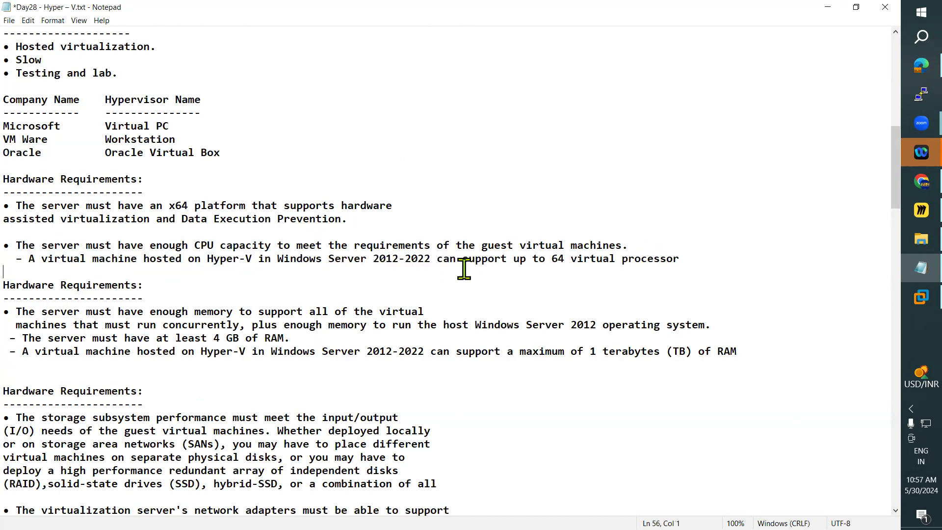
Step: Highlight the statement that a virtual machine can support up to 64 virtual processors, narrowing to the processor count
left_click_drag(429, 258, 701, 255)
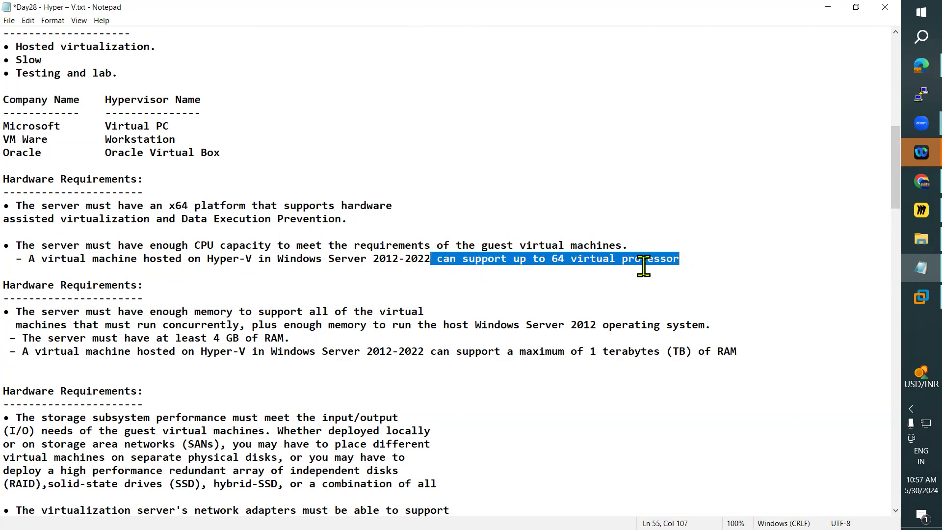
left_click(488, 283)
left_click_drag(443, 260, 680, 258)
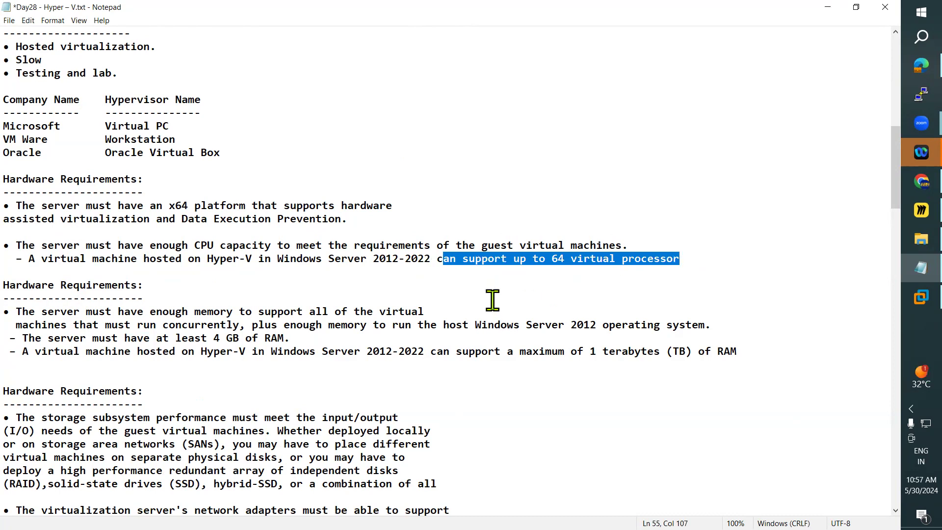
left_click(491, 299)
left_click_drag(556, 259, 672, 259)
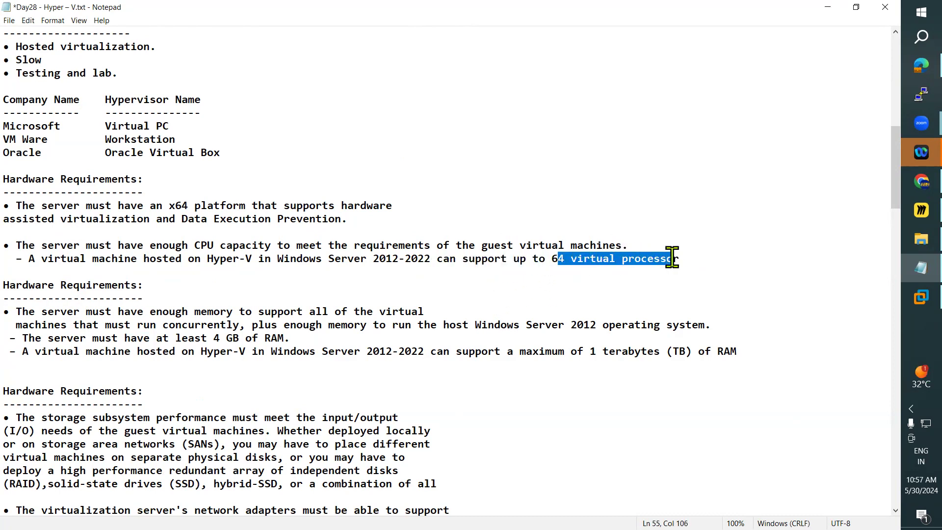
Step: Skim the notes through the VHD section, then highlight the line introducing the virtual machines' default simulated hardware
scroll(337, 305, "down", 7)
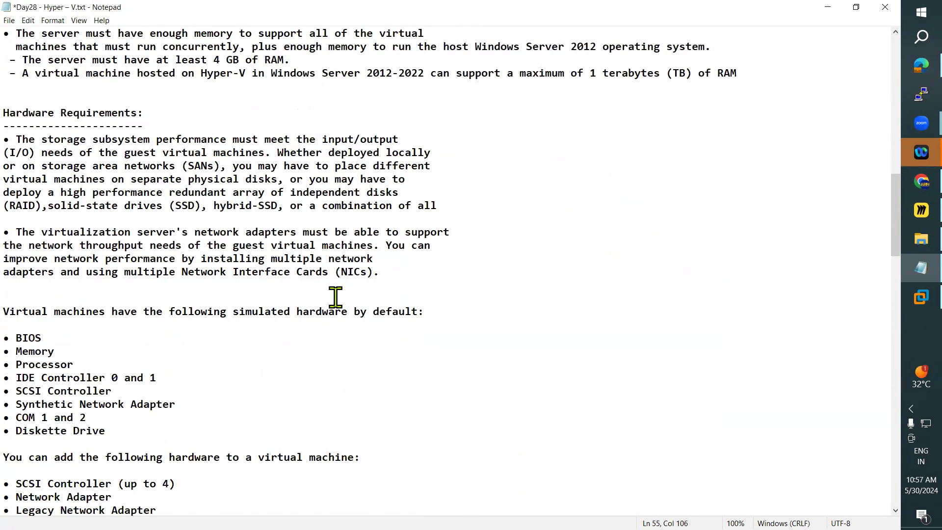
scroll(336, 295, "down", 12)
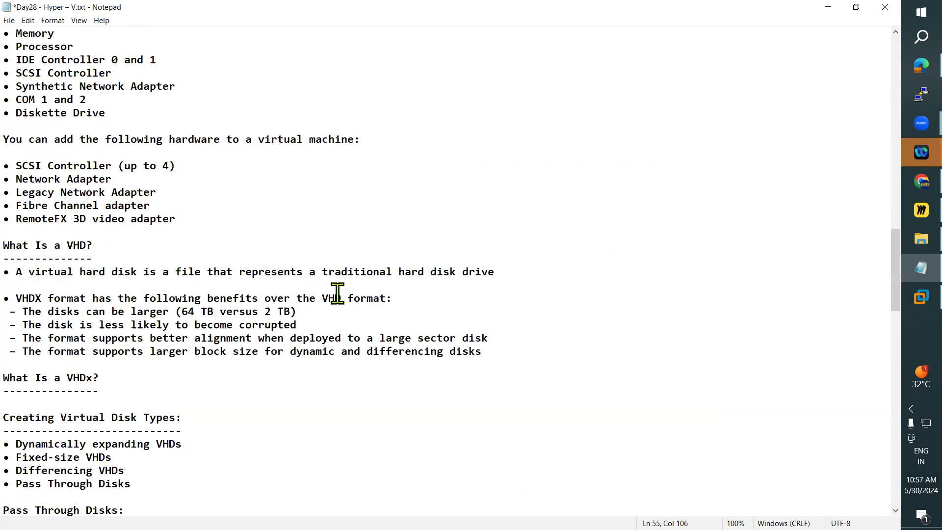
scroll(338, 293, "down", 5)
scroll(337, 293, "up", 12)
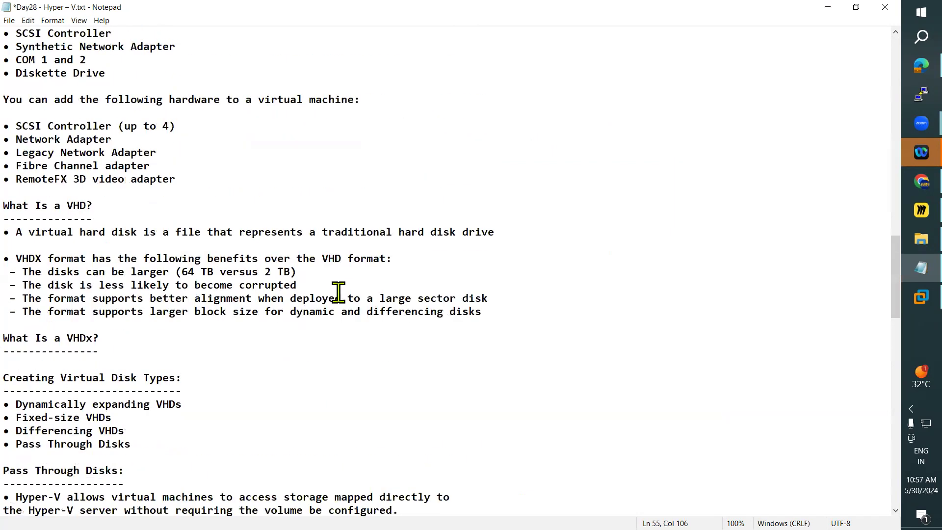
scroll(337, 293, "up", 4)
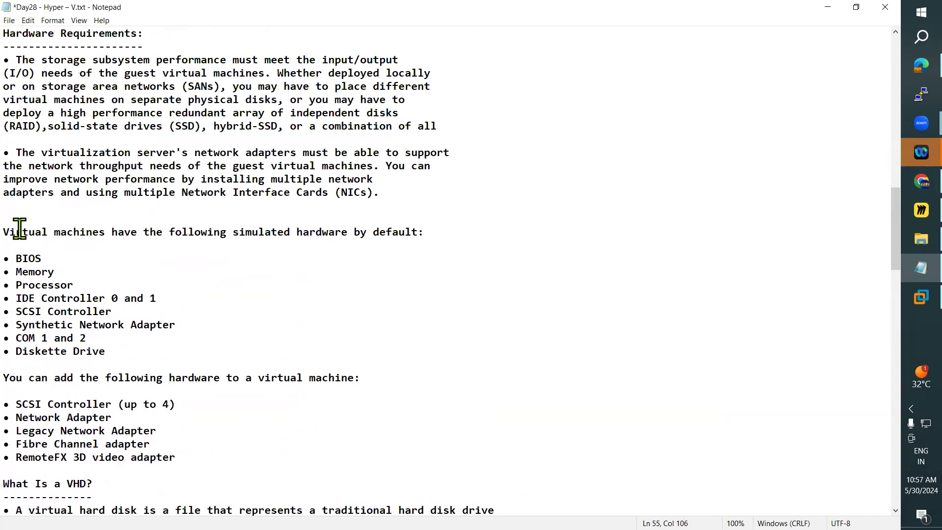
left_click_drag(10, 232, 280, 244)
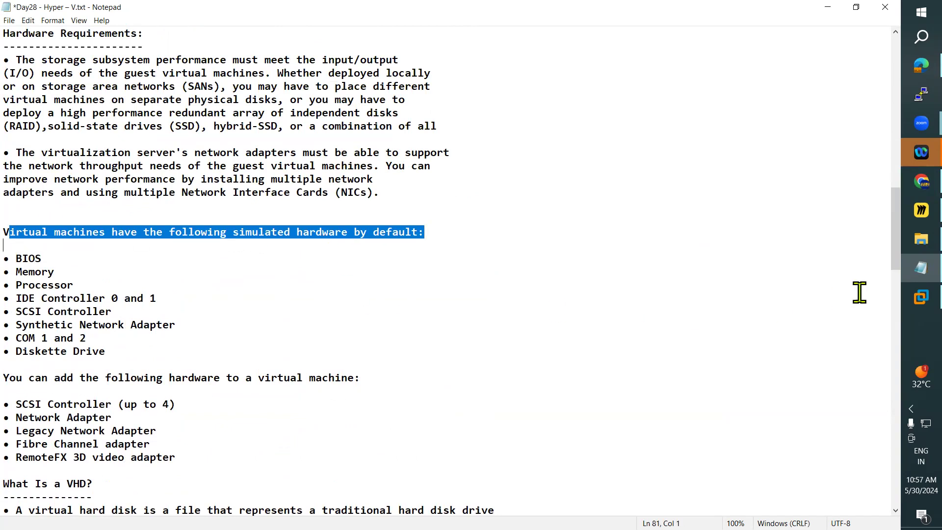
Step: Switch to VMware Workstation and review the DC virtual machine's Memory and Processors settings, closing them without changes
left_click(921, 297)
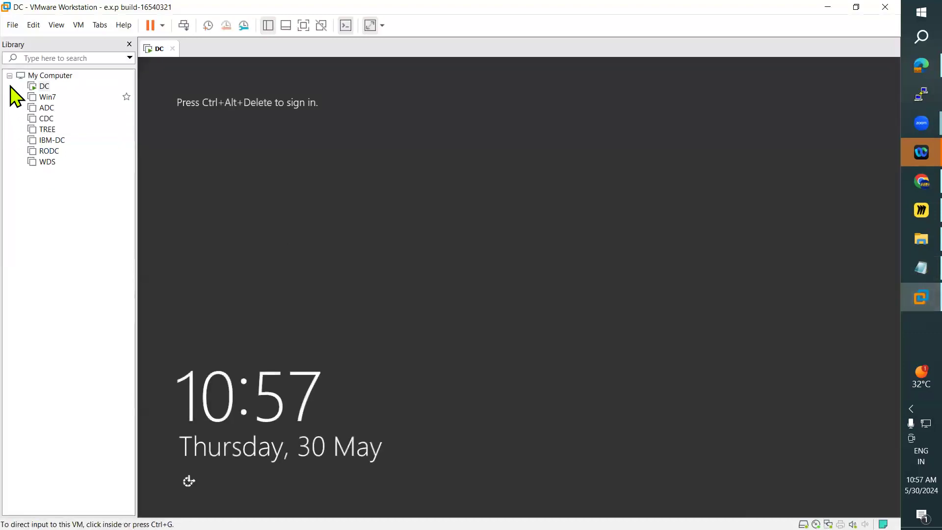
right_click(43, 86)
left_click(84, 283)
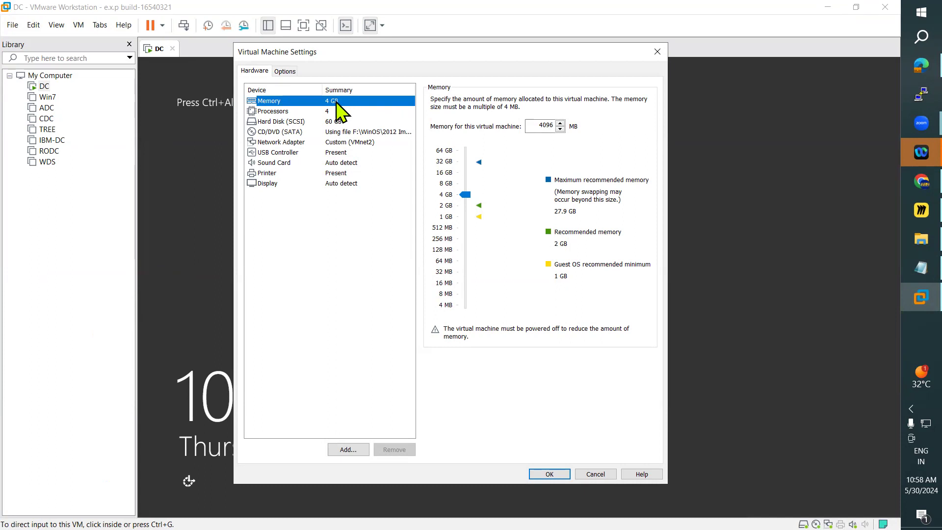
left_click(286, 110)
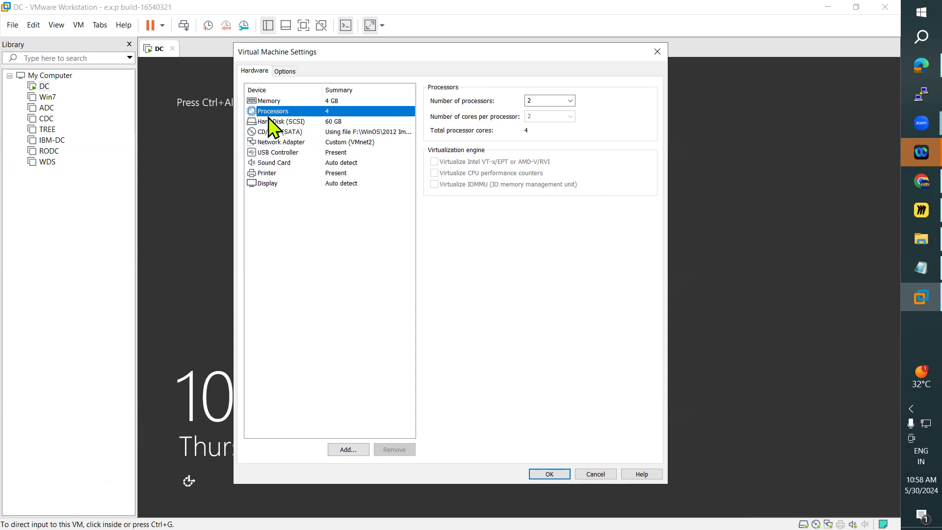
left_click(658, 60)
Step: Glance at the Miro board, return to the Notepad notes, and highlight Processor and SCSI Controller through Diskette Drive in the default hardware list
left_click(921, 210)
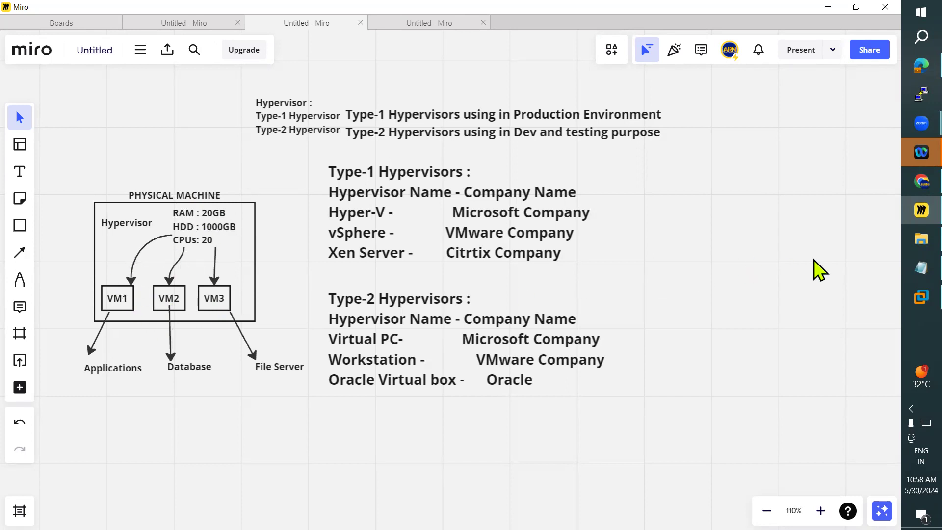
left_click(905, 276)
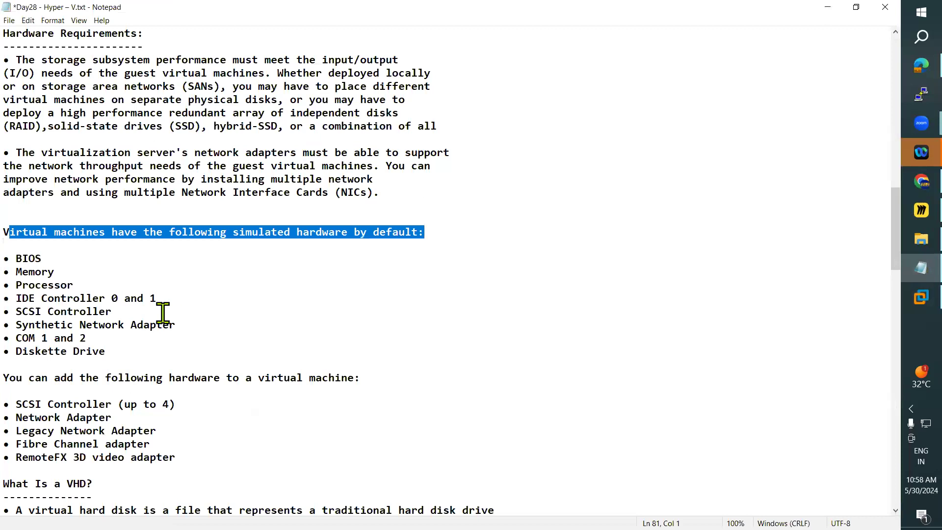
left_click_drag(17, 258, 73, 285)
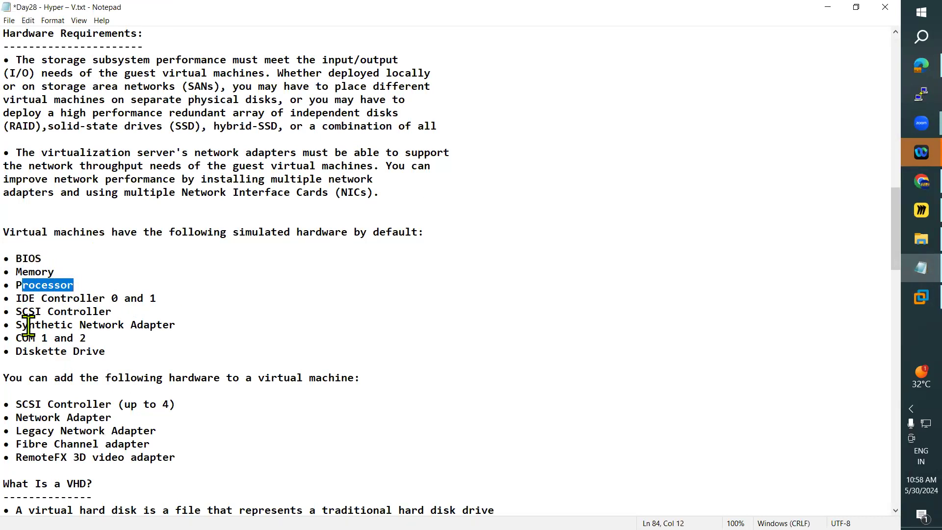
left_click_drag(19, 312, 136, 363)
scroll(181, 360, "down", 2)
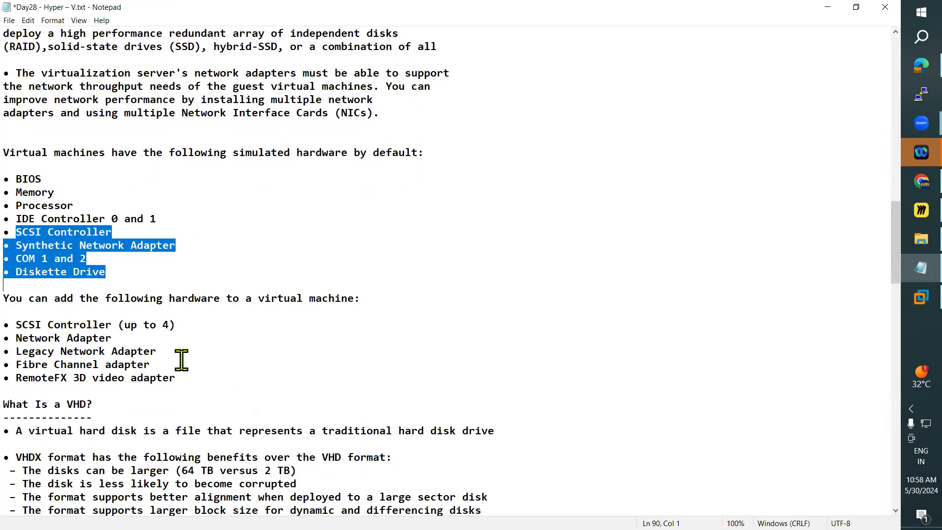
scroll(181, 361, "down", 2)
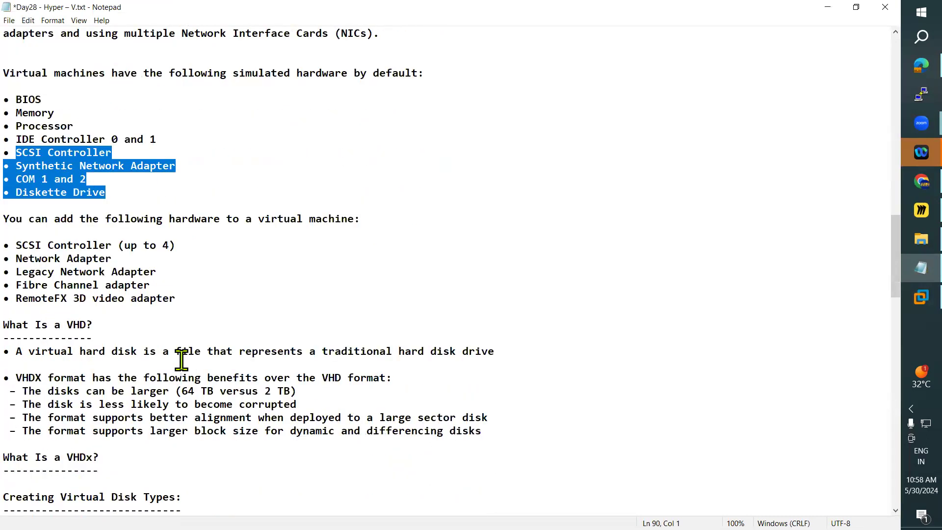
scroll(181, 360, "down", 1)
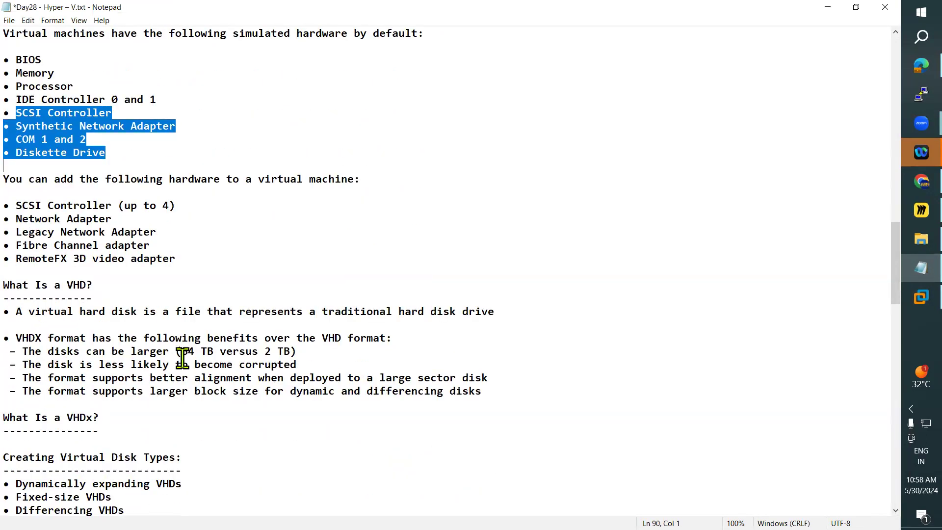
Step: Revisit the physical machine diagram in Miro, then open the DC virtual machine's settings in VMware Workstation
left_click(913, 211)
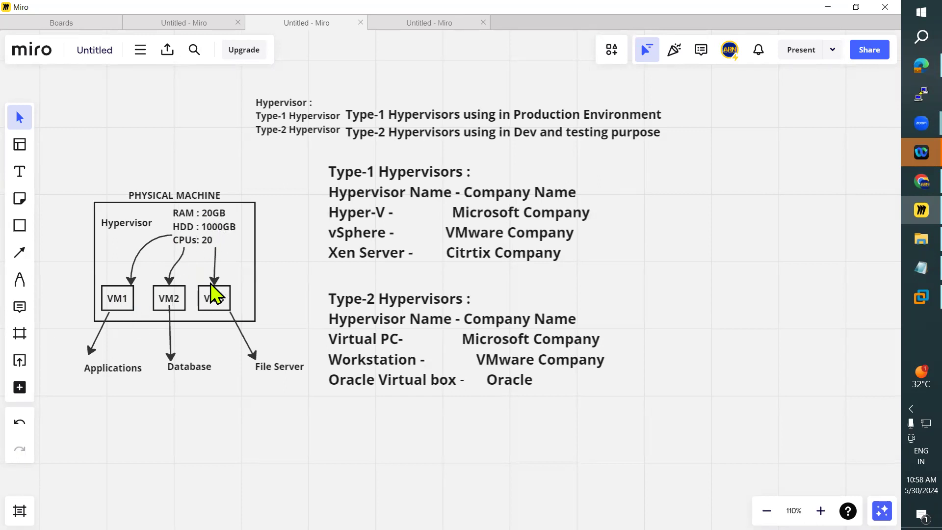
left_click(908, 303)
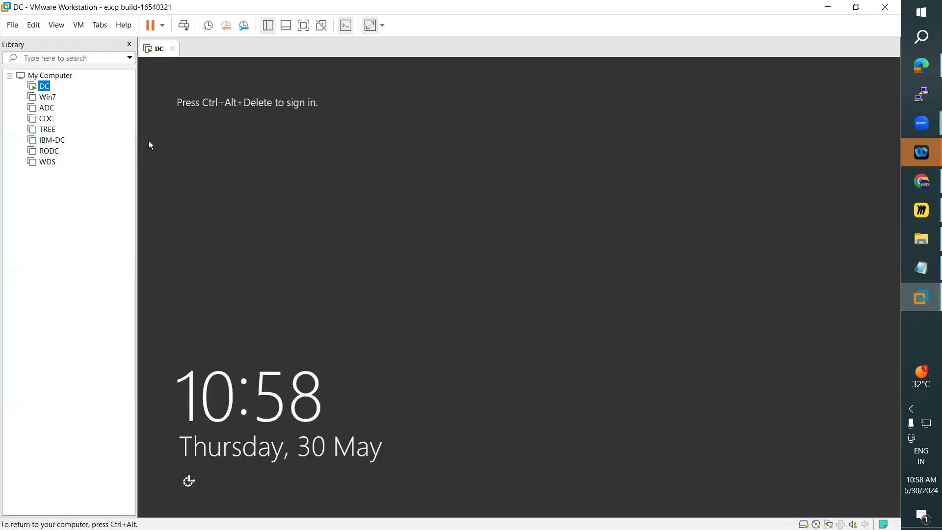
right_click(47, 87)
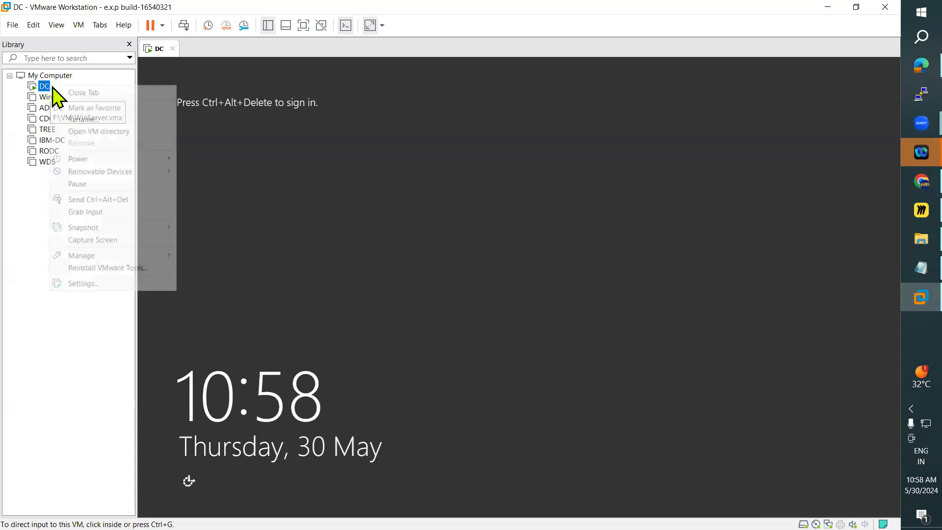
left_click(102, 283)
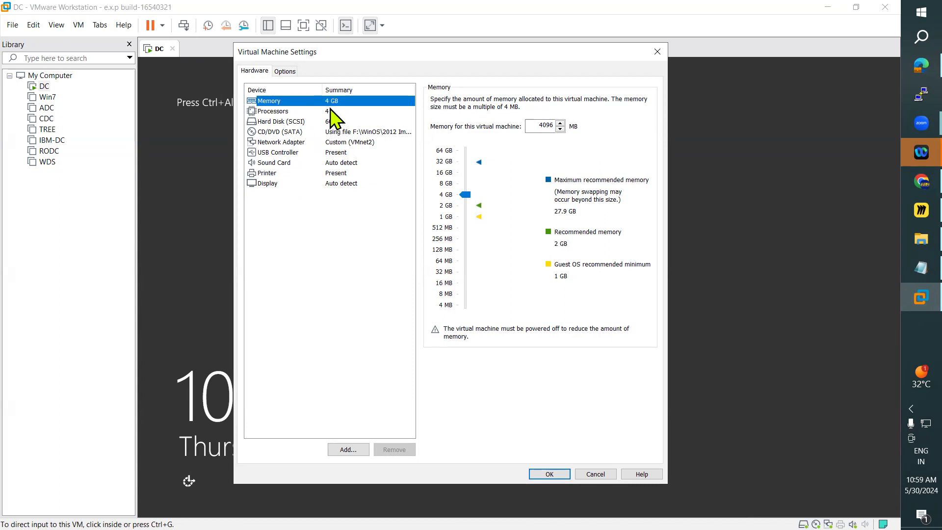
Step: Review DC's Processors, Hard Disk (SCSI) and CD/DVD (SATA) settings, close the dialog unchanged, and return to the Notepad notes
left_click_drag(354, 53, 358, 93)
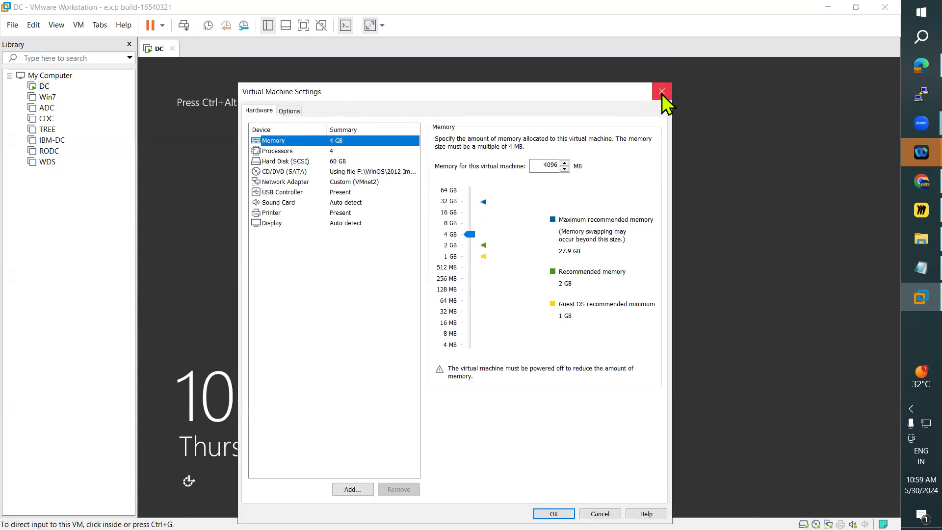
left_click(319, 151)
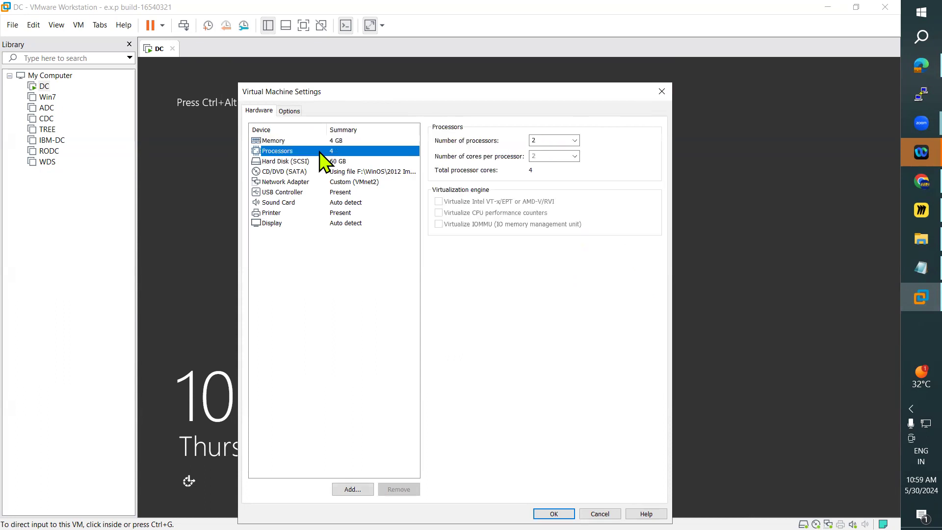
left_click(321, 162)
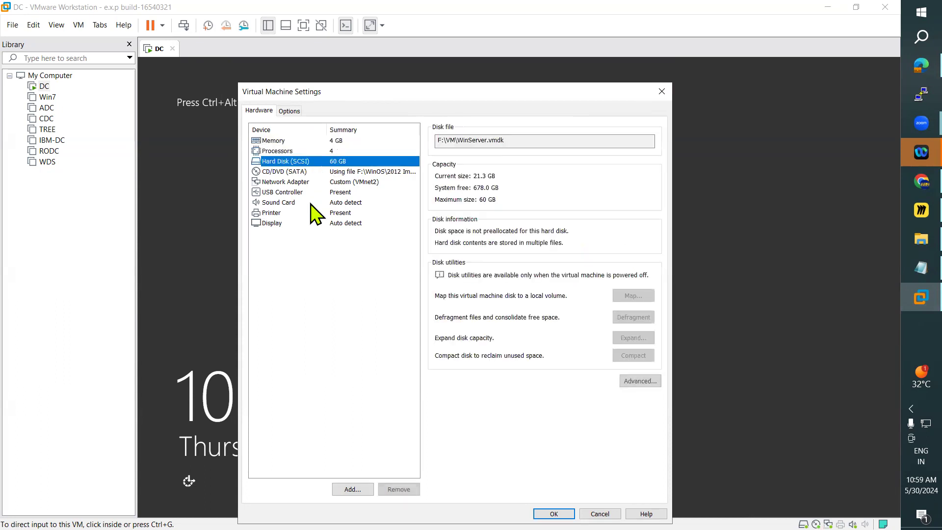
left_click(285, 172)
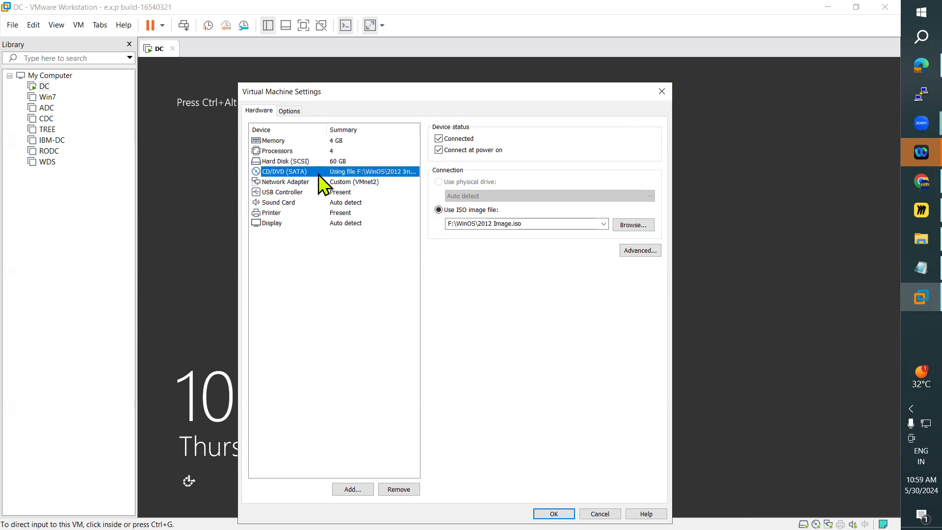
left_click(663, 92)
left_click(905, 265)
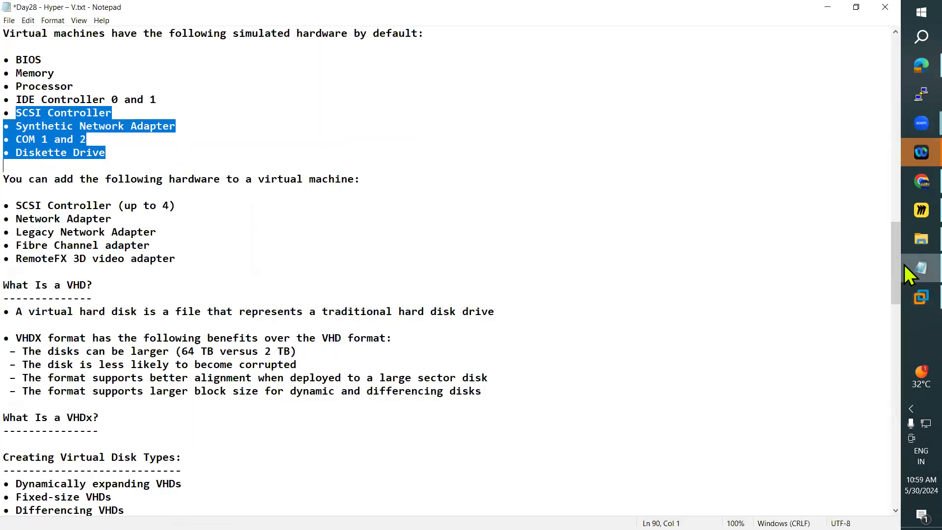
Step: Skim the virtual hardware and VHD notes in Notepad, then switch to Miro and view the hypervisor board
scroll(326, 263, "down", 5)
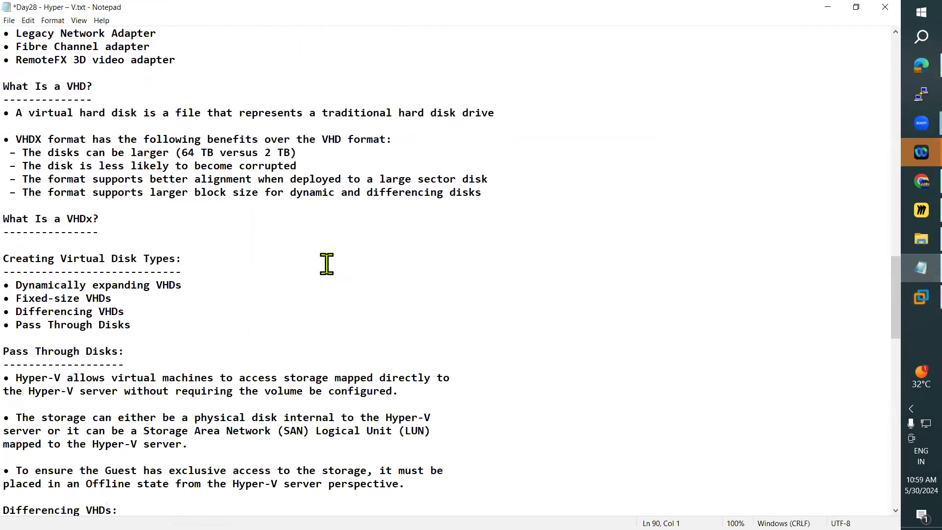
scroll(327, 264, "up", 9)
left_click(922, 210)
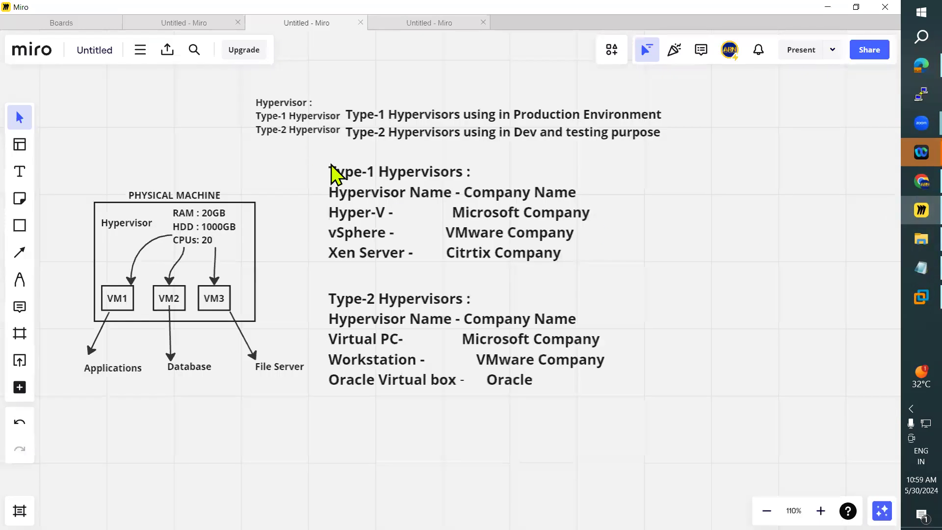
scroll(434, 185, "down", 3)
mouse_move(420, 185)
left_mouse_down()
mouse_move(421, 242)
mouse_move(422, 189)
left_mouse_up()
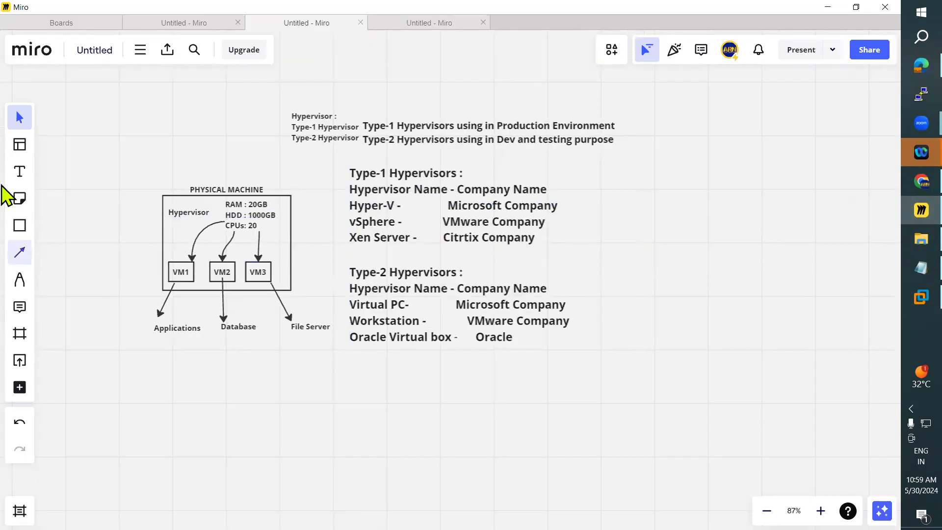
Step: Add a text reading "Hype" above the hypervisor notes and nudge the Type-2 Hypervisors list slightly closer to the Type-1 list
left_click(20, 171)
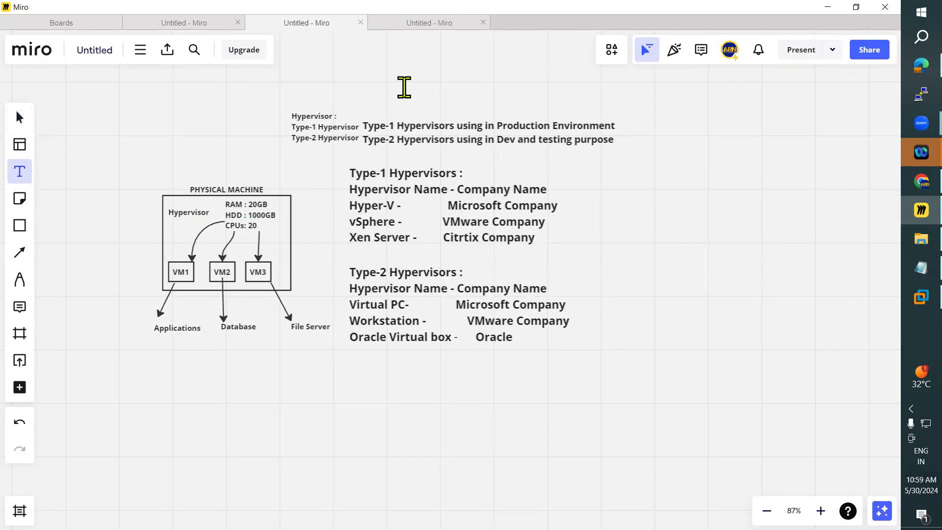
left_click(404, 87)
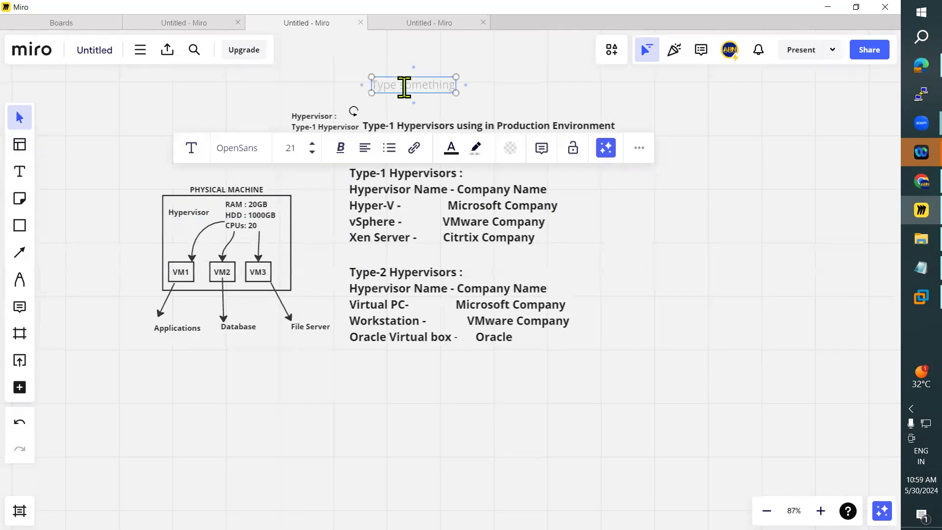
type("Hype")
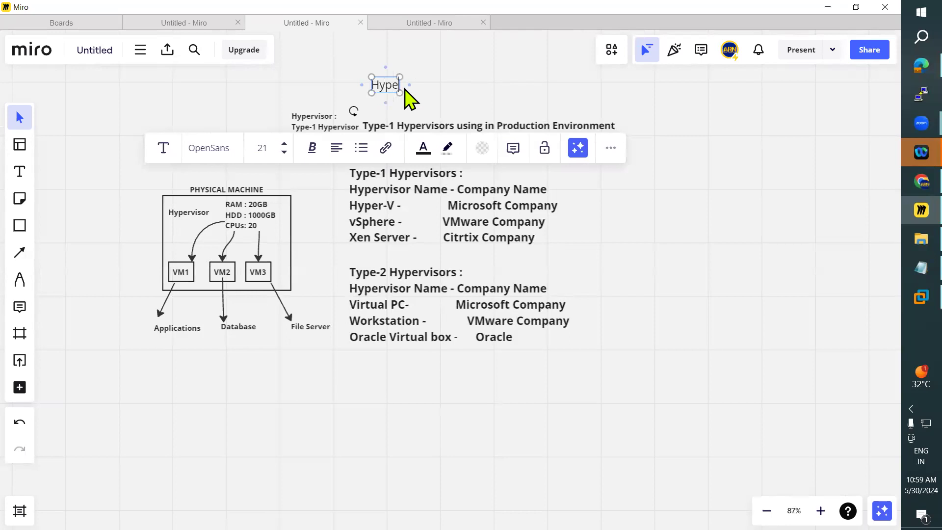
scroll(555, 255, "down", 2)
scroll(554, 255, "down", 1)
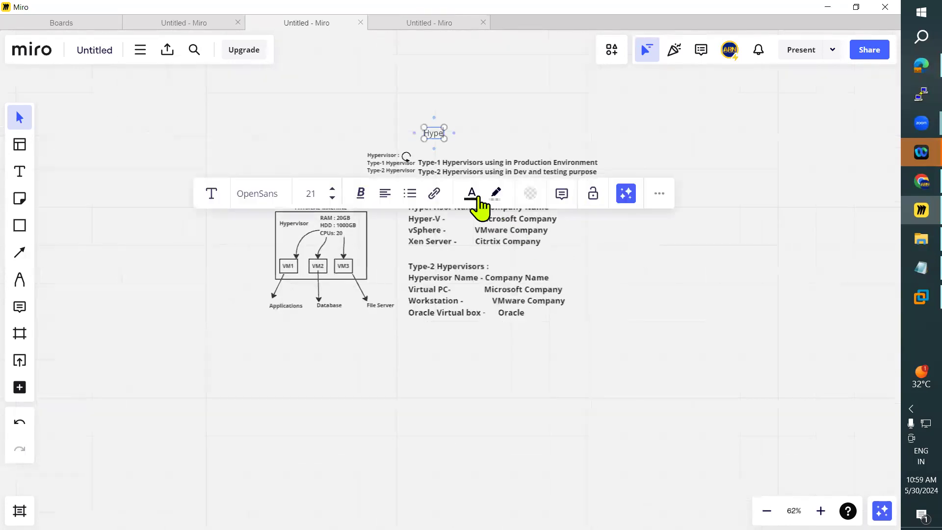
scroll(515, 282, "up", 3)
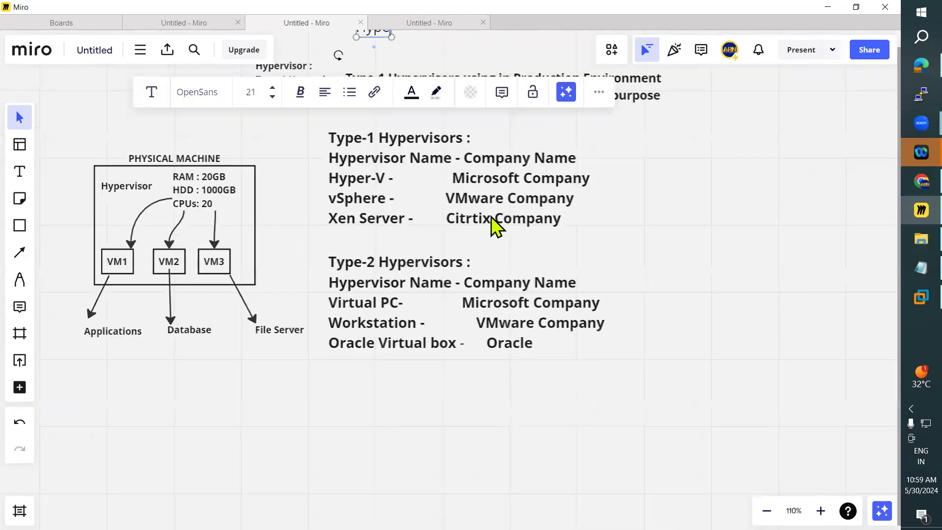
mouse_move(478, 158)
left_mouse_down()
mouse_move(471, 234)
mouse_move(474, 164)
left_mouse_up()
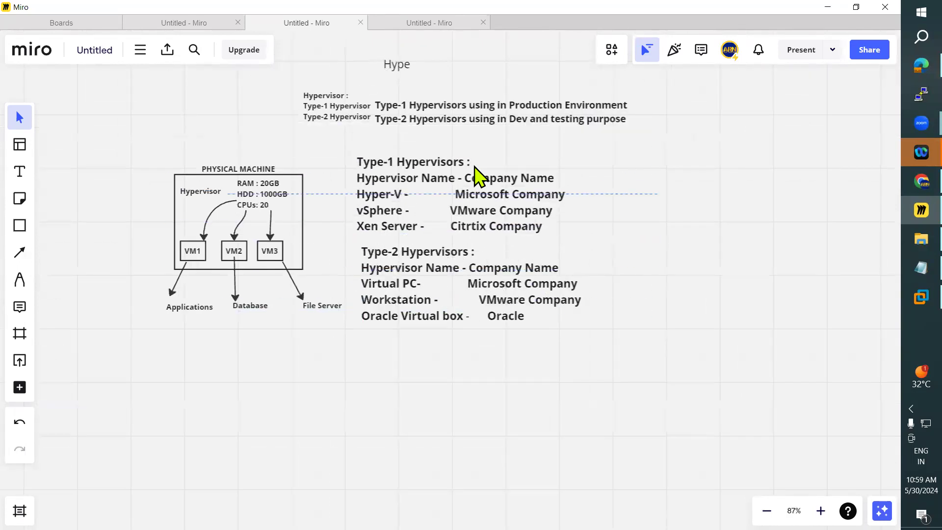
Step: Correct the new text to a bold "Hyper-V" heading and shift it rightward above the Type-1 and Type-2 notes
double_click(402, 66)
type("-V")
left_click(678, 296)
left_click_drag(411, 65, 433, 68)
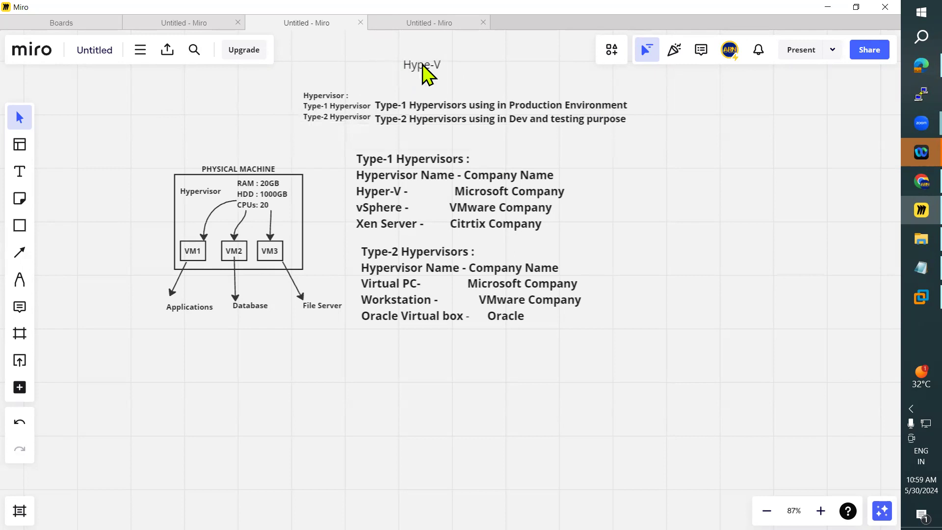
left_click(438, 86)
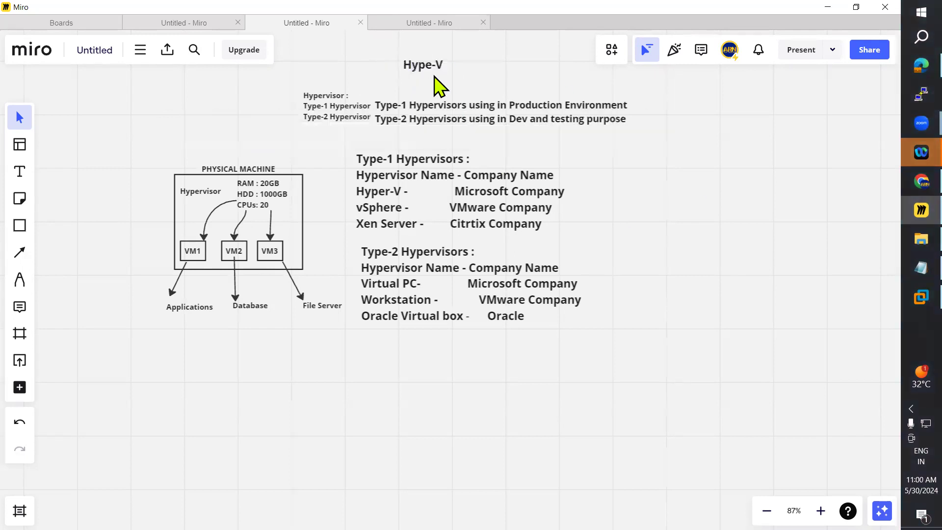
left_click(425, 66)
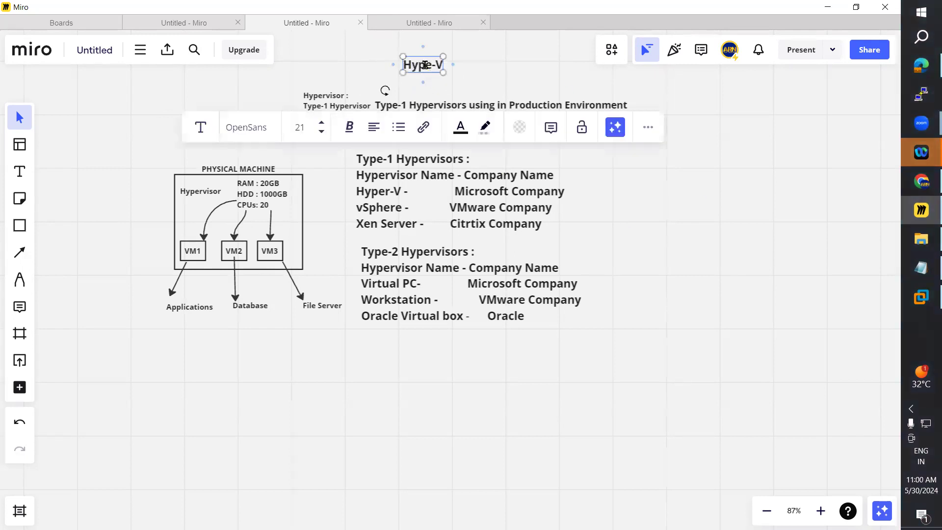
type("r")
left_click(470, 69)
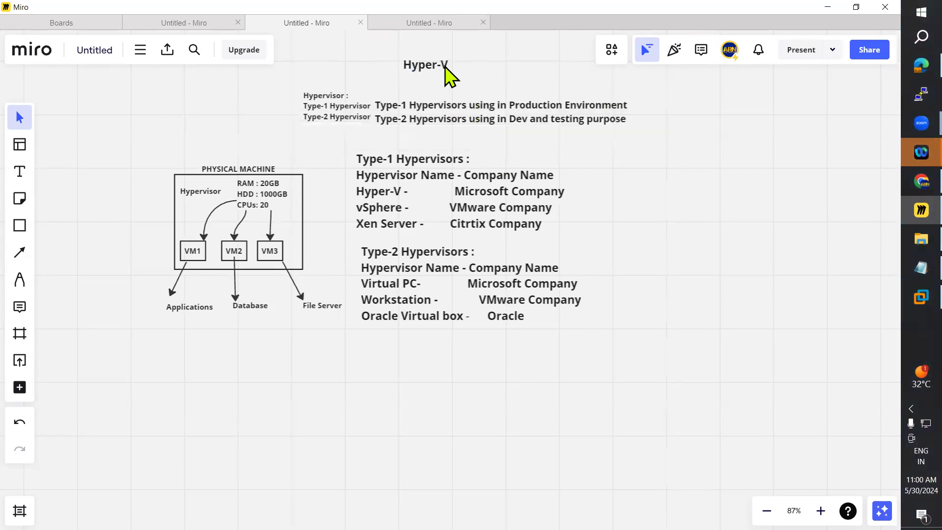
Step: Return to Notepad and skim the notes from VHD through Hyper-V Replica and back to Hardware Requirements
left_click(906, 270)
scroll(414, 301, "down", 8)
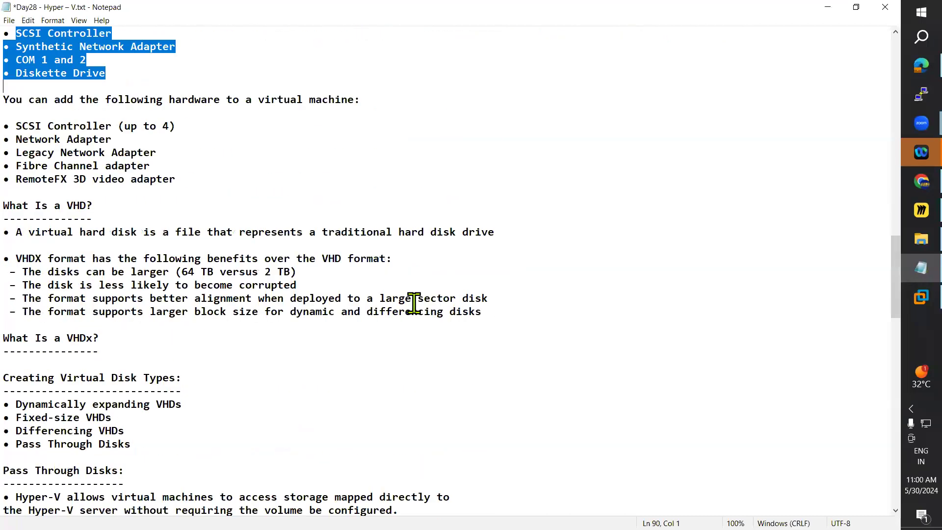
scroll(414, 302, "down", 17)
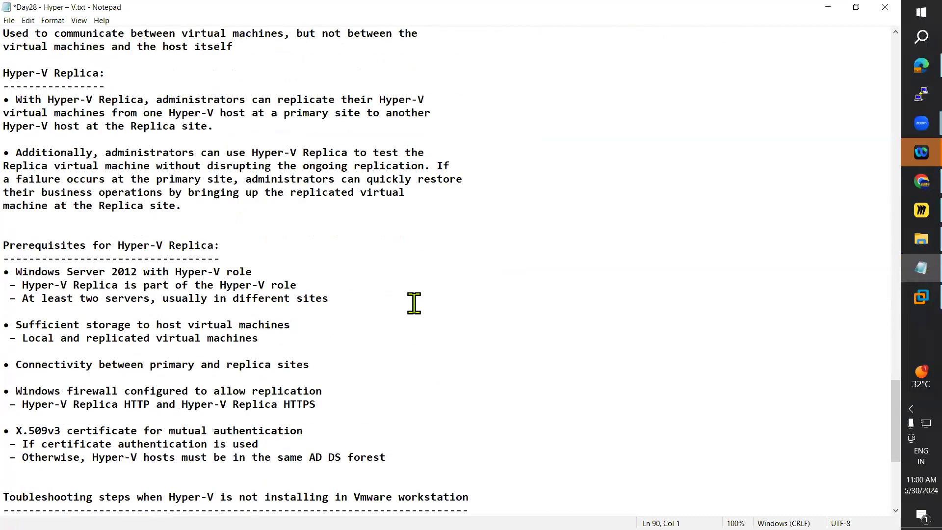
scroll(608, 253, "up", 20)
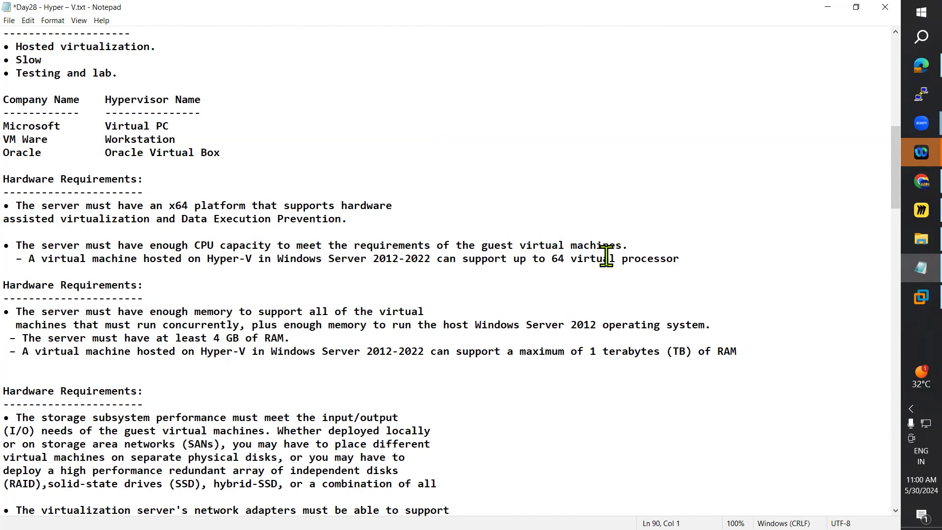
Step: Switch to VMware Workstation, send Ctrl+Alt+Del to the DC virtual machine and sign in with the administrator account password
left_click(905, 302)
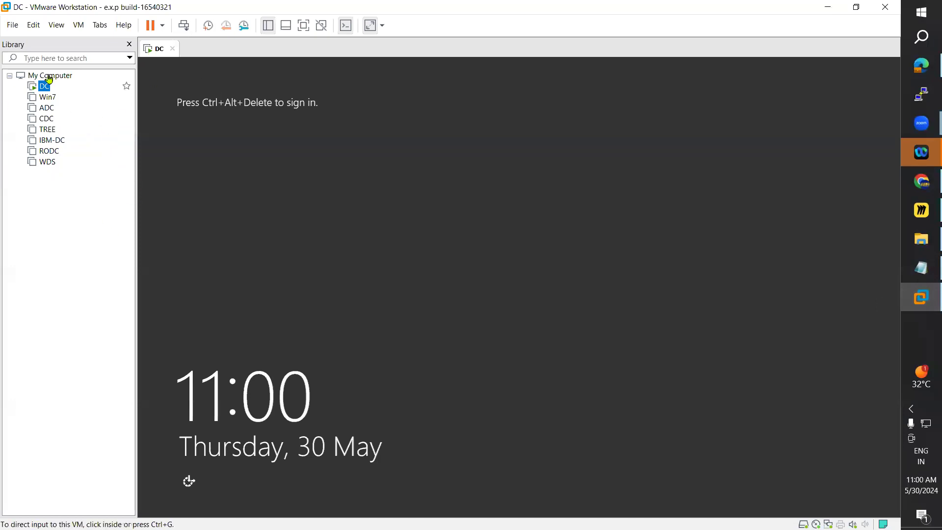
key("ctrl+alt")
left_click(78, 25)
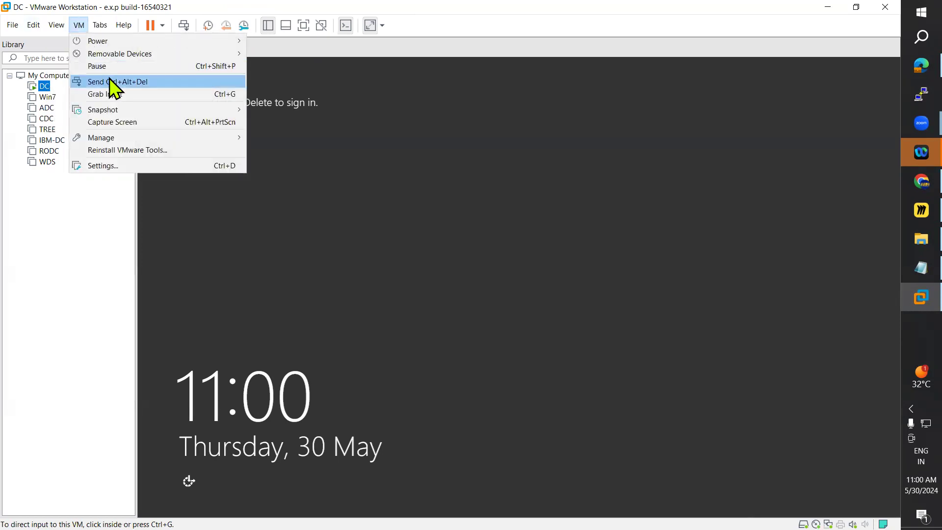
left_click(109, 82)
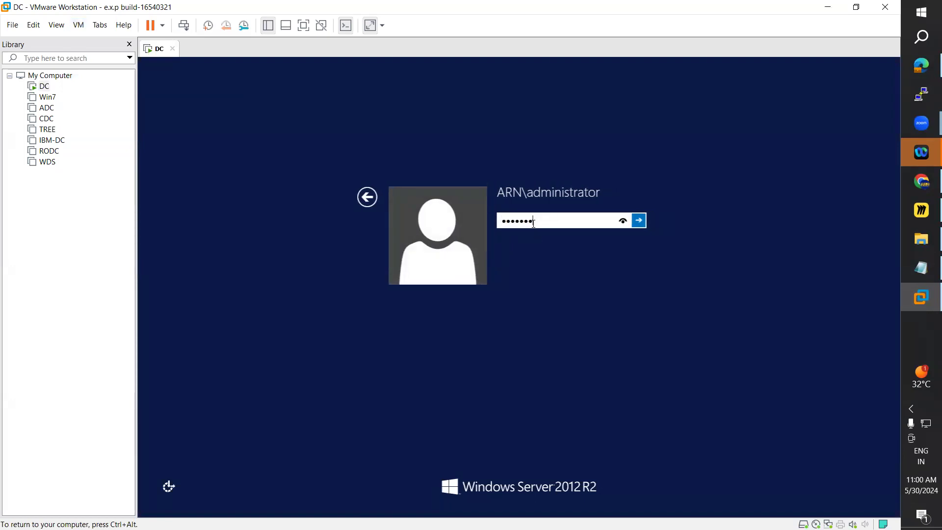
key("Return")
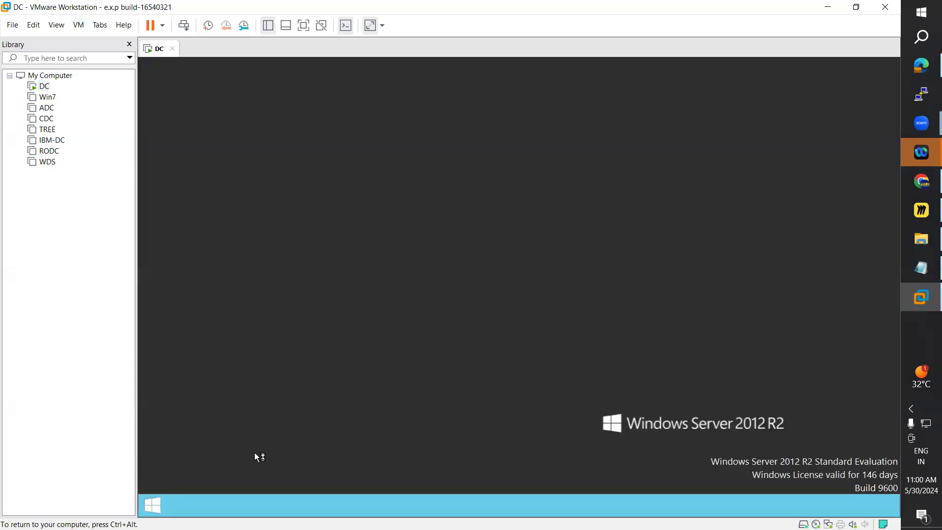
Step: Go through the Start screen to DC's desktop and look through the tools available in Server Manager
left_click(153, 505)
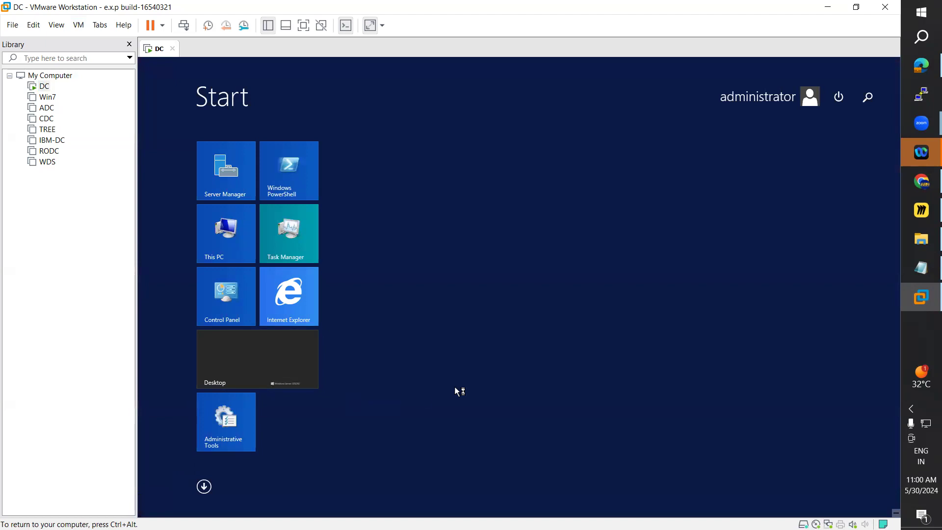
left_click(274, 362)
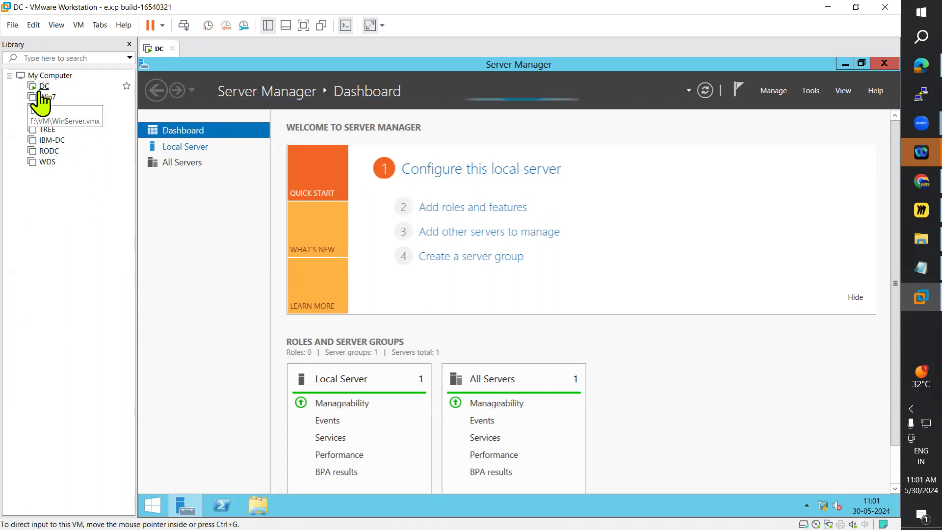
left_click(811, 92)
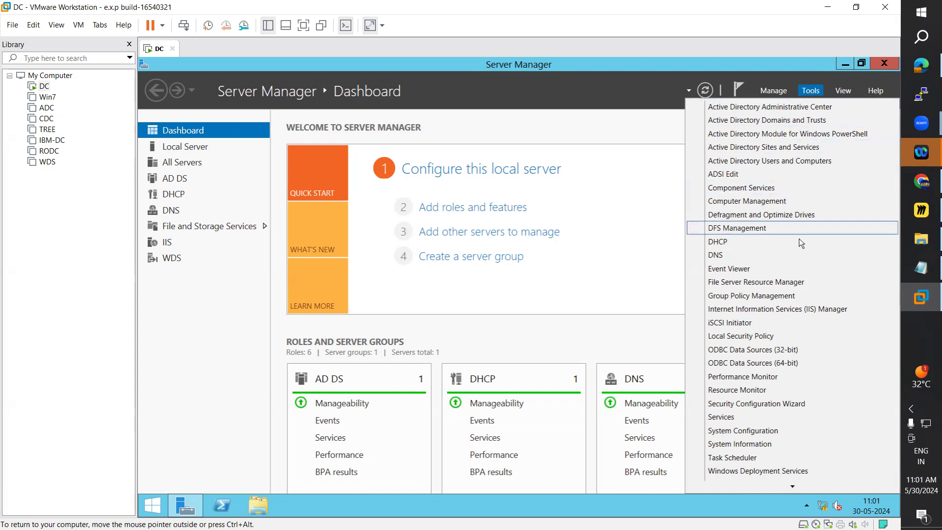
left_click(536, 288)
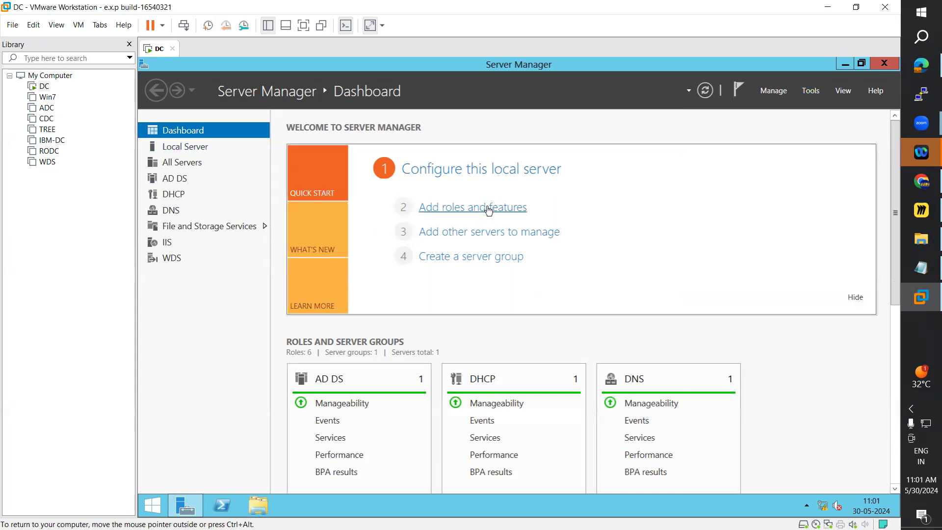
Step: Start the Add Roles and Features Wizard with a role-based installation on WIN-AD.ARN.COM and proceed to Server Roles
left_click(546, 219)
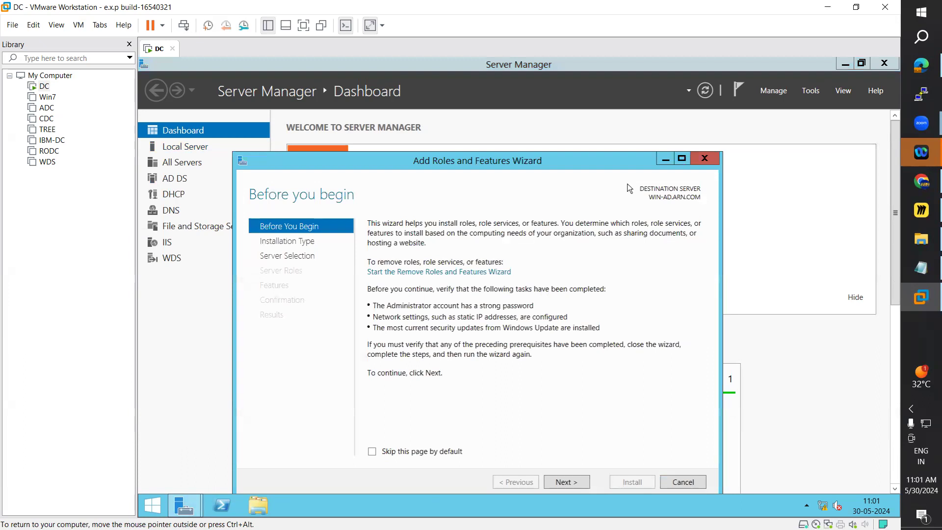
left_click(554, 419)
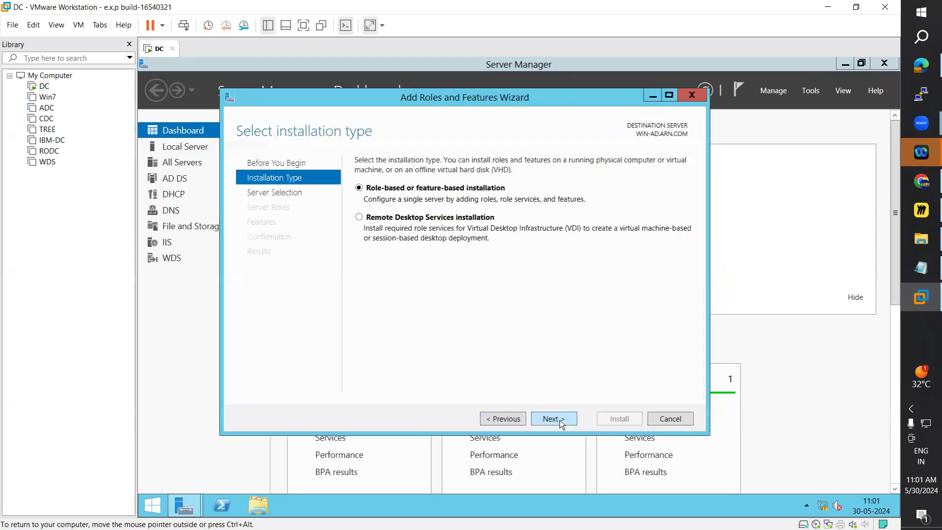
left_click(564, 418)
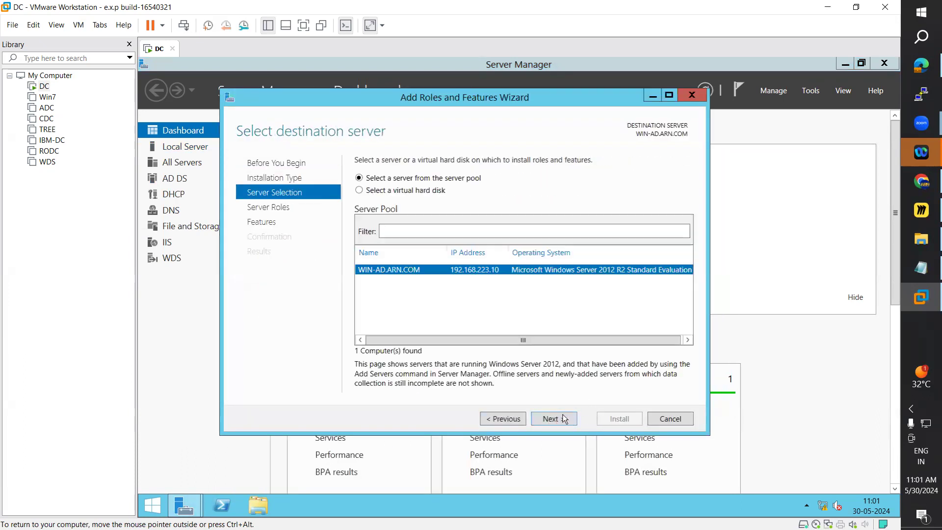
left_click(555, 420)
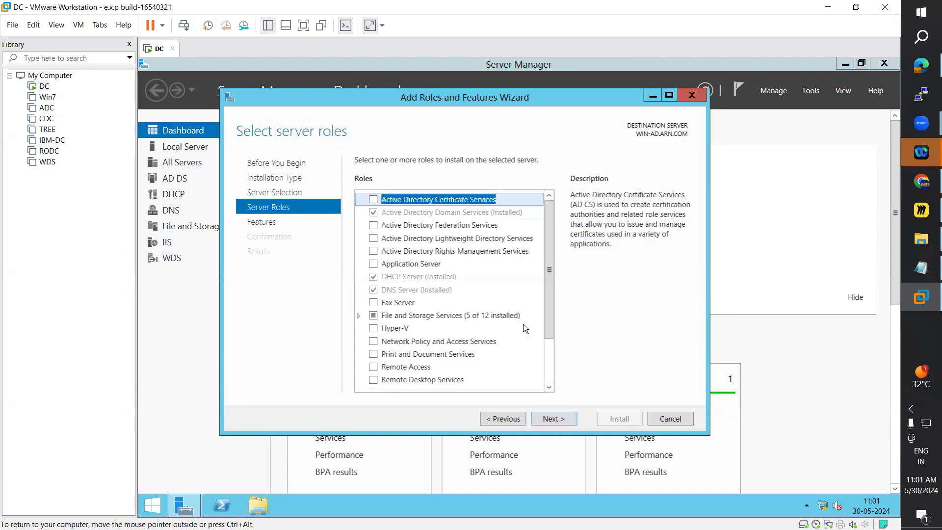
Step: Try to add the Hyper-V role with its management tools, then close the wizard and Server Manager
left_click(378, 331)
left_click(375, 330)
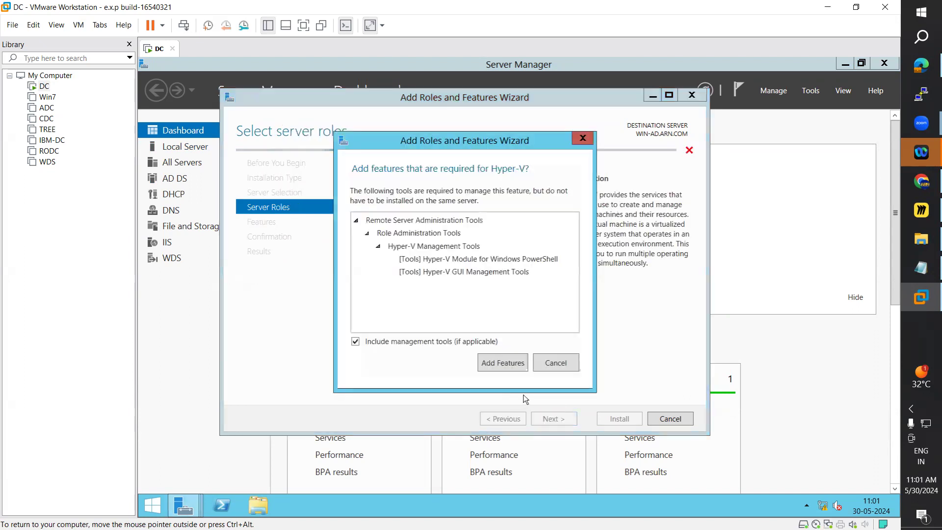
left_click(503, 363)
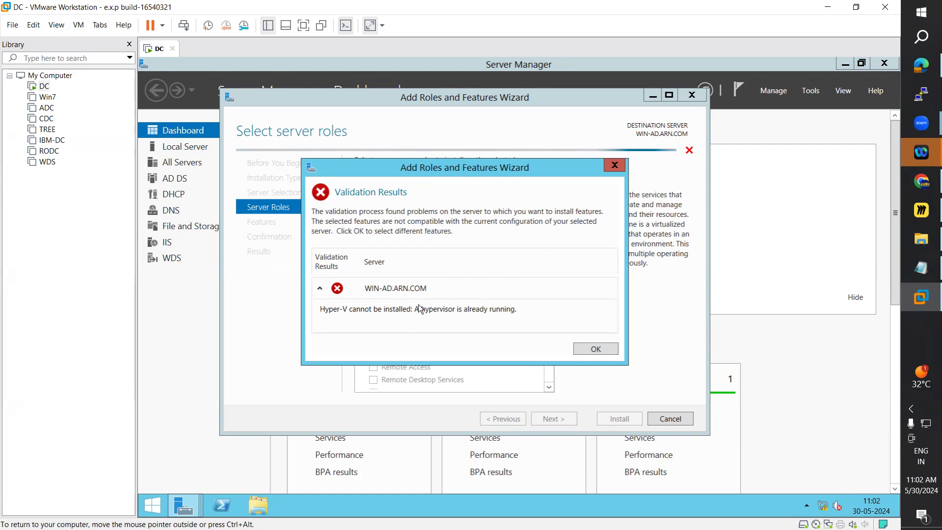
left_click(600, 349)
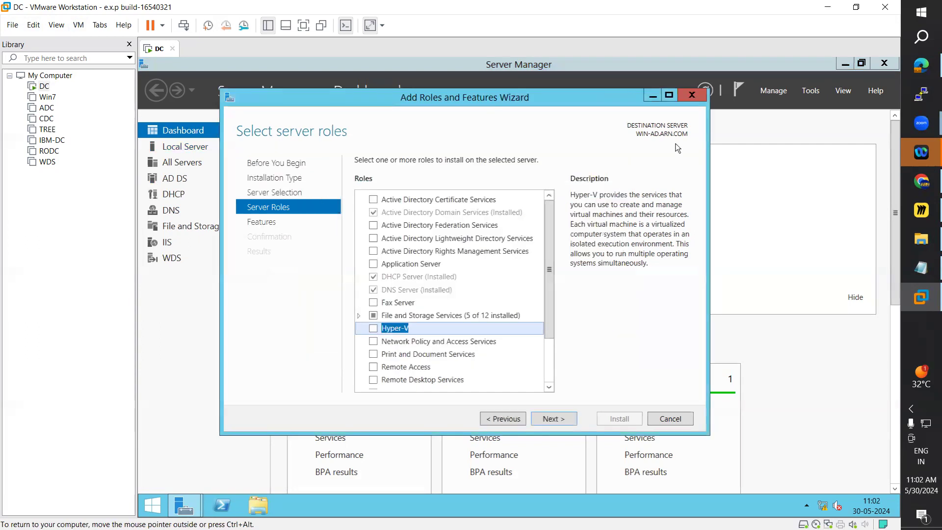
left_click(697, 95)
left_click(883, 62)
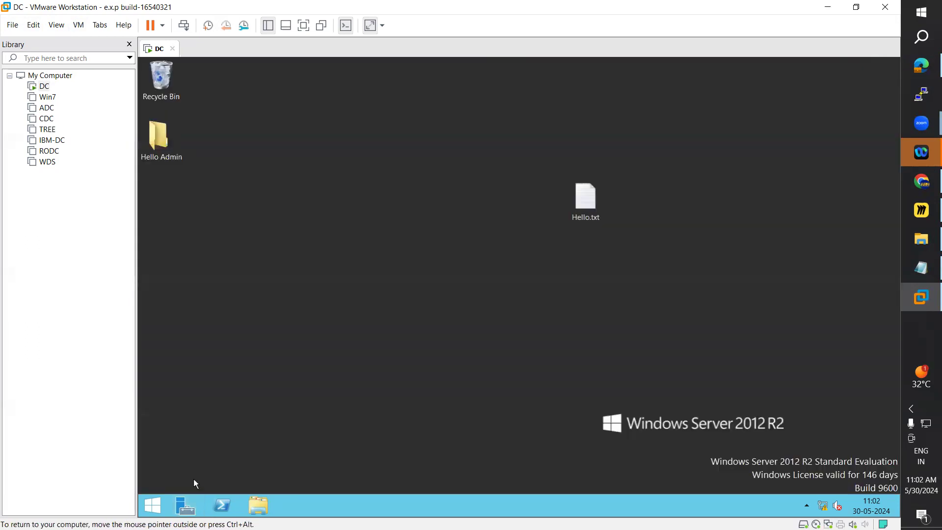
Step: Shut down the DC server from its Start screen, giving Hardware: Installation (Planned) as the reason
left_click(153, 506)
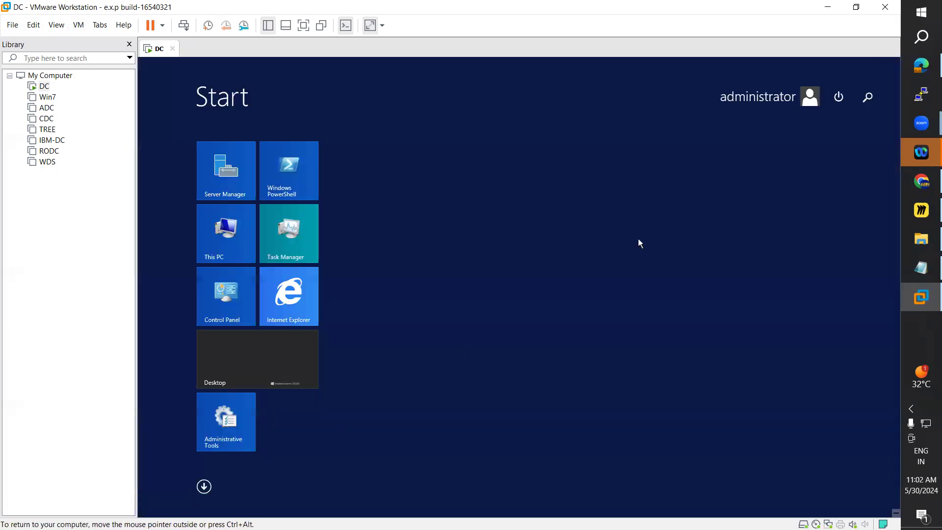
left_click(839, 96)
left_click(825, 122)
left_click(783, 154)
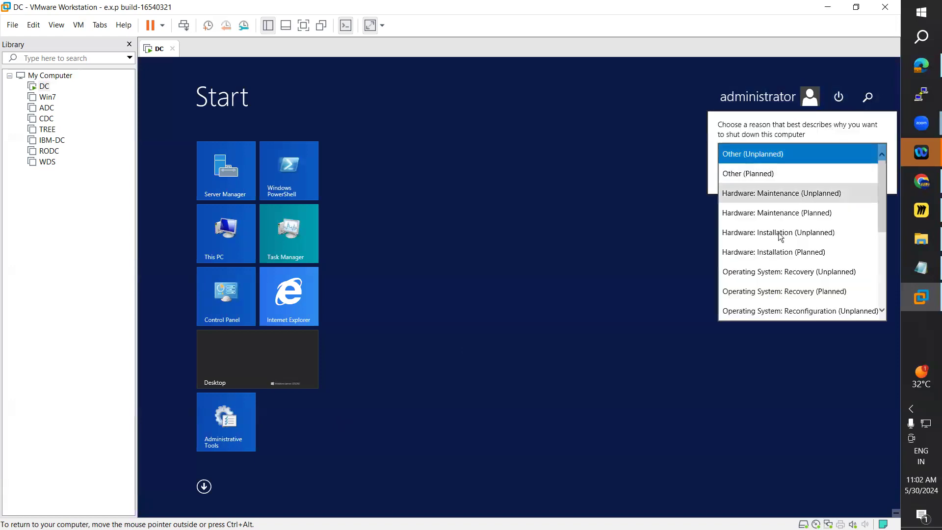
left_click(799, 251)
left_click(865, 177)
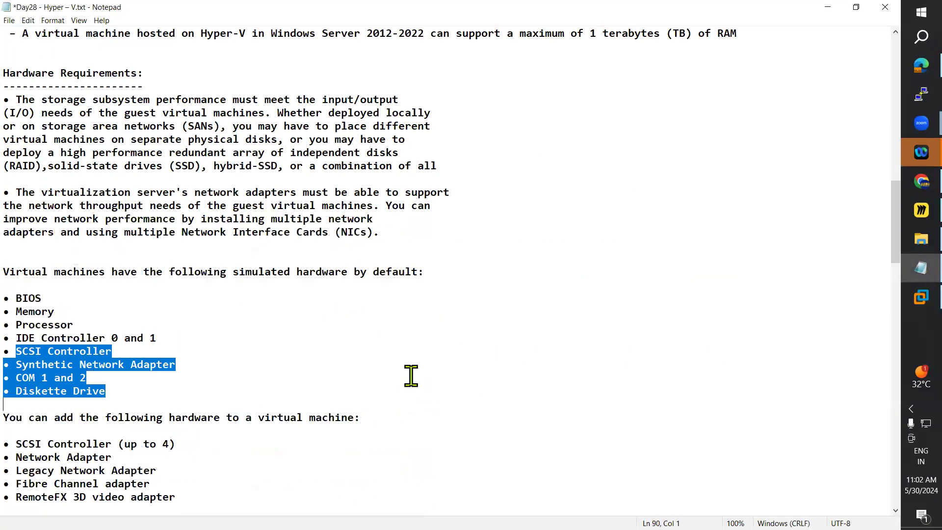
Step: Close VMware Workstation and highlight the three .vmx settings in the Hyper-V troubleshooting notes in Notepad
scroll(411, 376, "down", 20)
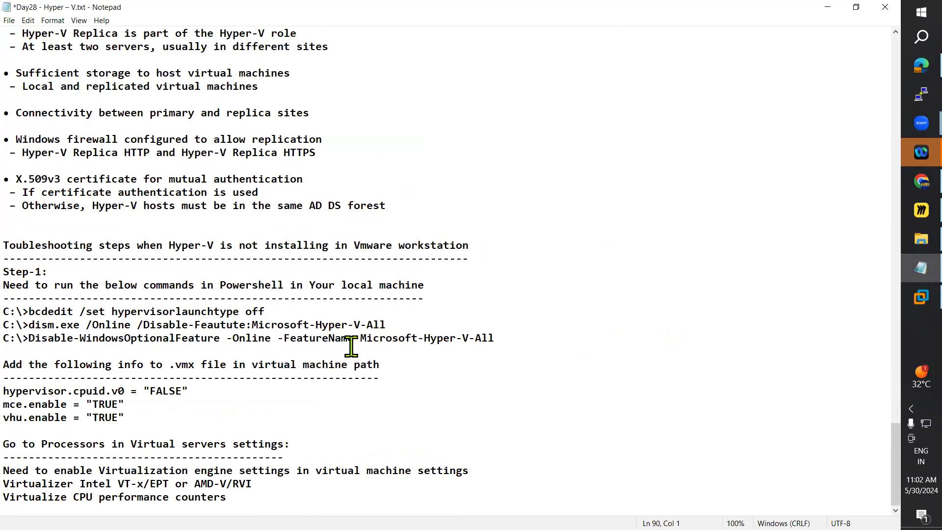
left_click(828, 8)
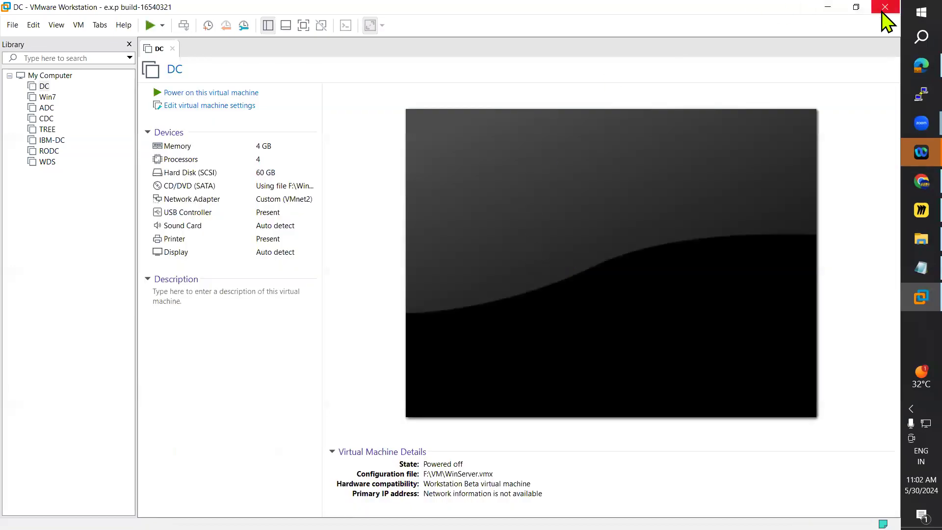
left_click(883, 9)
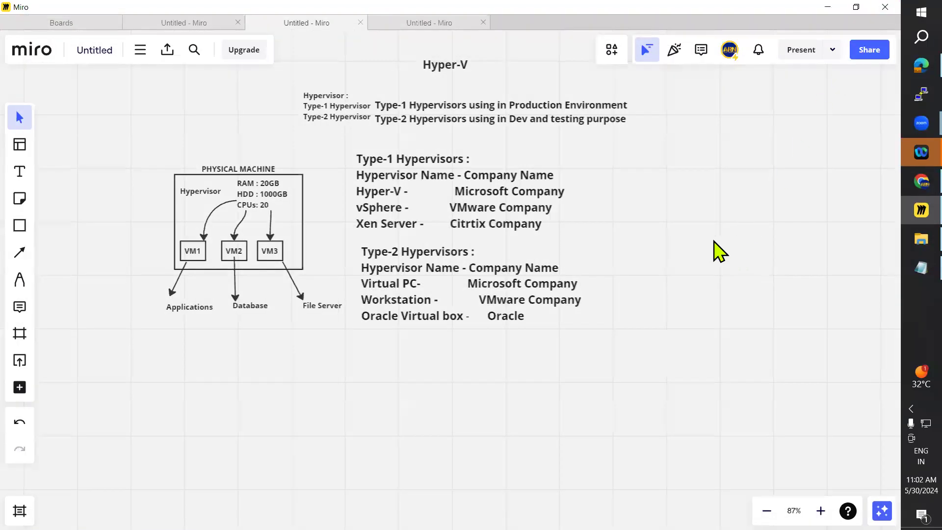
left_click(828, 8)
left_click(910, 274)
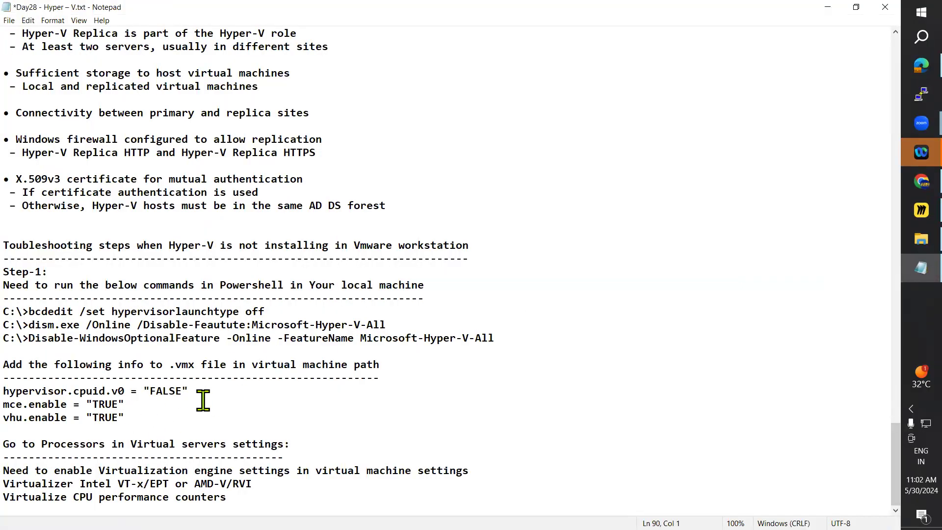
left_click_drag(125, 418, 19, 395)
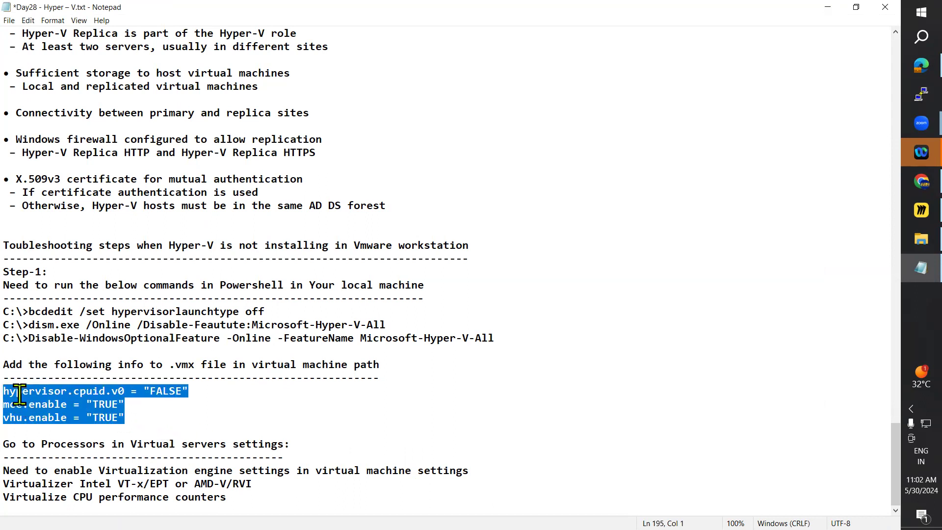
Step: Start VMware Workstation Pro again from the desktop
left_click(829, 8)
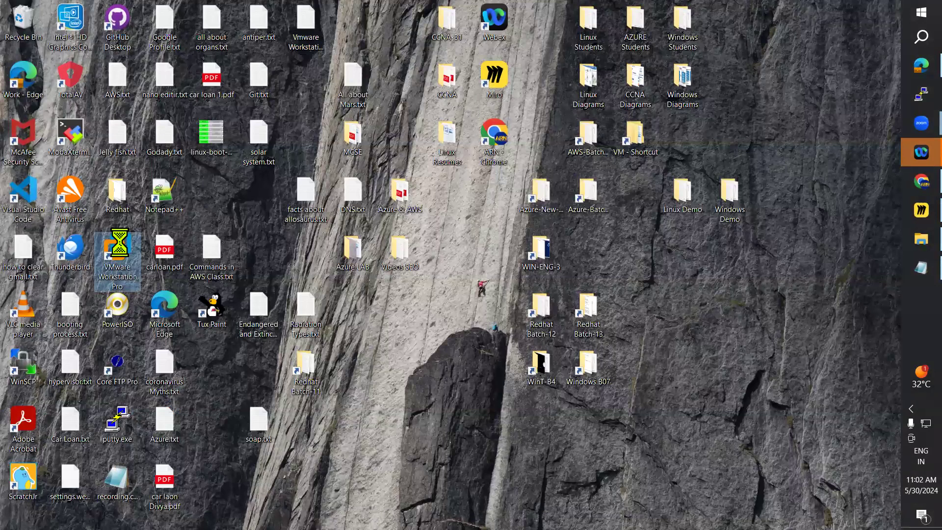
right_click(121, 251)
left_click(149, 252)
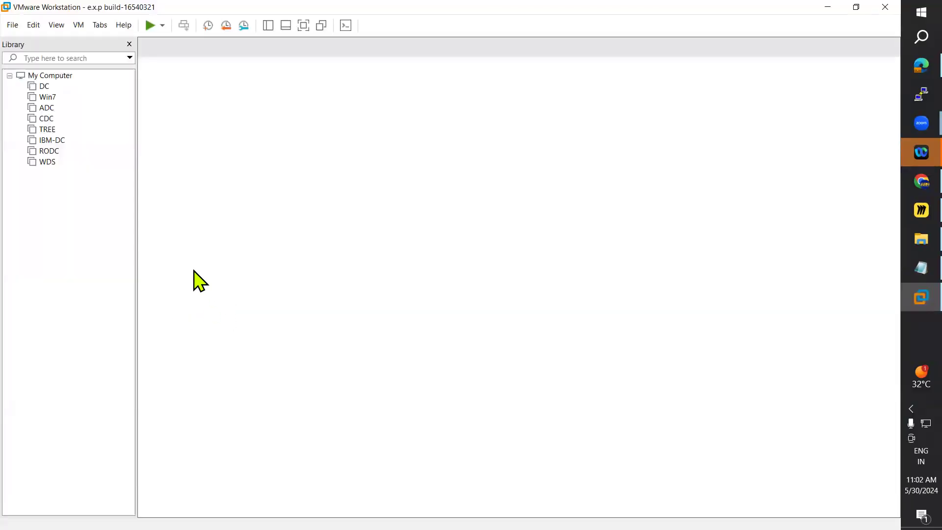
Step: Open the DC virtual machine's directory and locate WinServer.vmx among its files
left_click(44, 87)
right_click(44, 87)
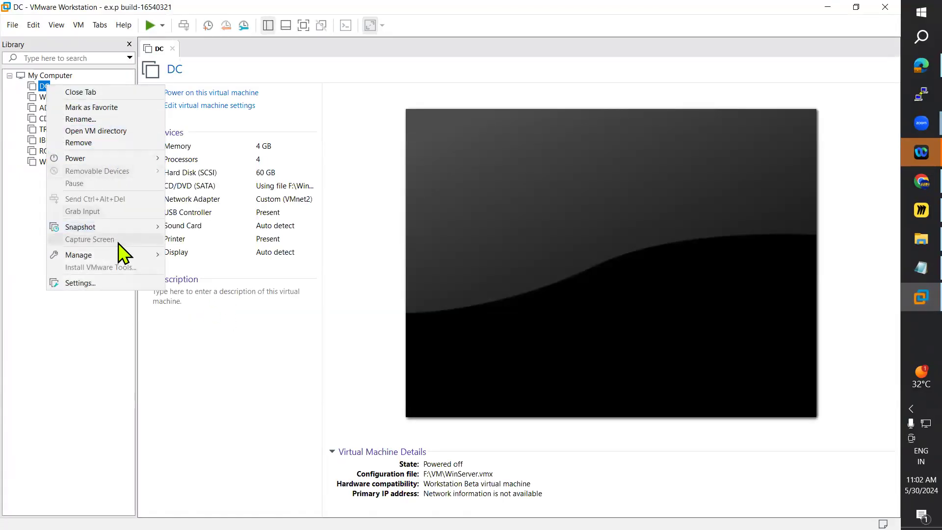
mouse_move(118, 253)
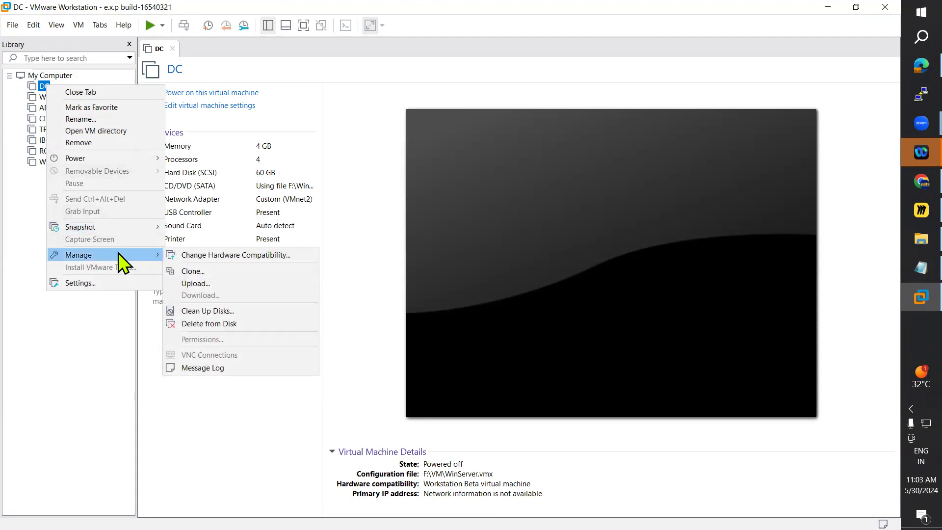
left_click(95, 131)
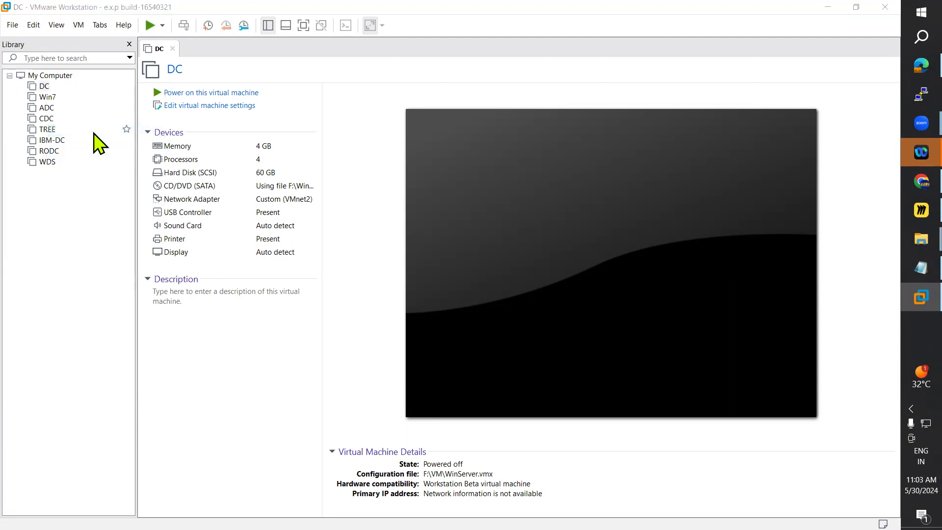
left_click_drag(480, 70, 570, 59)
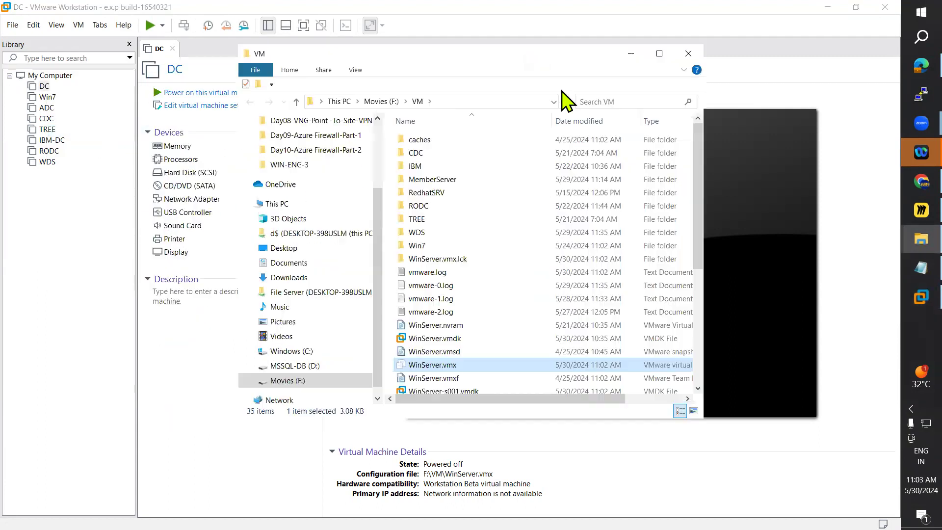
scroll(567, 261, "down", 5)
scroll(598, 285, "up", 5)
scroll(522, 276, "down", 5)
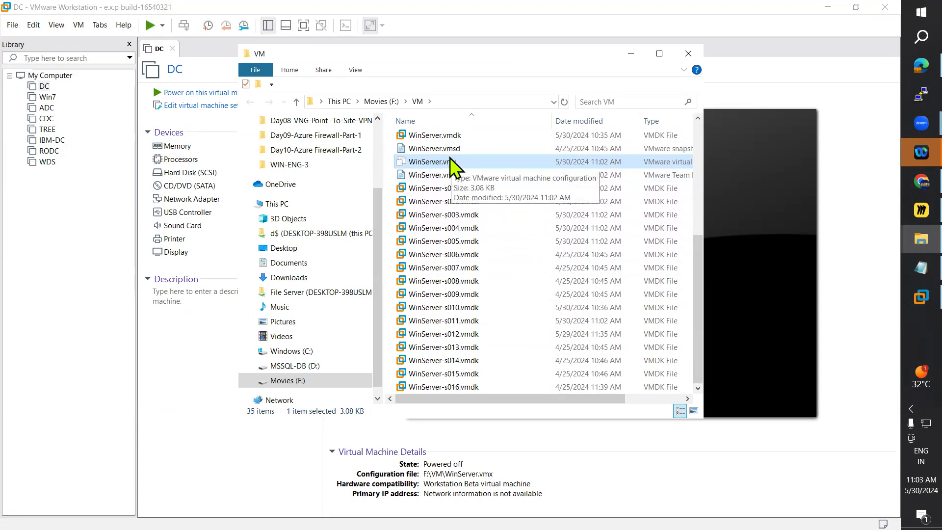
Step: Copy the hypervisor.cpuid.v0, mce.enable and vhu.enable lines from the troubleshooting notes
key("alt+Tab")
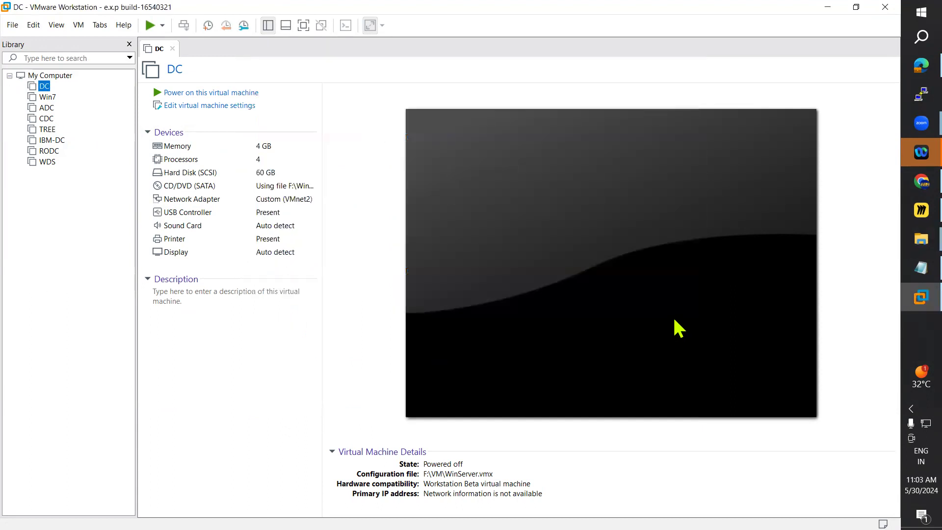
key("alt+Tab")
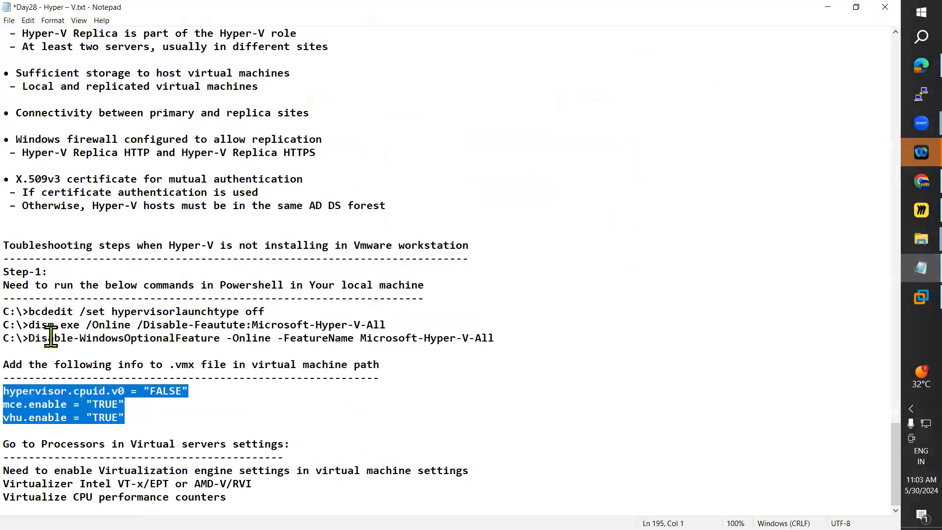
left_click_drag(5, 289, 93, 288)
left_click_drag(5, 365, 193, 364)
left_click_drag(128, 418, 20, 393)
right_click(33, 404)
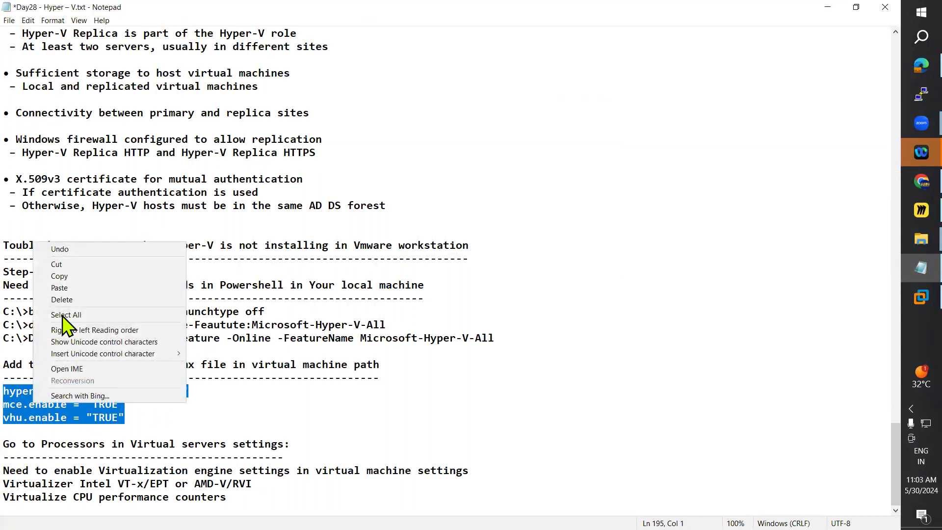
left_click(60, 278)
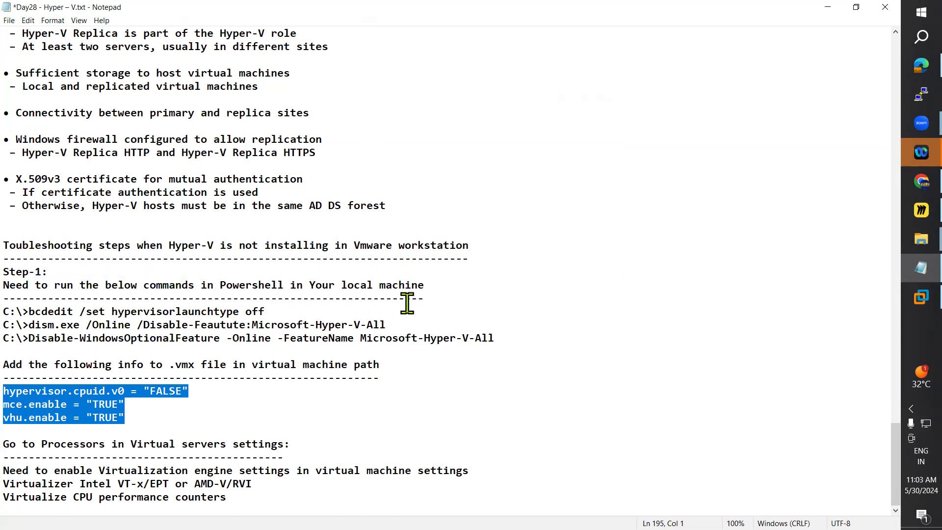
Step: Open WinServer.vmx from the VM folder in Notepad and maximize its window
key("alt+Tab")
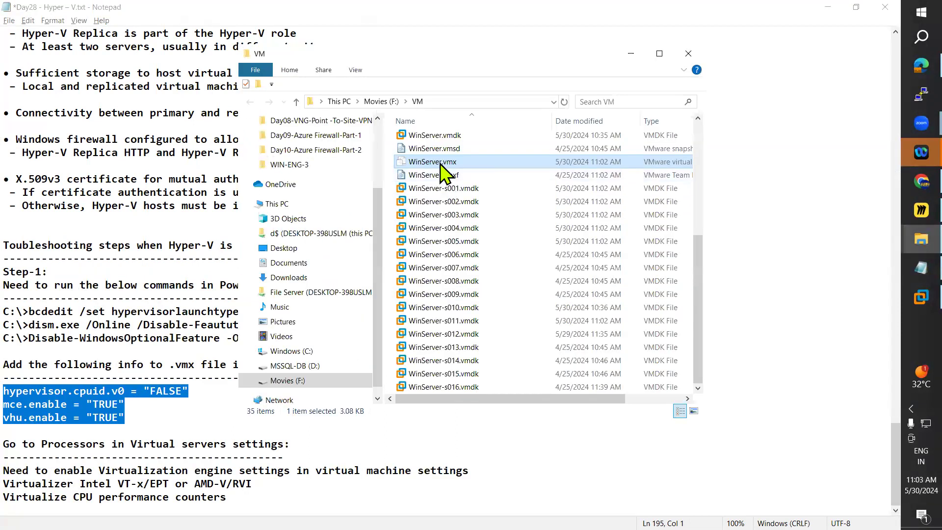
right_click(441, 164)
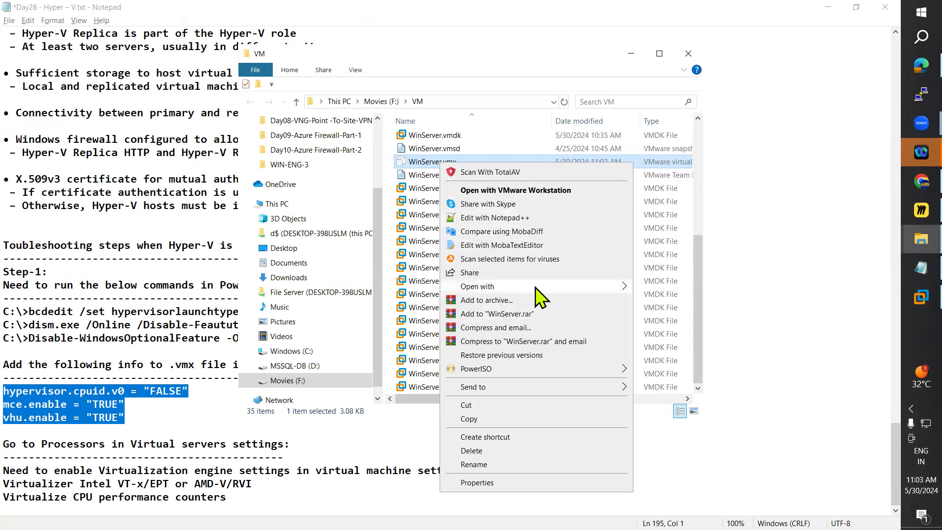
mouse_move(537, 288)
left_click(675, 290)
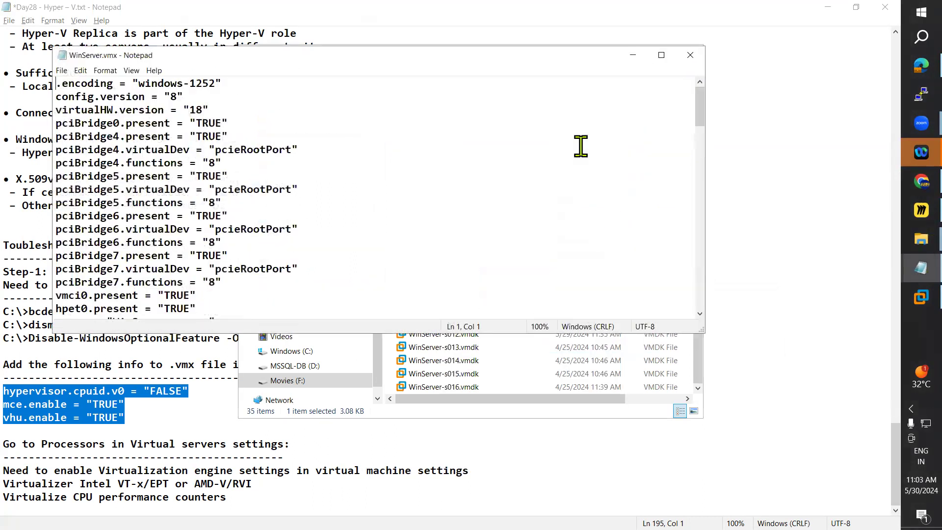
left_click(661, 55)
Step: Paste hypervisor.cpuid.v0 = "FALSE", mce.enable = "TRUE" and vhu.enable = "TRUE" at the end of WinServer.vmx, then save and close it
scroll(577, 294, "down", 20)
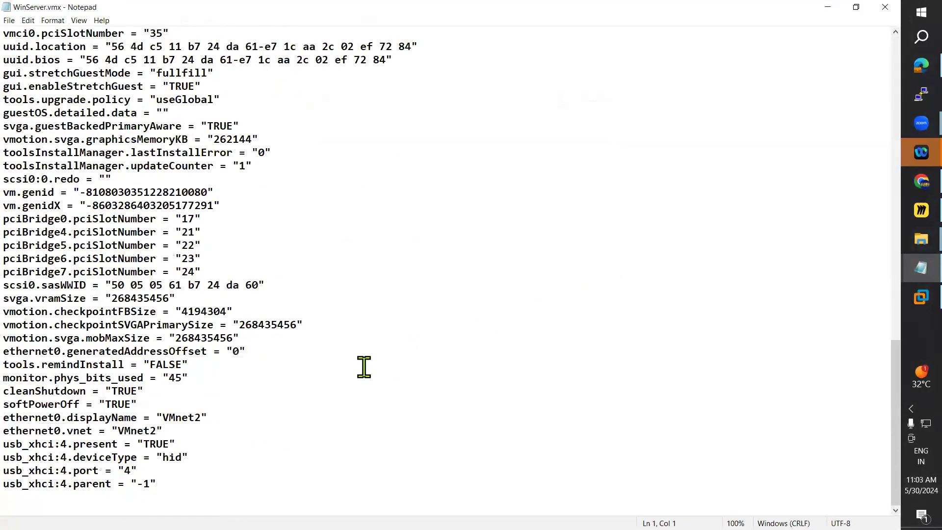
left_click(63, 498)
key("ctrl+v")
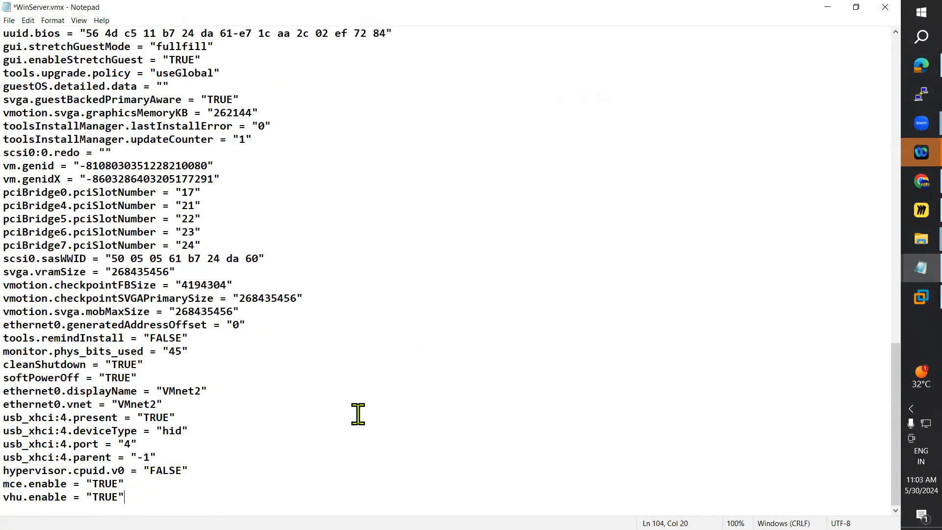
left_click(885, 8)
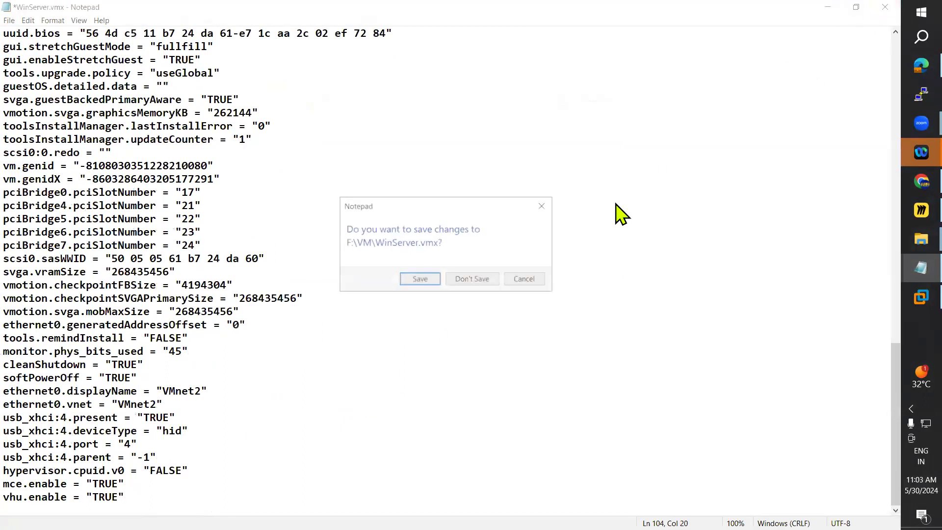
left_click(421, 280)
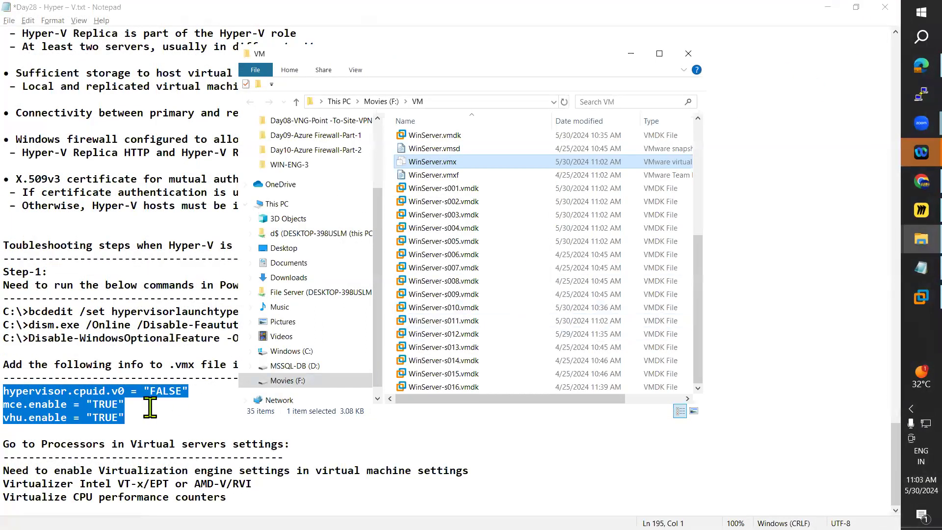
Step: Highlight the processor virtualization instructions in the troubleshooting notes and open DC's virtual machine settings in VMware Workstation
left_click(123, 415)
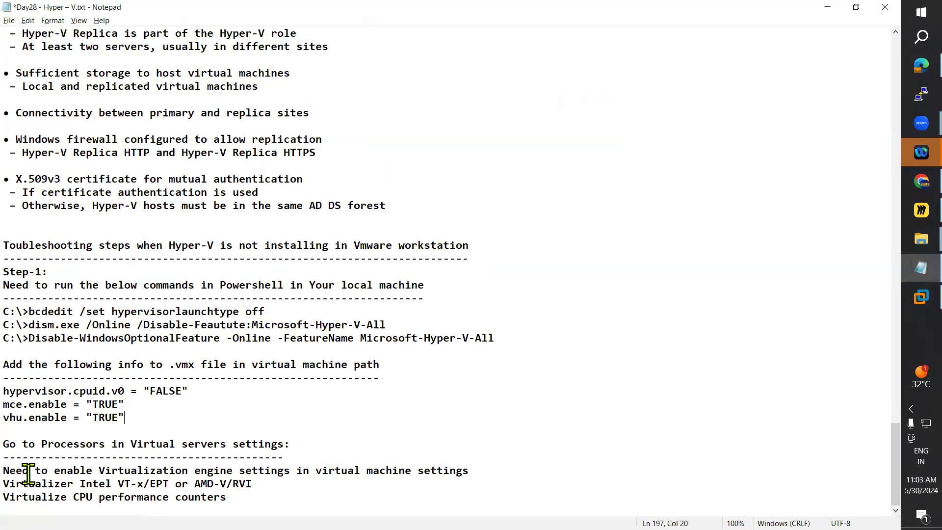
left_click_drag(3, 444, 298, 445)
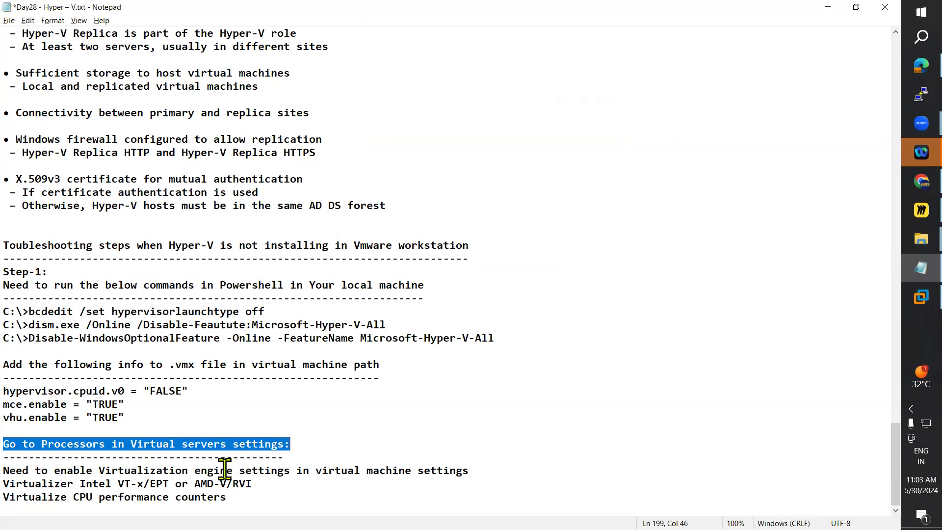
left_click_drag(10, 470, 475, 470)
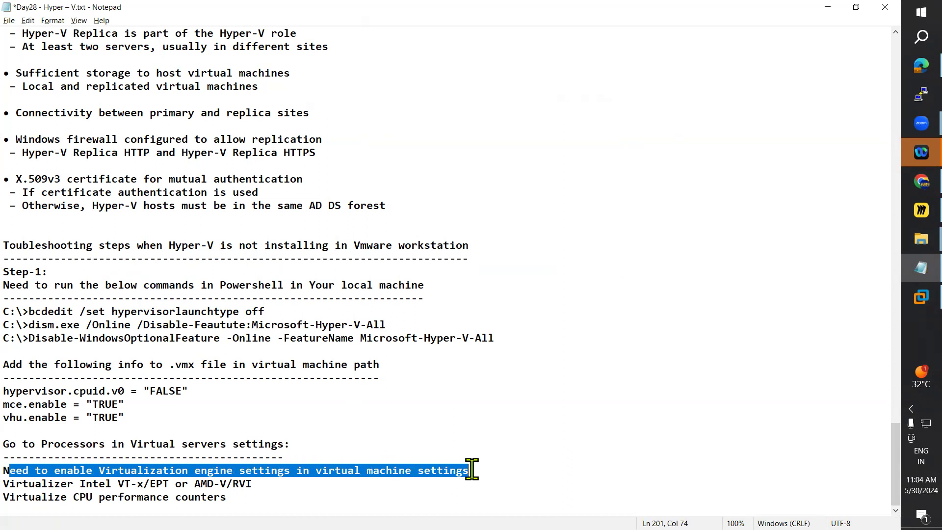
left_click_drag(4, 485, 242, 498)
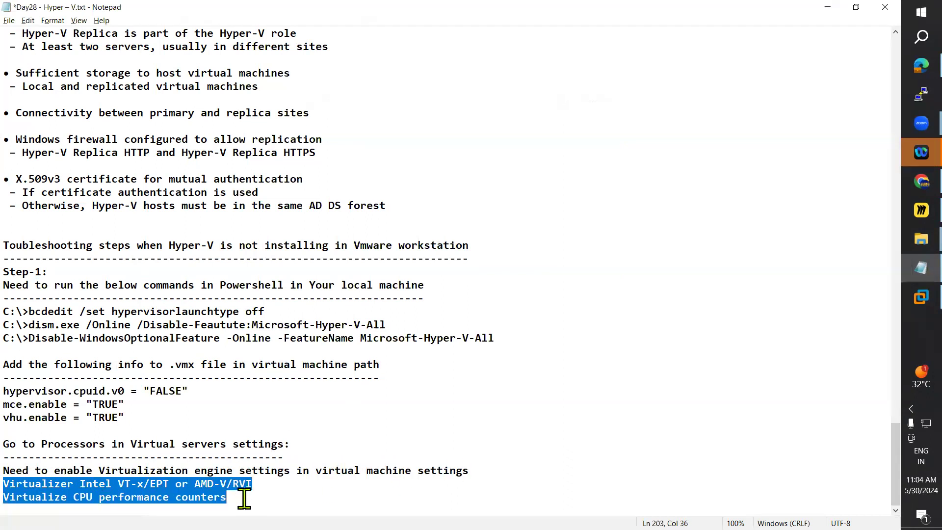
left_click(905, 301)
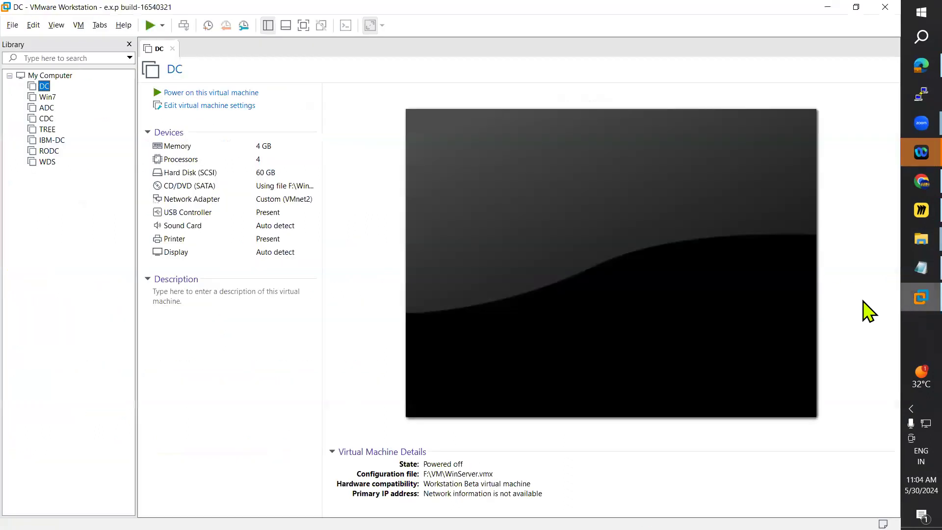
left_click(179, 106)
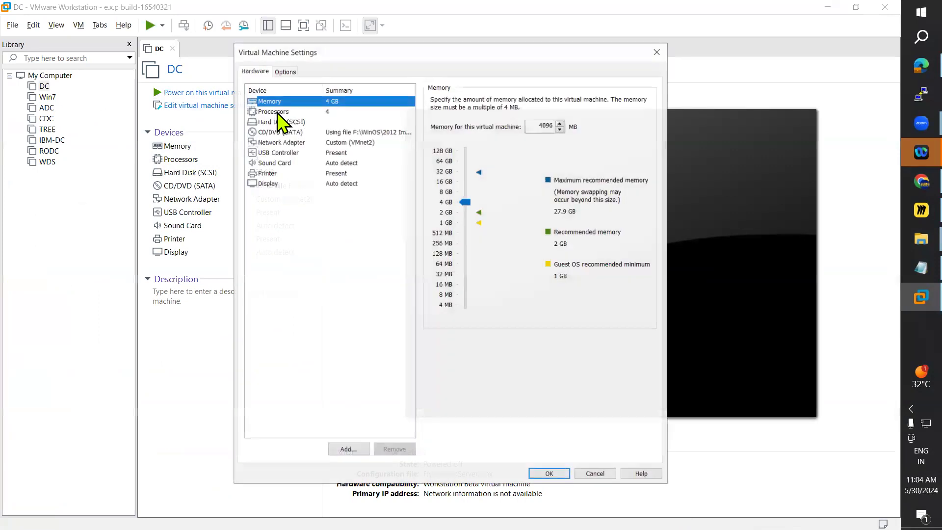
left_click(921, 267)
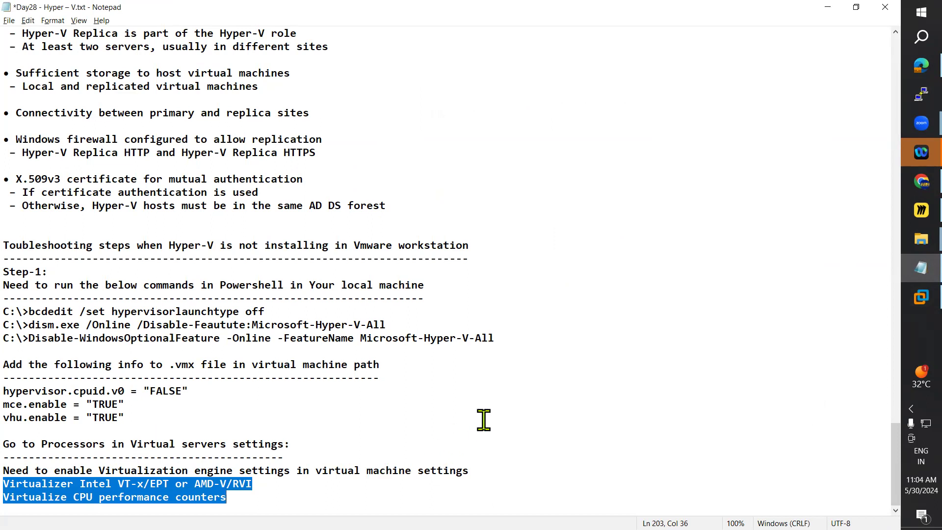
key("alt+Tab")
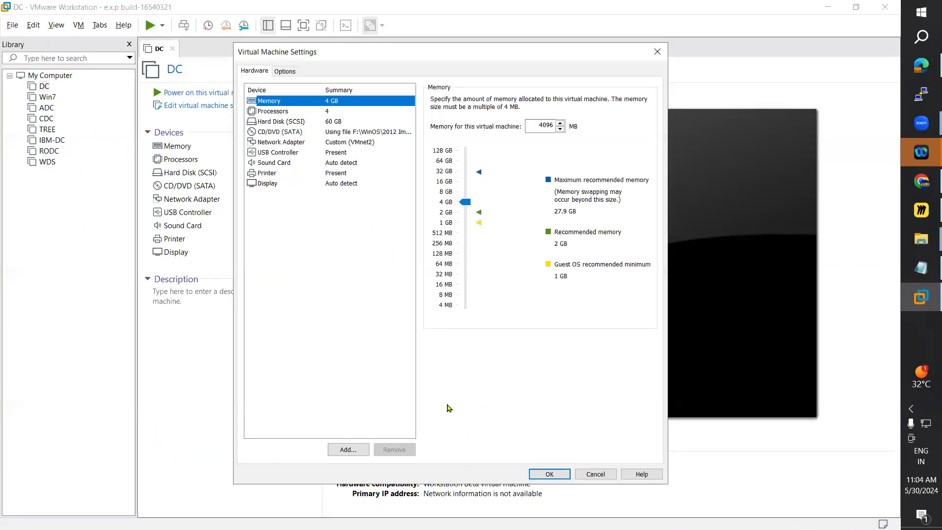
Step: Enable Virtualize Intel VT-x/EPT or AMD-V/RVI and Virtualize CPU performance counters for DC's processors
left_click(279, 111)
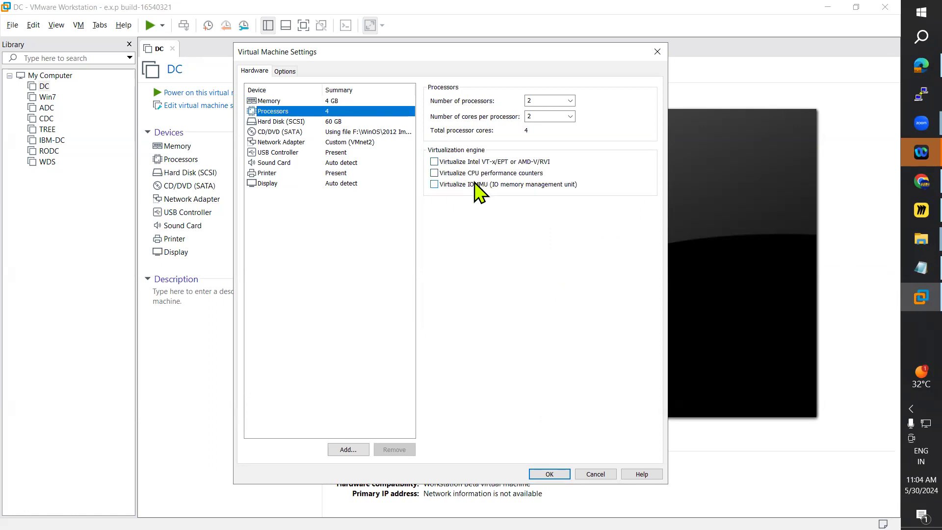
left_click(435, 162)
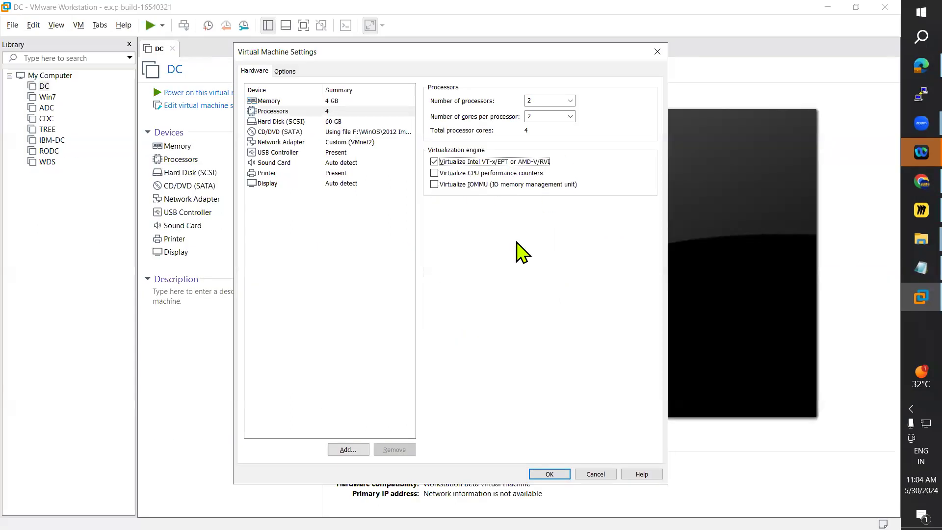
key("alt+Tab")
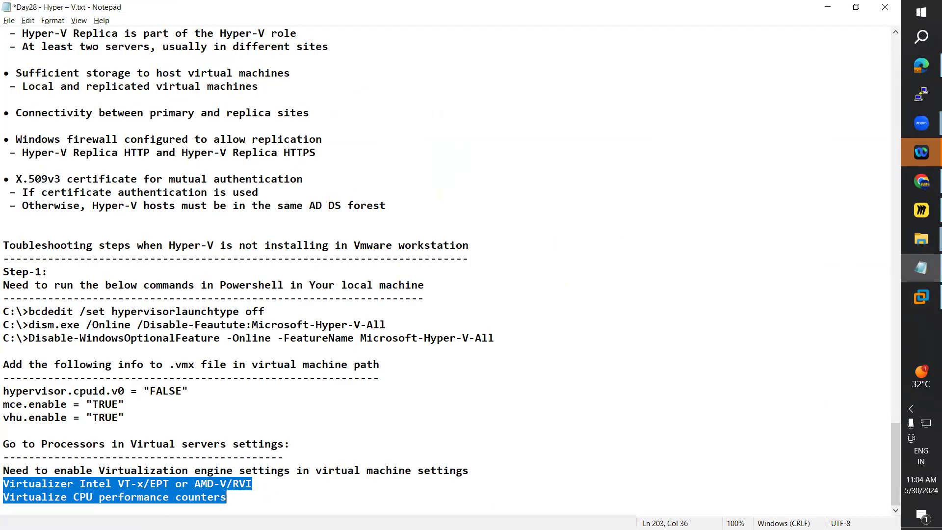
key("alt+Tab")
left_click(441, 175)
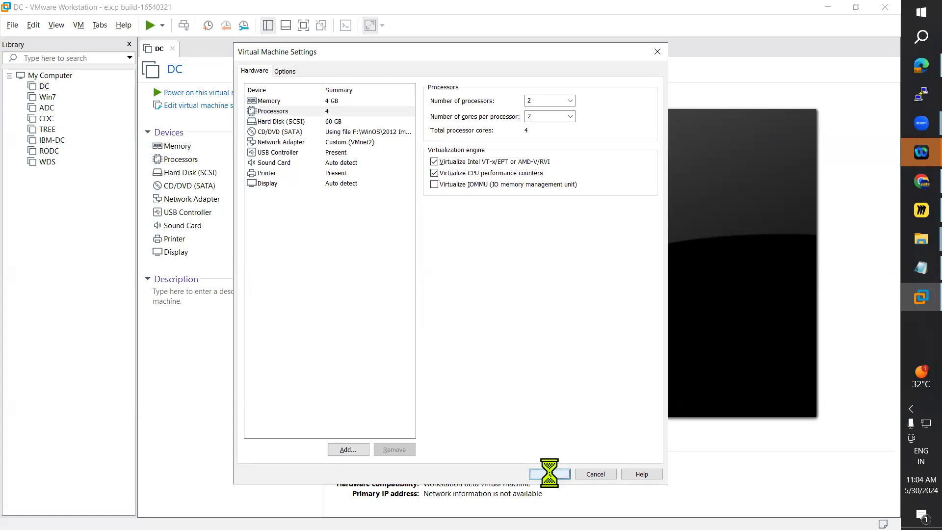
Step: Apply DC's processor settings and power on the virtual machine
left_click(550, 473)
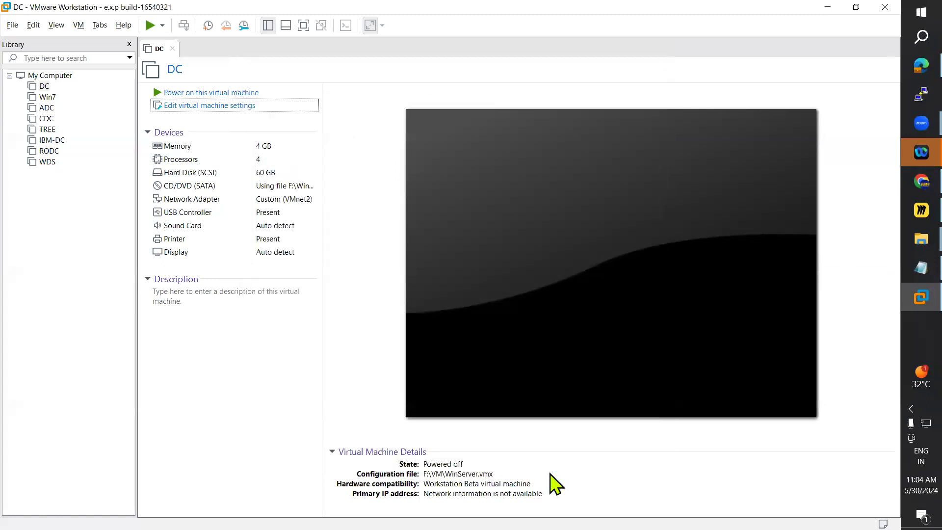
left_click(225, 93)
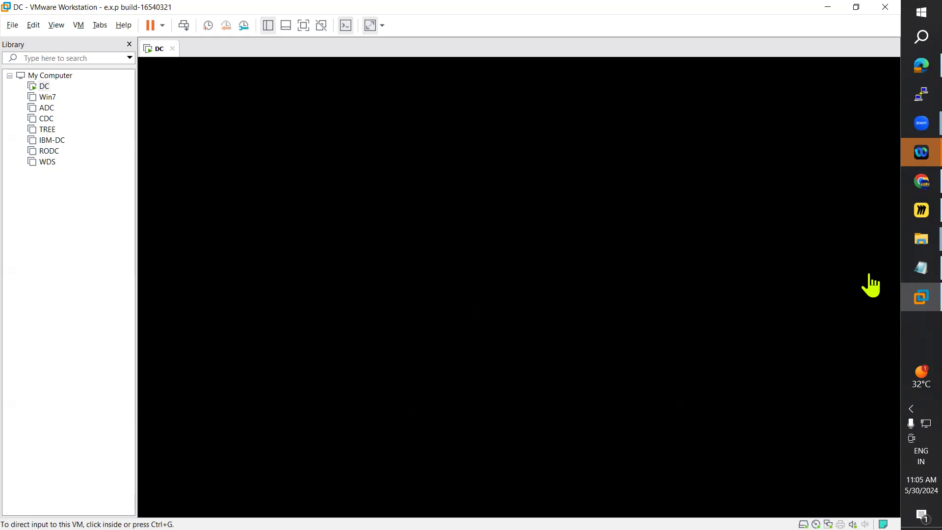
Step: Highlight the bcdedit and dism.exe commands in the Day28 Hyper-V notes, and minimize the notes
left_click(908, 279)
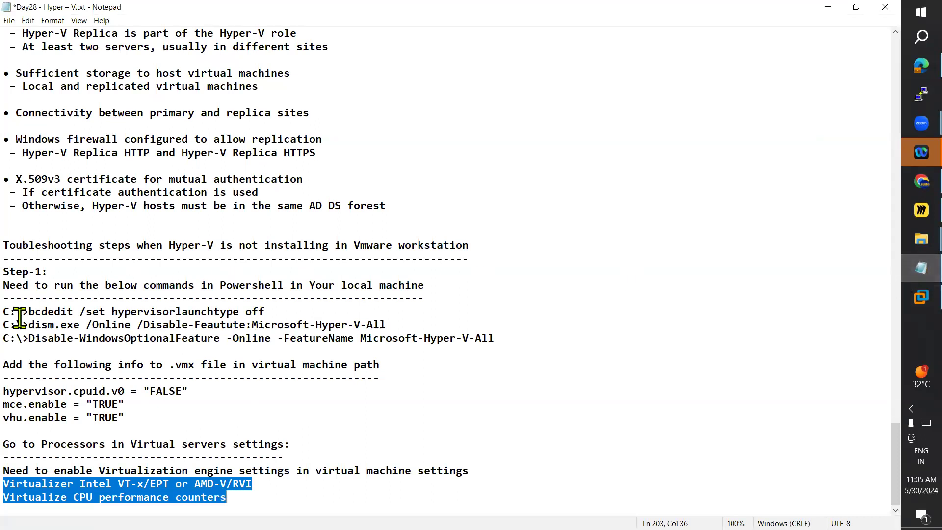
left_click_drag(6, 312, 496, 325)
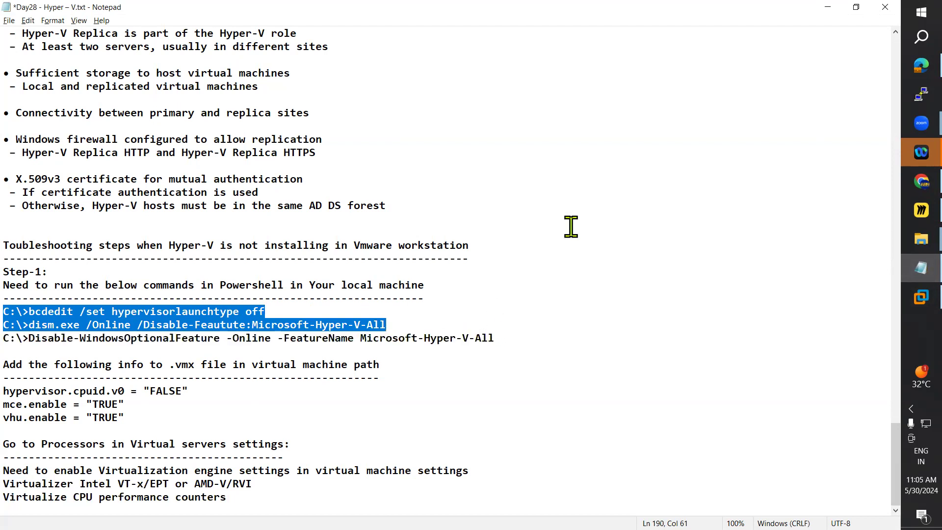
left_click(828, 7)
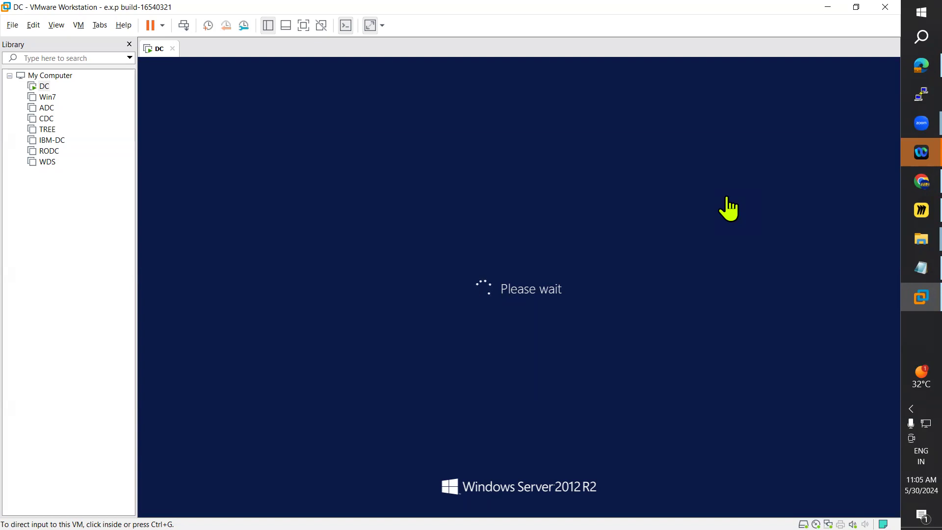
left_click(905, 262)
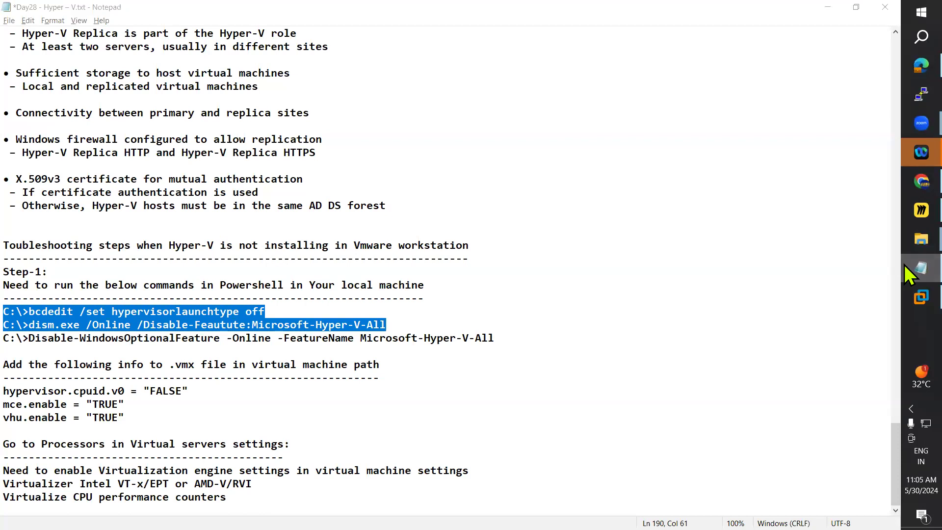
left_click(905, 264)
left_click(904, 212)
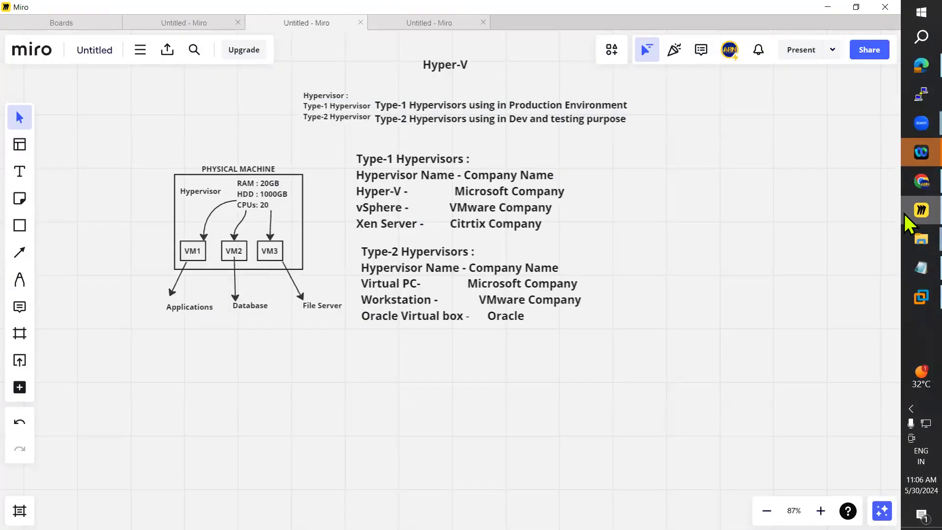
left_click(903, 213)
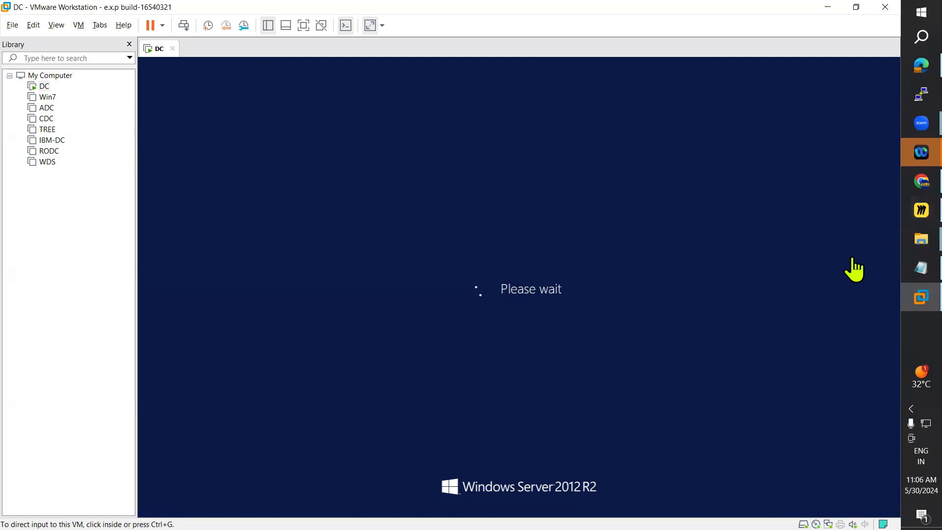
left_click(904, 276)
left_click(905, 275)
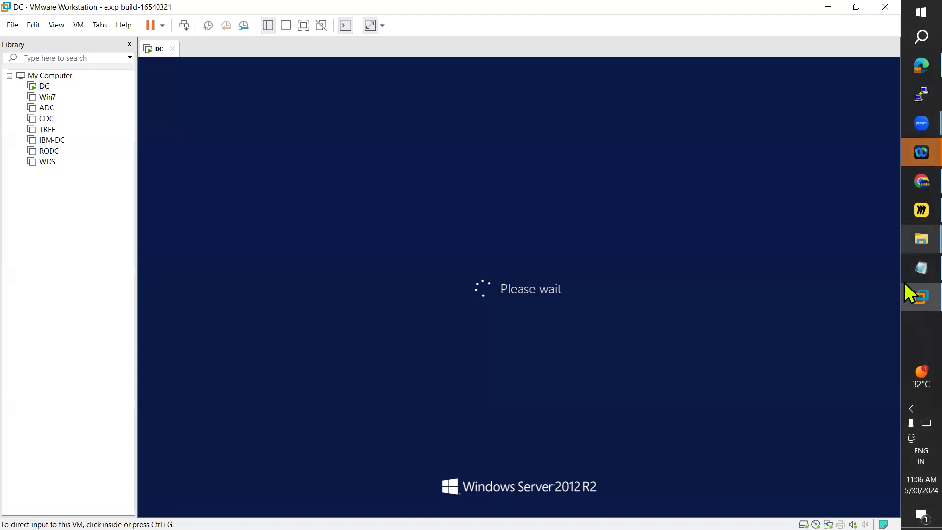
mouse_move(905, 305)
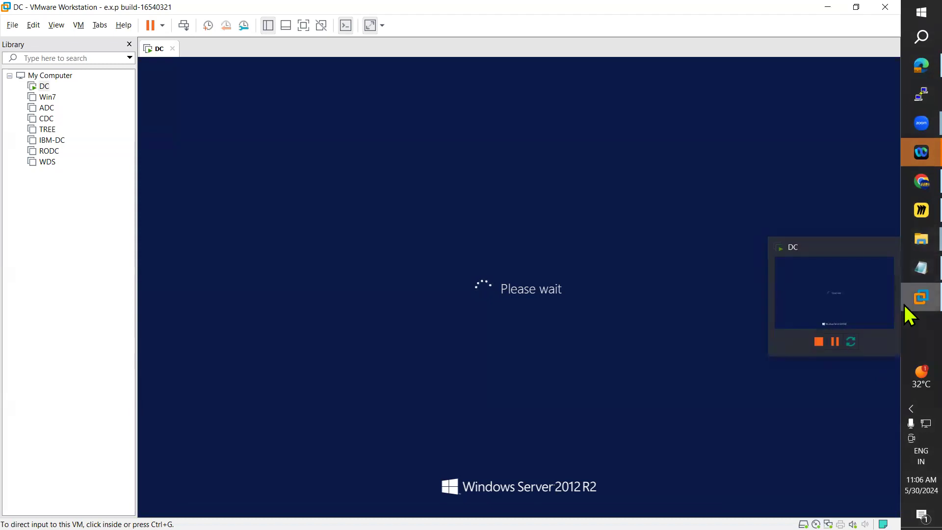
left_click(904, 184)
left_click(905, 183)
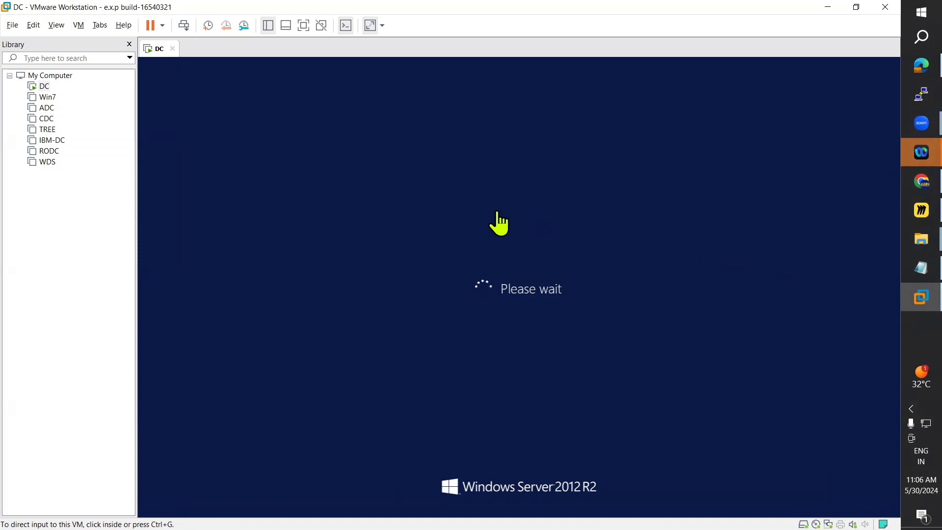
Step: Highlight the Step-1 instruction to run the commands in Powershell in the Day28 notes, and return to the DC virtual machine
left_click(905, 267)
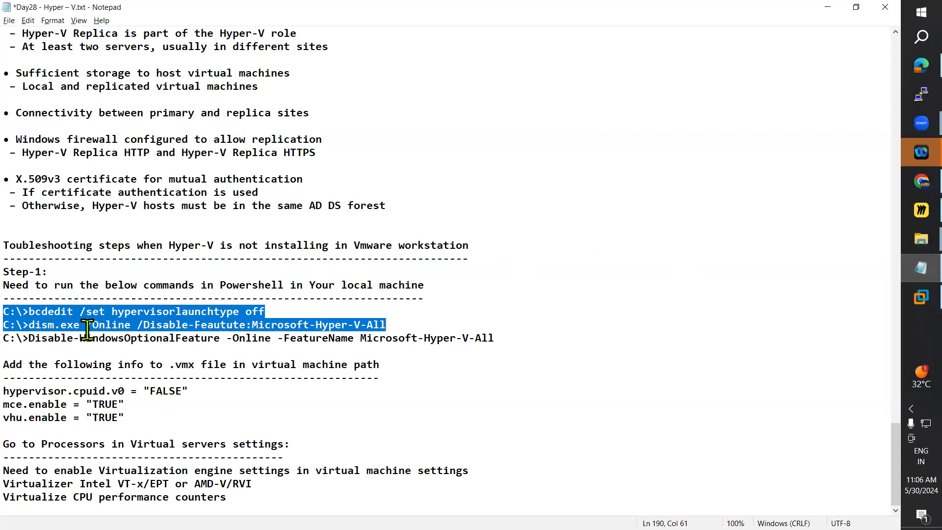
left_click(107, 341)
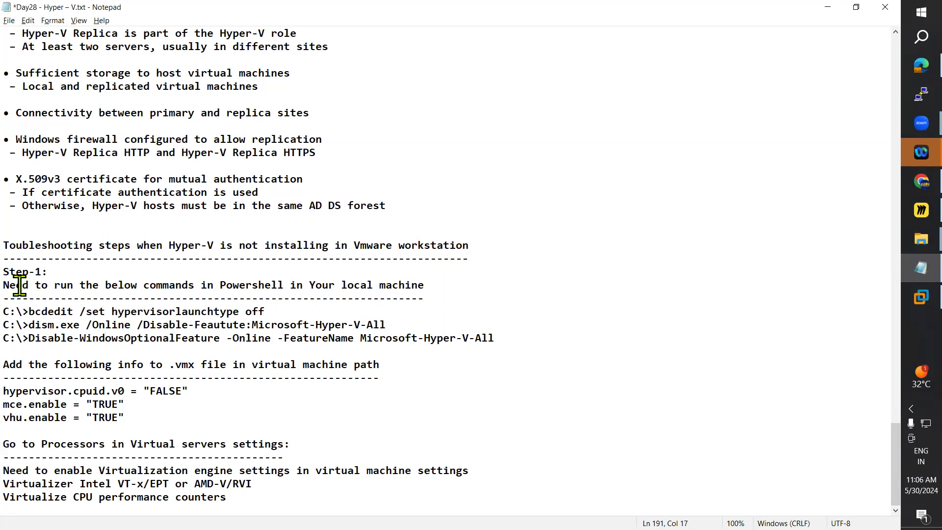
left_click_drag(19, 286, 433, 281)
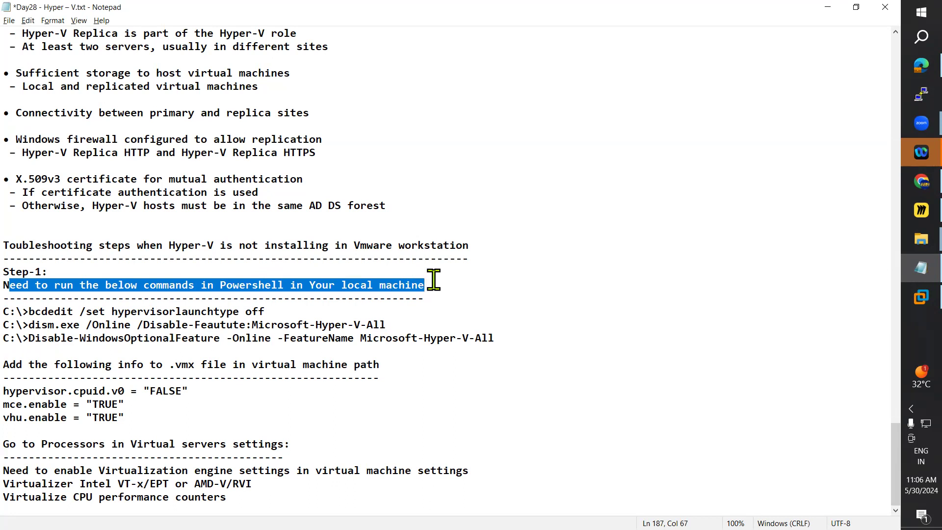
left_click(904, 298)
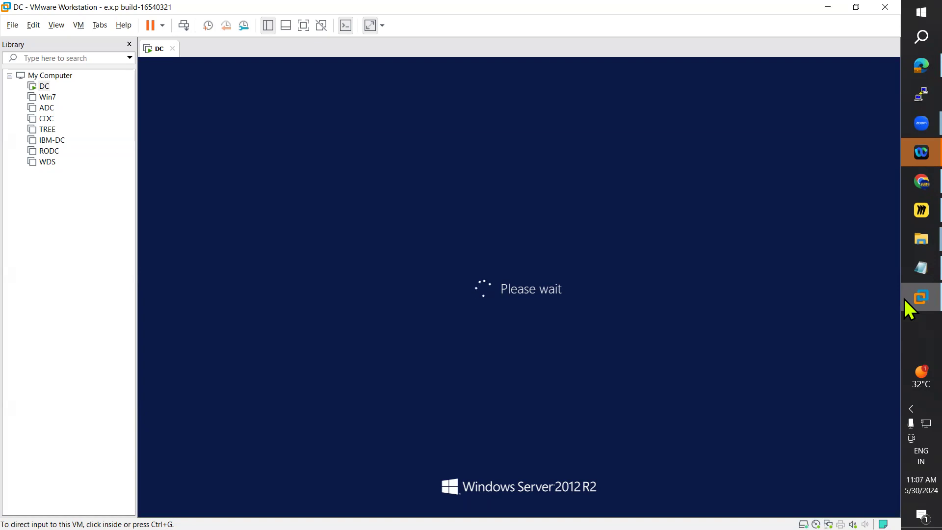
Step: Open the WinT-B4 folder from the desktop and find the December 2023 class notes
left_click(905, 245)
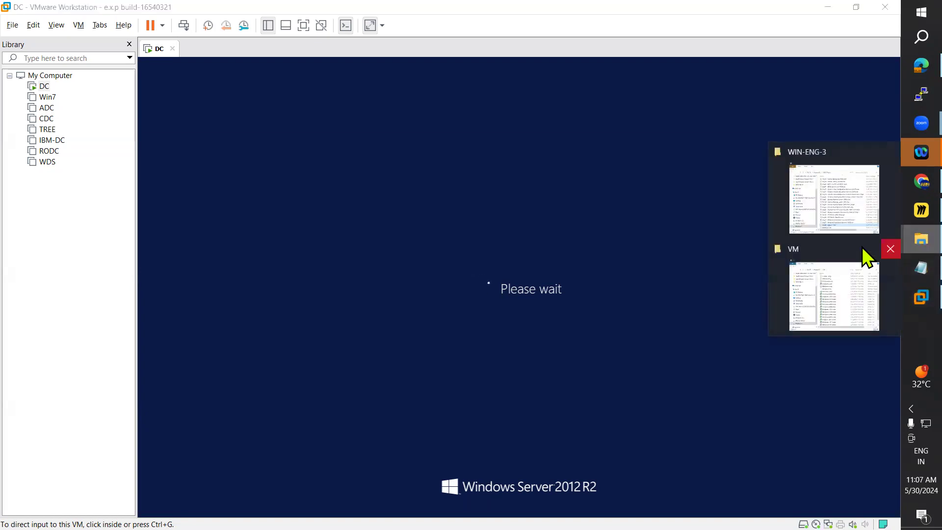
key("super+d")
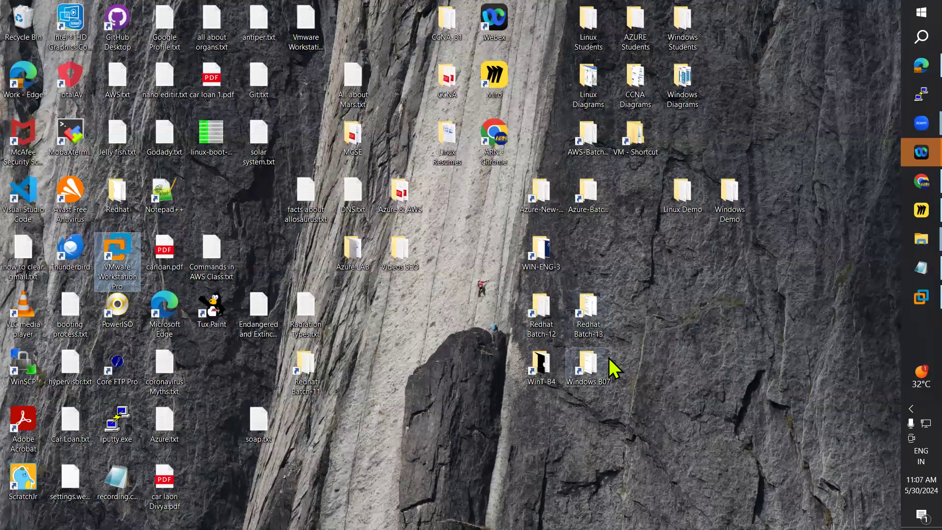
left_click(549, 364)
double_click(549, 363)
scroll(515, 324, "down", 10)
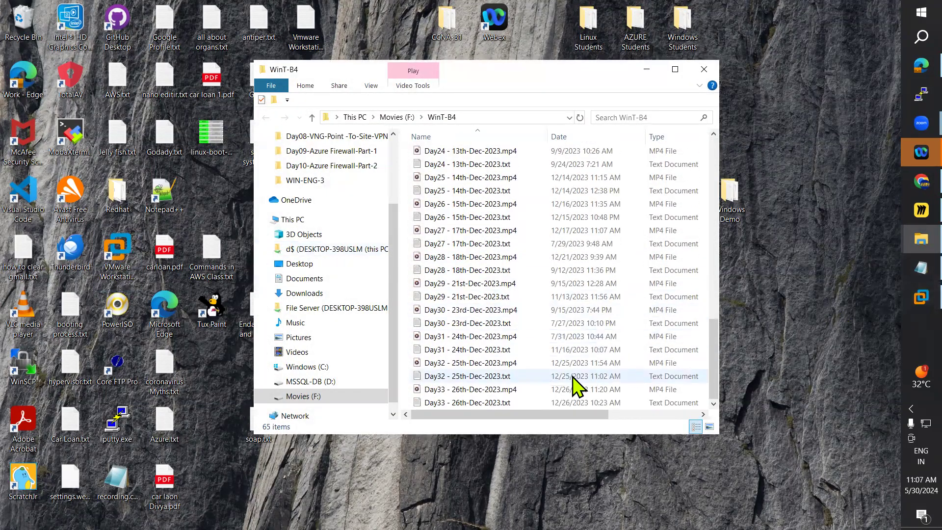
left_click(905, 270)
left_click(905, 269)
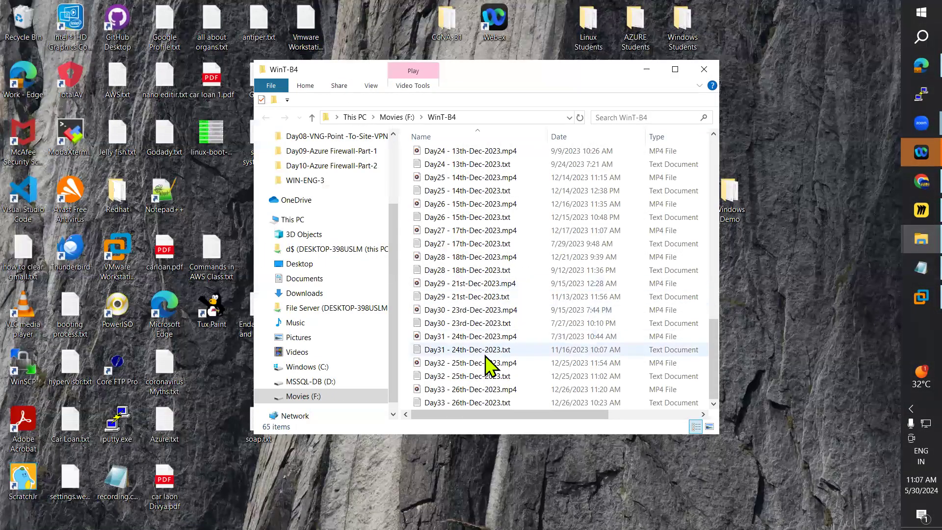
scroll(479, 353, "up", 3)
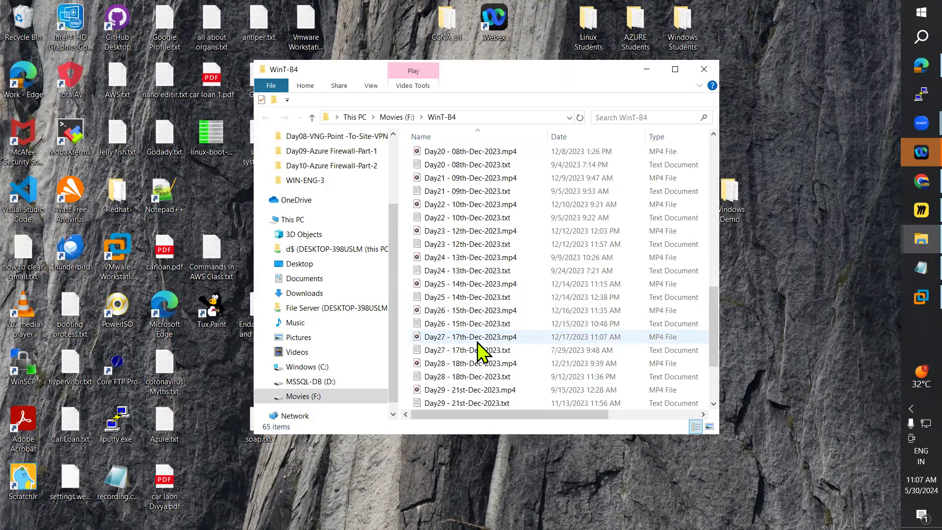
Step: Check the Day28 and Day27 text notes for Hyper-V content, close them, and open Day26 - 15th-Dec-2023.txt
double_click(451, 376)
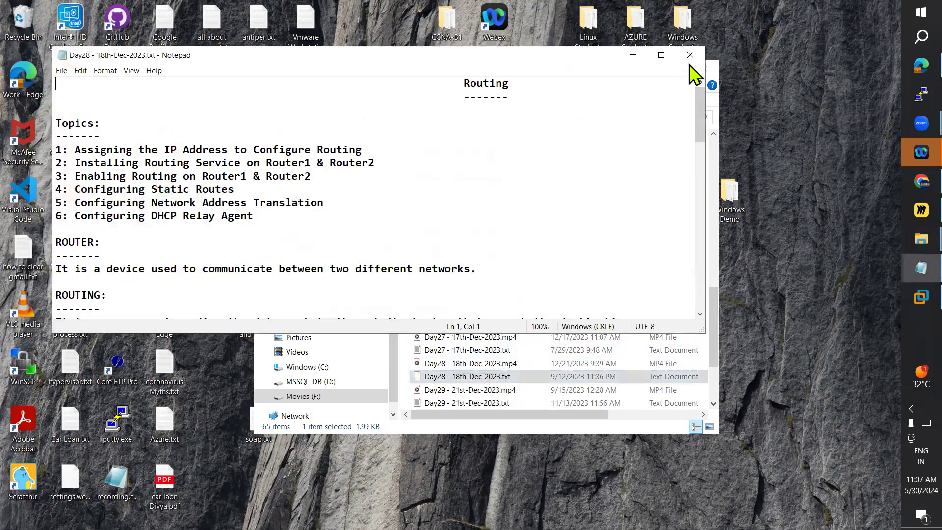
key("alt+F4")
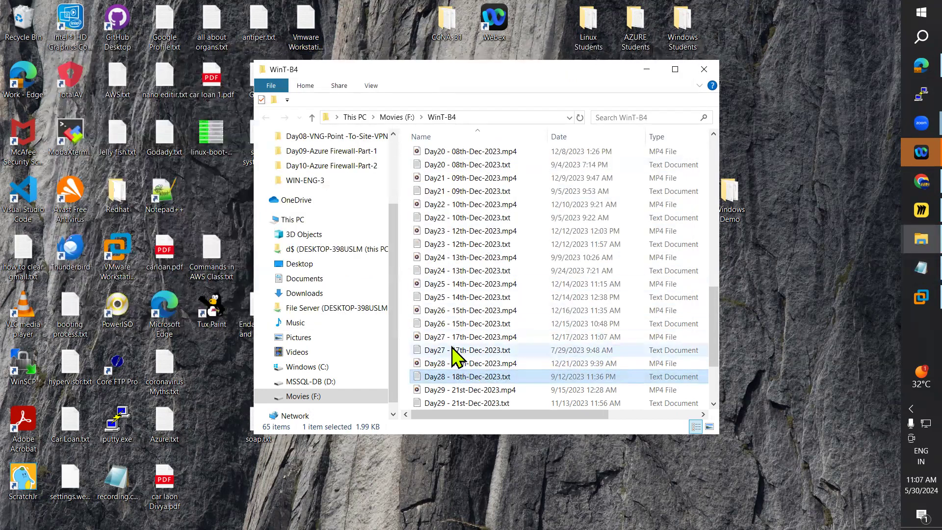
double_click(452, 349)
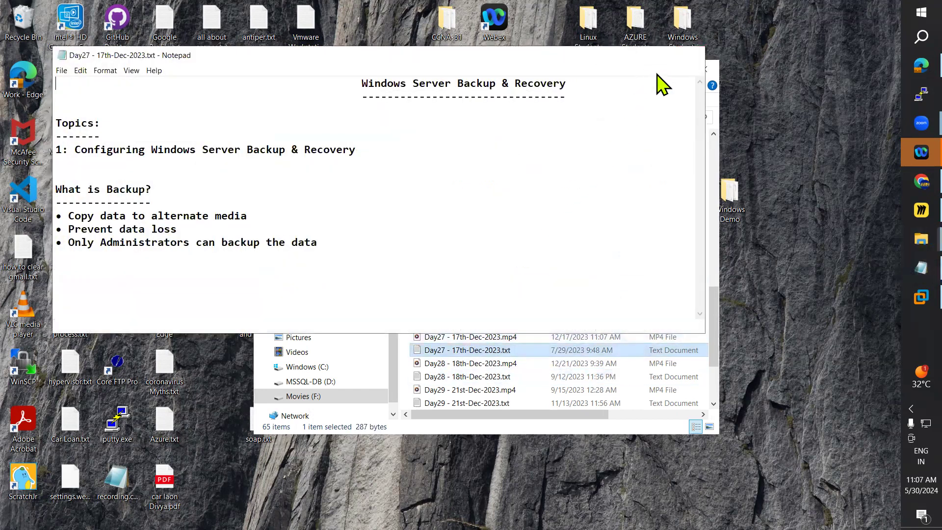
key("alt+F4")
double_click(458, 325)
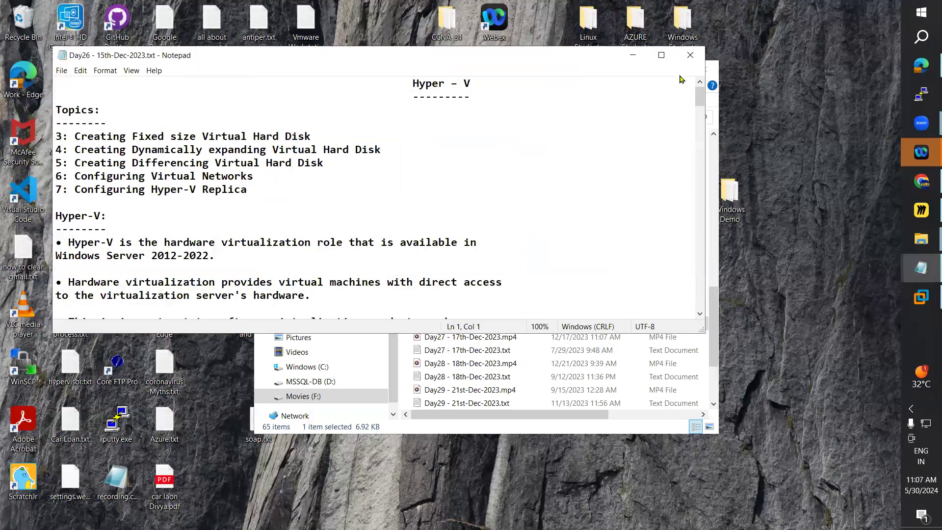
Step: Copy the Step-1 cmd and powershell instructions from the troubleshooting section of the Day26 notes
scroll(670, 235, "down", 20)
scroll(672, 239, "down", 20)
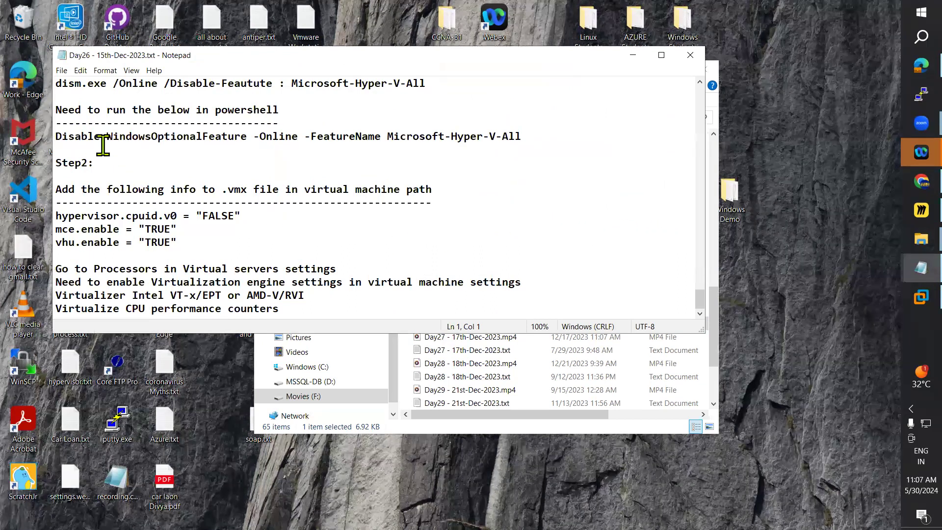
left_click_drag(57, 110, 368, 308)
left_click(270, 162)
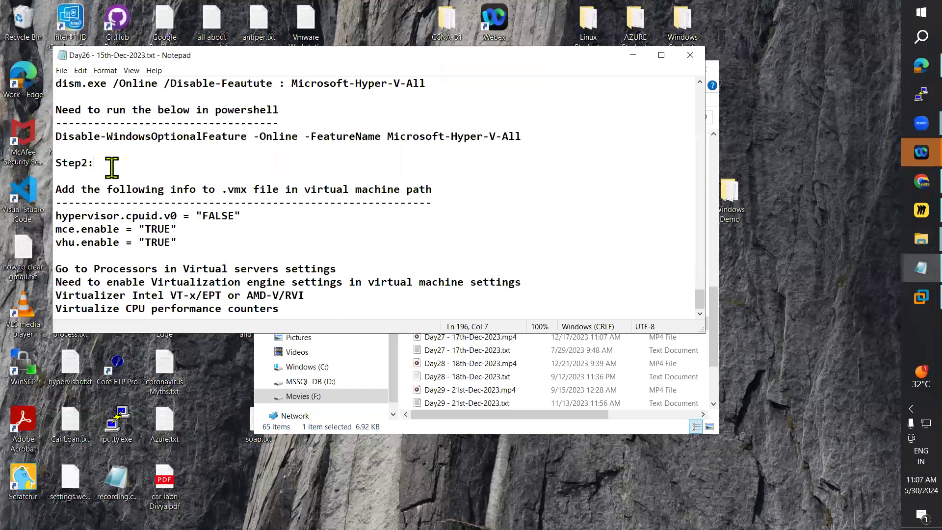
left_click_drag(537, 130, 36, 110)
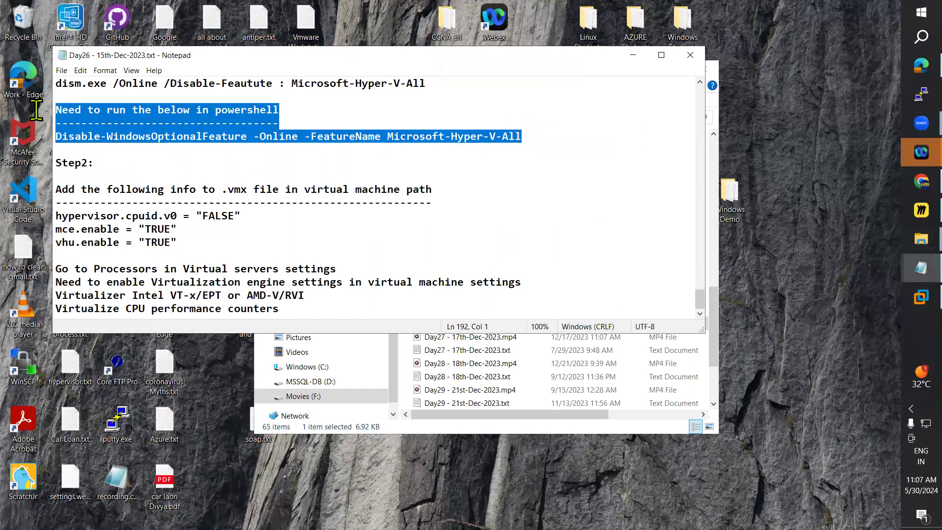
scroll(414, 205, "up", 2)
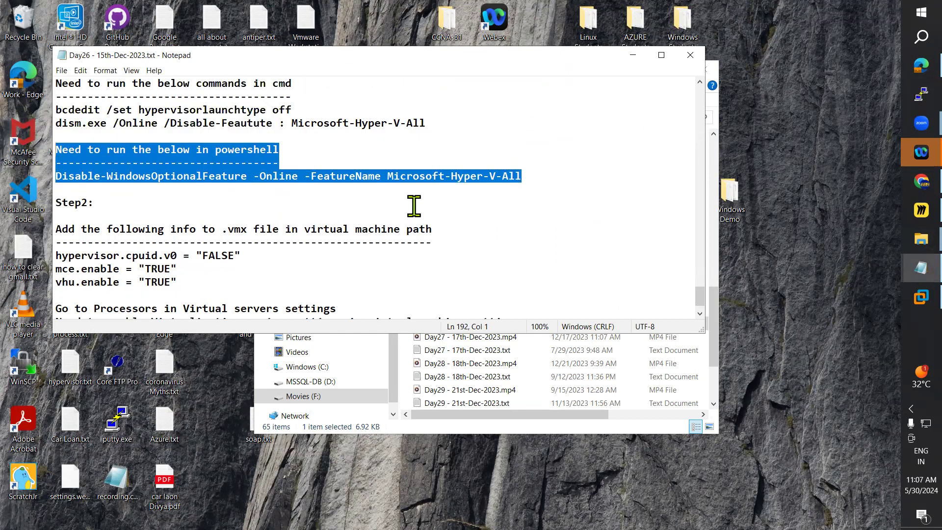
scroll(413, 205, "up", 1)
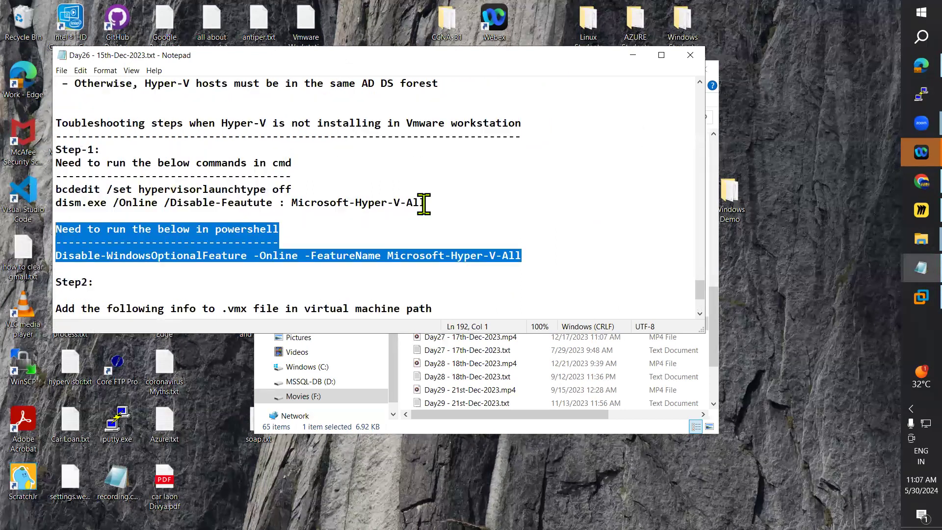
left_click(383, 227)
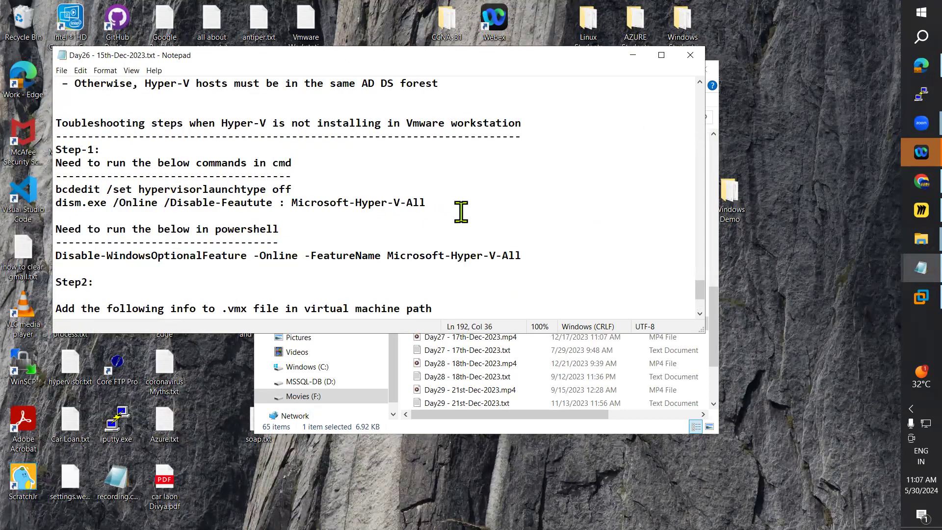
left_click_drag(522, 255, 49, 167)
key("ctrl+c")
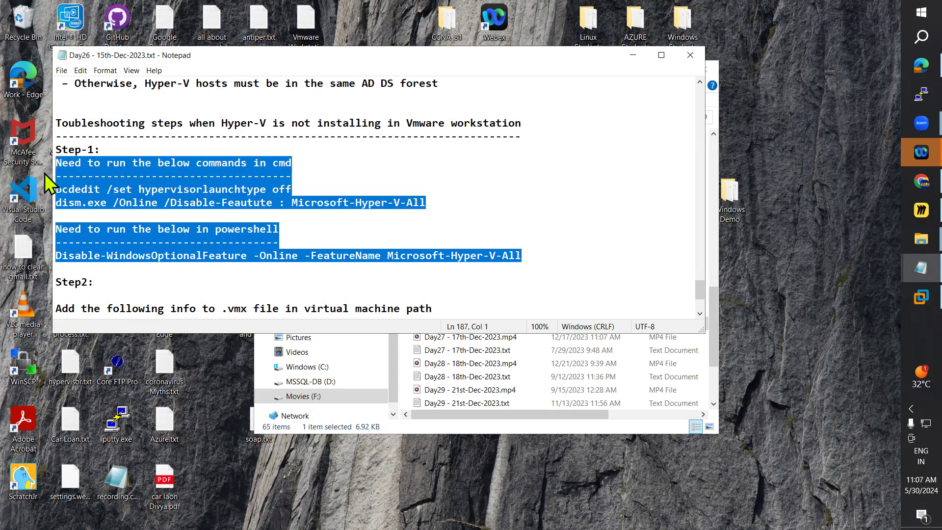
Step: Replace the Step-1 Powershell instructions and commands in the Day28 Hyper-V notes with the copied cmd and powershell instructions
mouse_move(920, 267)
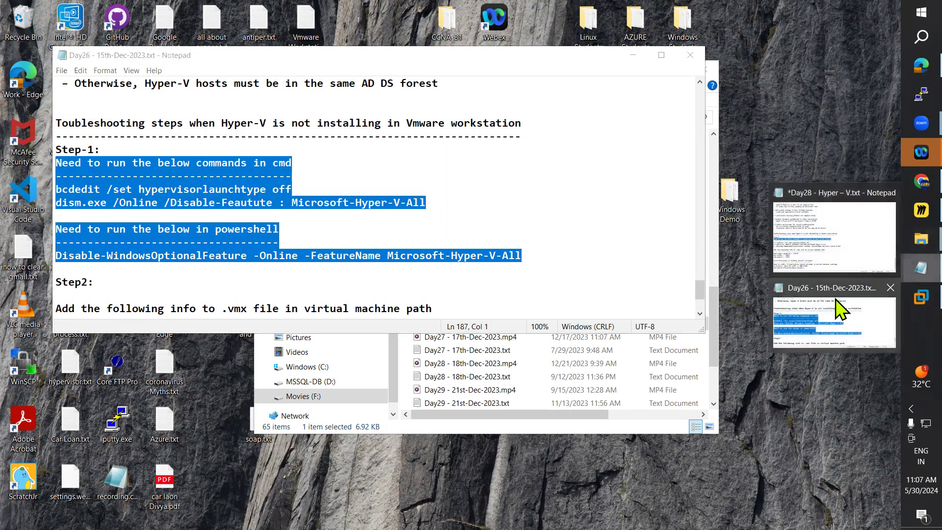
left_click(820, 262)
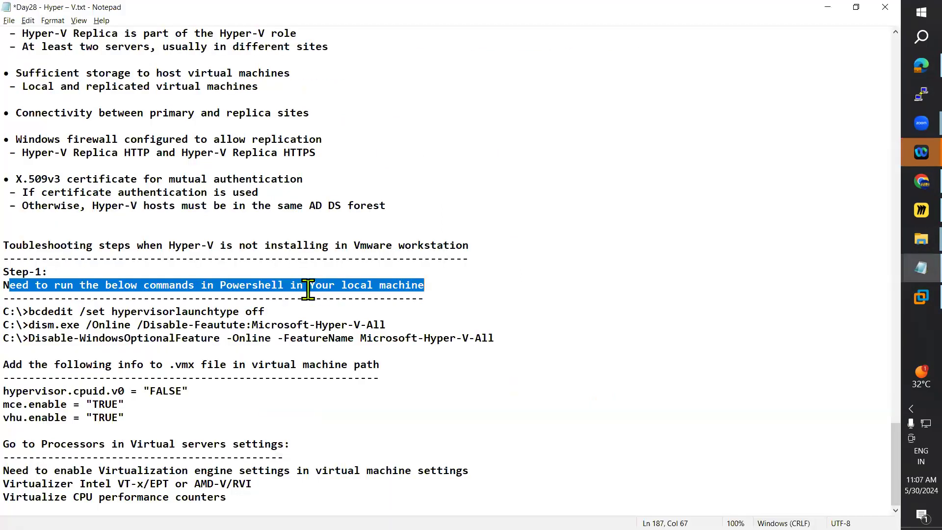
left_click(434, 350)
left_click_drag(521, 340, 19, 286)
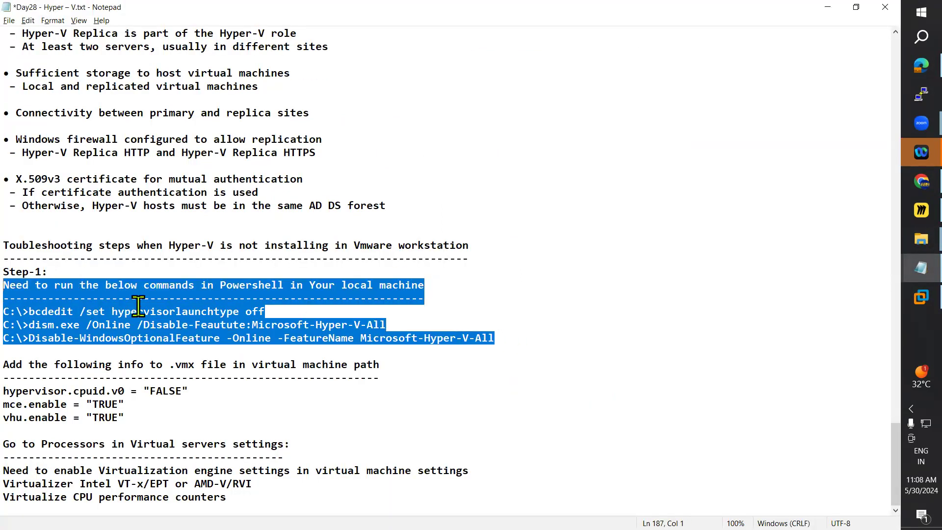
key("ctrl+v")
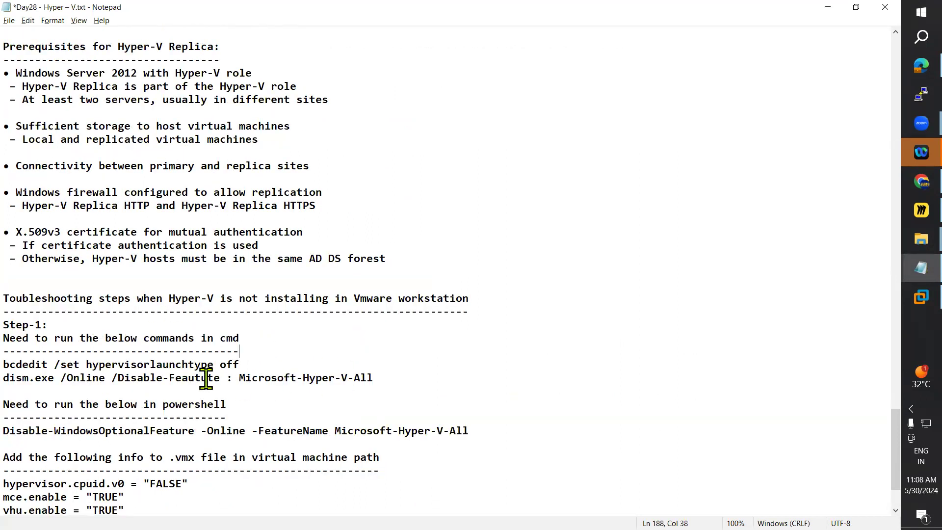
Step: Check the pasted Step-1 commands and save the Day28 Hyper-V notes
left_click_drag(374, 378, 20, 368)
left_click(495, 421)
left_click_drag(86, 429, 10, 429)
left_click(10, 428)
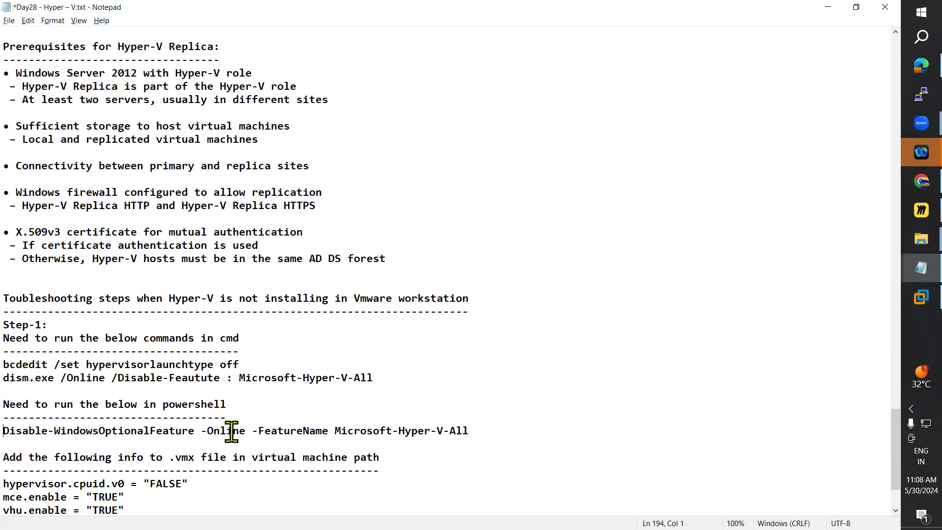
scroll(255, 401, "down", 1)
left_click(10, 32)
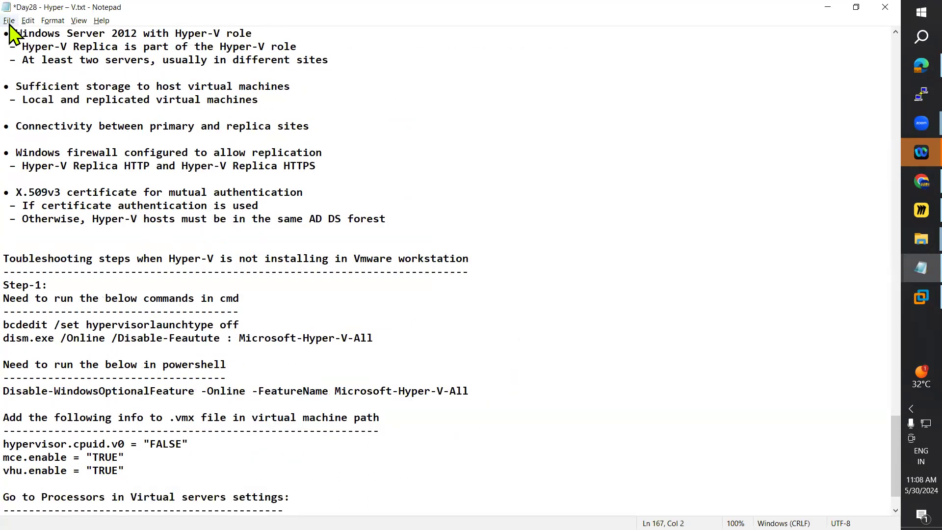
left_click(9, 21)
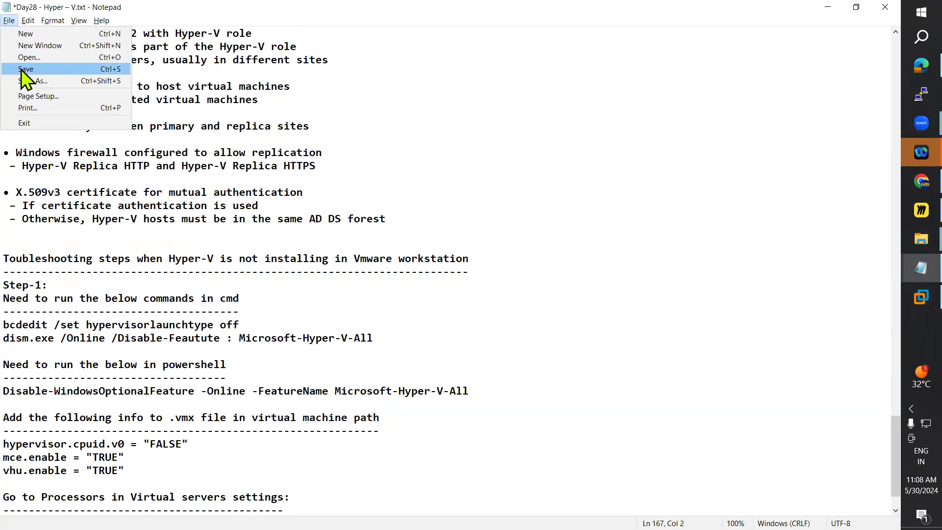
left_click(21, 72)
left_click(276, 377)
Step: Switch to VMware Workstation and sign in to the DC virtual machine with the administrator account's password
left_click(911, 298)
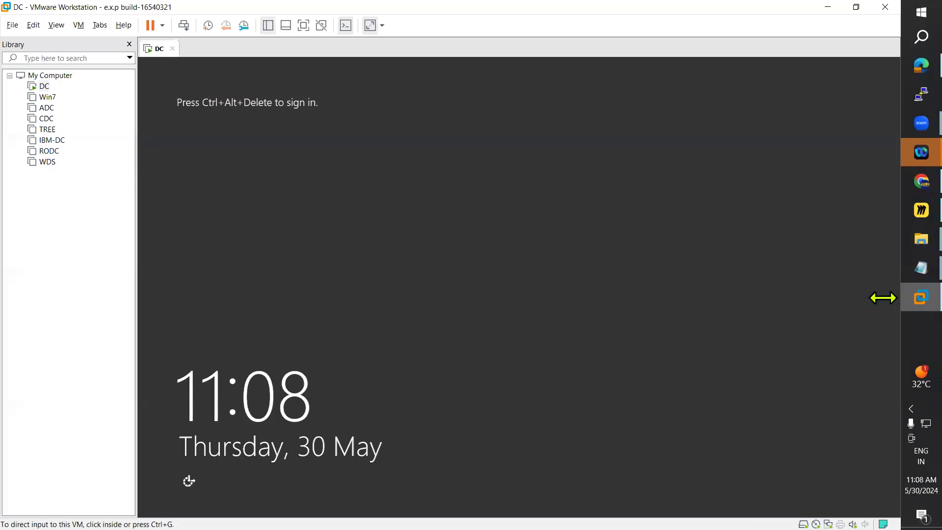
left_click(79, 25)
left_click(129, 79)
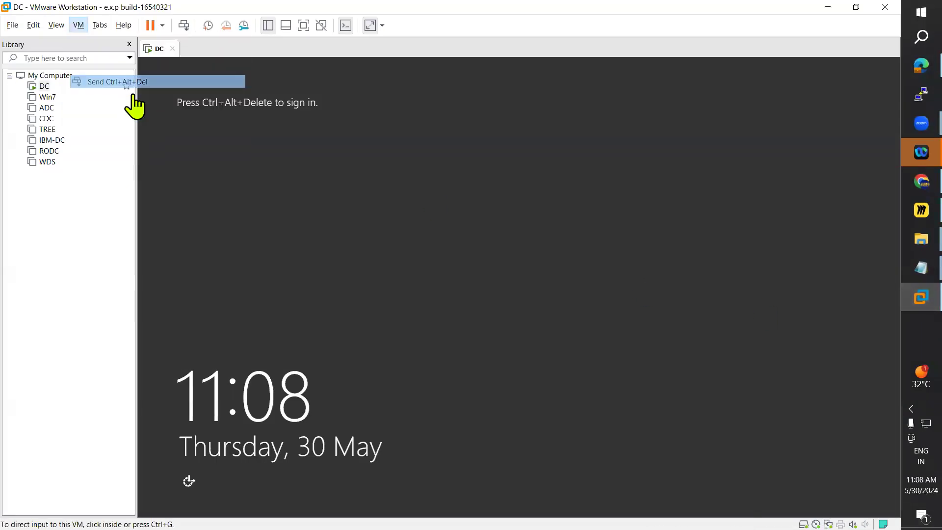
left_click(516, 223)
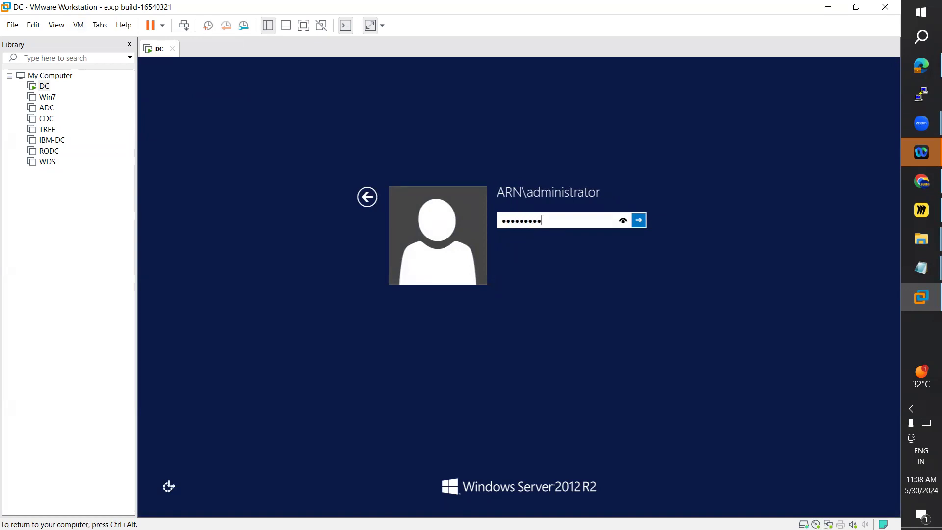
key("Return")
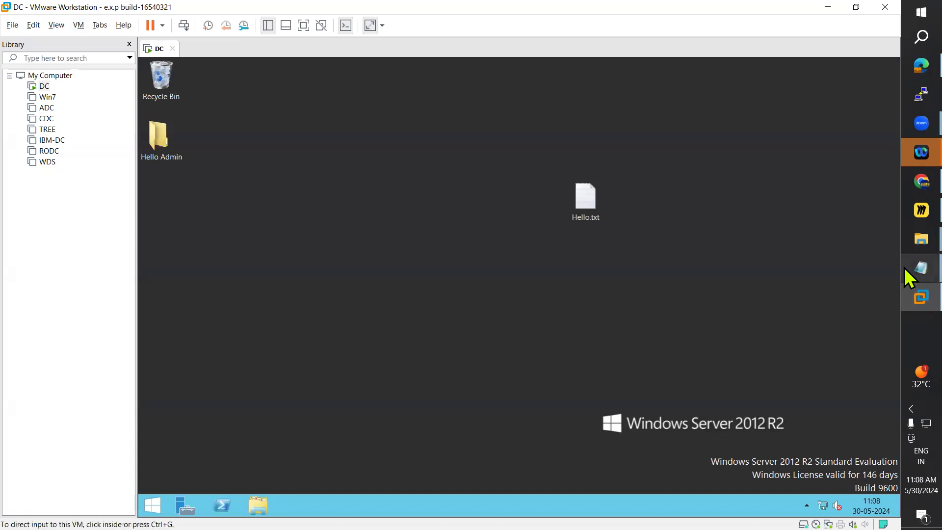
Step: Select the bcdedit and dism.exe commands under Step-1 in the Day28 Hyper-V notes
mouse_move(905, 267)
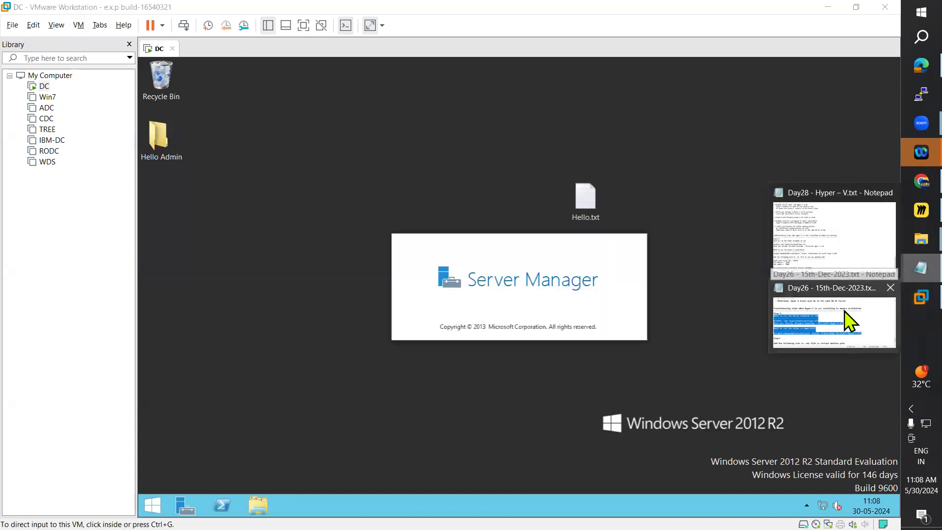
left_click(819, 242)
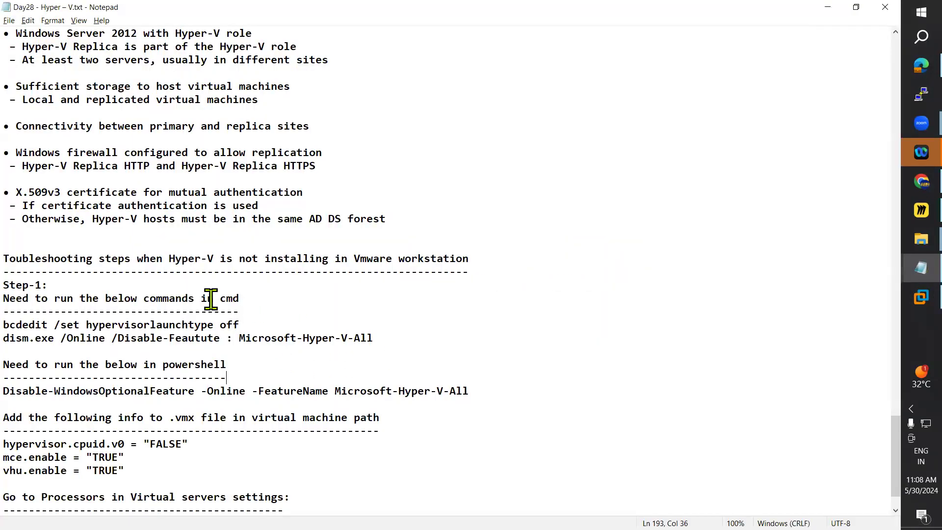
left_click_drag(4, 326, 404, 340)
Step: Search for Command Prompt on the DC virtual machine and run it as administrator
key("alt+Tab")
left_click(151, 505)
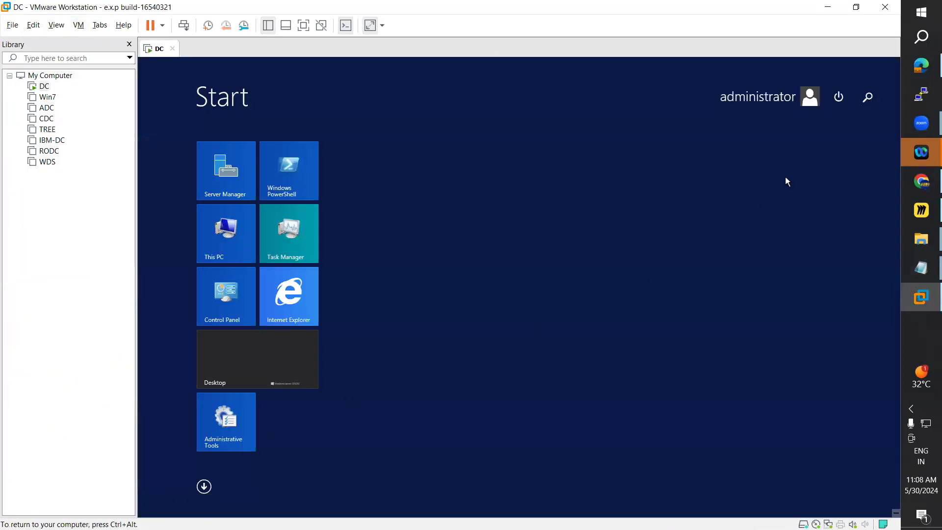
left_click(867, 97)
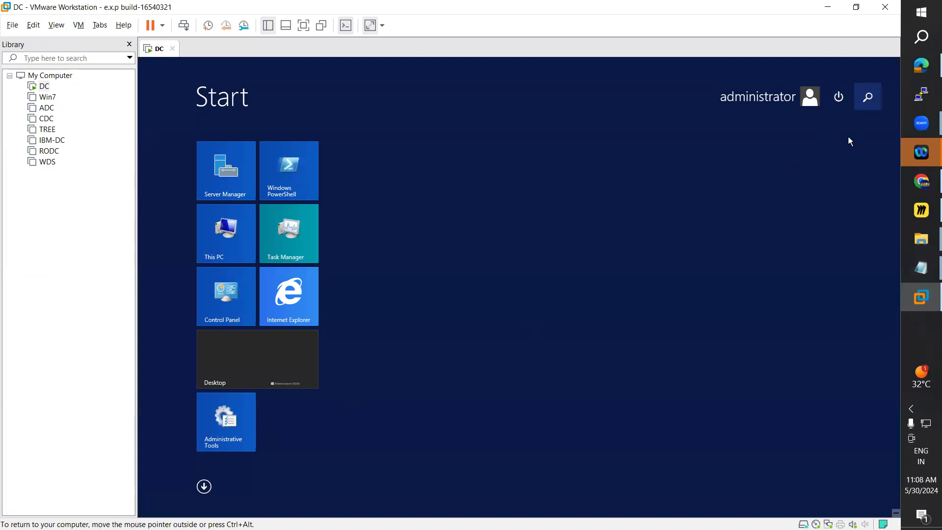
type("command Prompt")
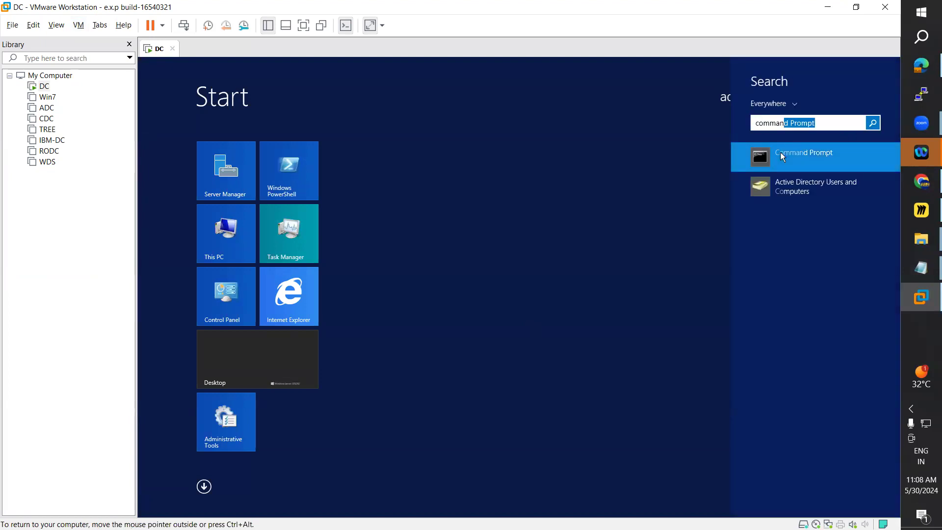
right_click(762, 158)
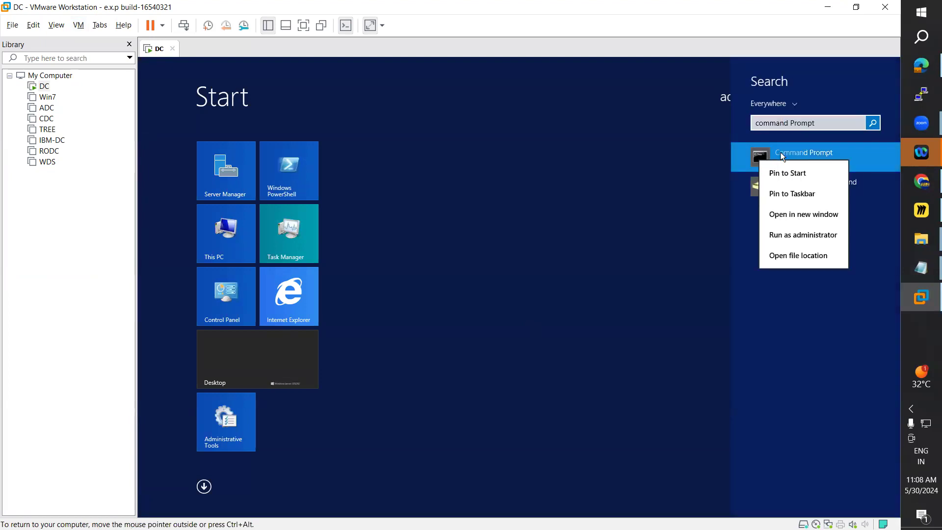
left_click(811, 237)
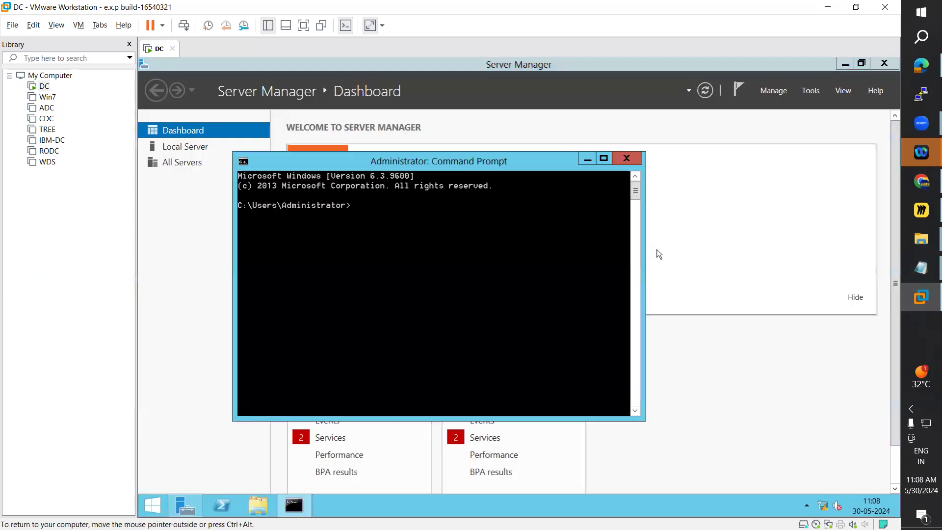
Step: Close the Day26 - 15th-Dec-2023.txt notes and return to the Day28 Hyper-V notes
mouse_move(906, 264)
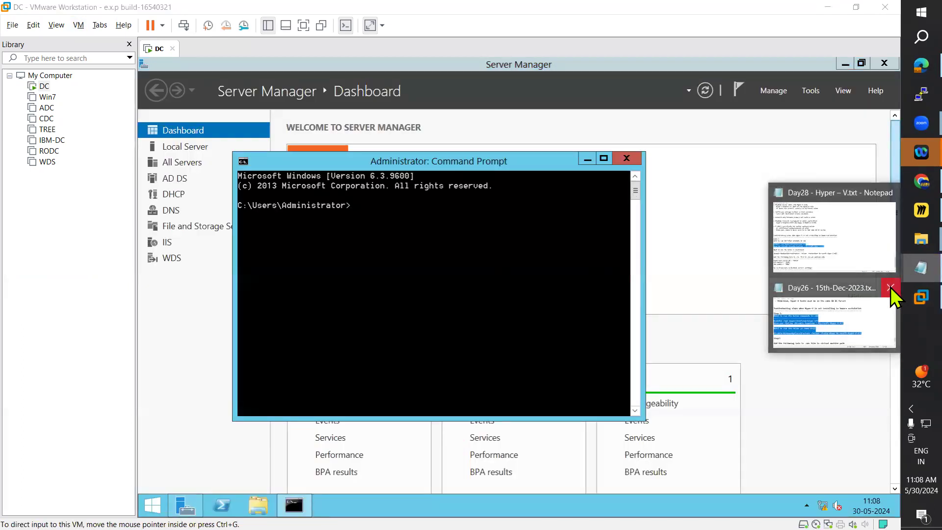
left_click(890, 287)
left_click(832, 272)
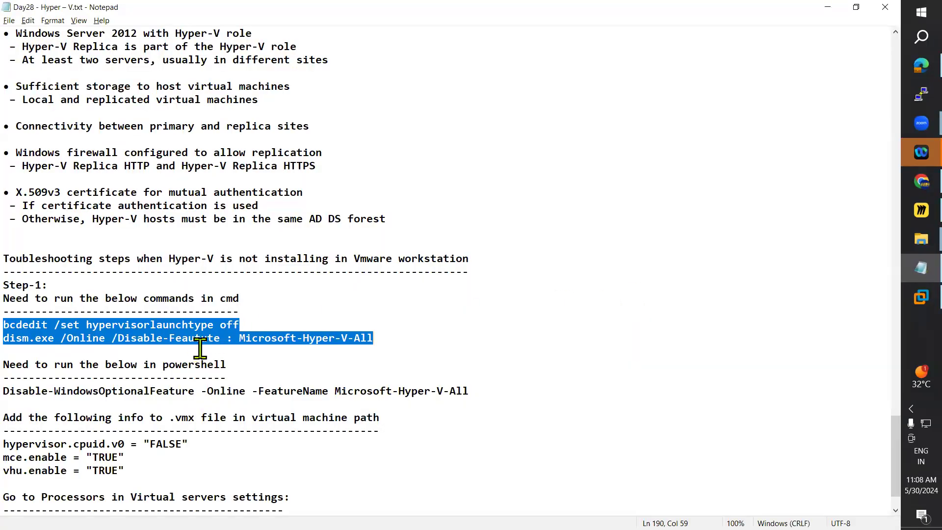
Step: Copy "bcdedit /set hypervisorlaunchtype off" from the Day28 notes and run it in the DC machine's Command Prompt
left_click(239, 323)
left_click_drag(239, 325, 227, 325)
left_click_drag(160, 325, 20, 326)
key("super+c")
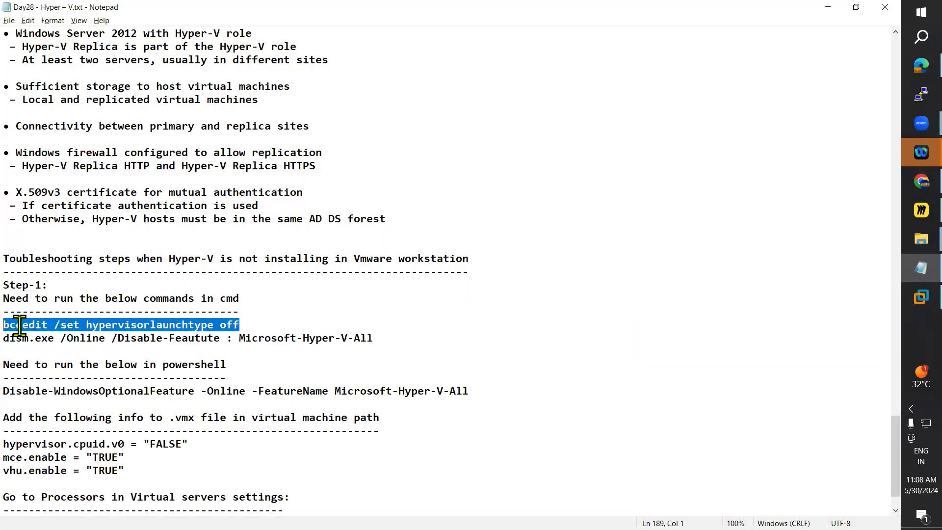
key("alt+Tab")
right_click(329, 246)
left_click(350, 273)
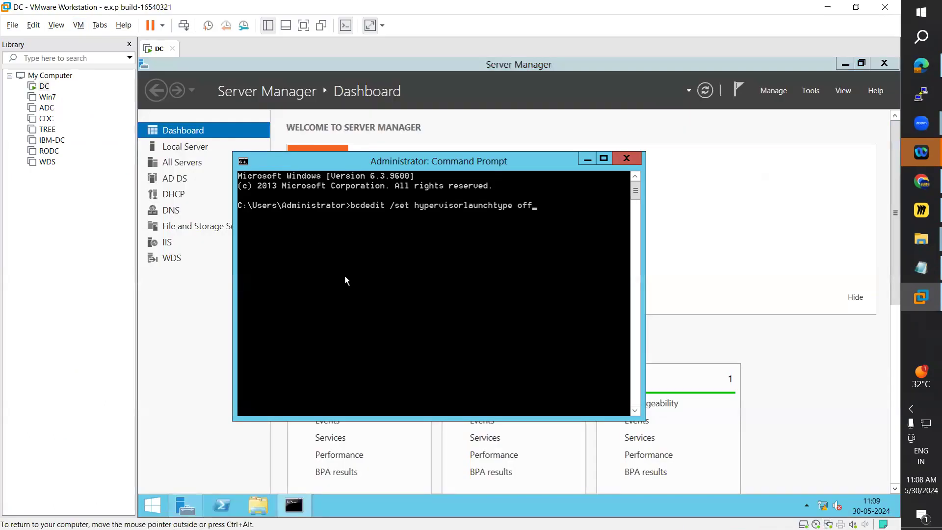
key("Return")
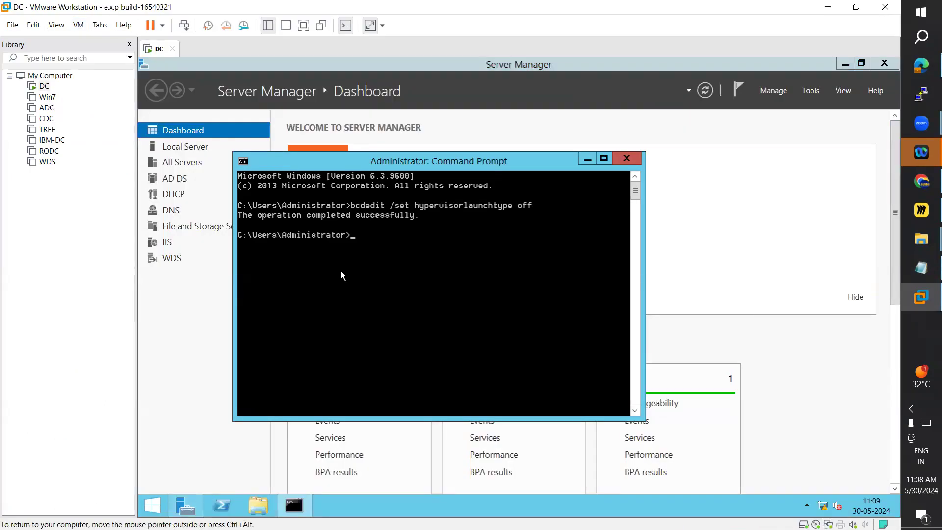
Step: Try to run "dism.exe /Online /Disable-Feautute : Microsoft-Hyper-V-All" from the Day28 notes in the DC machine's Command Prompt
key("alt+Tab")
key("ctrl+alt")
key("alt+Tab")
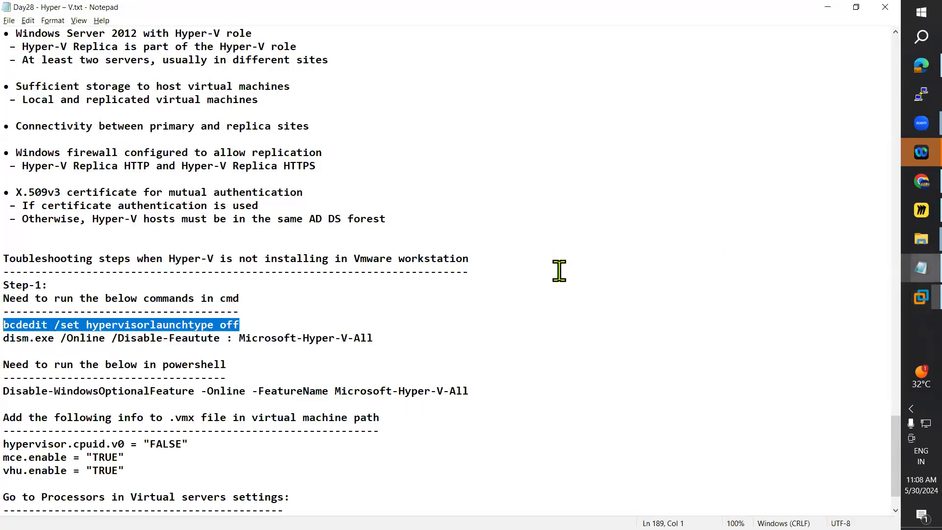
left_click_drag(373, 338, 20, 340)
key("super+c")
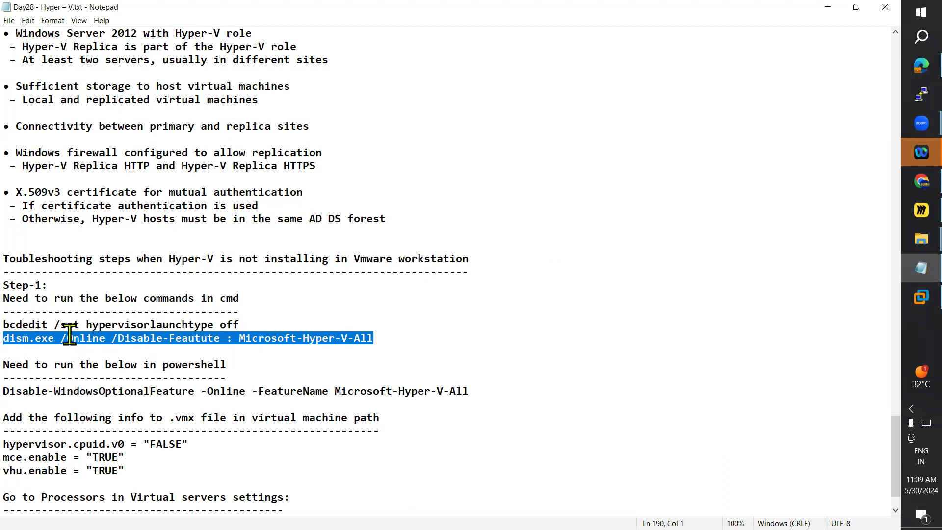
key("alt+Tab")
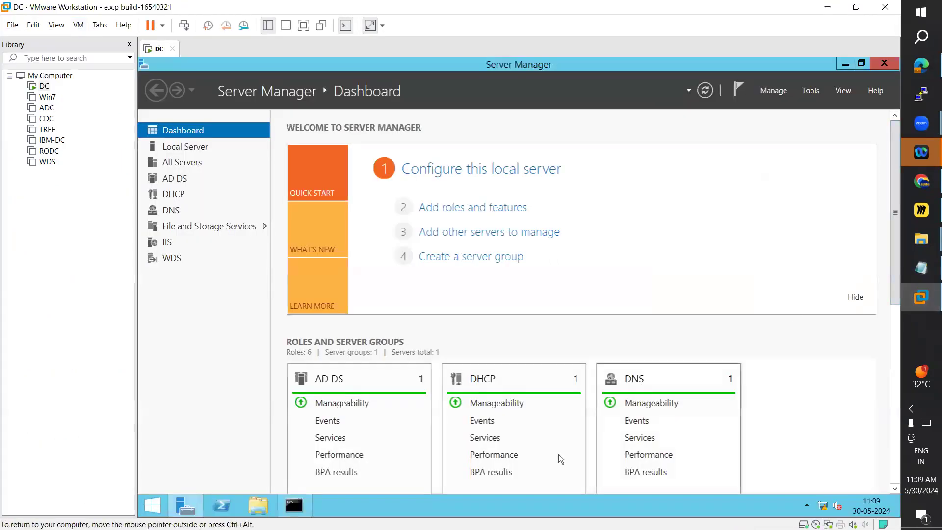
left_click(294, 505)
right_click(321, 301)
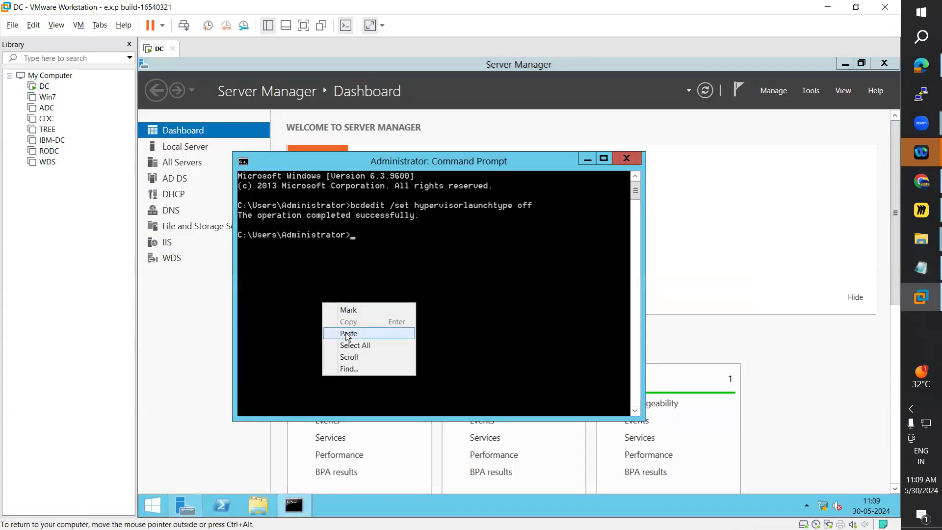
left_click(346, 331)
key("Return")
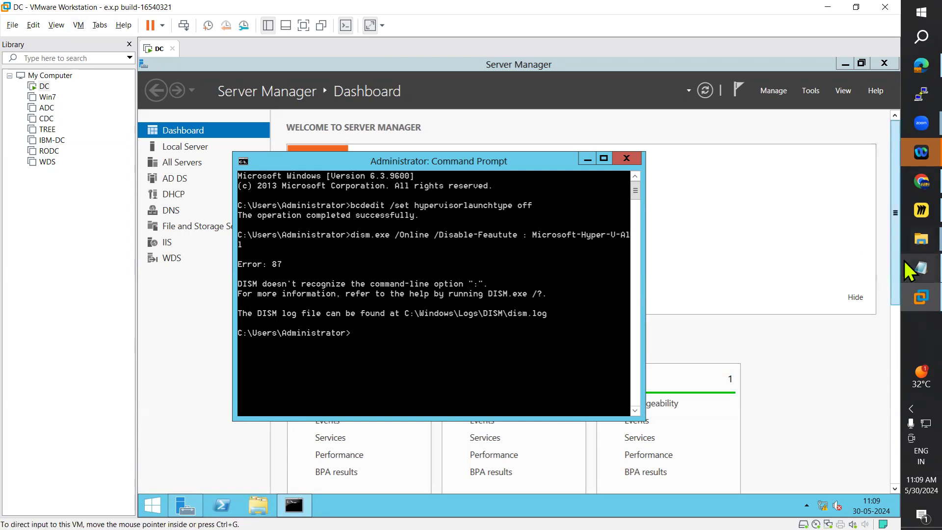
Step: Try "Disable-WindowsOptionalFeature -Online -FeatureName Microsoft-Hyper-V-All" from the notes in PowerShell as administrator, and minimize both console windows
left_click(920, 267)
left_click_drag(479, 391, 19, 393)
key("super+c")
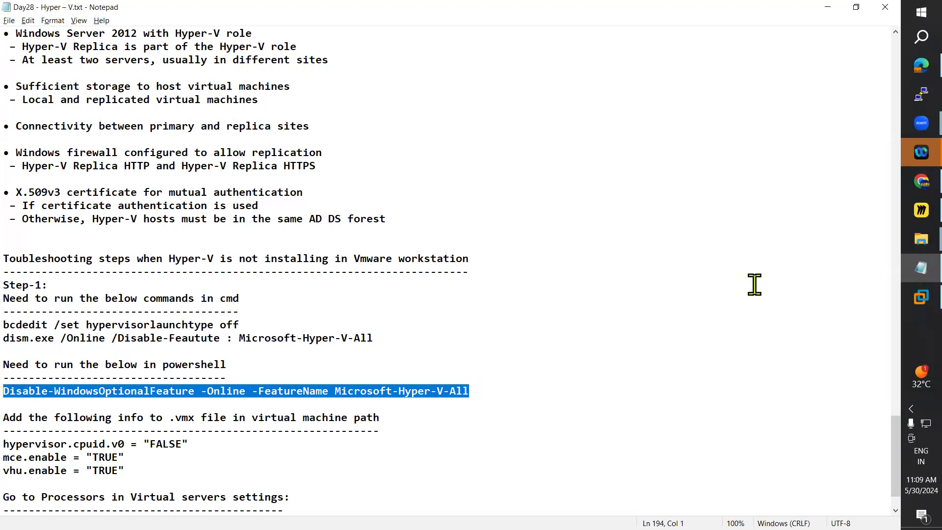
left_click(903, 296)
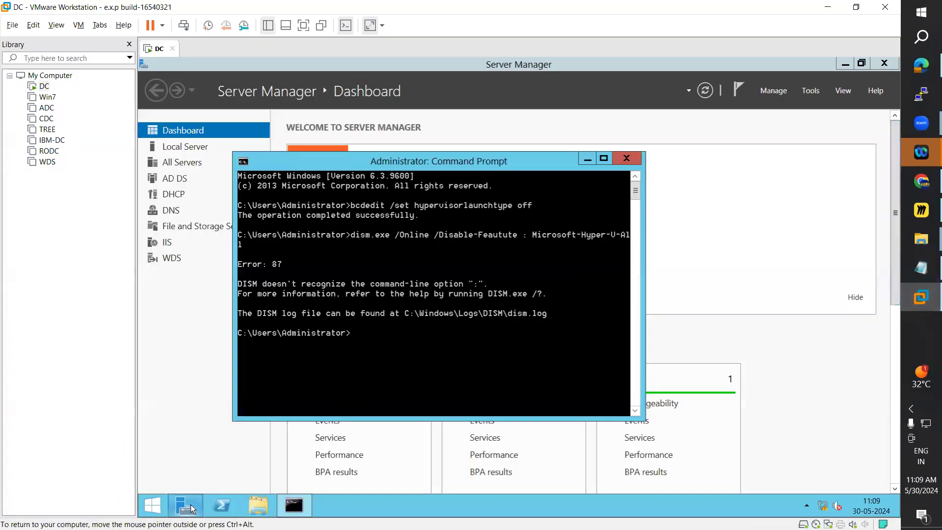
right_click(222, 505)
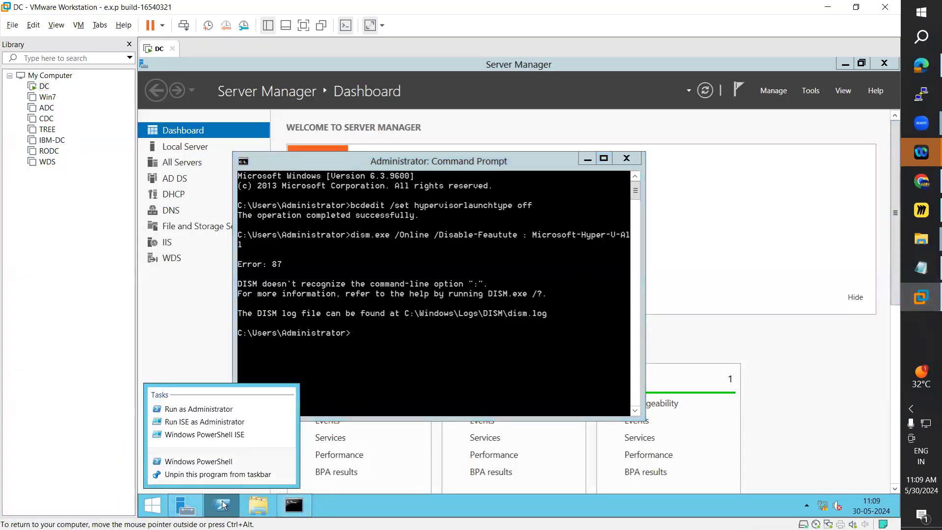
left_click(205, 407)
right_click(342, 207)
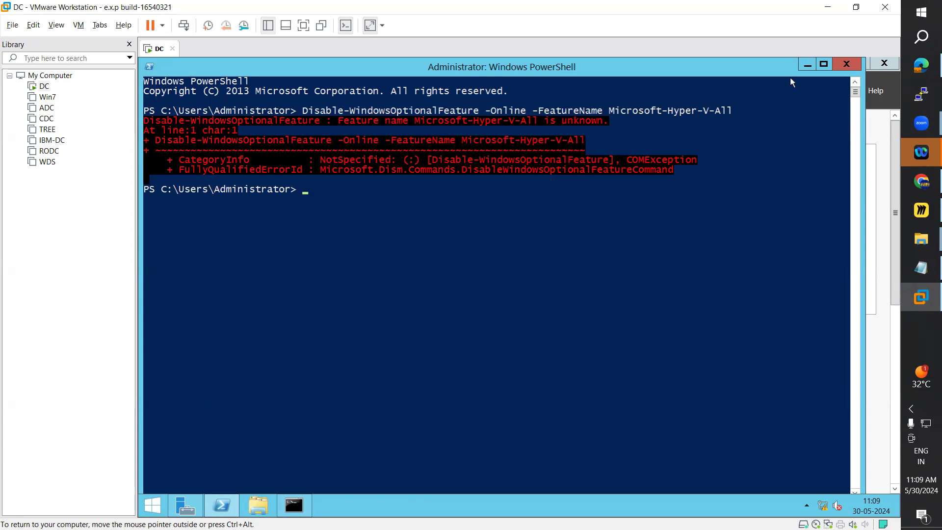
left_click(805, 67)
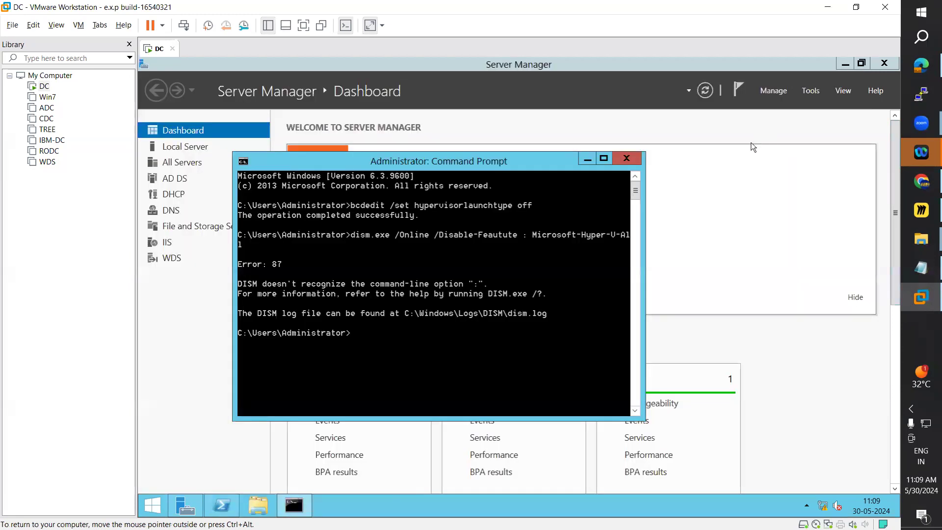
left_click(587, 163)
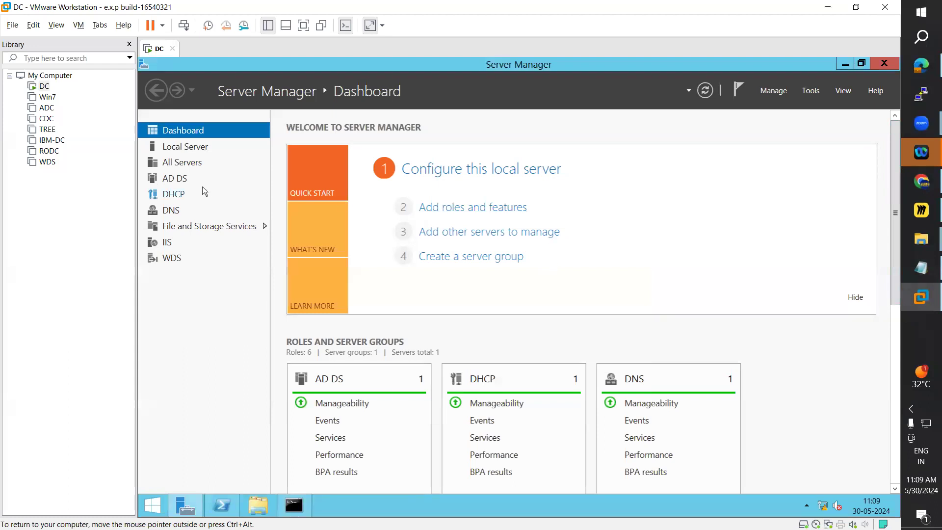
Step: Start adding roles and features on WIN-AD.ARN.COM and select the Hyper-V role with its required features
left_click(442, 213)
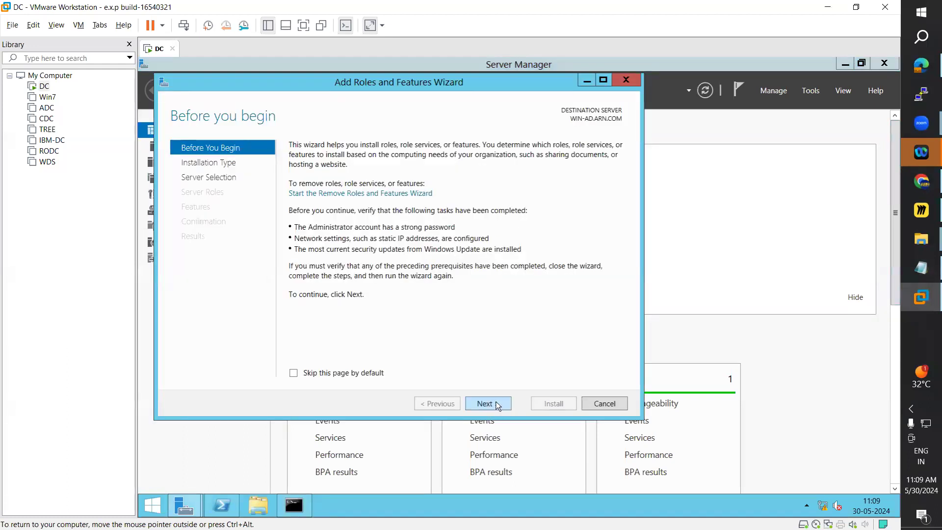
left_click_drag(493, 92, 523, 115)
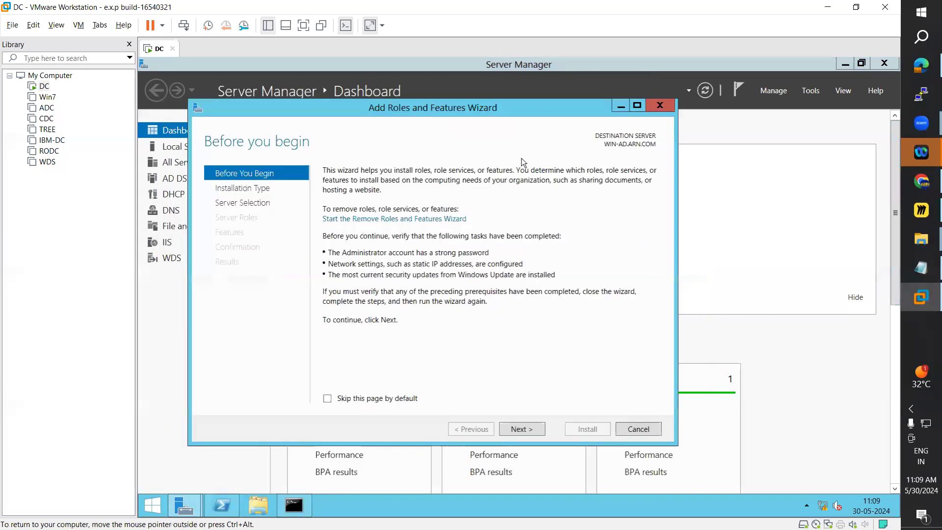
left_click(531, 435)
left_click(531, 435)
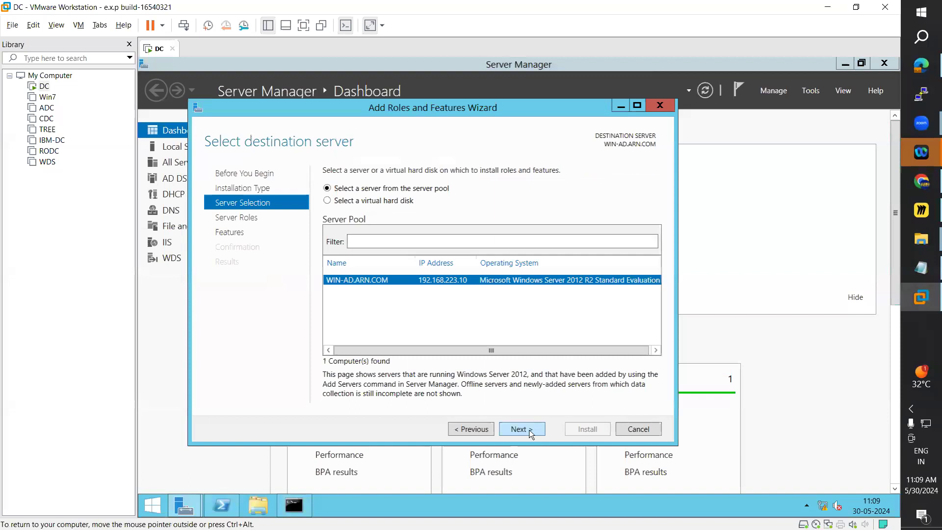
left_click(531, 434)
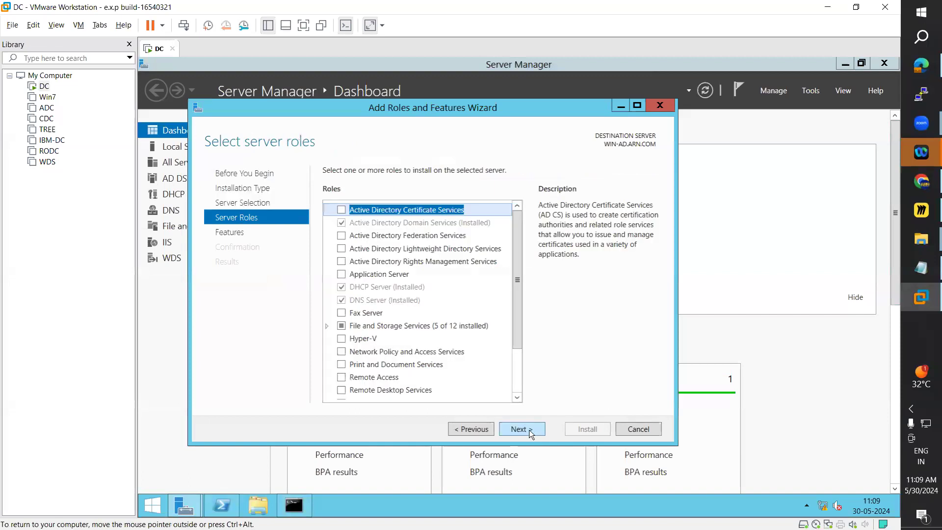
left_click(341, 338)
left_click(471, 373)
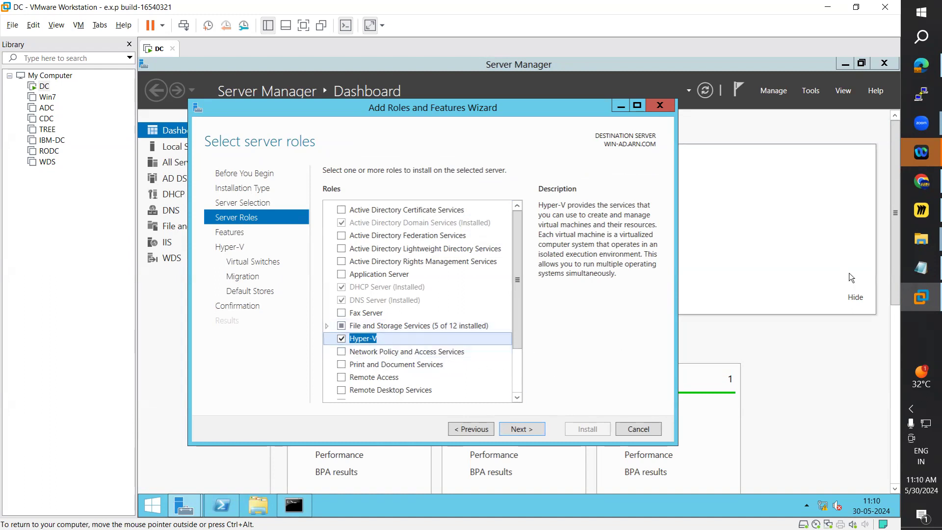
Step: Save the Day28 Hyper-V notes containing the troubleshooting steps
left_click(904, 270)
scroll(414, 334, "down", 1)
left_click(421, 381)
left_click(8, 22)
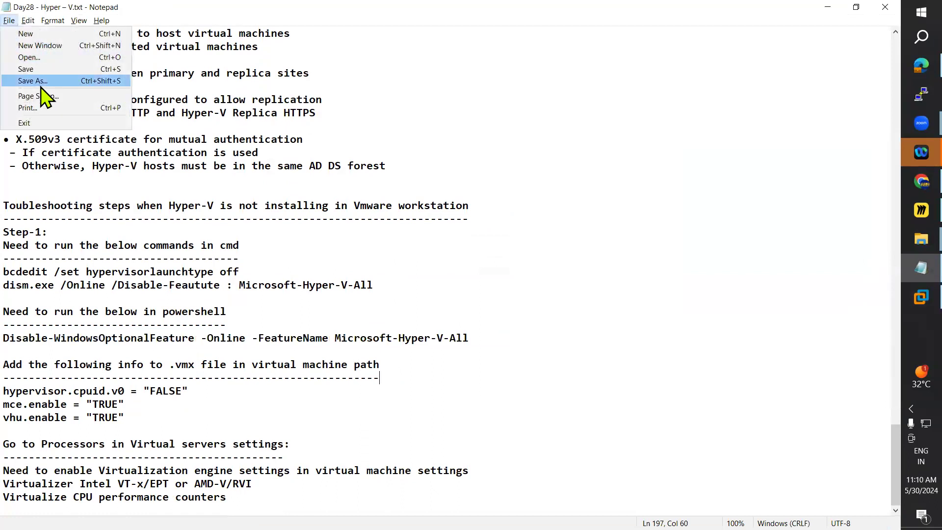
left_click(34, 67)
Step: Review the troubleshooting steps for Hyper-V not installing in VMware Workstation, and return to the DC machine's role wizard
left_click_drag(10, 205, 227, 497)
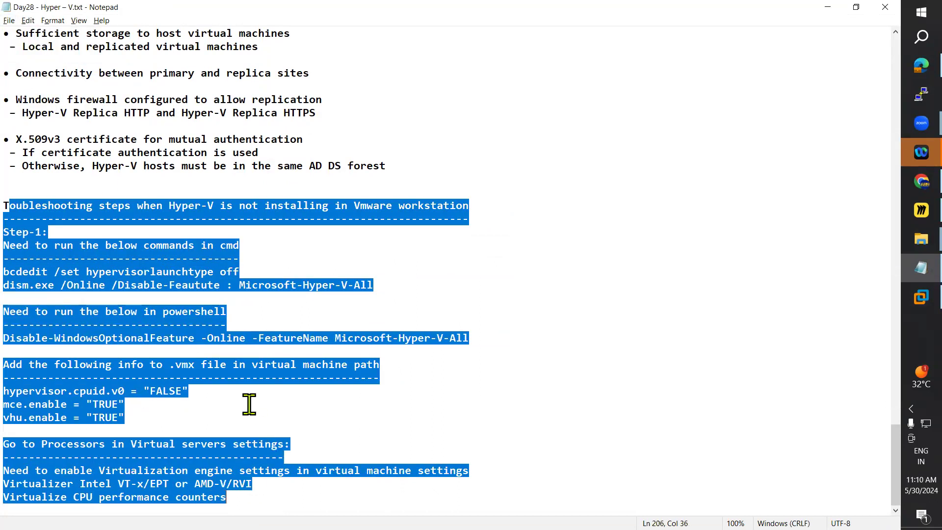
left_click(126, 351)
left_click_drag(18, 259, 358, 325)
left_click(233, 378)
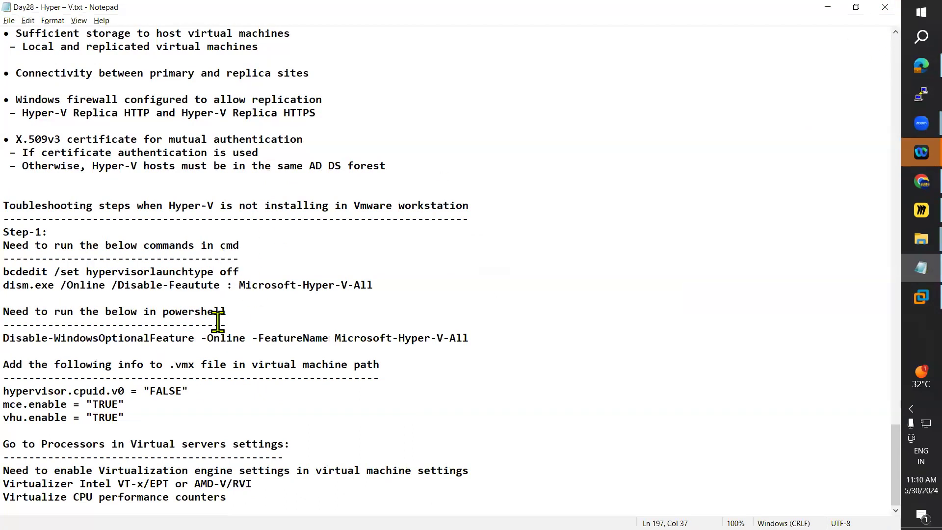
scroll(775, 94, "up", 15)
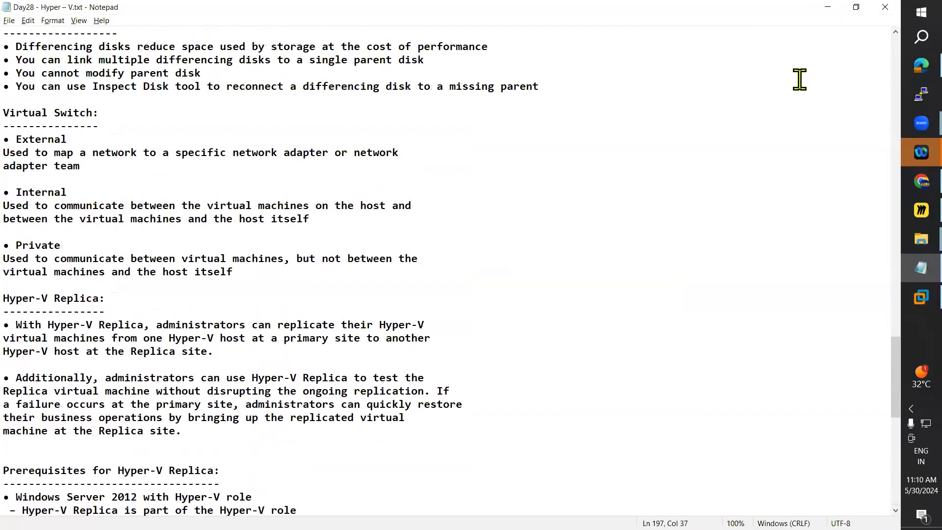
left_click(827, 7)
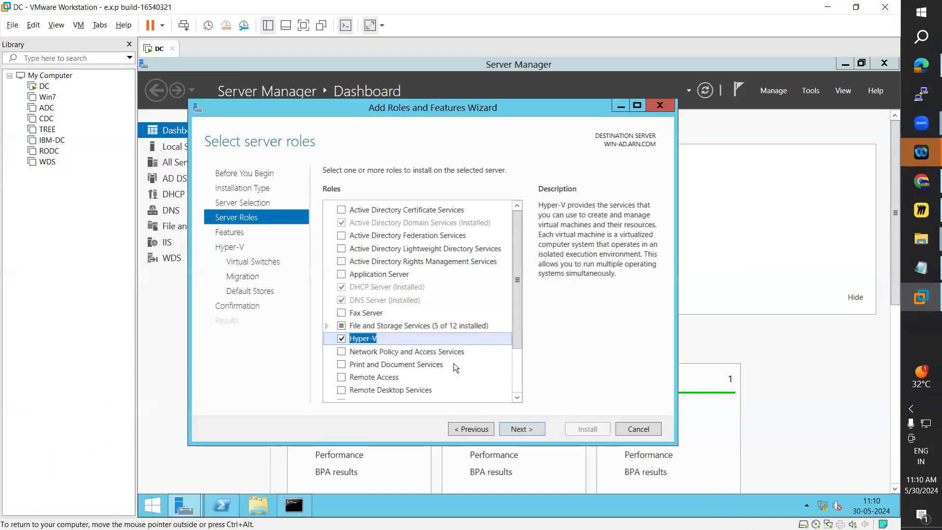
Step: Proceed with the Hyper-V role, choosing Ethernet0 for the virtual switch and leaving live migration at its defaults
left_click(530, 432)
left_click(531, 432)
left_click(530, 433)
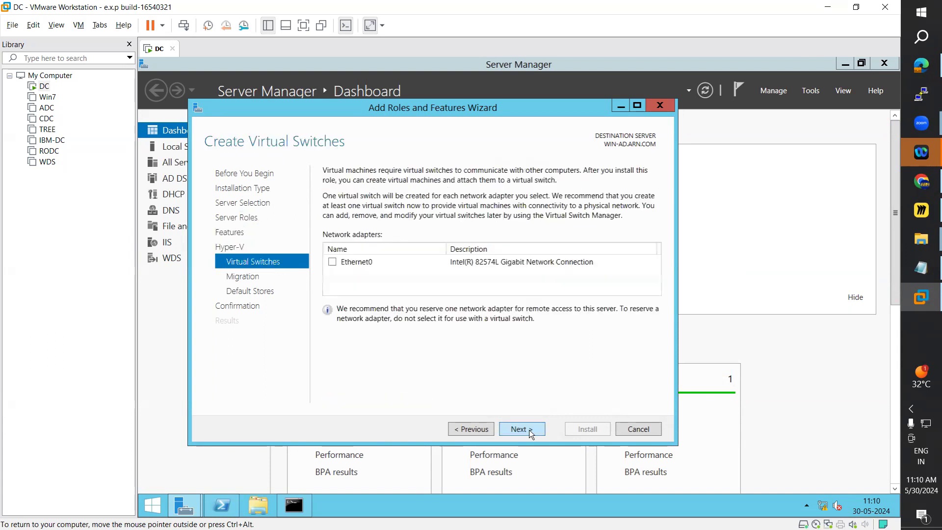
left_click(332, 262)
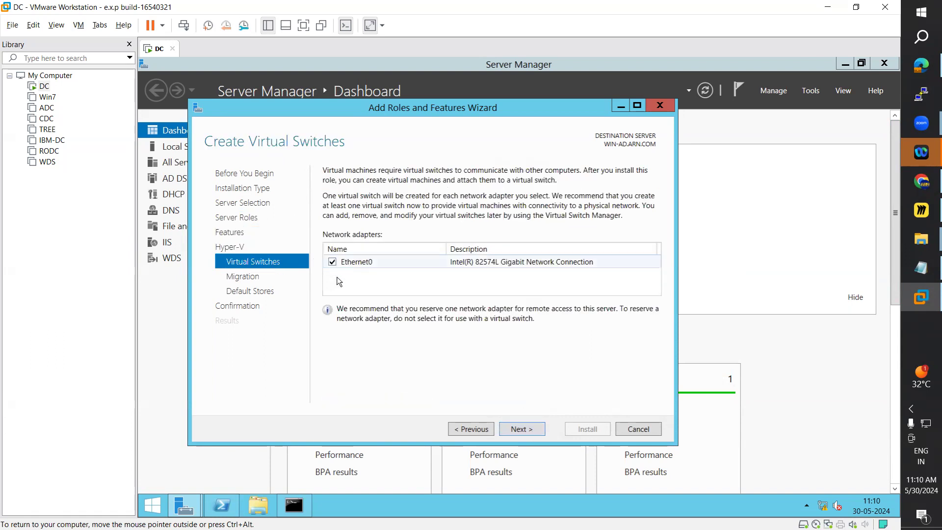
left_click(520, 429)
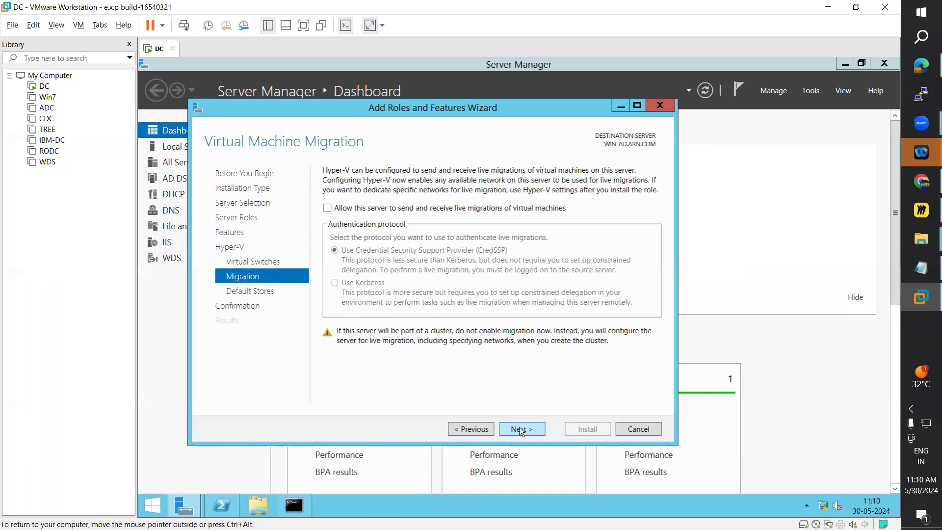
left_click(521, 430)
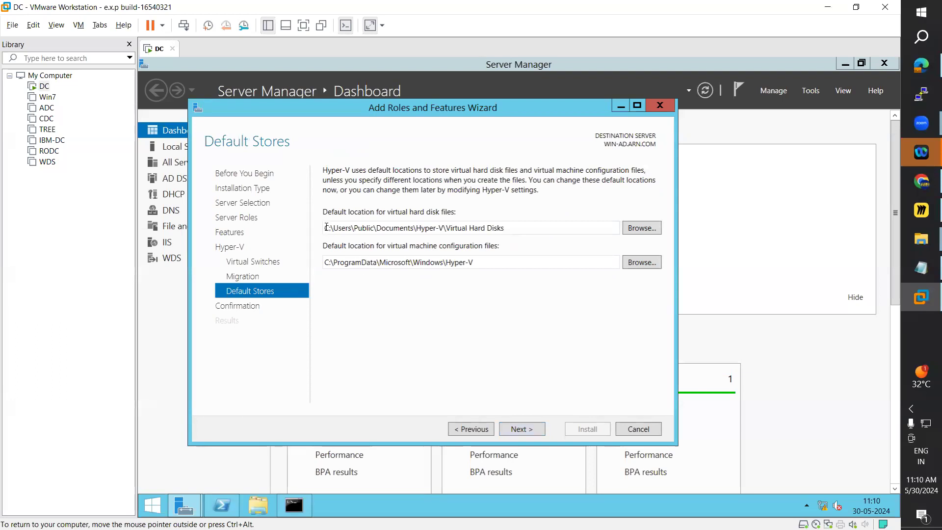
Step: Check the default virtual hard disk location and the drives in This PC, and return to the Add Roles and Features Wizard
left_click_drag(324, 229, 511, 228)
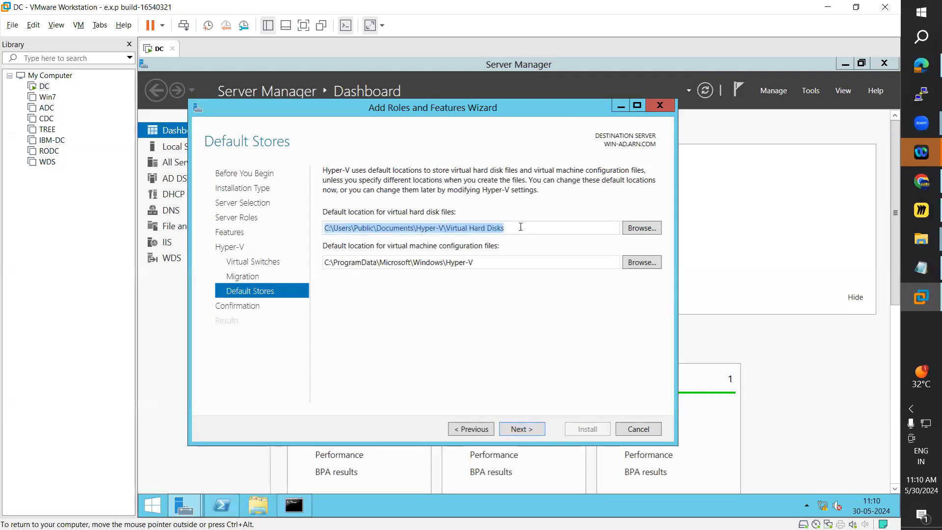
left_click(265, 505)
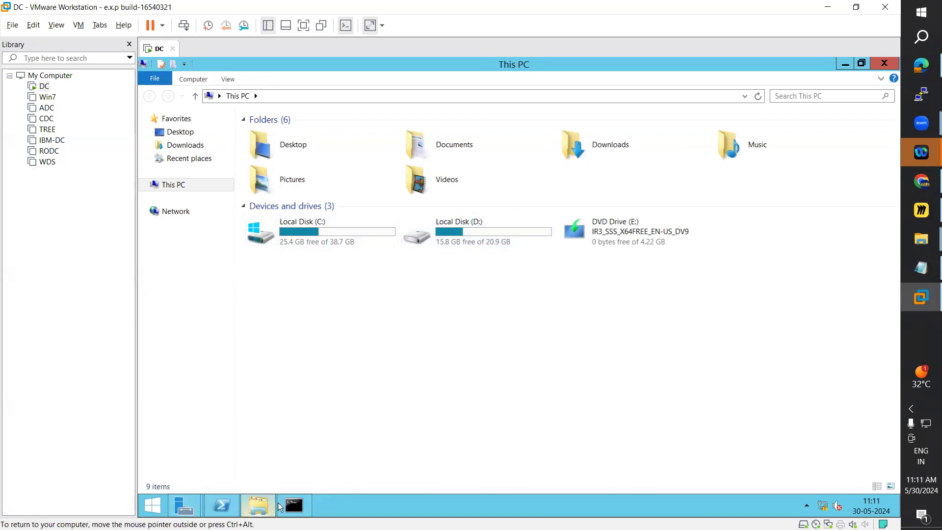
mouse_move(227, 503)
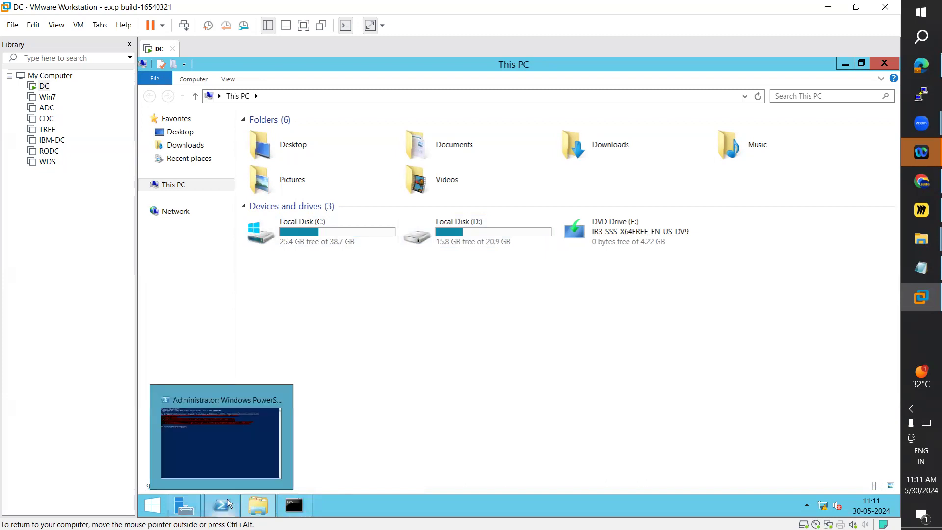
left_click(185, 505)
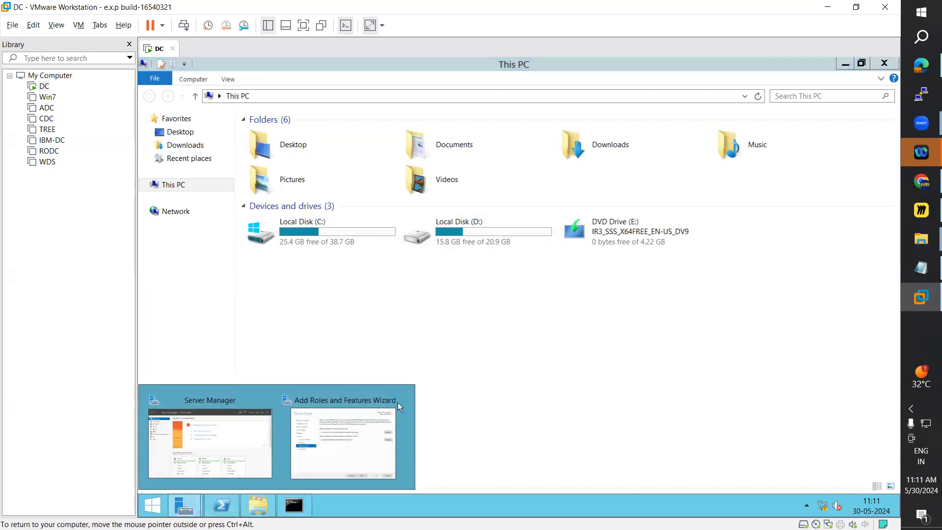
left_click(344, 441)
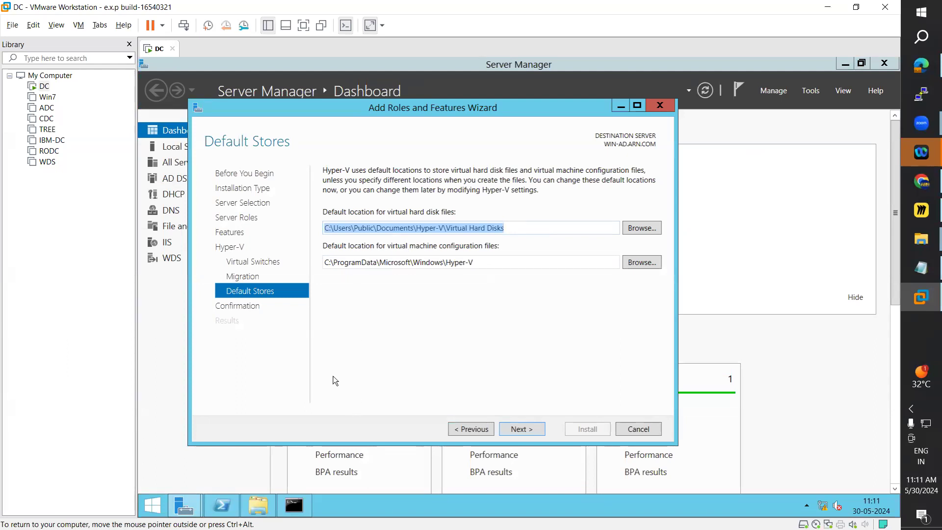
Step: Accept the default stores, allow automatic restart of the destination server, and start installing the Hyper-V role
left_click(529, 431)
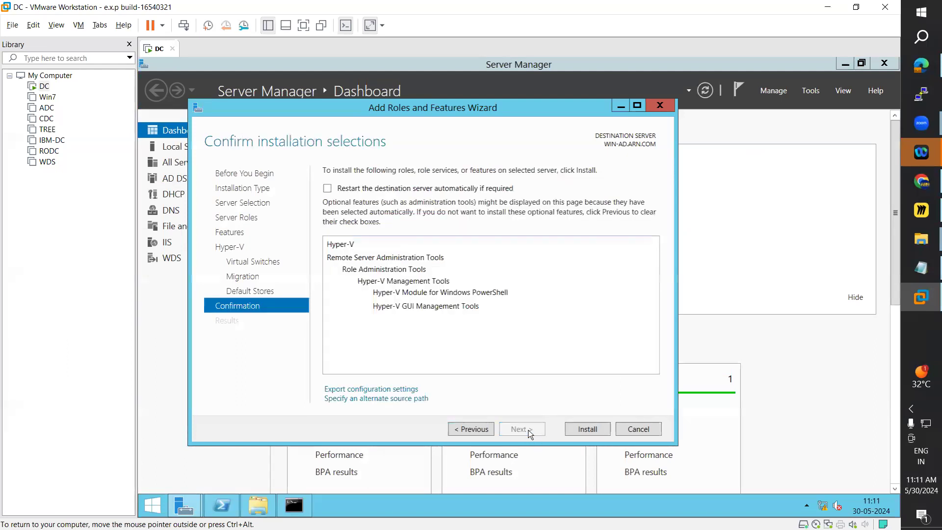
left_click(362, 190)
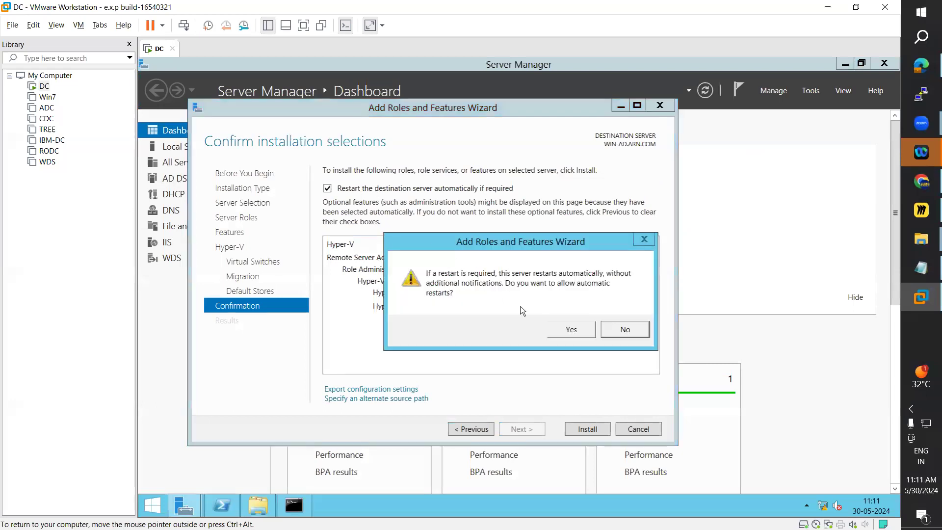
left_click(573, 328)
left_click(588, 430)
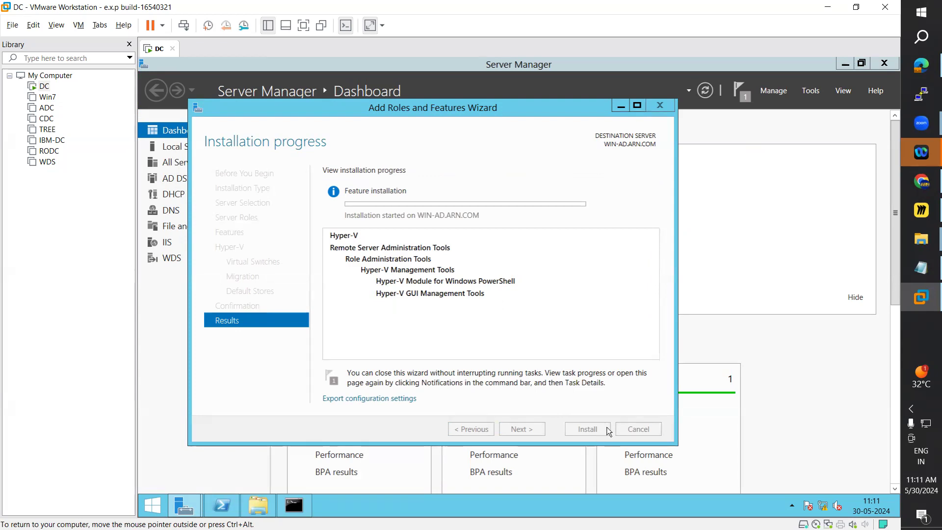
Step: Review the topic "Configuring Virtual Machine on Hyper-V" in the Day28 notes, and check the role's installation progress
left_click(905, 268)
scroll(419, 198, "up", 20)
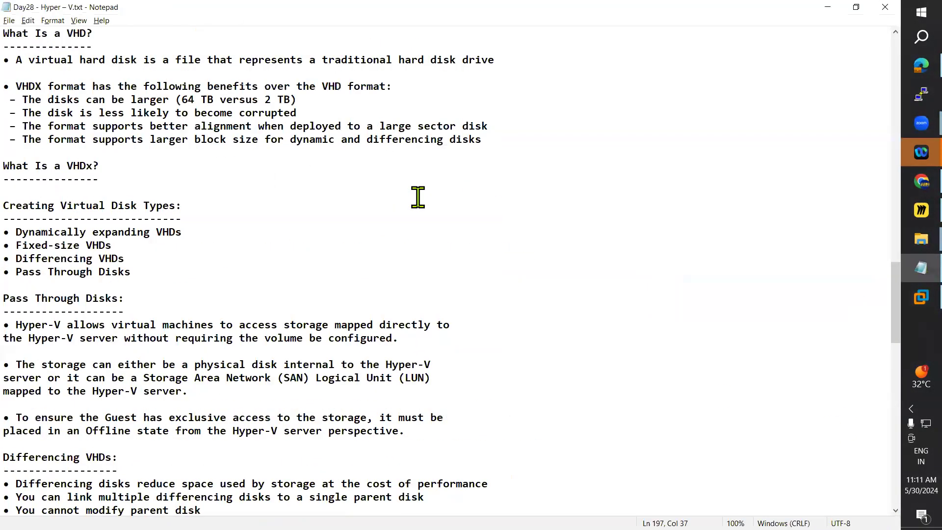
scroll(392, 256, "up", 7)
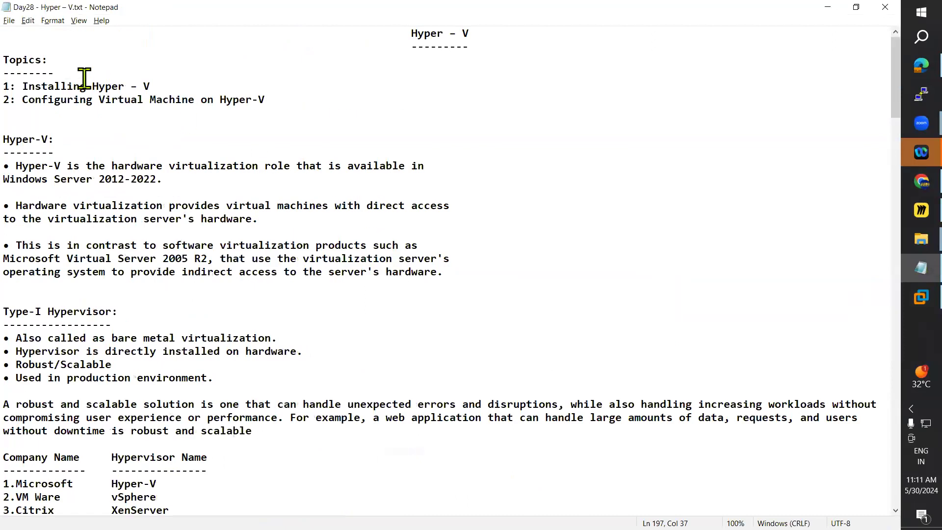
left_click(25, 100)
left_click_drag(31, 98, 270, 98)
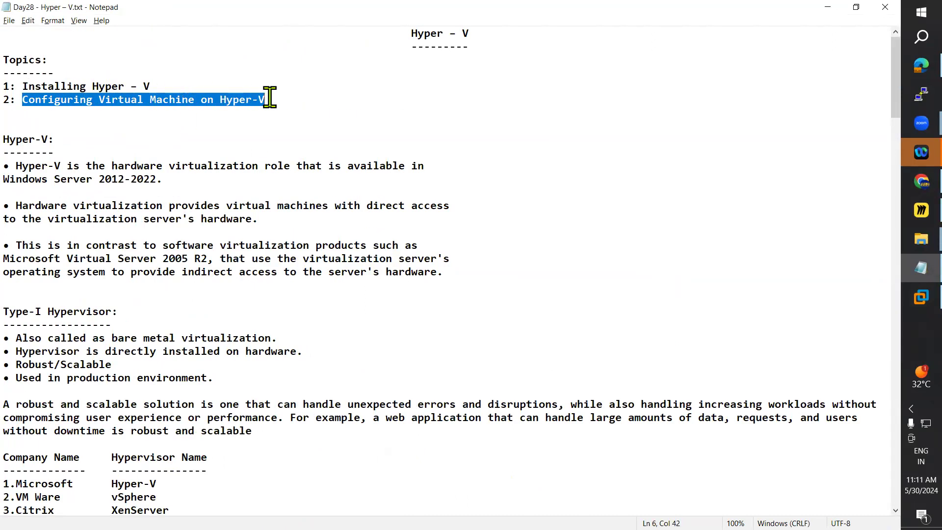
left_click(829, 11)
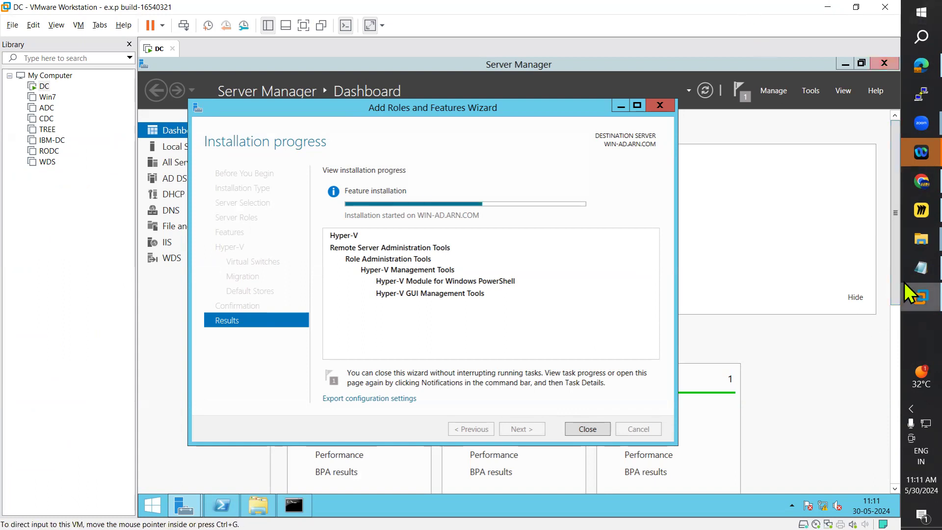
Step: Read the Day28 notes on hypervisor types, hardware requirements and the hardware of virtual machines
left_click(921, 267)
scroll(387, 276, "down", 2)
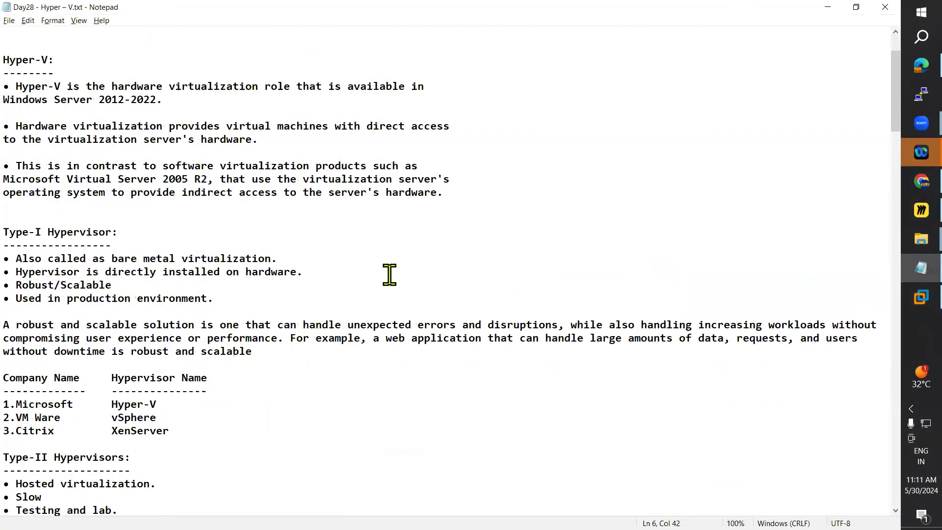
scroll(394, 266, "down", 7)
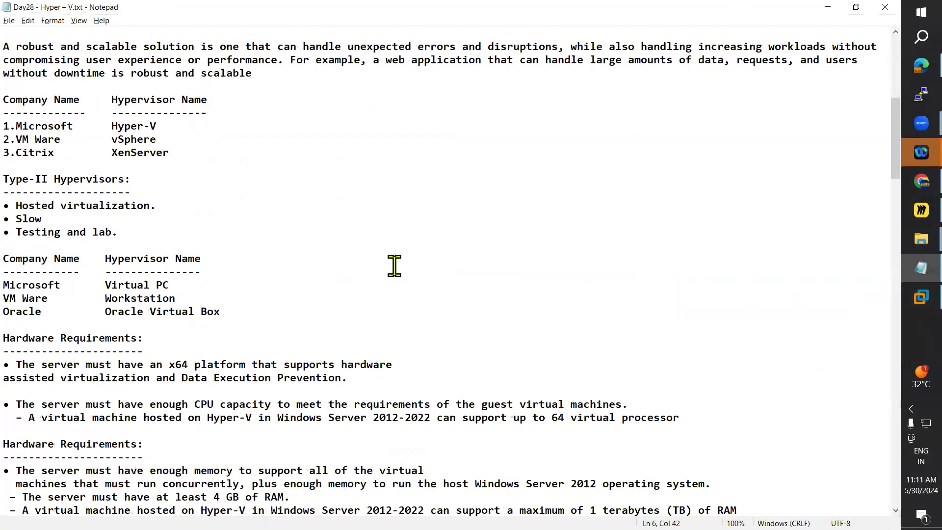
scroll(394, 266, "down", 1)
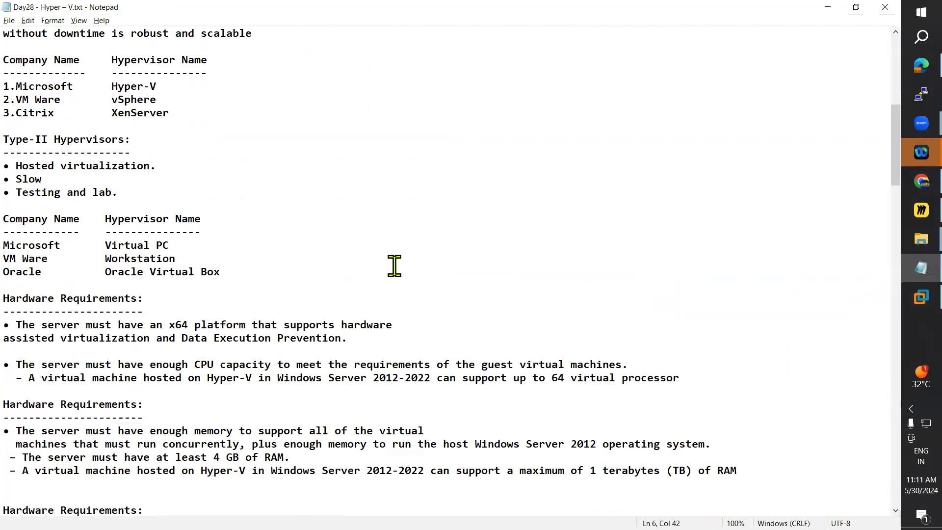
scroll(395, 265, "down", 4)
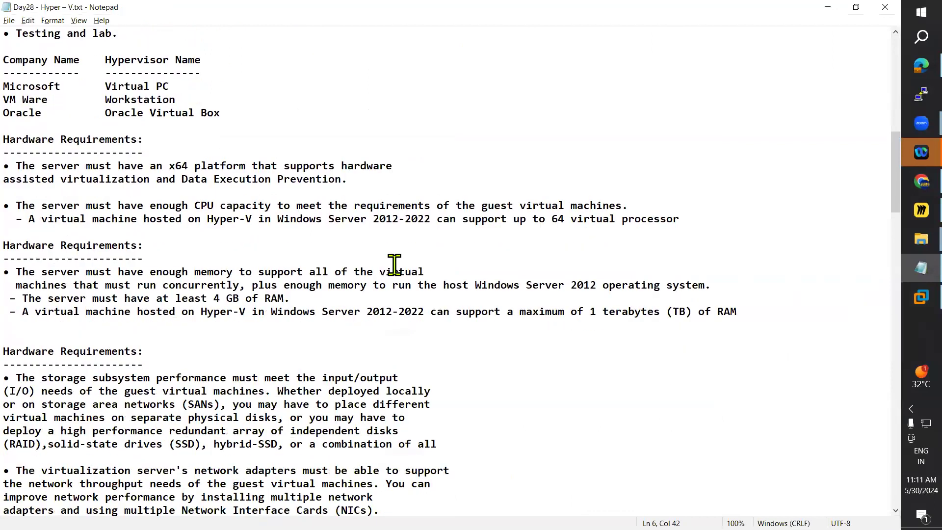
scroll(394, 265, "down", 2)
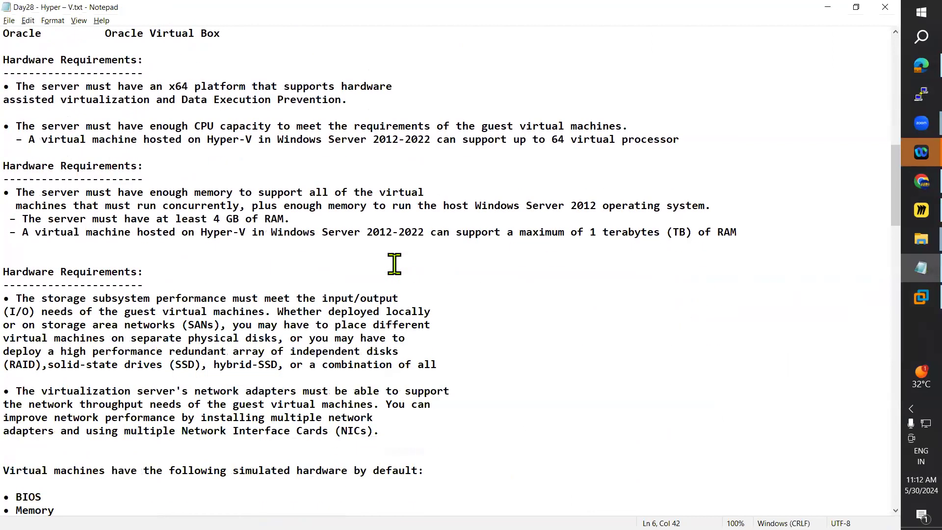
scroll(395, 265, "down", 2)
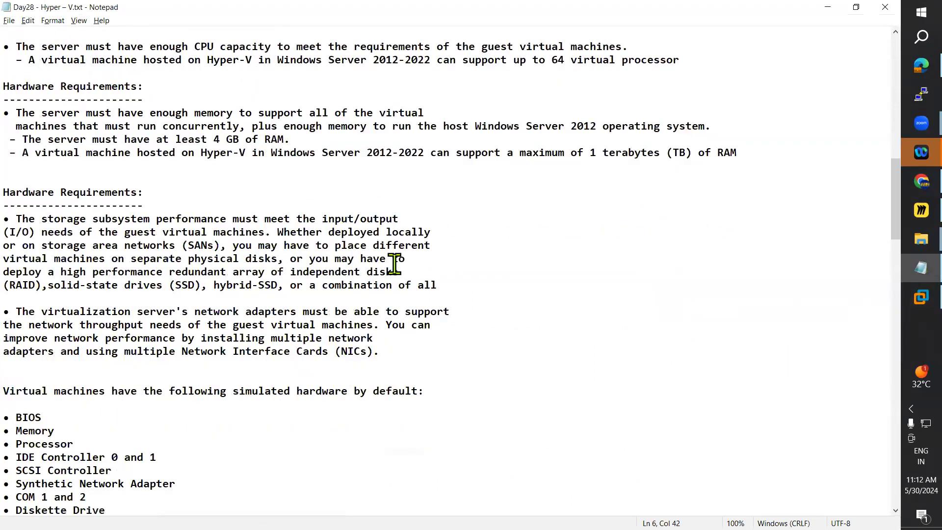
scroll(394, 265, "down", 7)
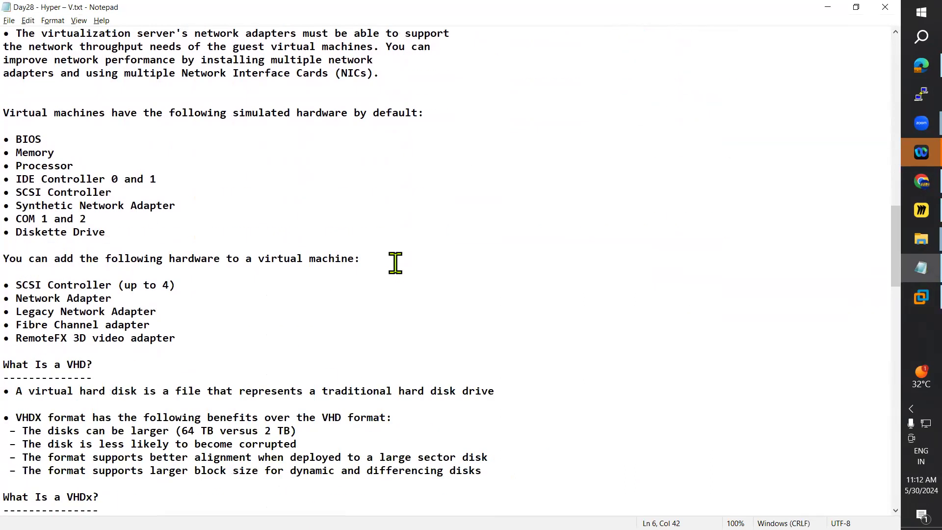
scroll(395, 263, "down", 4)
scroll(395, 264, "down", 1)
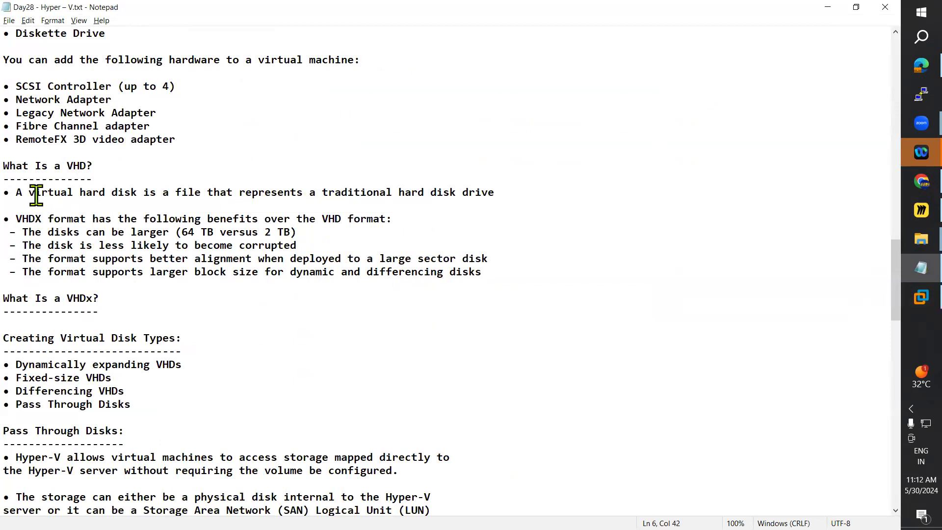
Step: Examine the notes on VHD and VHDX, virtual disk types, pass-through disks, virtual switches and Hyper-V Replica
left_click_drag(4, 165, 204, 331)
scroll(268, 298, "up", 2)
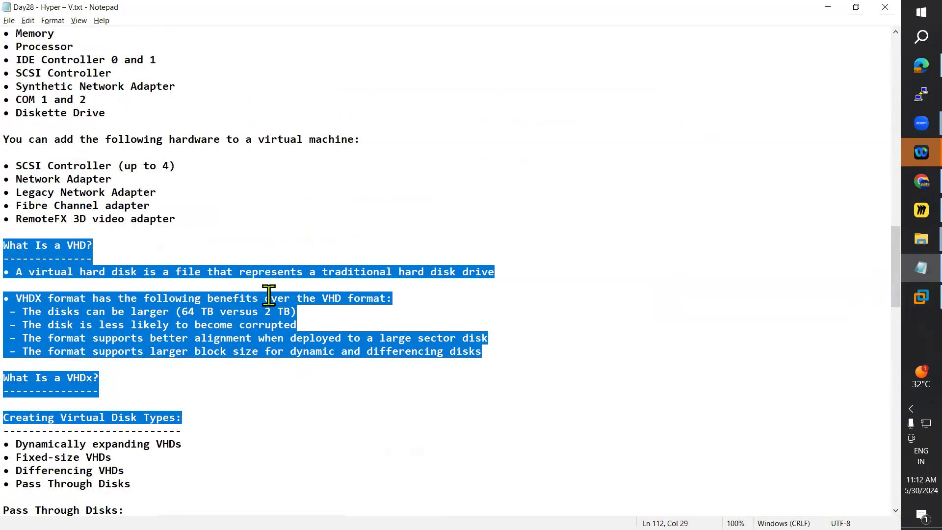
scroll(268, 298, "up", 5)
scroll(269, 292, "down", 10)
scroll(269, 294, "down", 1)
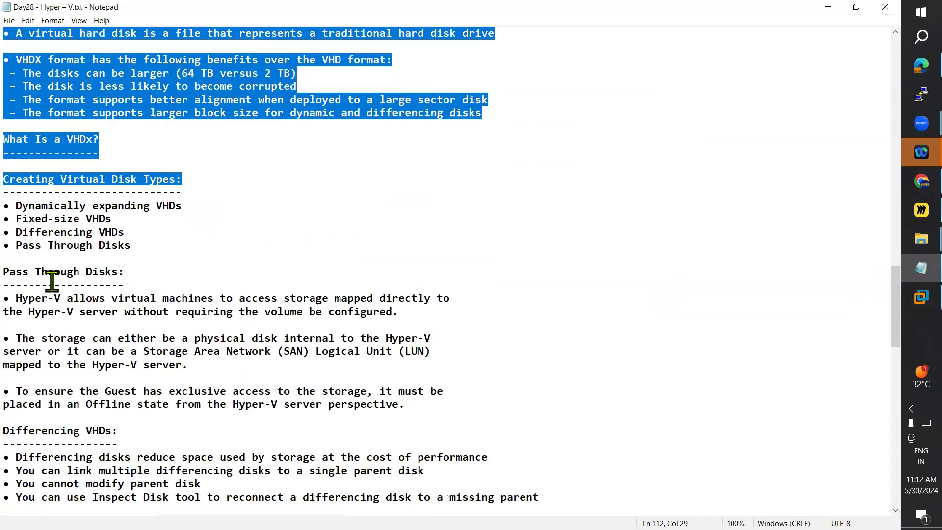
left_click_drag(47, 280, 163, 351)
scroll(195, 345, "down", 5)
scroll(137, 304, "down", 4)
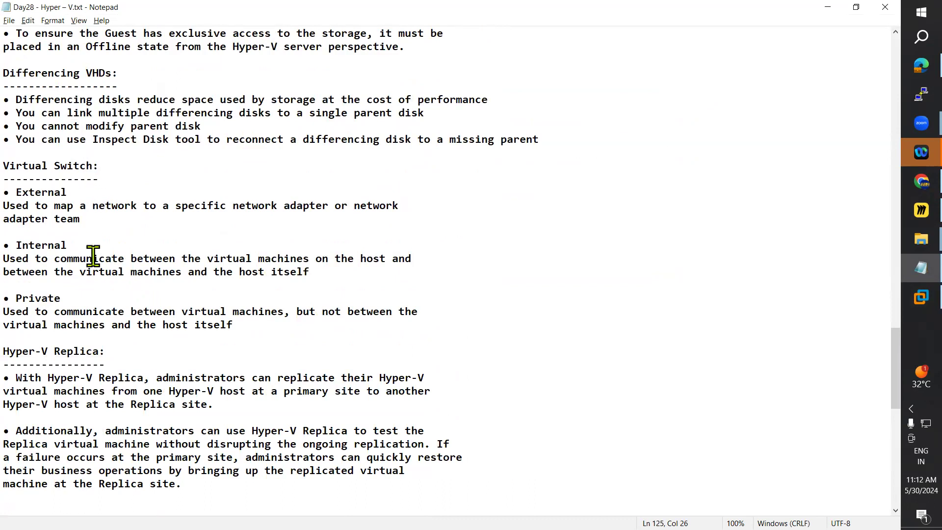
left_click_drag(5, 352, 162, 380)
left_click(249, 445)
Step: Return to the Topics list of the notes and highlight "Installing Hyper – V" and "Configuring Virtual Machine on Hyper-V"
scroll(284, 395, "up", 20)
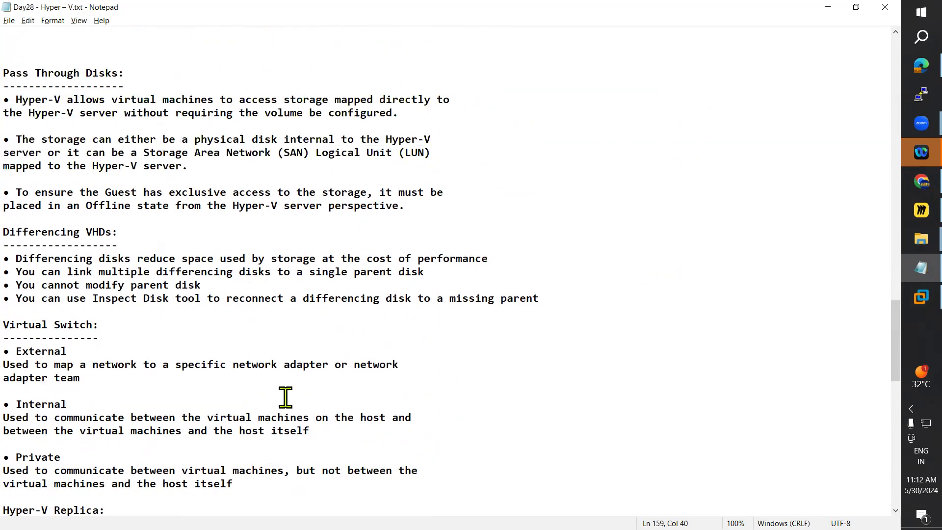
scroll(271, 378, "up", 20)
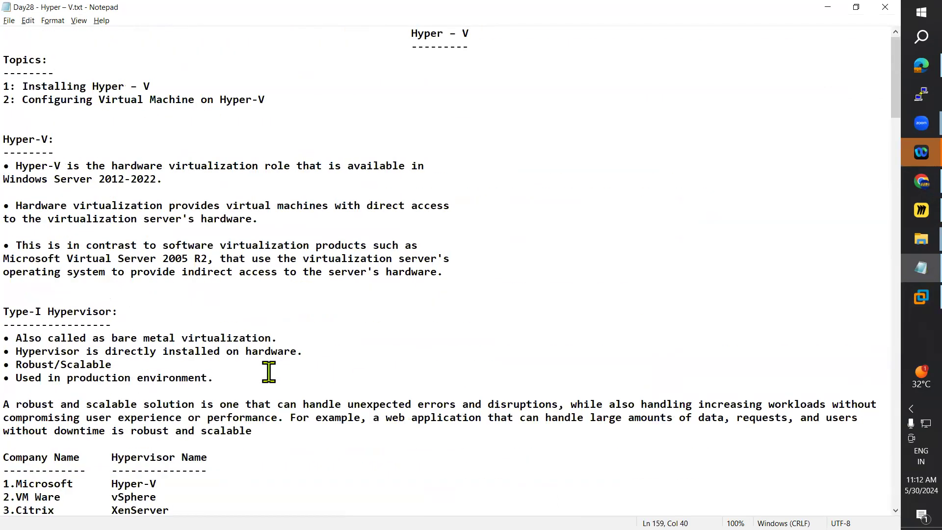
left_click_drag(25, 87, 157, 80)
left_click_drag(29, 100, 264, 93)
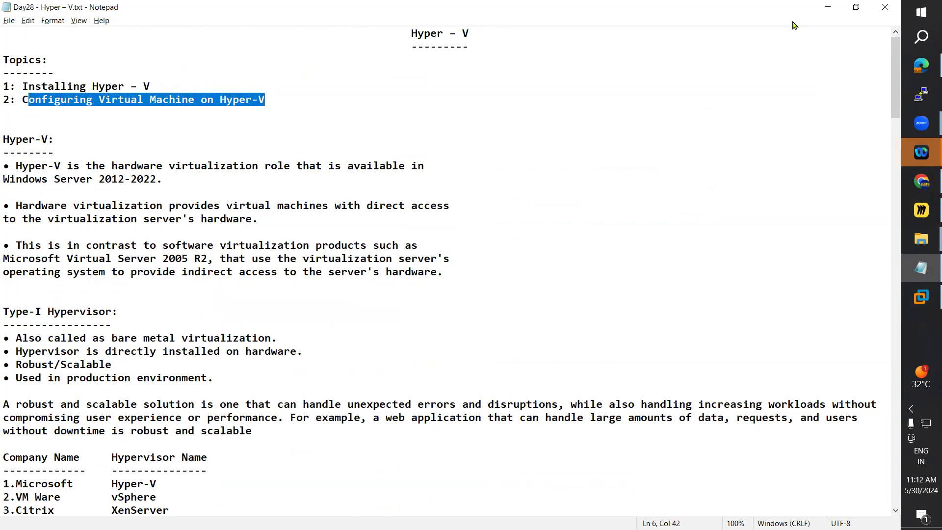
Step: Check the DC virtual machine's restart in VMware Workstation, with a brief look at the Hyper-V board in Miro
left_click(828, 8)
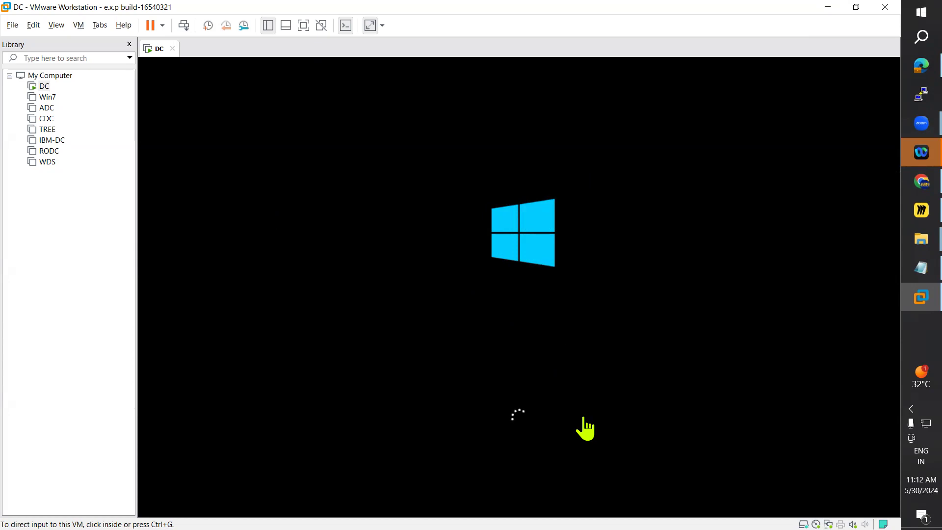
left_click(903, 212)
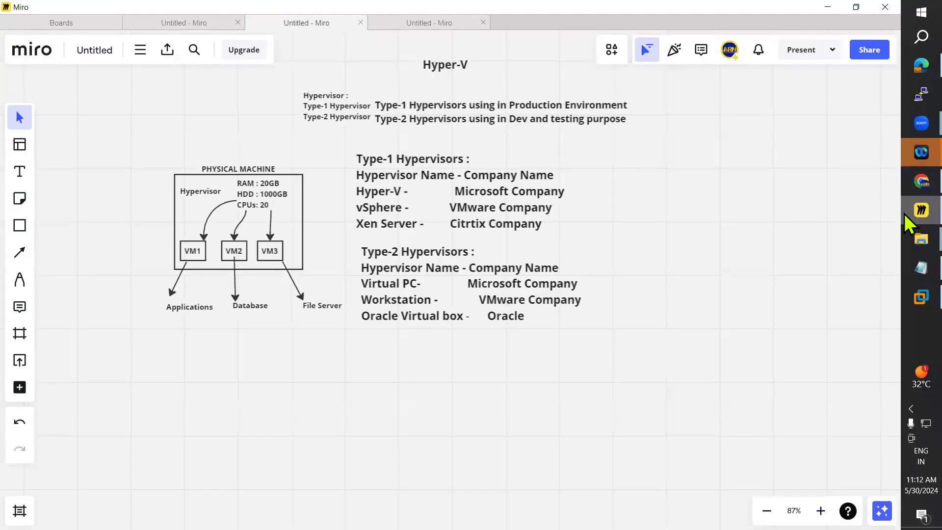
left_click(904, 212)
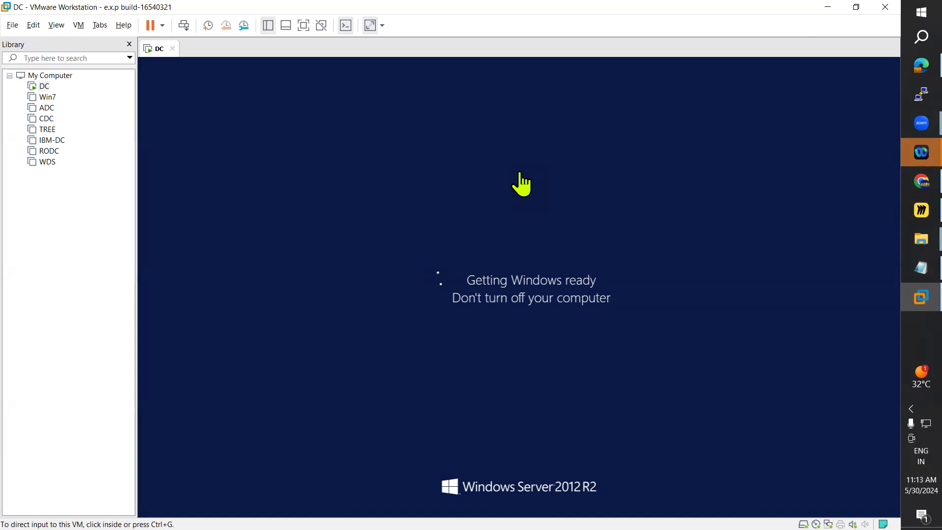
Step: Review the Day28 notes in Notepad on Hyper-V and the Type-I and Type-II hypervisors, and put the notes away
left_click(906, 266)
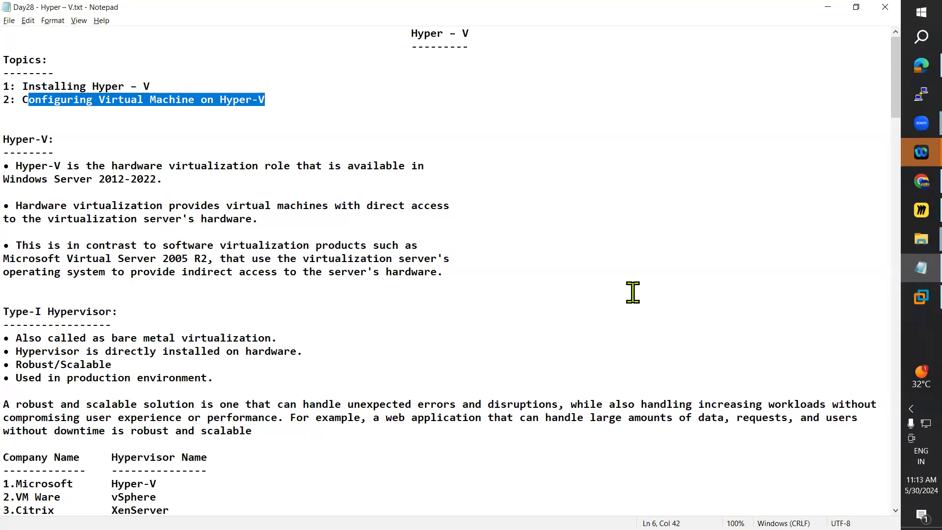
scroll(633, 291, "down", 2)
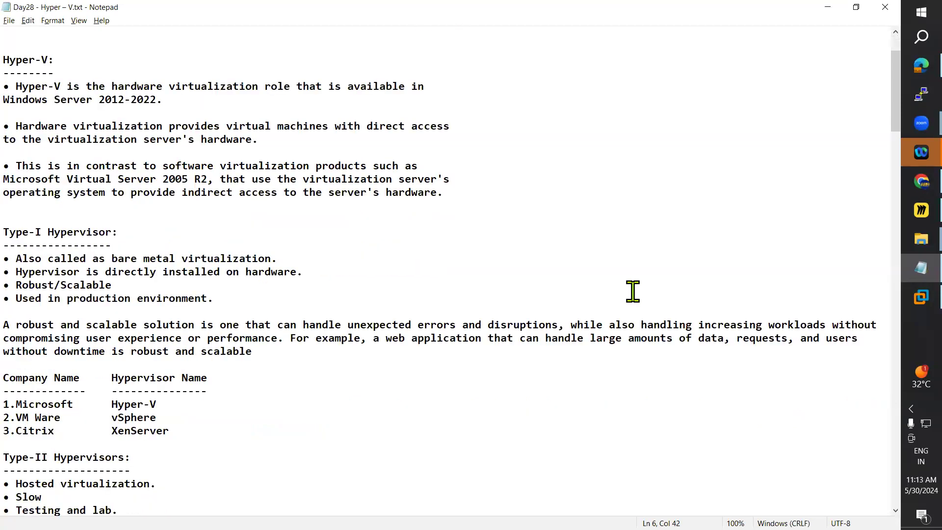
scroll(632, 292, "down", 1)
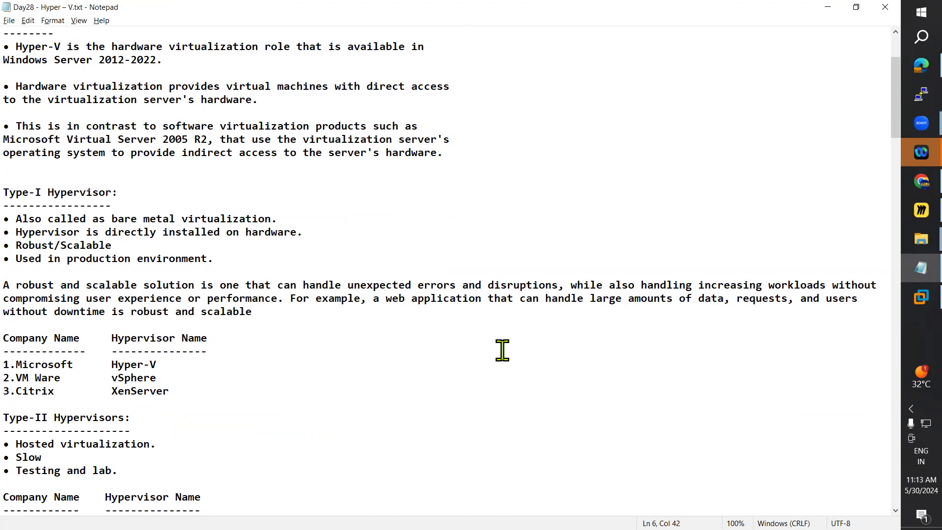
left_click(828, 7)
Step: Highlight the physical machine diagram on the Miro Hyper-V board, and return to VMware Workstation to check DC's startup
left_click(906, 211)
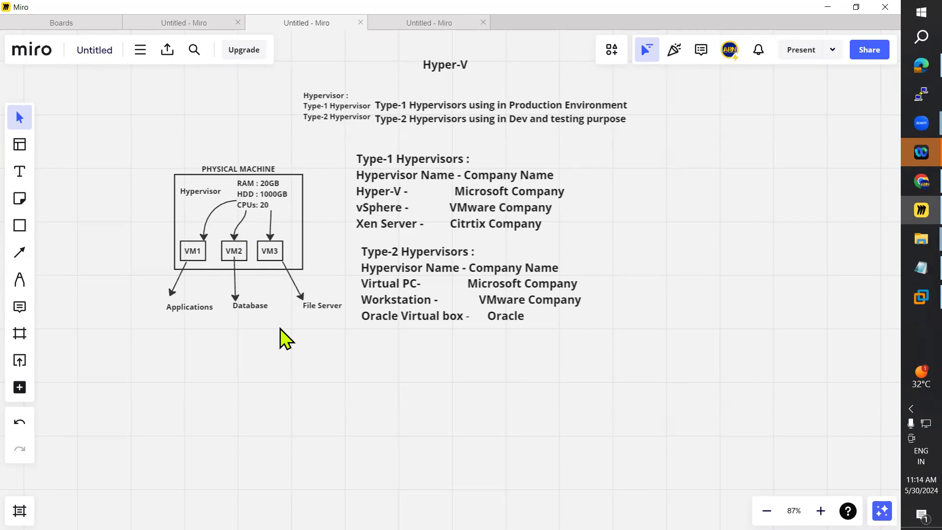
left_click_drag(363, 365, 169, 181)
left_click(238, 435)
left_click(913, 297)
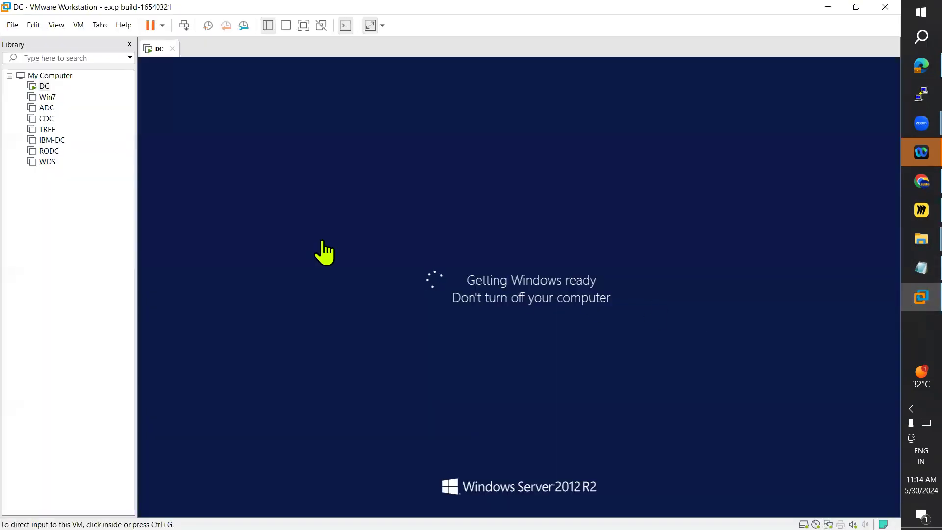
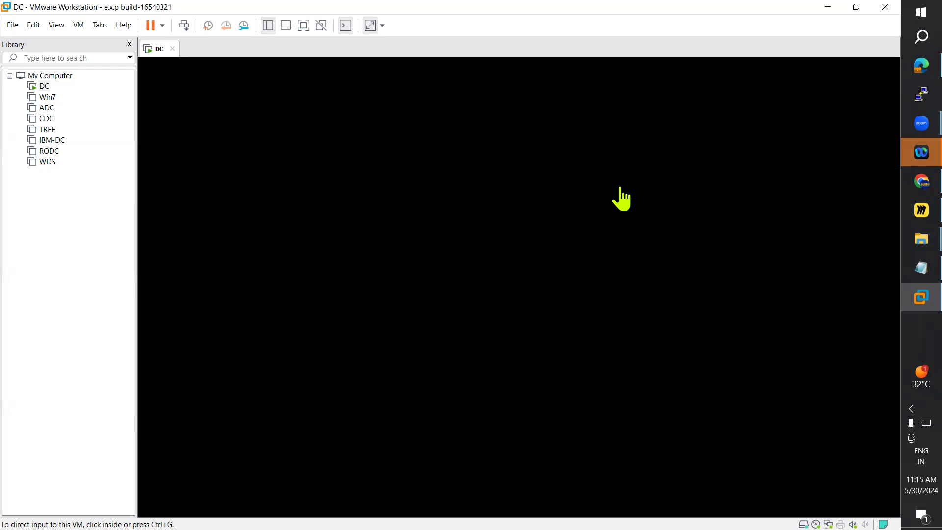
Step: Review the Type-1 and Type-2 hypervisor lists on the Miro board, and return to VMware Workstation to check DC's restart
left_click(86, 247)
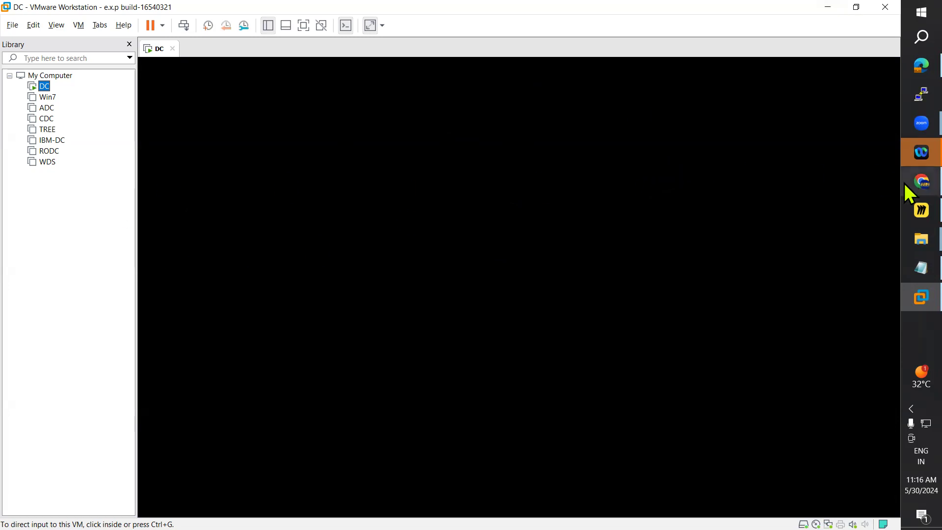
left_click(905, 221)
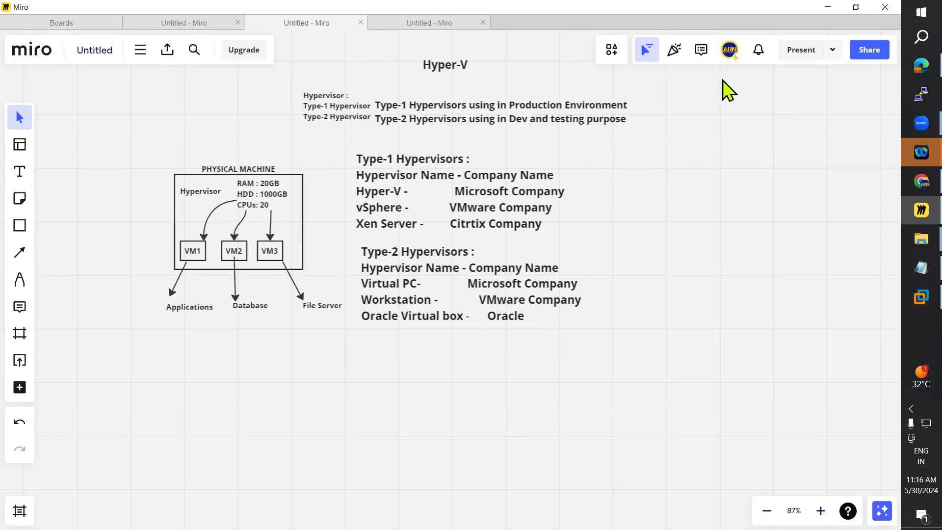
left_click(828, 7)
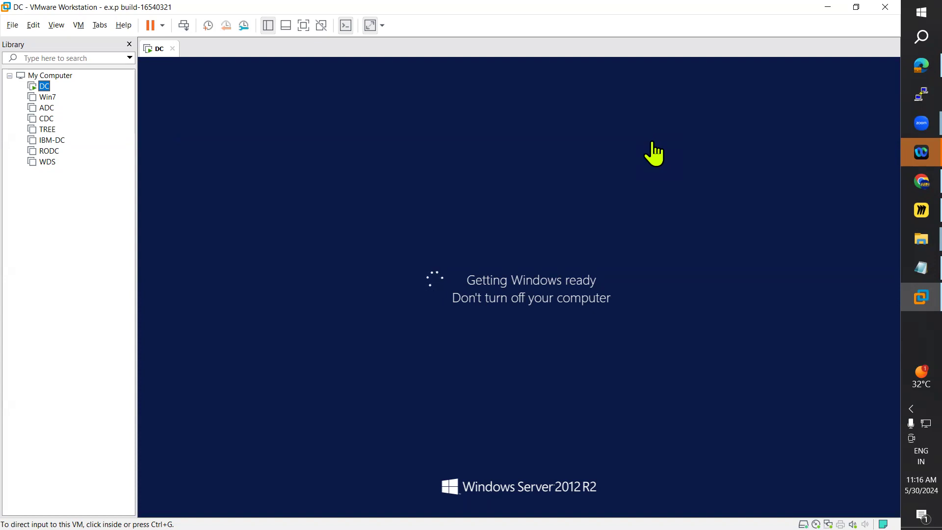
Step: Switch to the Day28 notes in Notepad and add a "Step-2:" label above the .vmx file instructions in the Hyper-V troubleshooting section
left_click(905, 275)
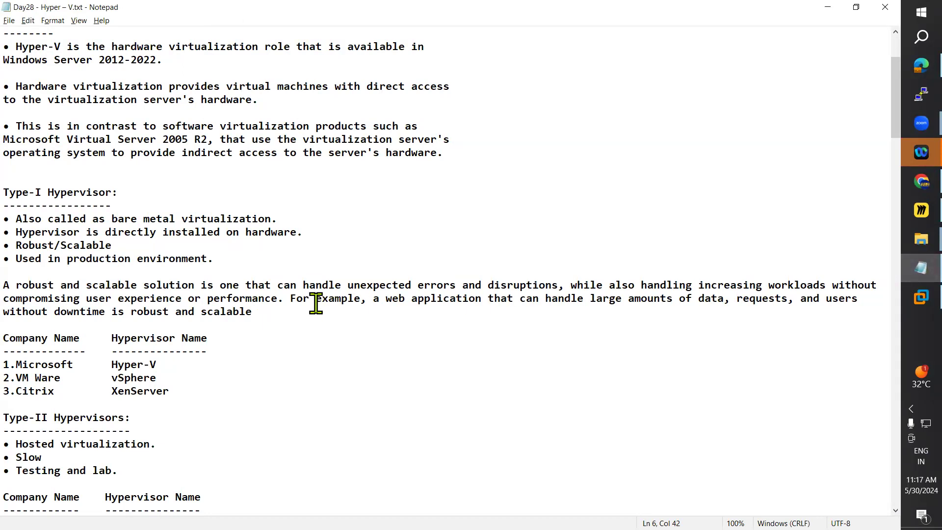
scroll(316, 303, "down", 4)
scroll(315, 302, "down", 14)
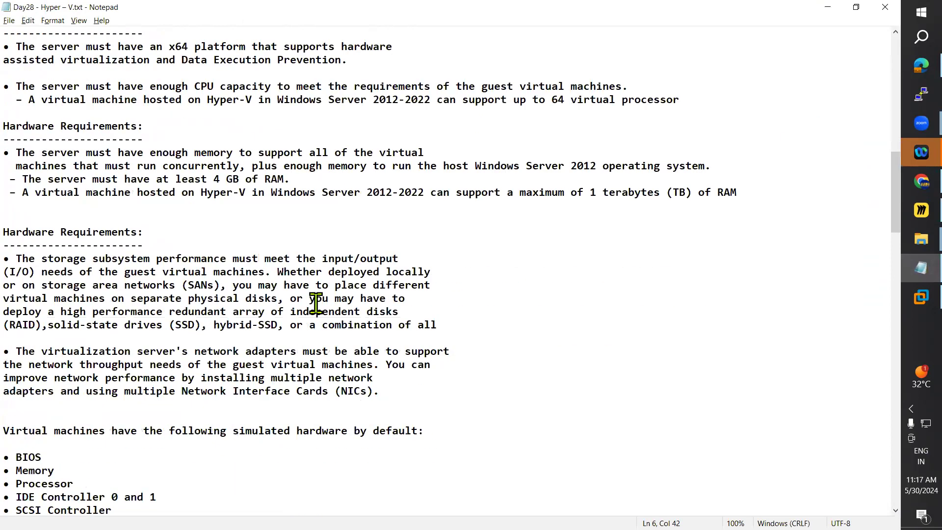
scroll(316, 302, "down", 5)
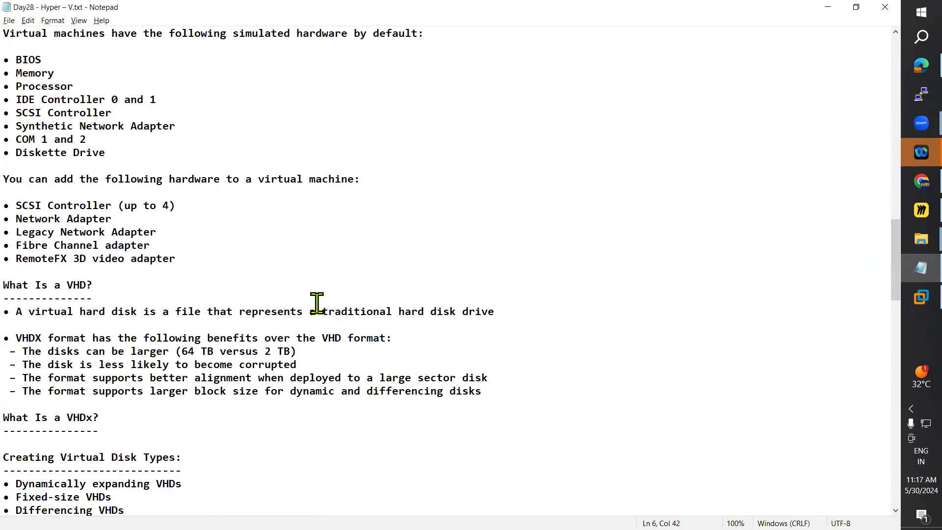
scroll(316, 303, "down", 18)
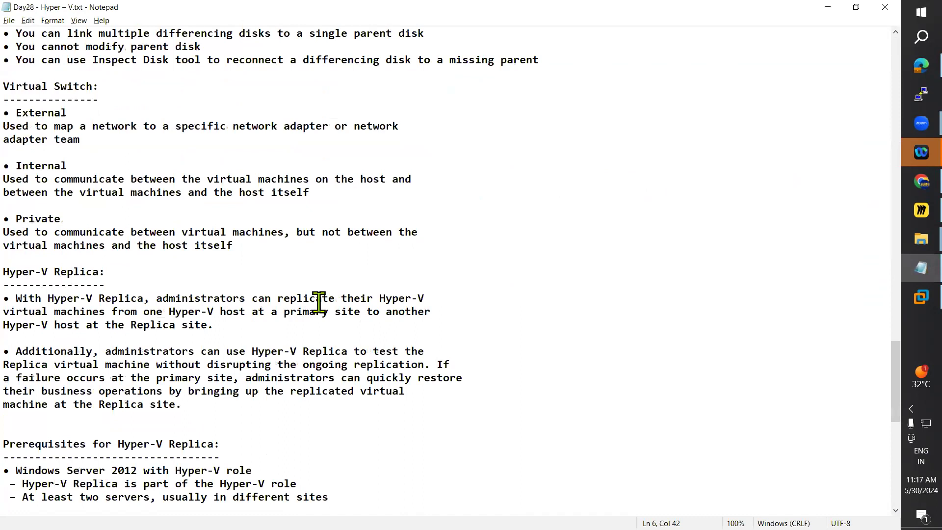
scroll(319, 302, "down", 12)
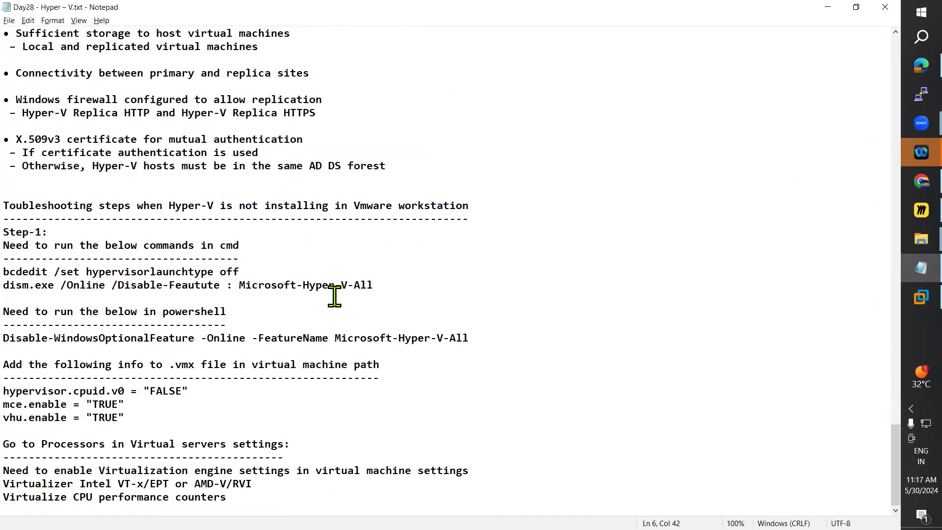
left_click(93, 234)
key("shift+Home")
key("ctrl+c")
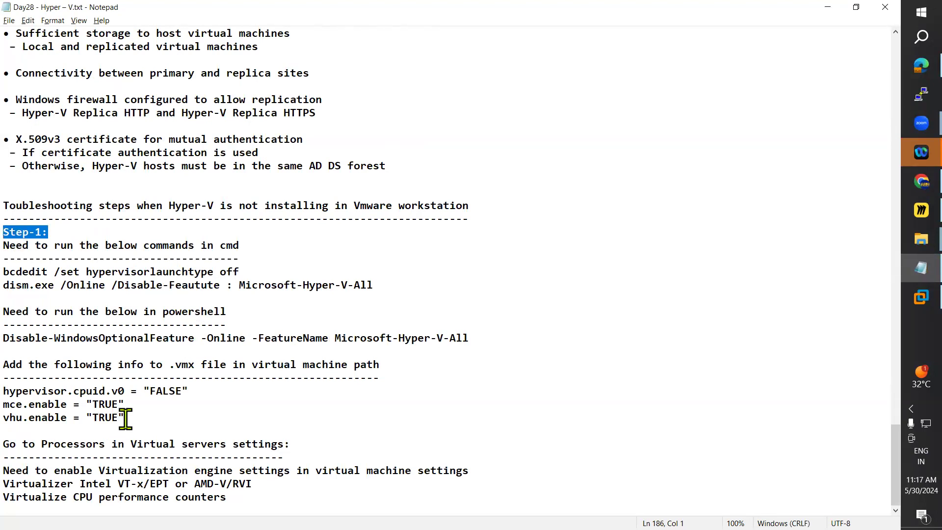
left_click(22, 351)
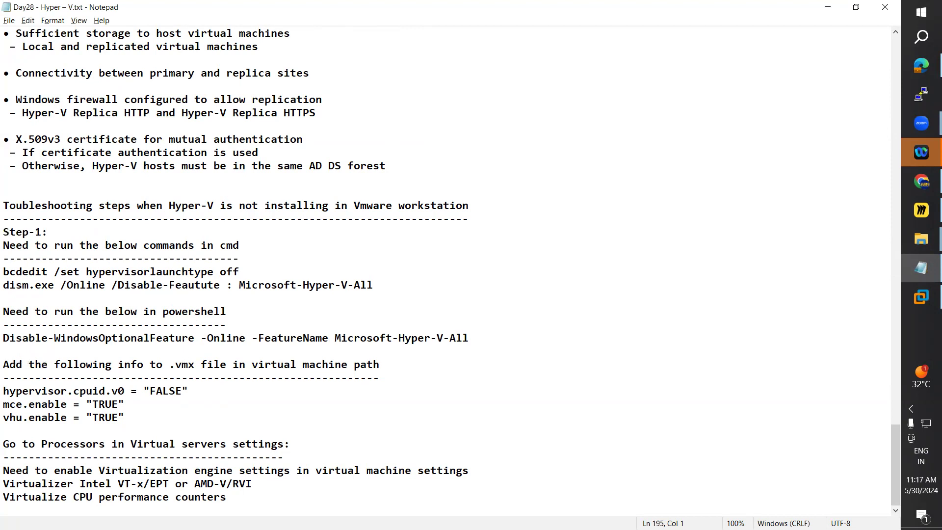
key("Return")
key("ctrl+v")
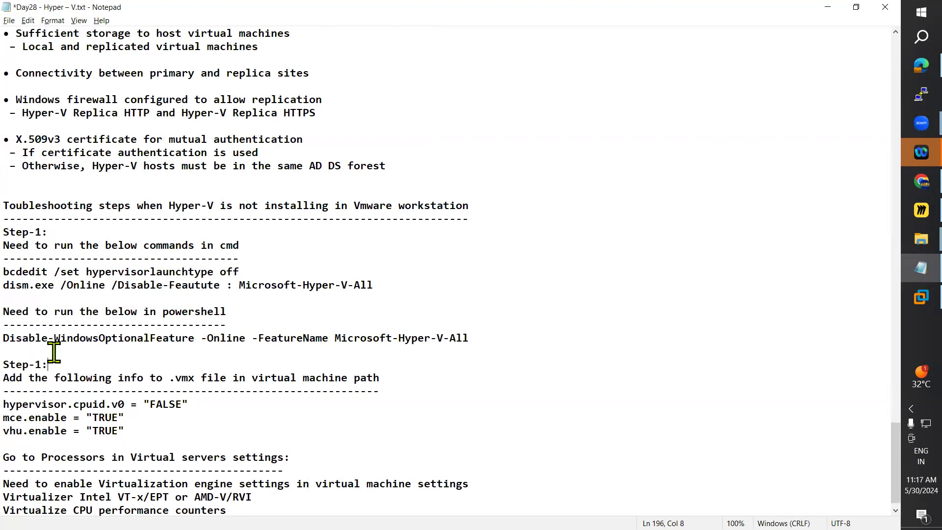
key("BackSpace")
type("2")
Step: Add a "Step-3:" label above "Go to Processors in Virtual servers settings:" and save the notes
left_click_drag(48, 365, 20, 371)
key("ctrl+c")
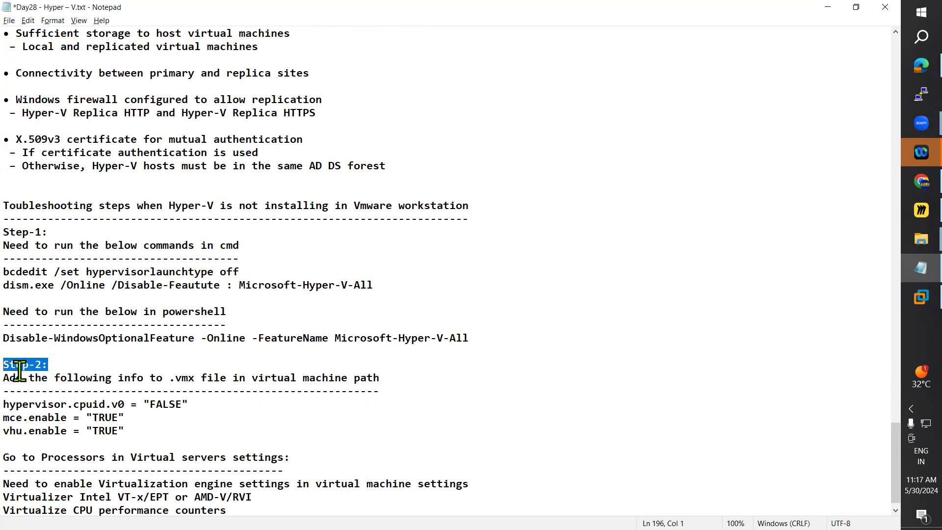
left_click(21, 448)
key("Return")
key("ctrl+v")
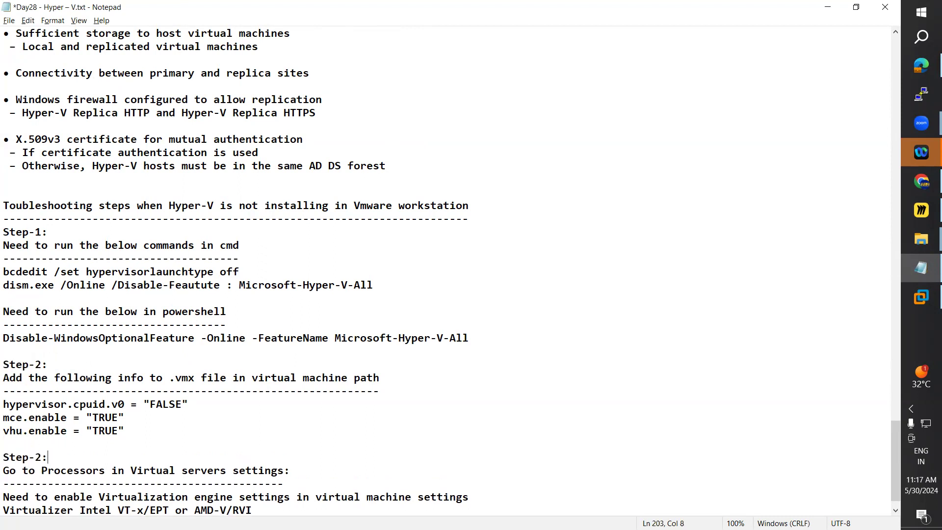
key("BackSpace")
type("3")
key("alt+f")
key("s")
key("alt+f")
key("s")
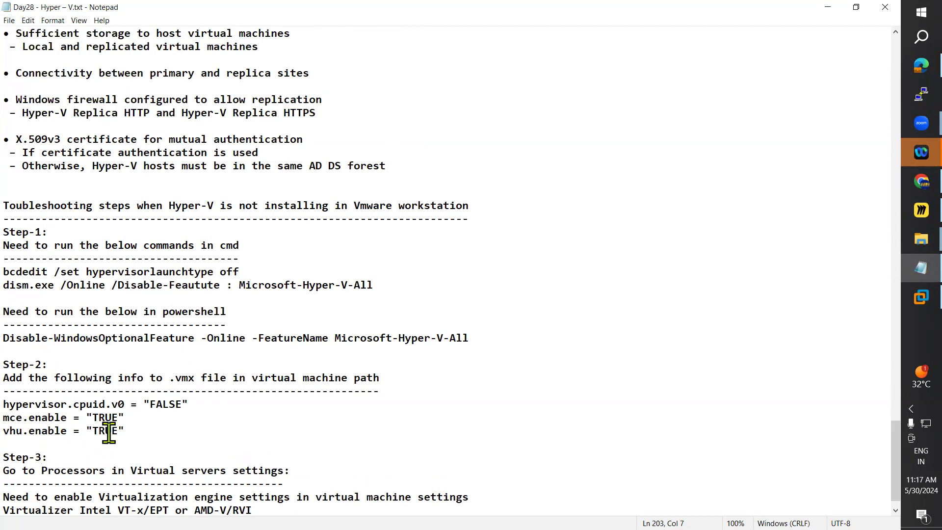
Step: Return to VMware Workstation, send Ctrl+Alt+Del to DC, and sign in to the administrator account with its password
left_click(827, 7)
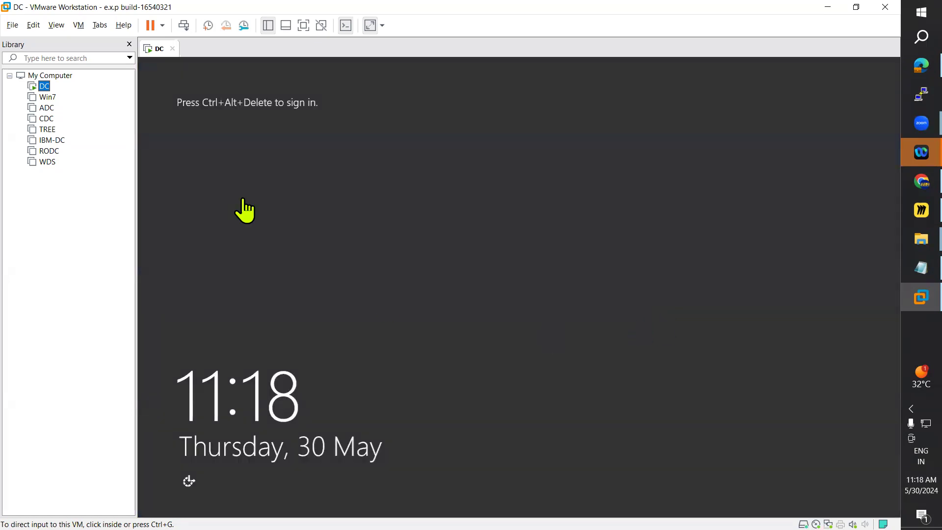
left_click(83, 27)
left_click(85, 29)
left_click(84, 28)
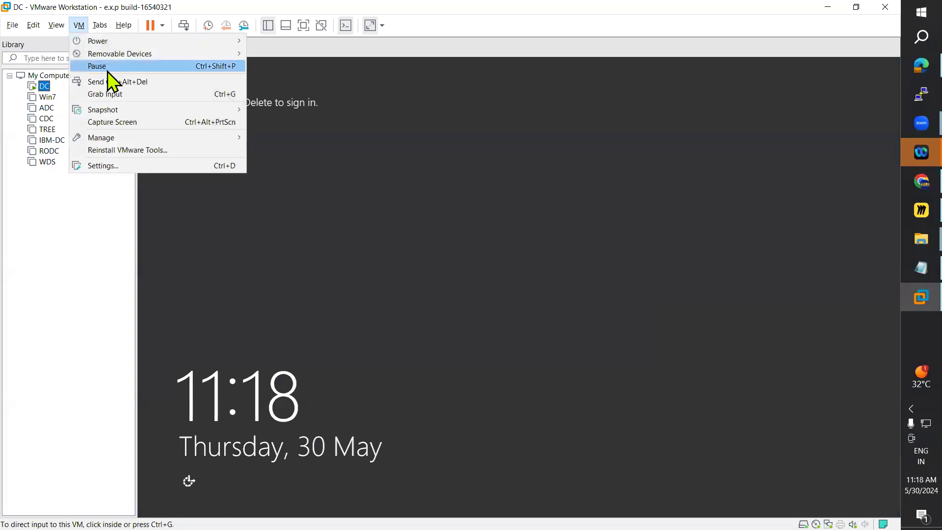
left_click(81, 78)
left_click(514, 222)
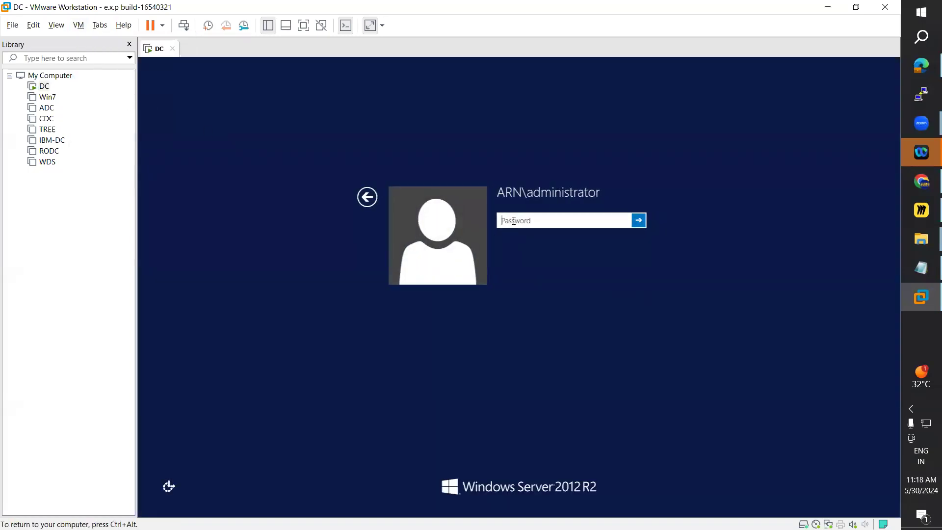
type("•••••••••")
key("Return")
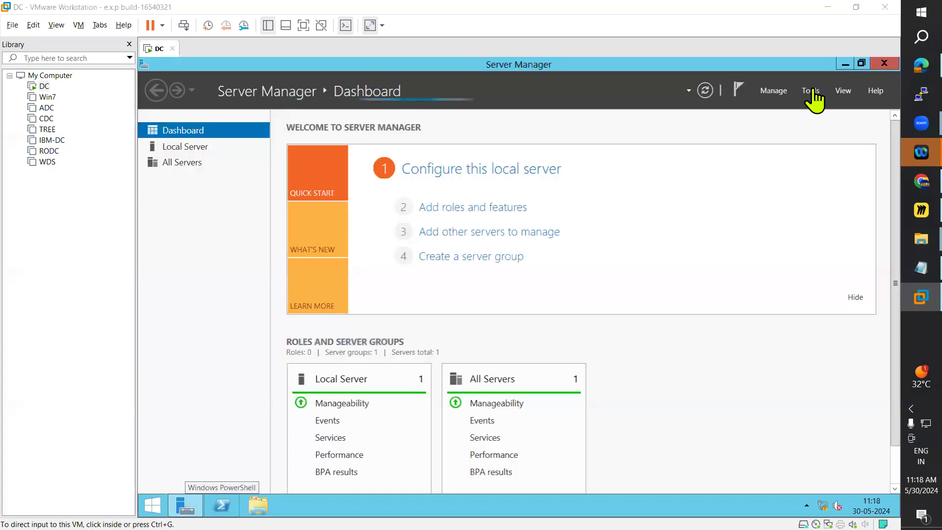
Step: Check the Hyper-V installation progress in the Add Roles and Features Wizard and close the wizard
left_click(813, 89)
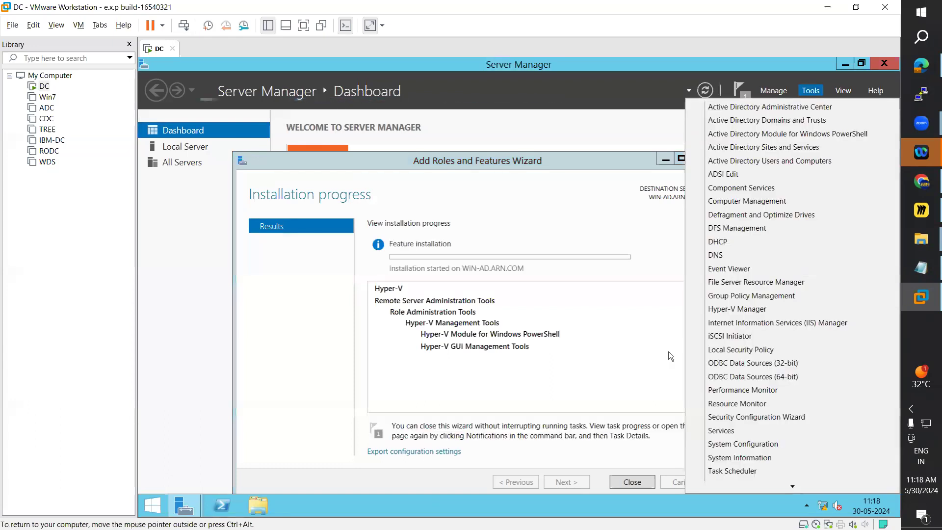
left_click(728, 61)
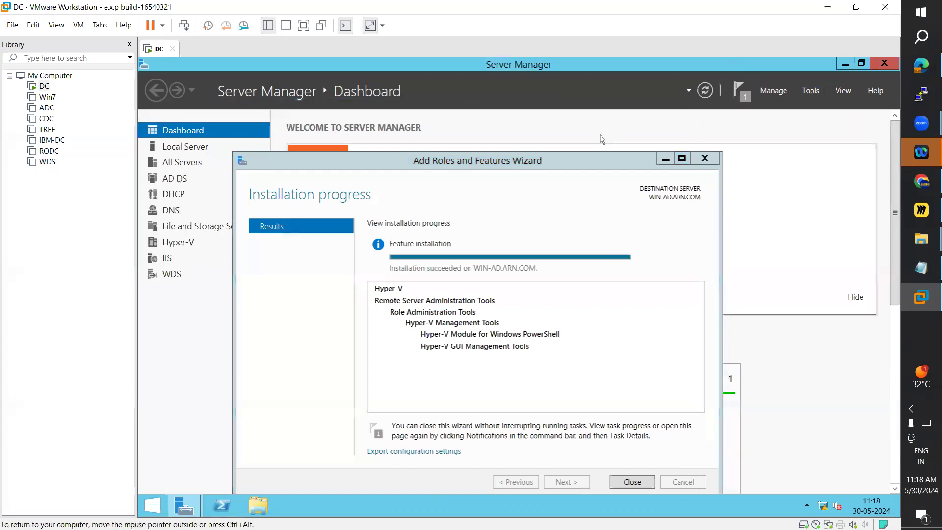
left_click_drag(575, 166, 571, 132)
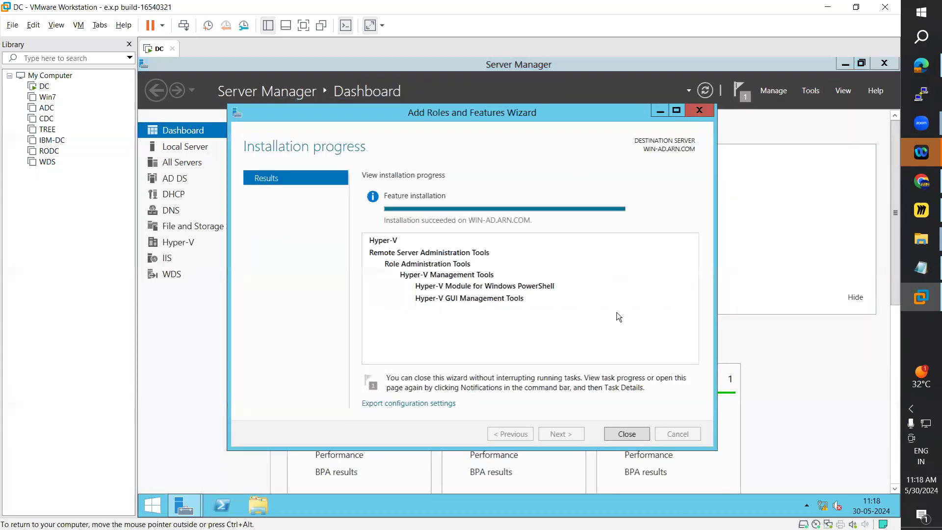
left_click(628, 434)
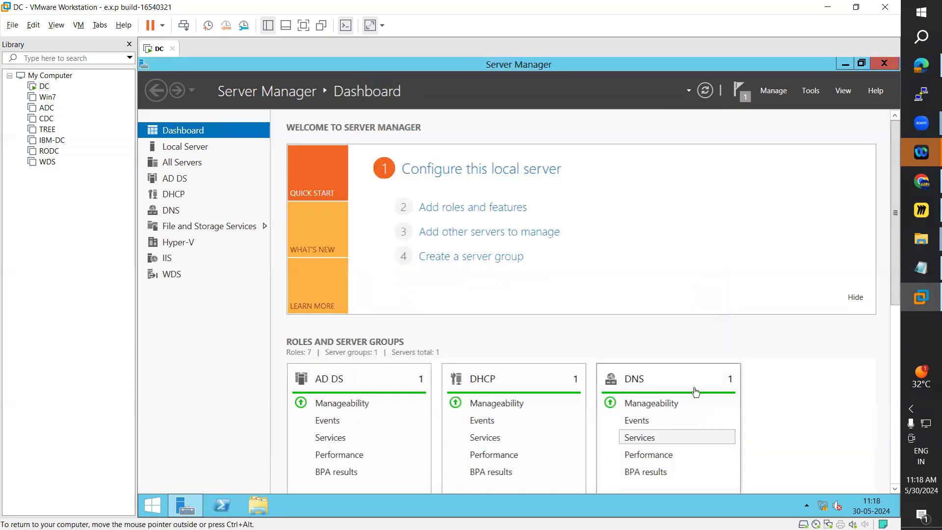
Step: Open Hyper-V Manager from Server Manager and select the WIN-AD server
left_click(811, 92)
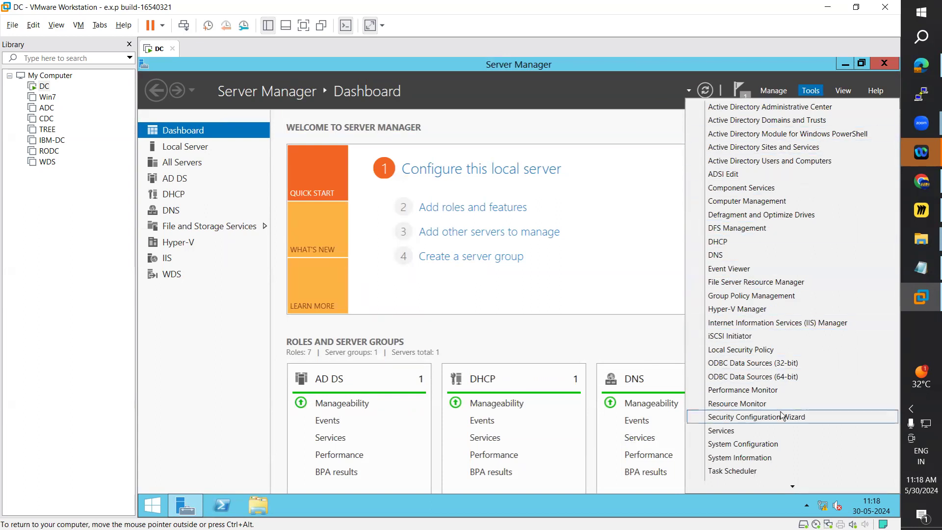
left_click(748, 309)
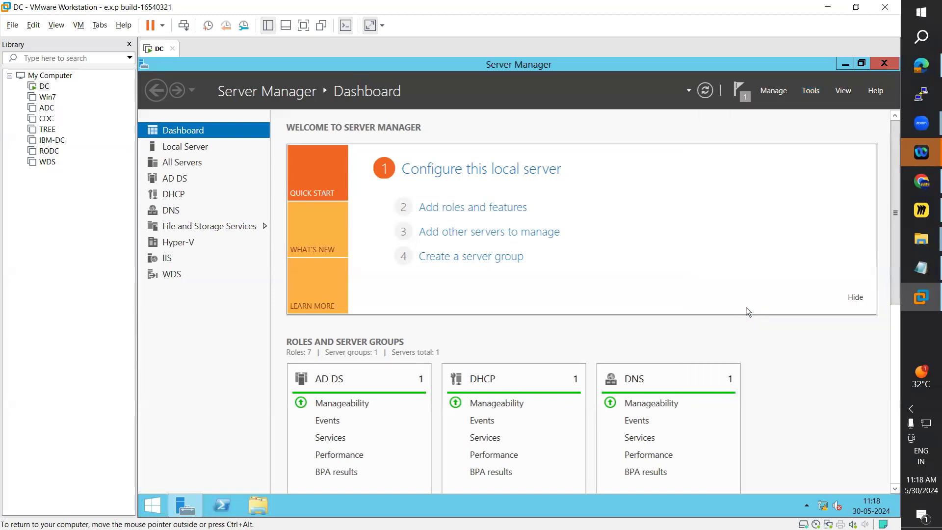
left_click(659, 142)
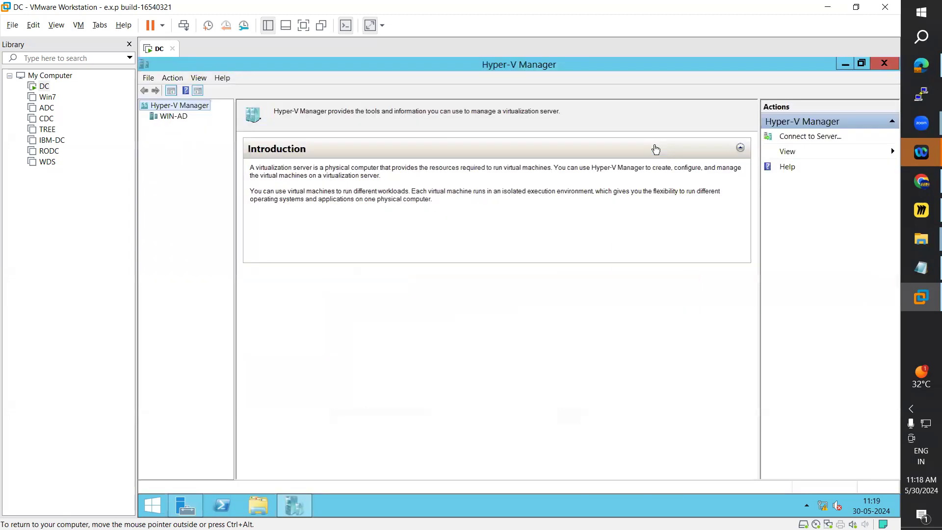
left_click(164, 118)
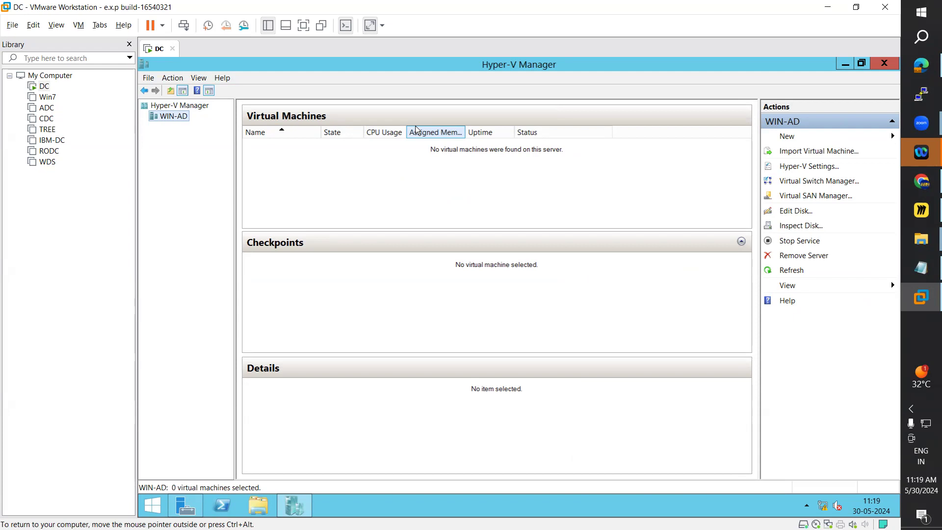
Step: Start a new virtual machine on WIN-AD, pass the introductory wizard page, and name the machine Win2012
right_click(179, 120)
mouse_move(211, 127)
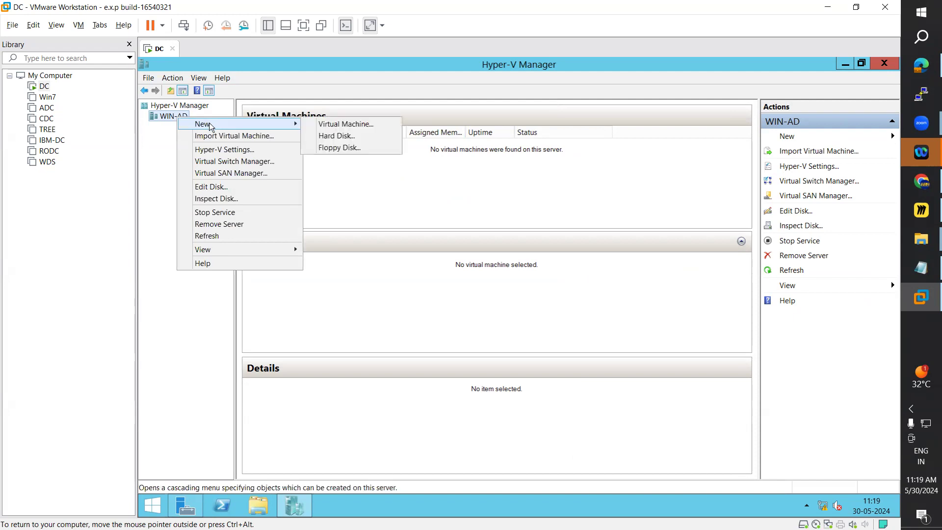
left_click(352, 123)
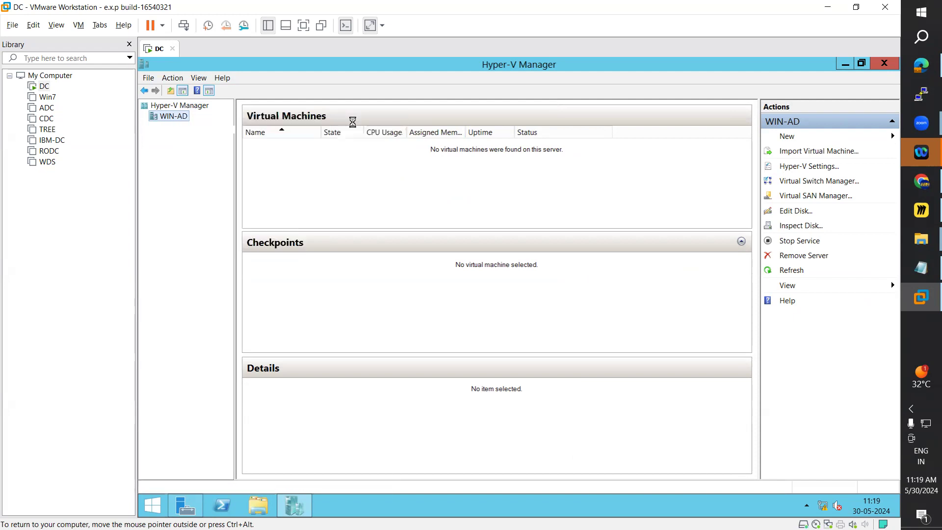
left_click_drag(492, 124, 460, 102)
left_click(562, 396)
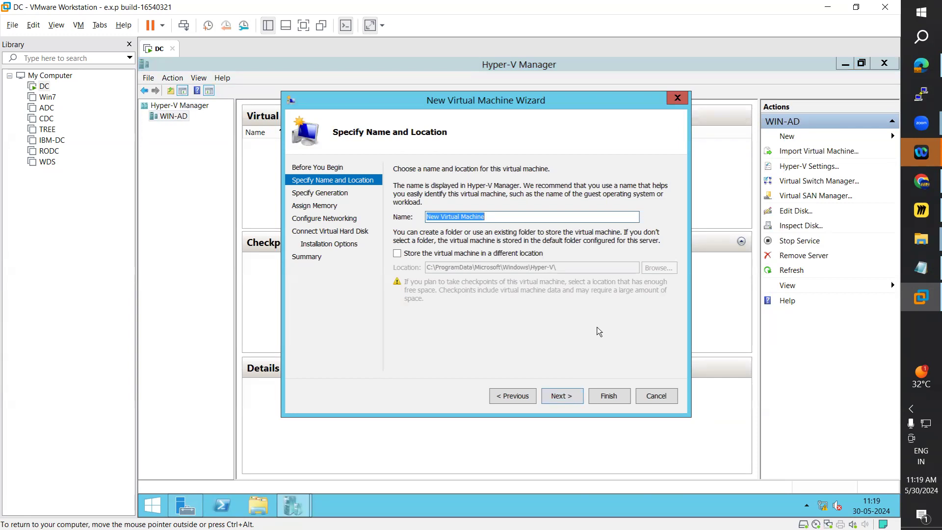
type("Win2012")
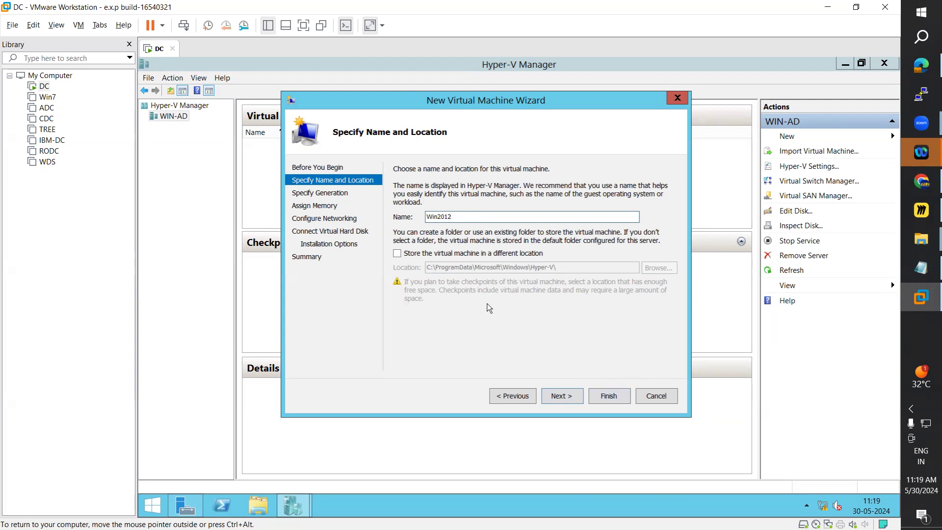
Step: Enable storing the virtual machine in a different location, keep the path C:\ProgramData\Microsoft\Windows\Hyper-V\, and continue to the generation choice
left_click(400, 254)
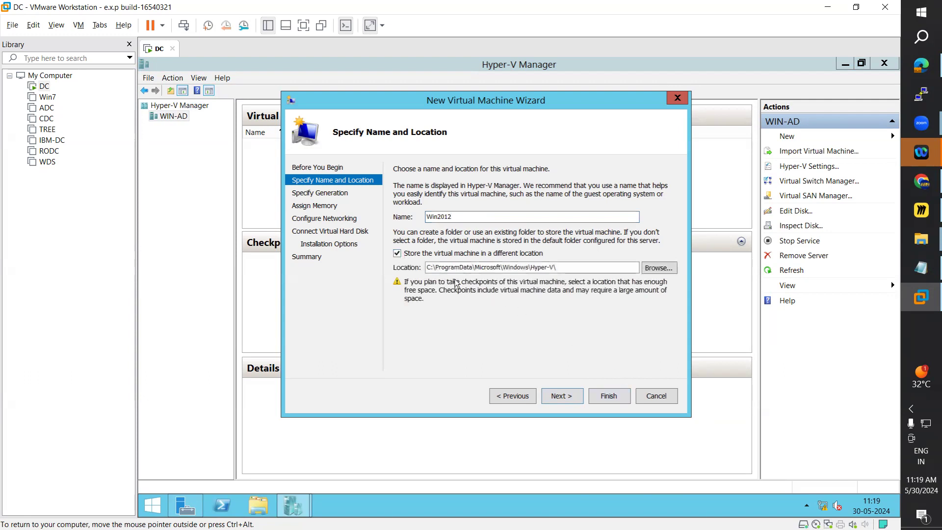
left_click_drag(457, 216, 419, 217)
left_click_drag(431, 267, 564, 266)
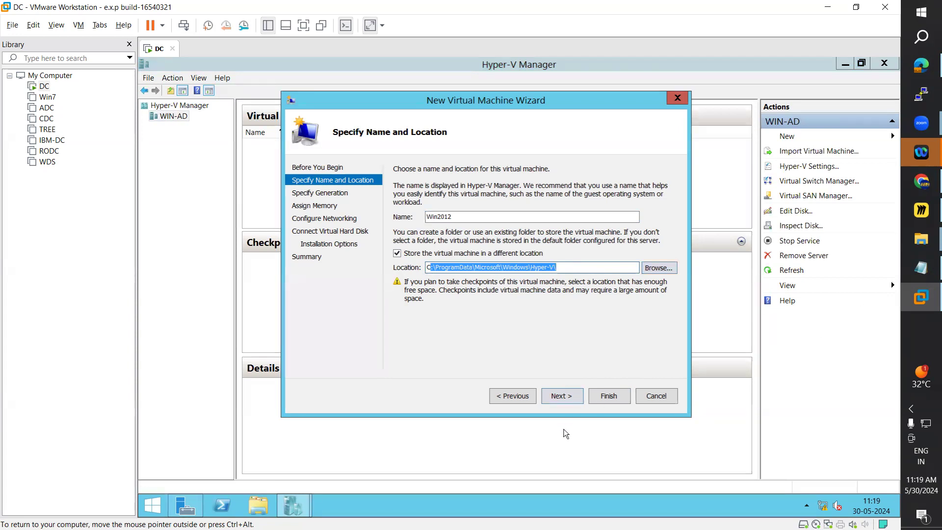
left_click(568, 395)
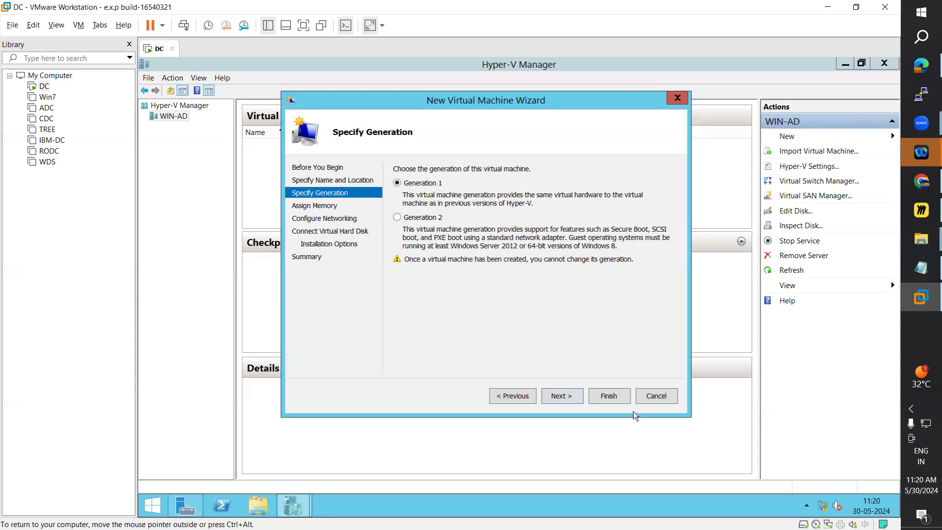
Step: Continue from the generation choice to memory assignment and set the startup memory to 1024 MB
left_click(563, 397)
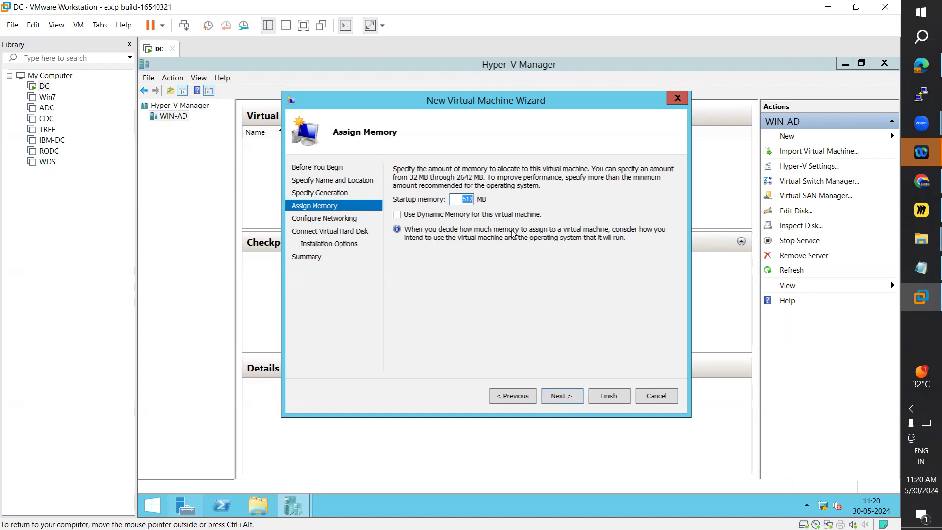
type("1")
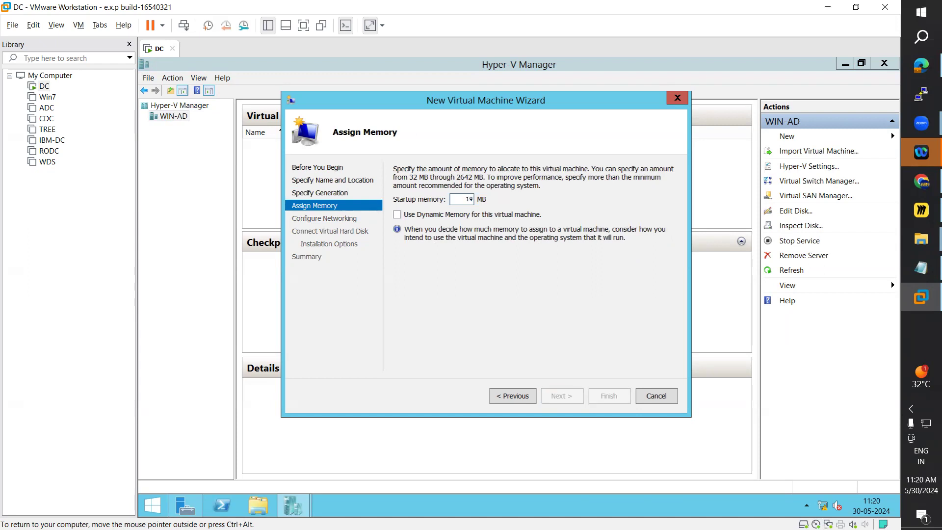
type("024")
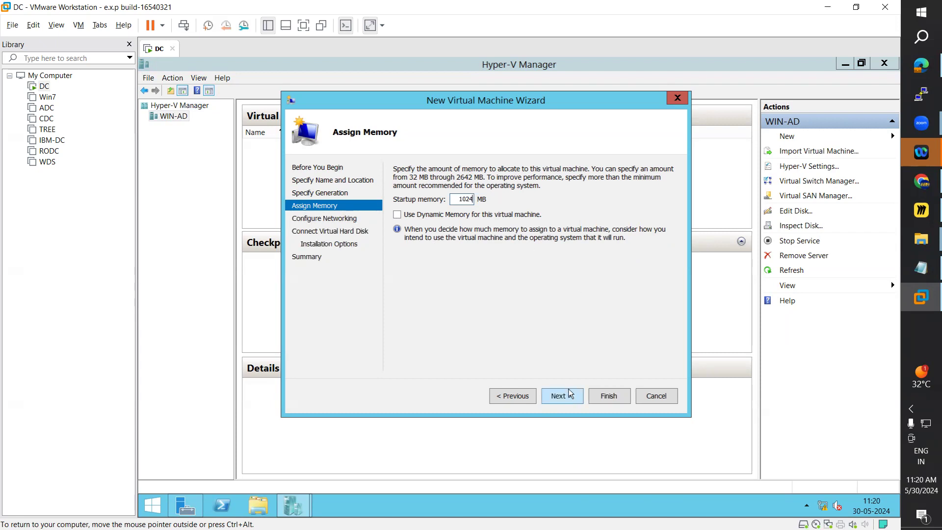
Step: Go back to the generation choice, select Generation 2, and return to memory assignment
left_click(513, 395)
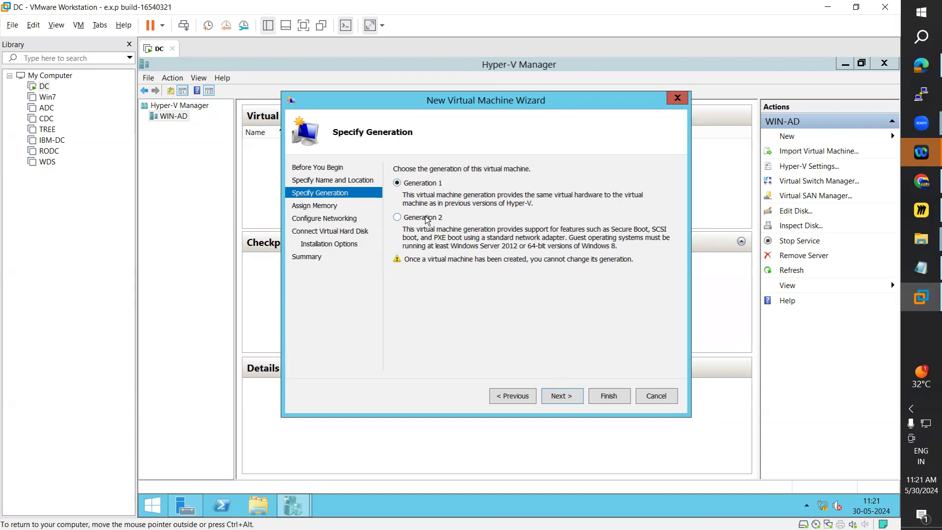
left_click(403, 217)
left_click(561, 397)
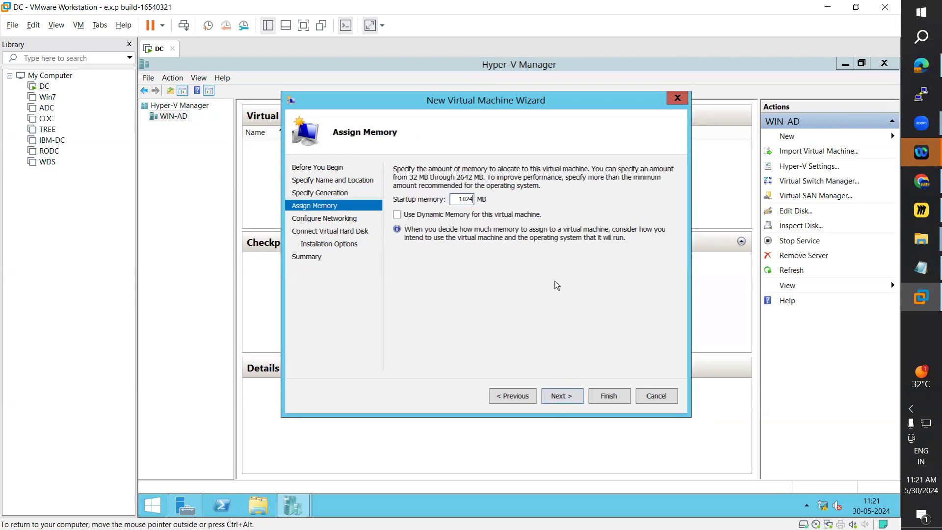
Step: Accept the memory setting, connect networking to the Intel(R) 82574L Gigabit Network Connection - Virtual Switch, and continue to the virtual hard disk
left_click(566, 400)
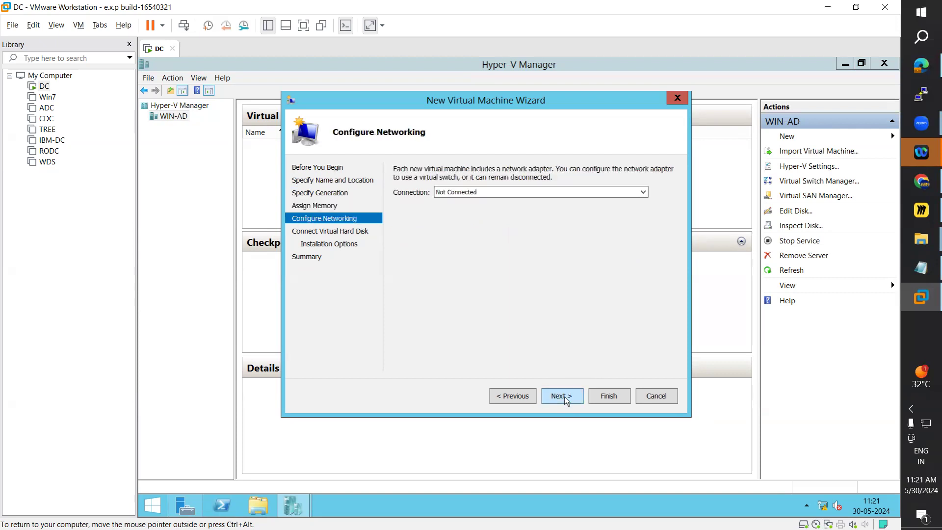
left_click(468, 198)
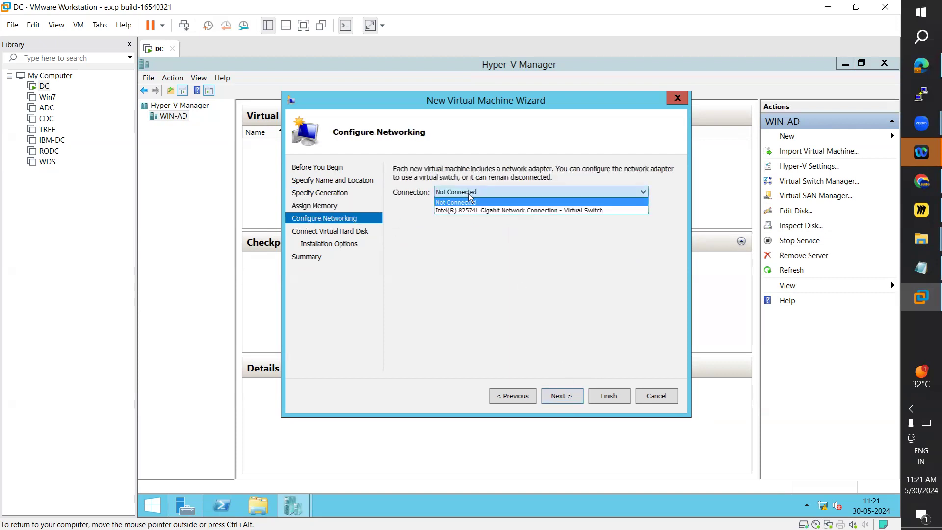
left_click(467, 211)
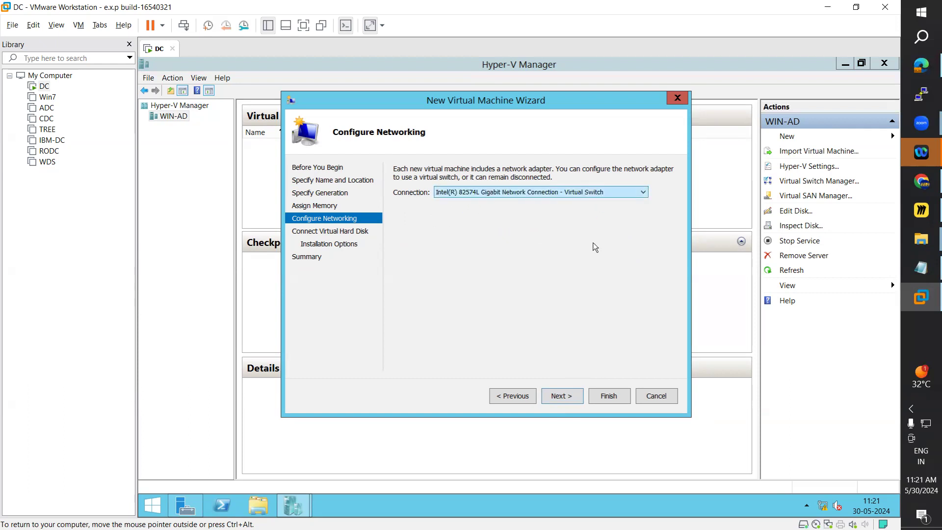
left_click(567, 398)
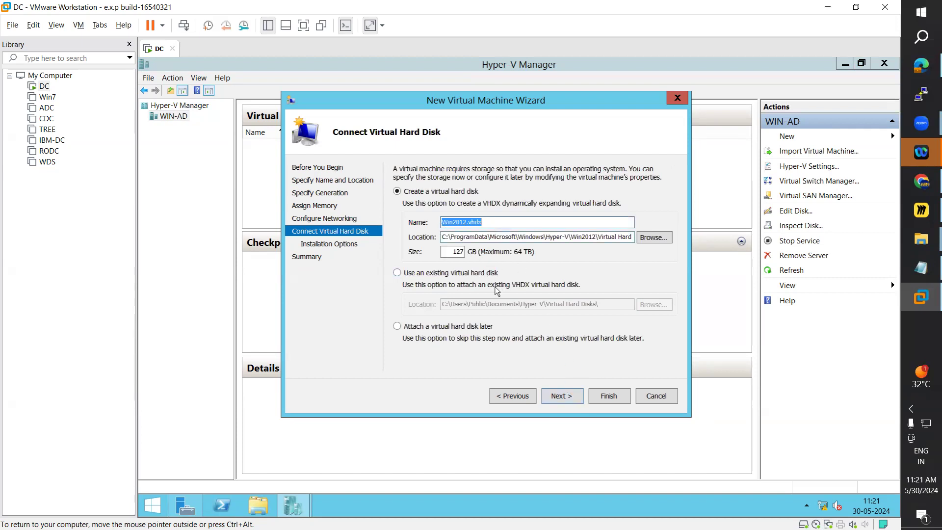
Step: Set a smaller size for the new Win2012.vhdx disk and check the free space on the server's drives
double_click(459, 252)
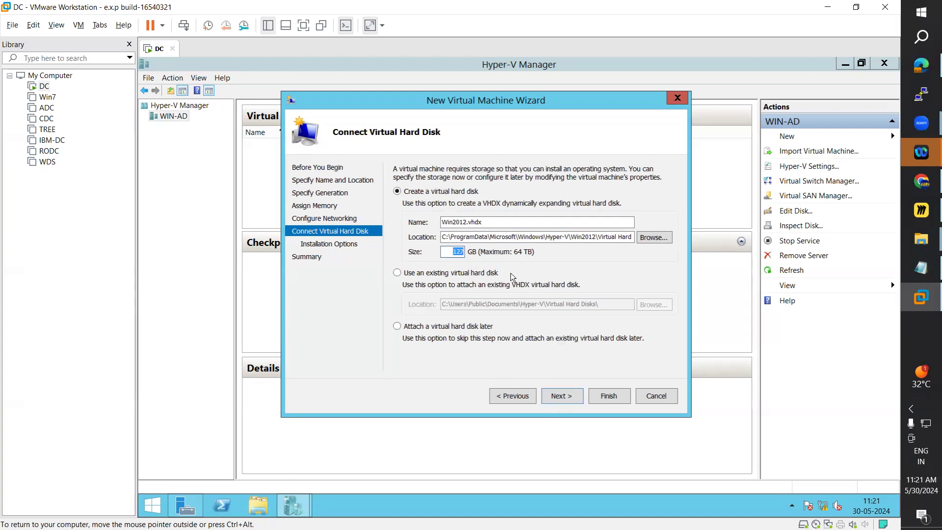
type("15")
left_click(257, 512)
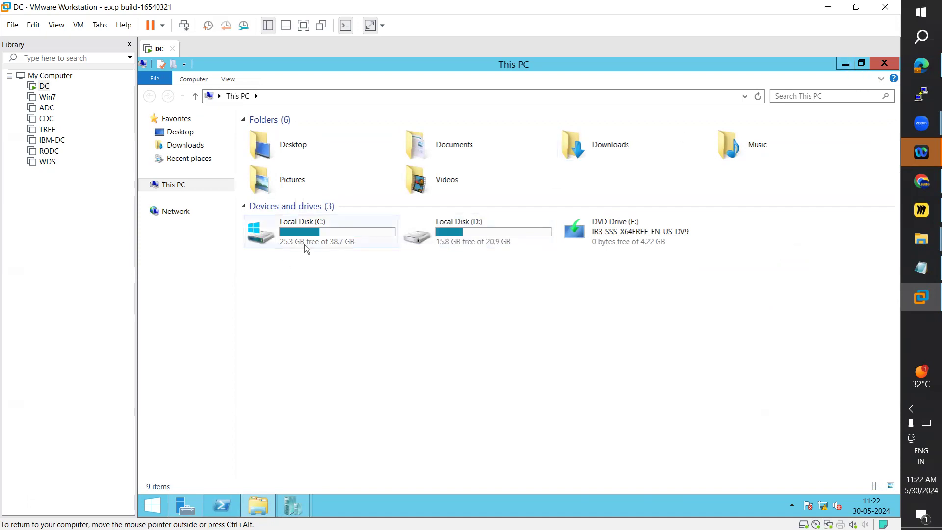
left_click(844, 65)
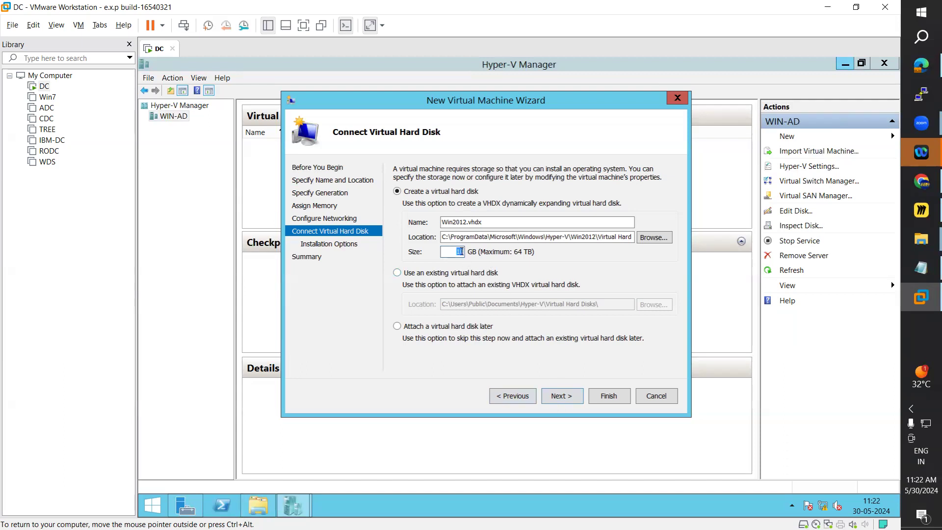
Step: Continue to the installation options, choose installing from a bootable image file, and browse for the ISO
left_click(567, 398)
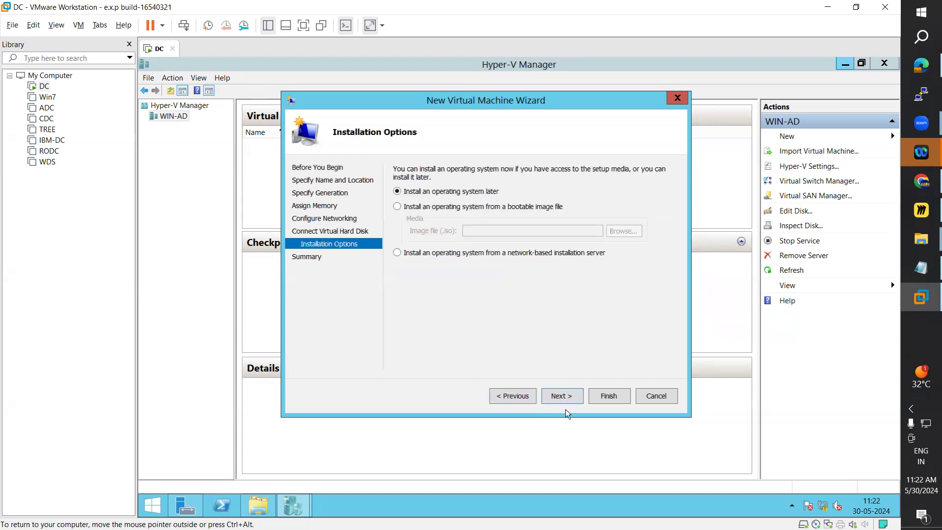
left_click(399, 207)
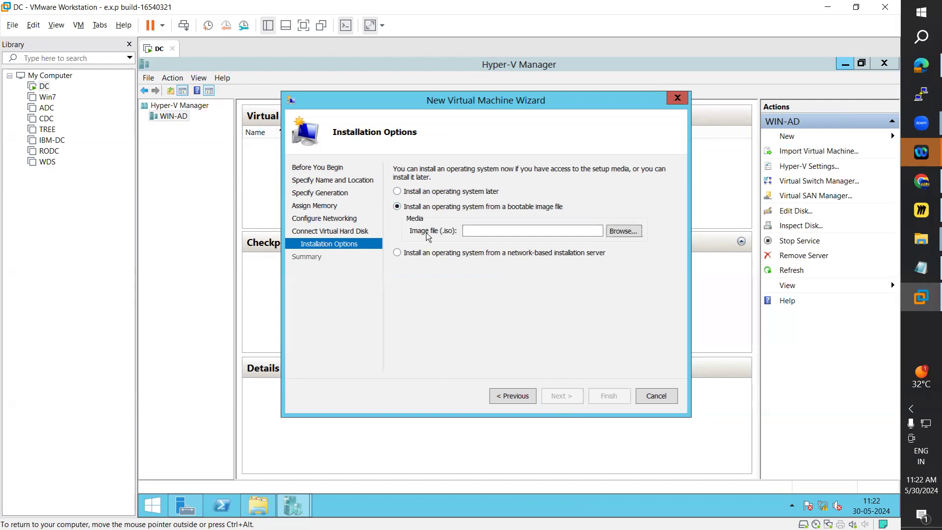
left_click(623, 231)
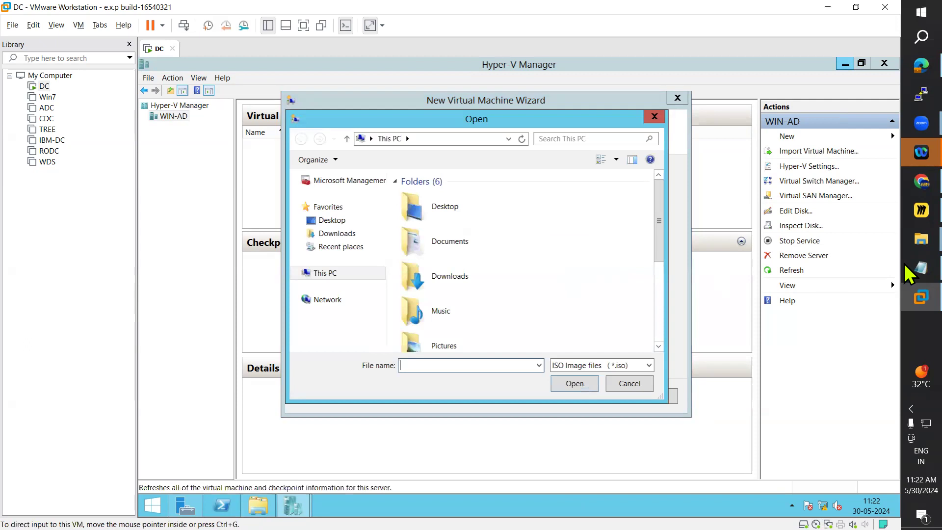
Step: Open the WinOS folder on the host computer's Movies (F:) drive in File Explorer
key("super+e")
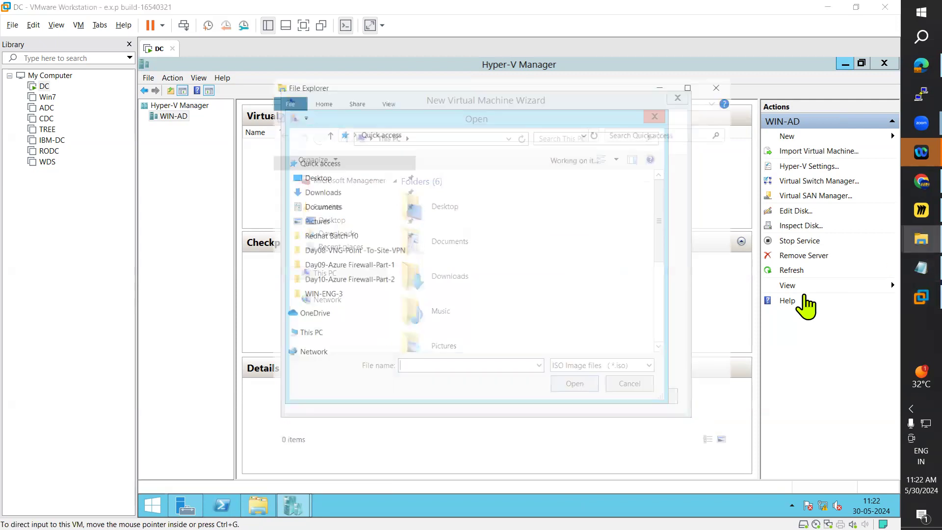
scroll(347, 395, "down", 3)
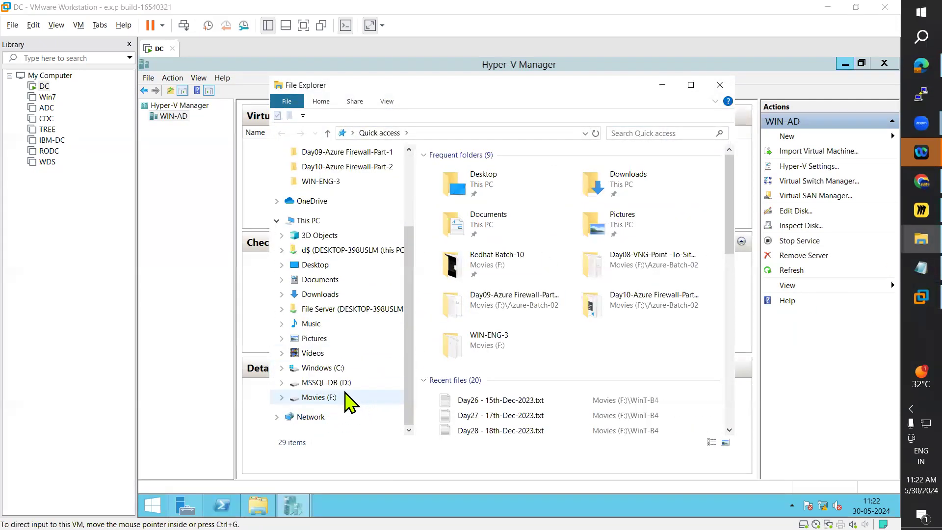
left_click(322, 397)
left_click(466, 371)
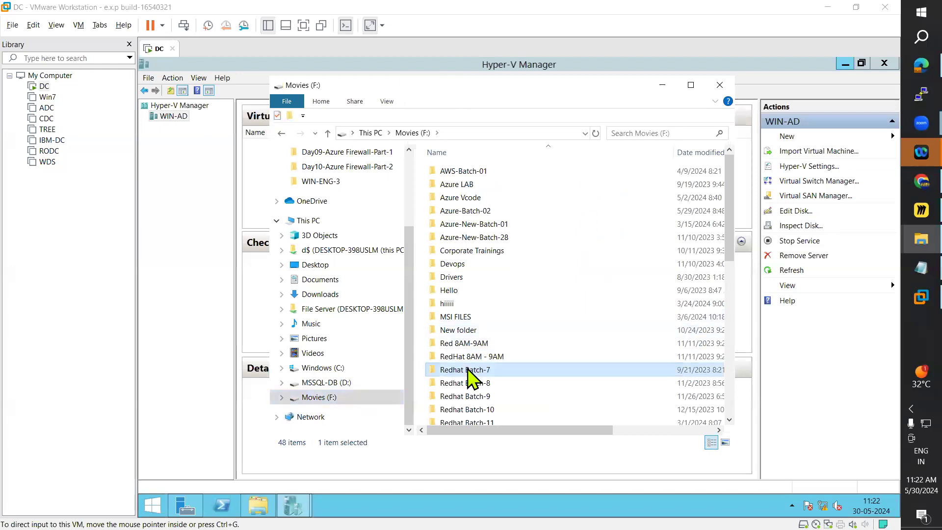
key("w")
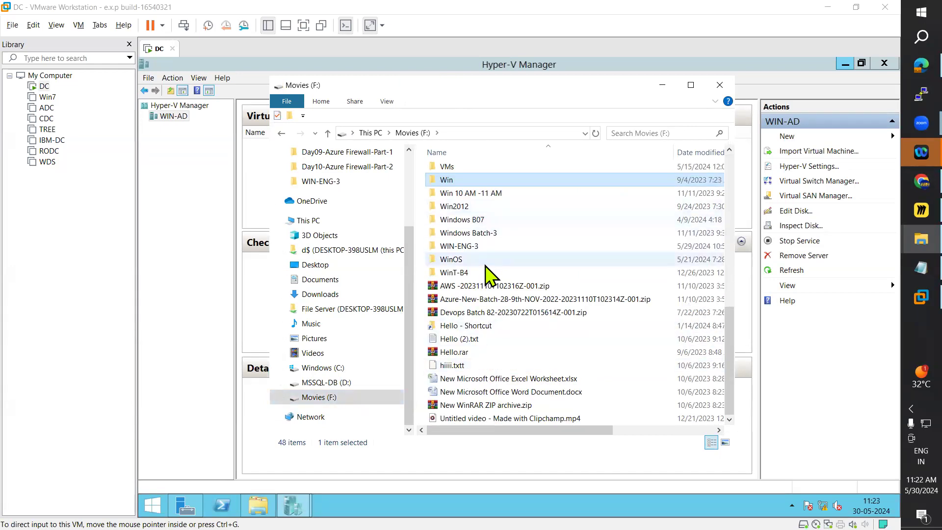
scroll(490, 294, "up", 3)
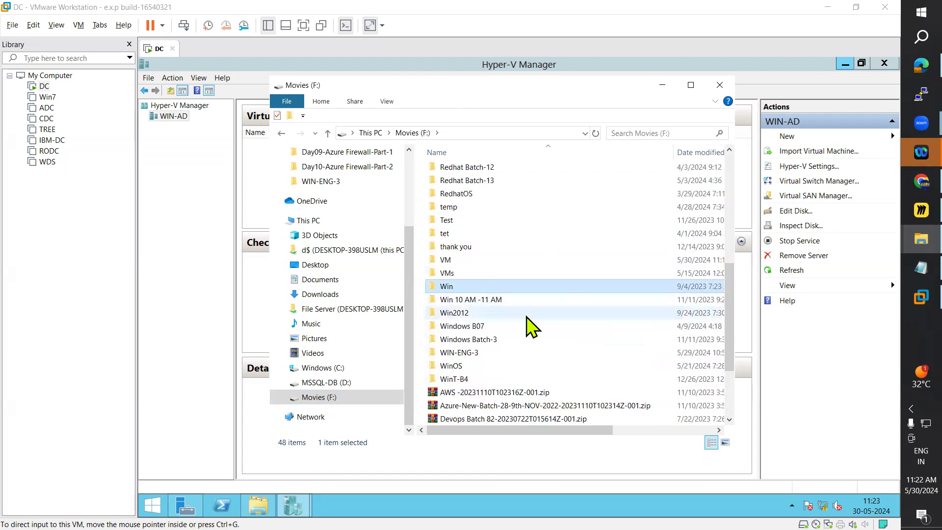
double_click(450, 366)
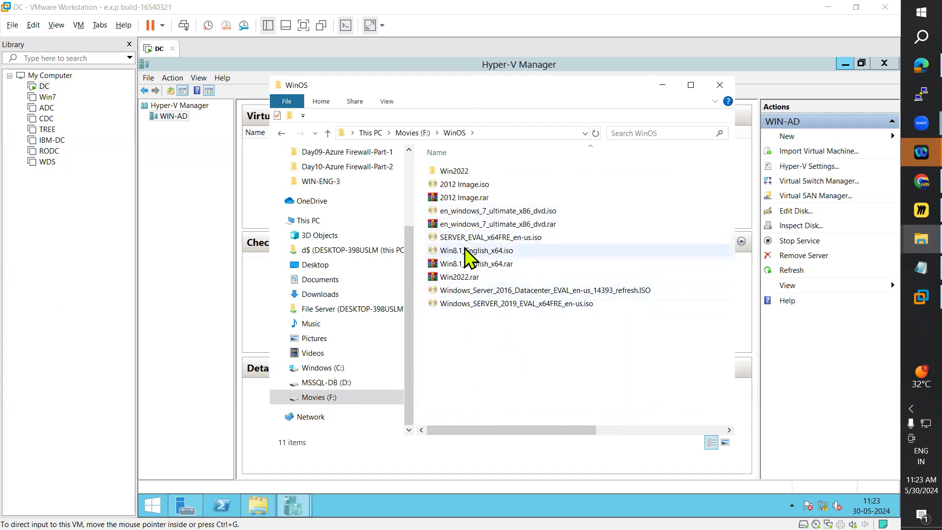
Step: Check the file properties of 2012 Image.iso and en_windows_7_ultimate_x86_dvd.iso
right_click(461, 185)
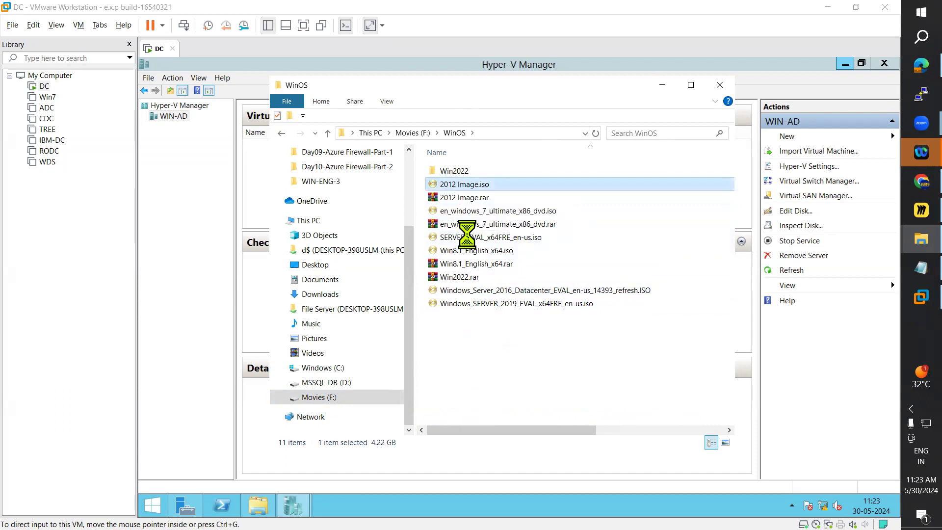
left_click(498, 520)
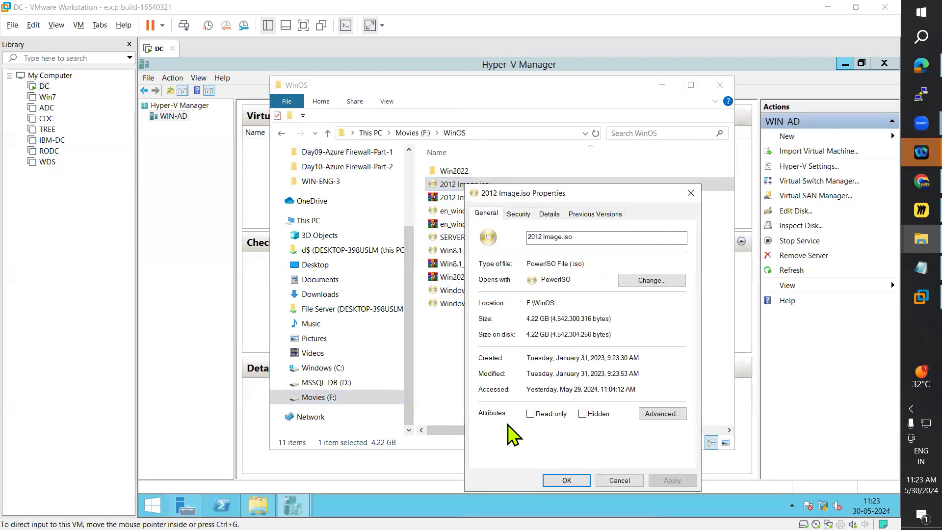
left_click(618, 480)
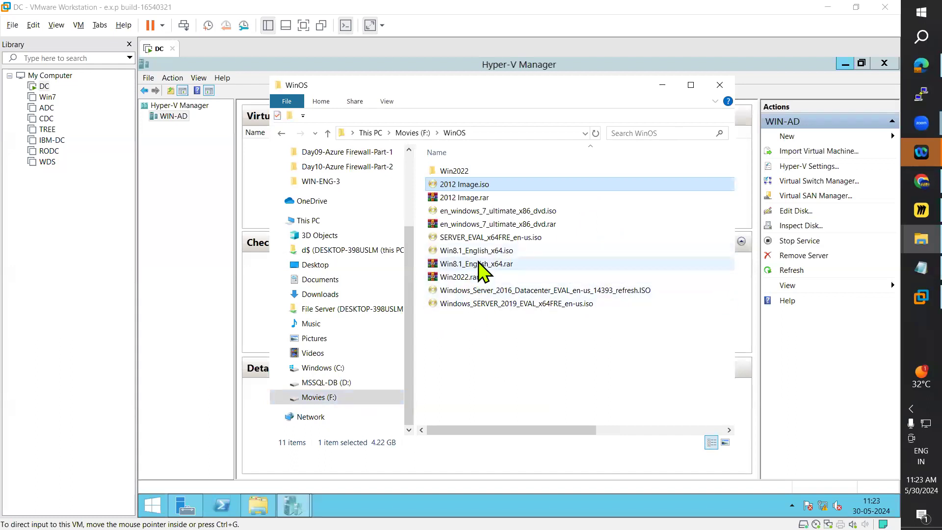
right_click(499, 212)
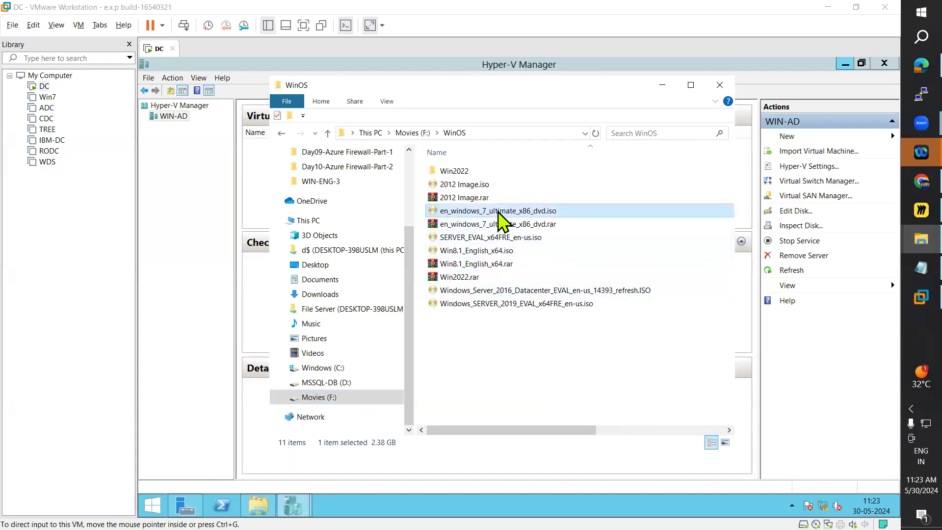
left_click(534, 520)
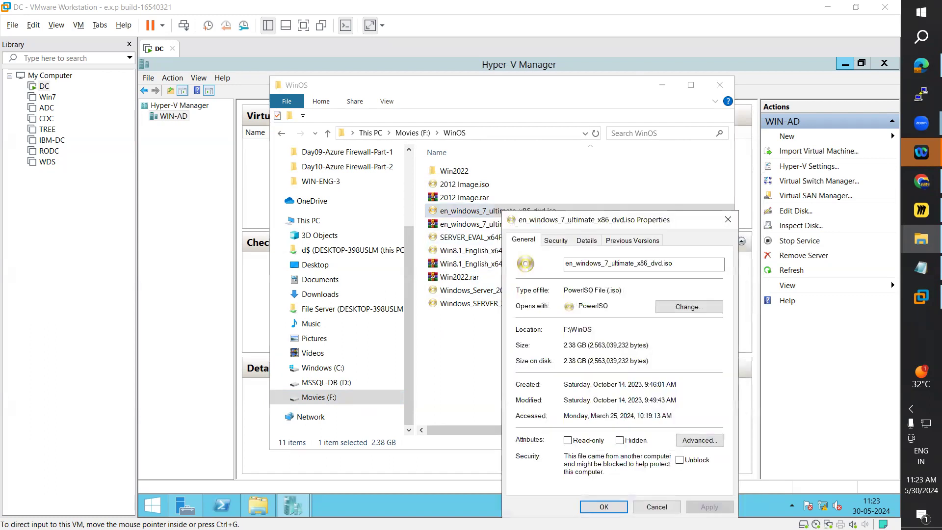
Step: Copy en_windows_7_ultimate_x86_dvd.iso from the host's WinOS folder to Local Disk (D:) on the DC virtual machine
right_click(478, 214)
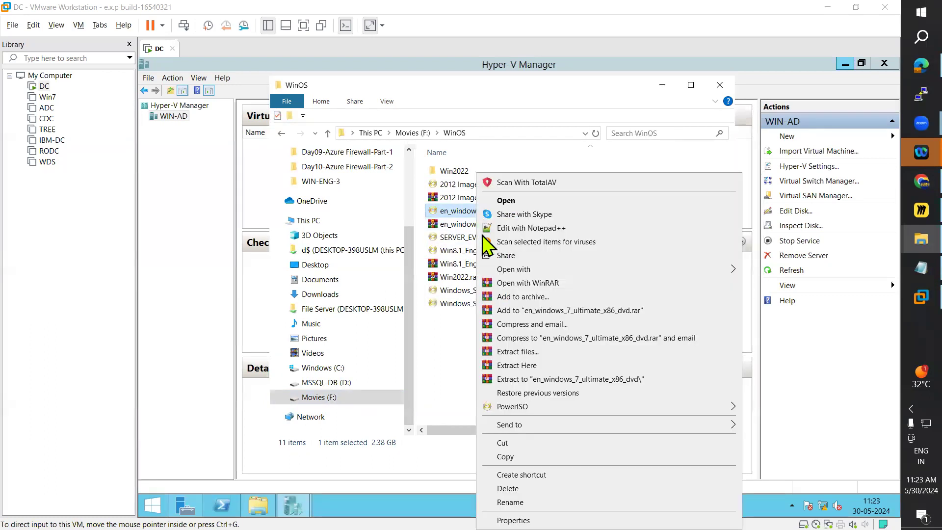
left_click(508, 456)
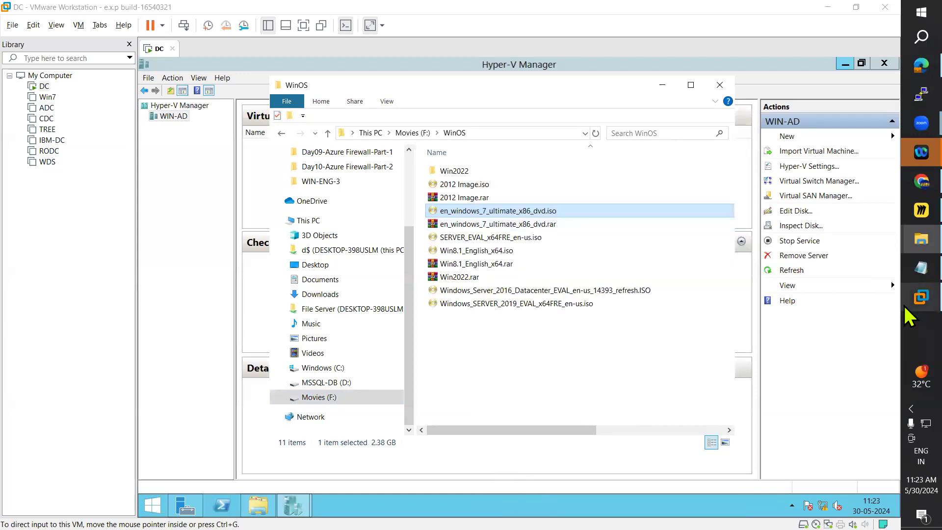
left_click(922, 297)
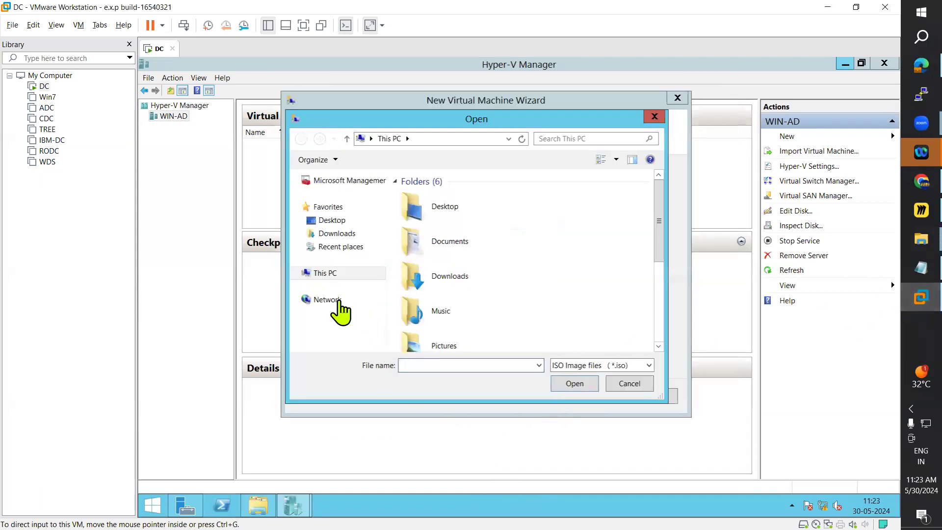
left_click(331, 276)
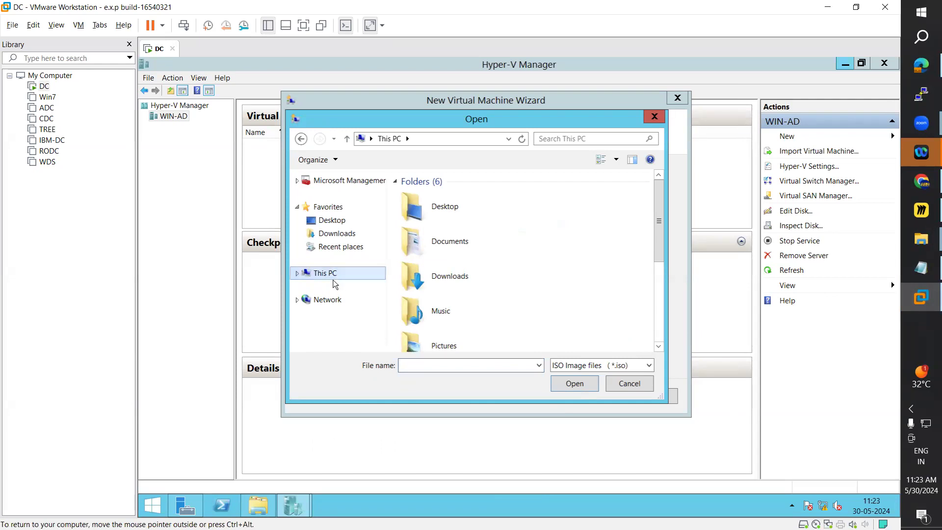
left_click(267, 507)
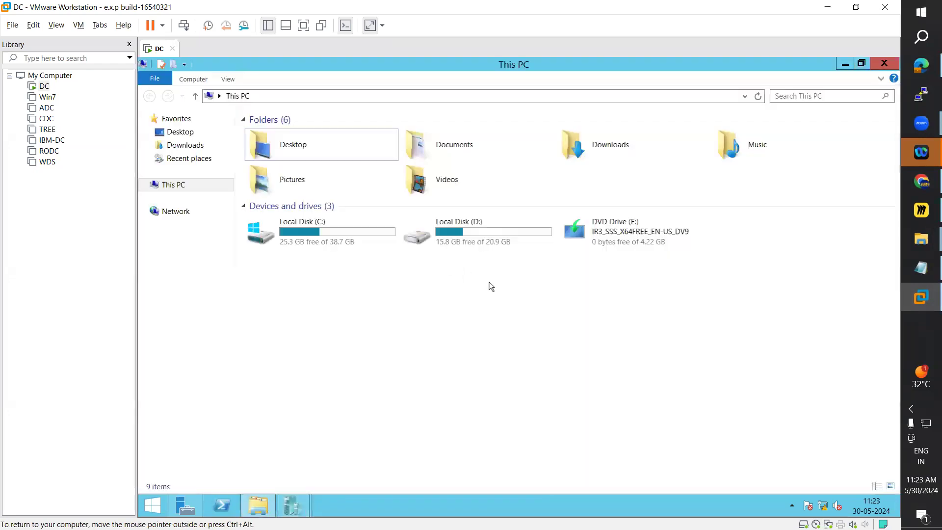
double_click(504, 237)
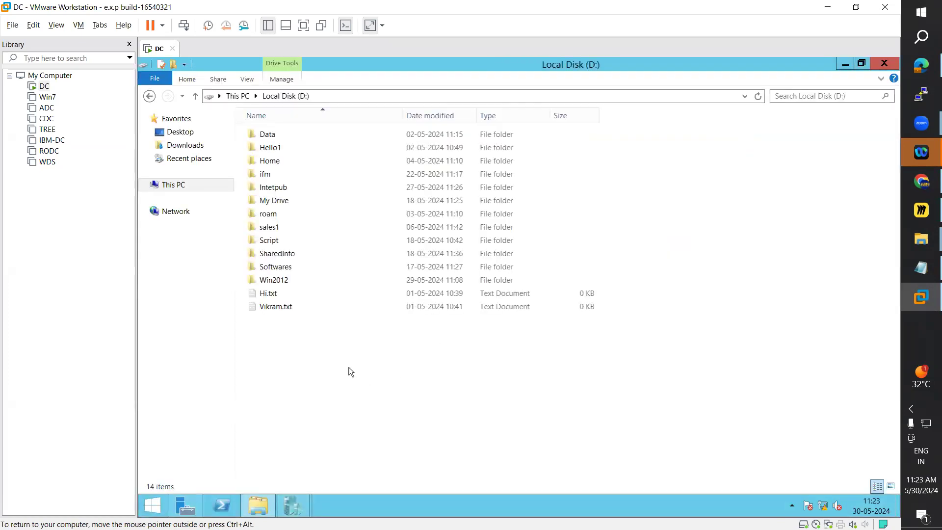
key("ctrl+v")
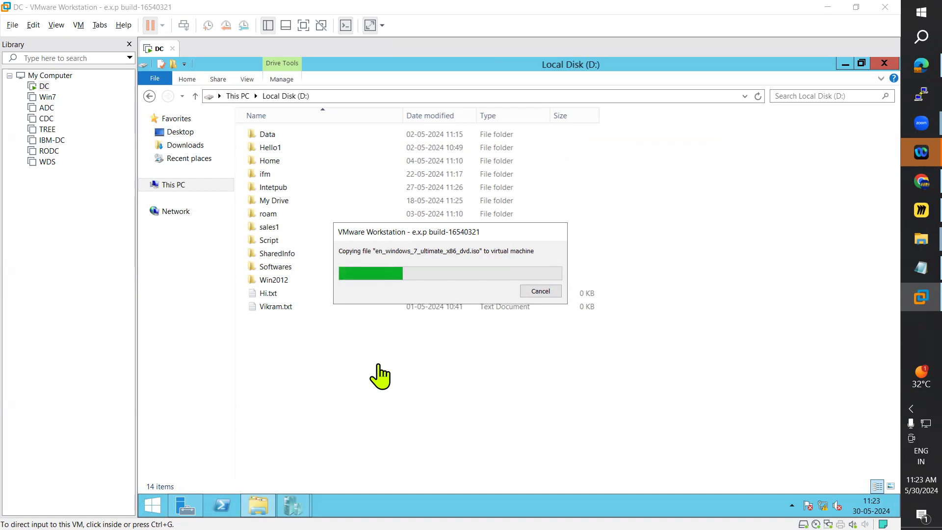
Step: Delete the Win2012 folder from Local Disk (D:) on the DC virtual machine
left_click(278, 280)
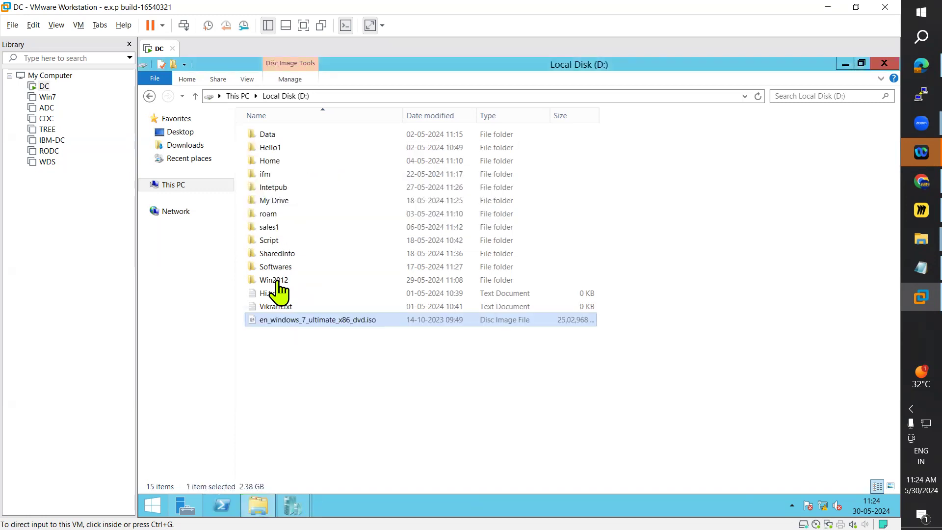
left_click(278, 284)
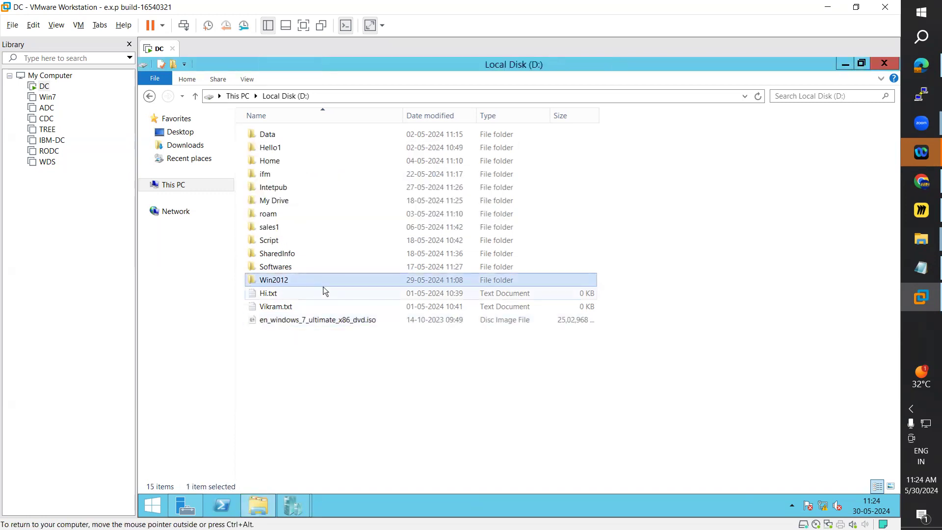
key("Delete")
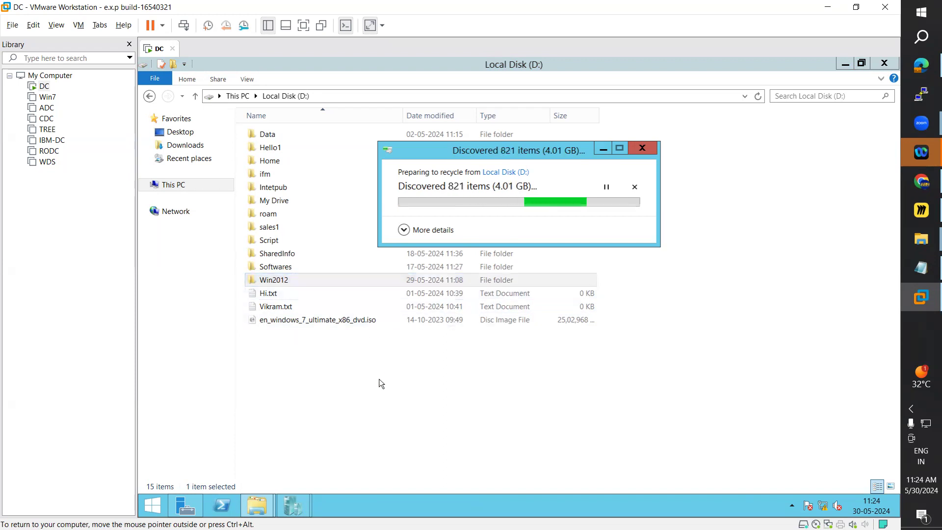
Step: Choose D:\en_windows_7_ultimate_x86_dvd.iso as the bootable image file in the New Virtual Machine Wizard and create the virtual machine
mouse_move(302, 498)
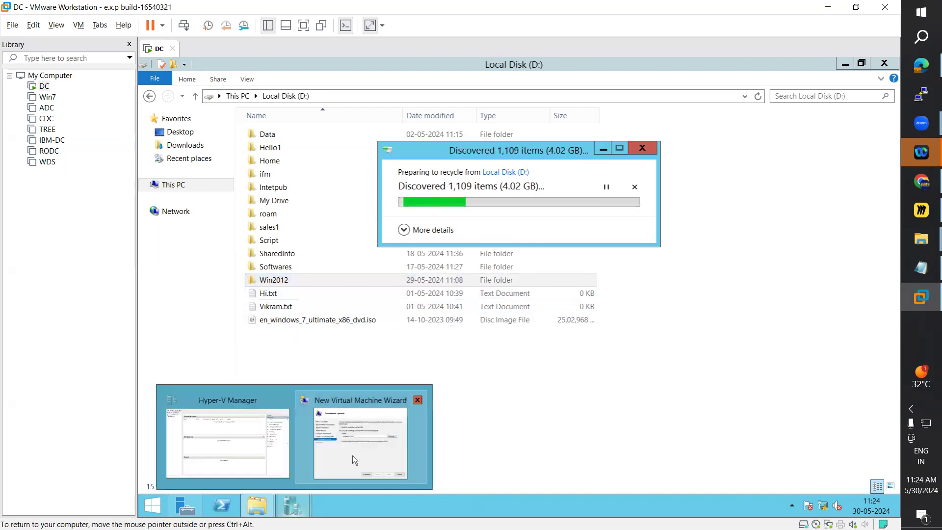
left_click(360, 441)
left_click(632, 387)
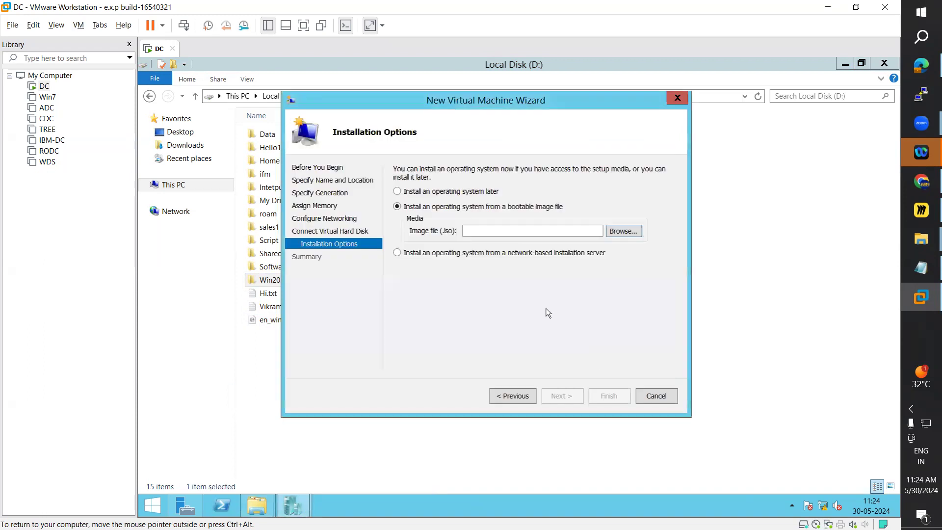
left_click(613, 238)
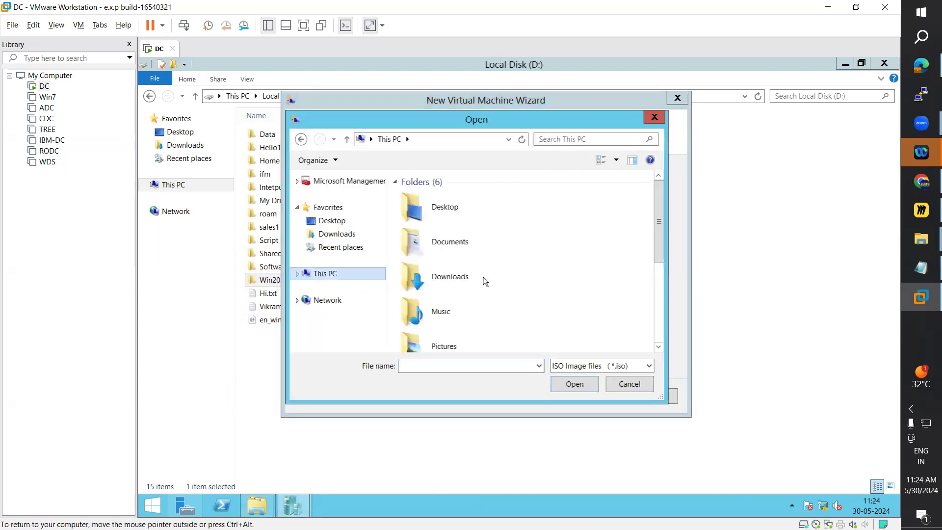
left_click_drag(658, 224, 670, 309)
double_click(448, 299)
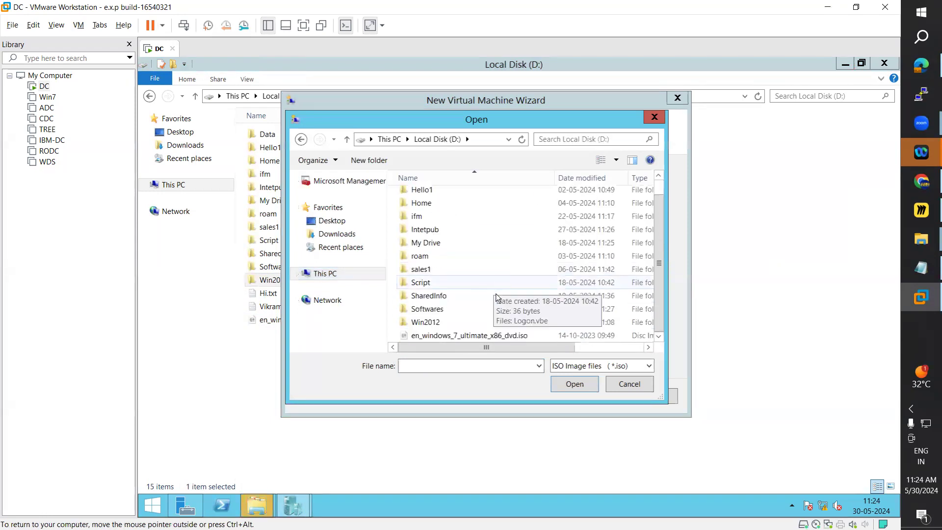
left_click(439, 336)
left_click(575, 384)
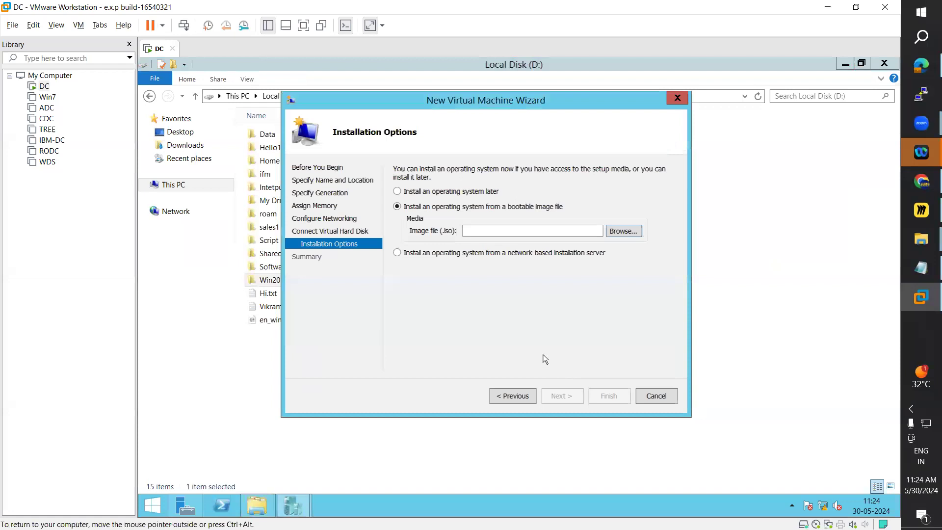
left_click(588, 233)
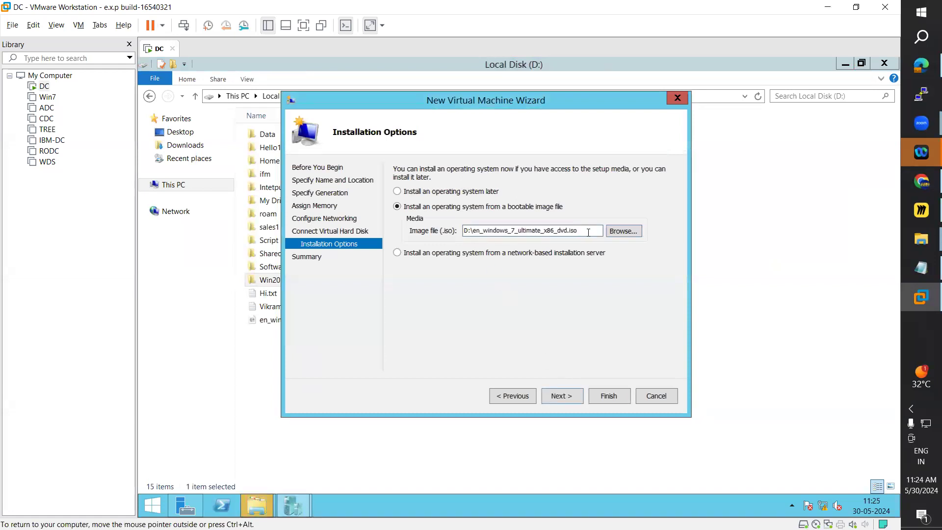
left_click(570, 403)
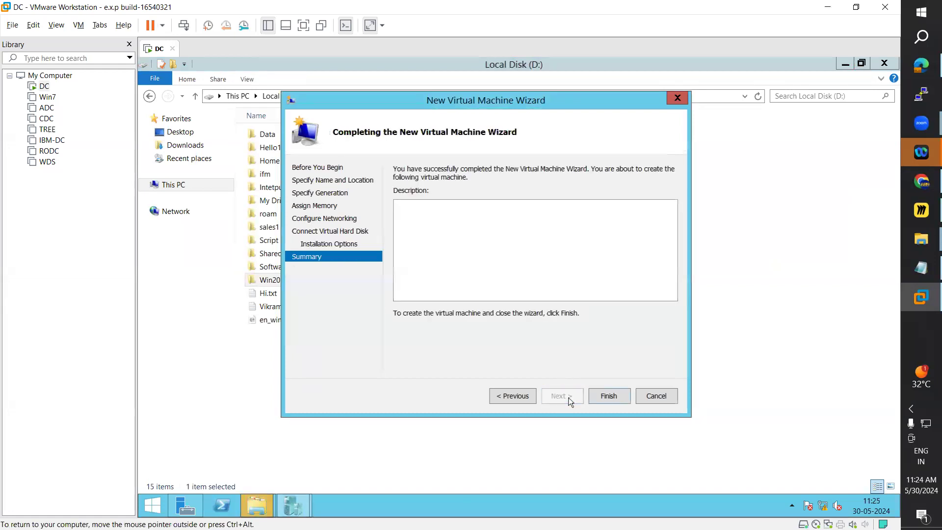
left_click(608, 395)
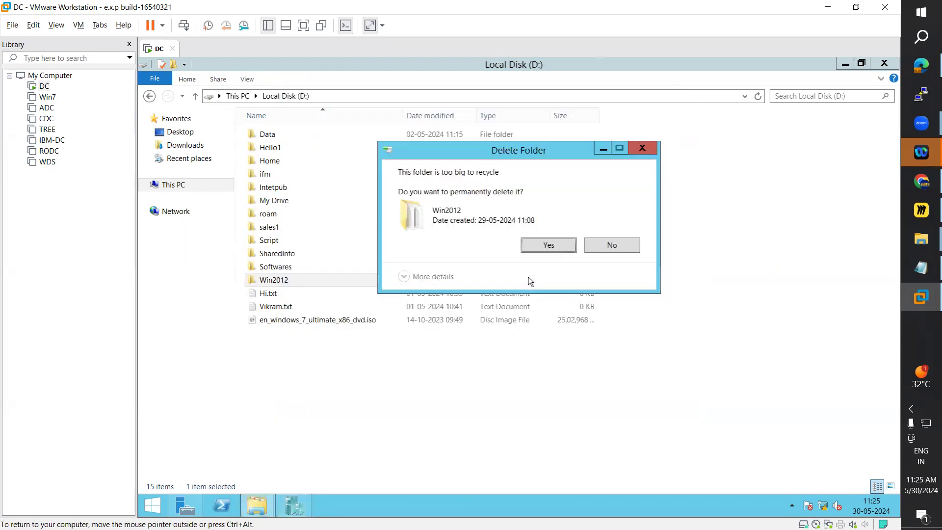
Step: Confirm the permanent deletion of the Win2012 folder from Local Disk (D:) on DC
left_click(549, 247)
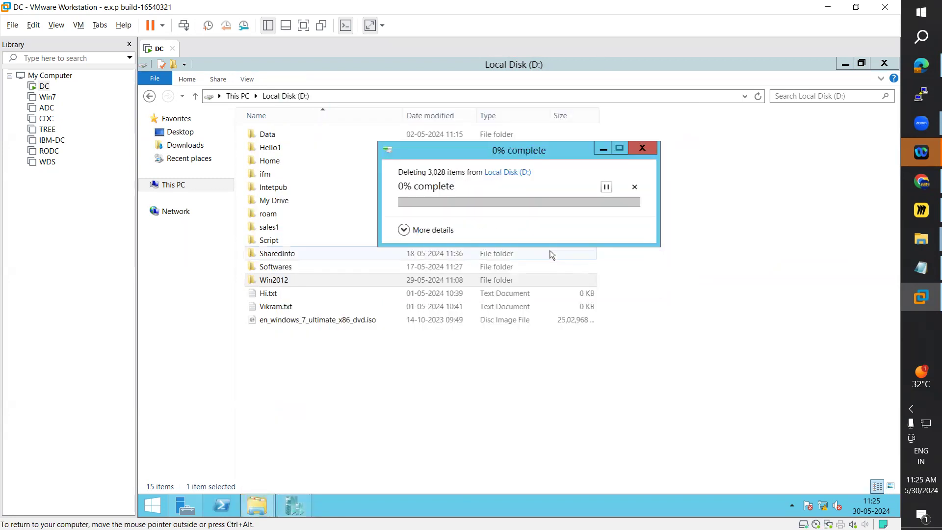
left_click(294, 505)
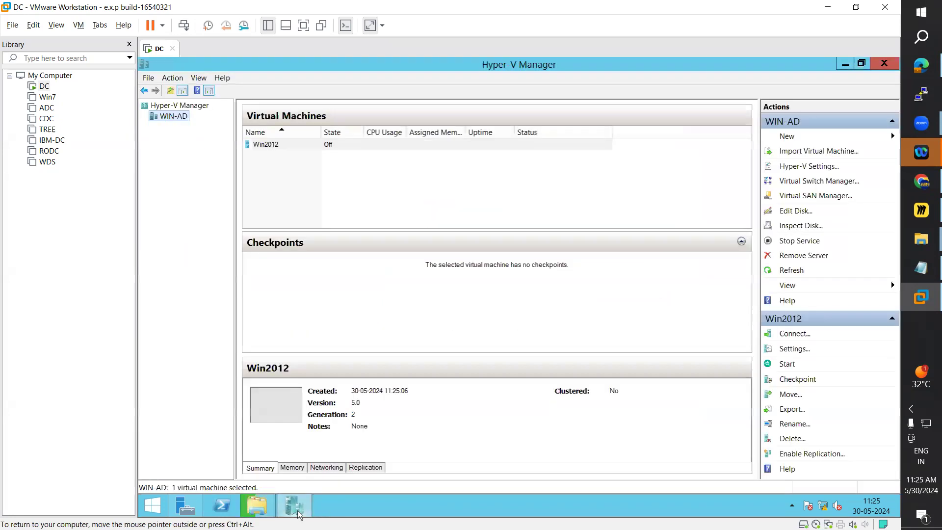
left_click(299, 505)
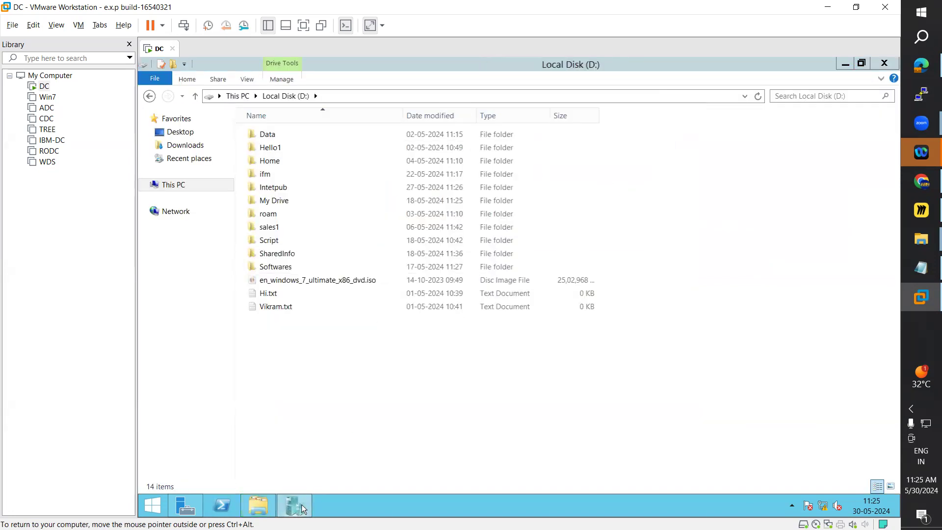
Step: Start the Win2012 virtual machine in Hyper-V Manager and connect to it
left_click(301, 504)
left_click(276, 146)
right_click(276, 147)
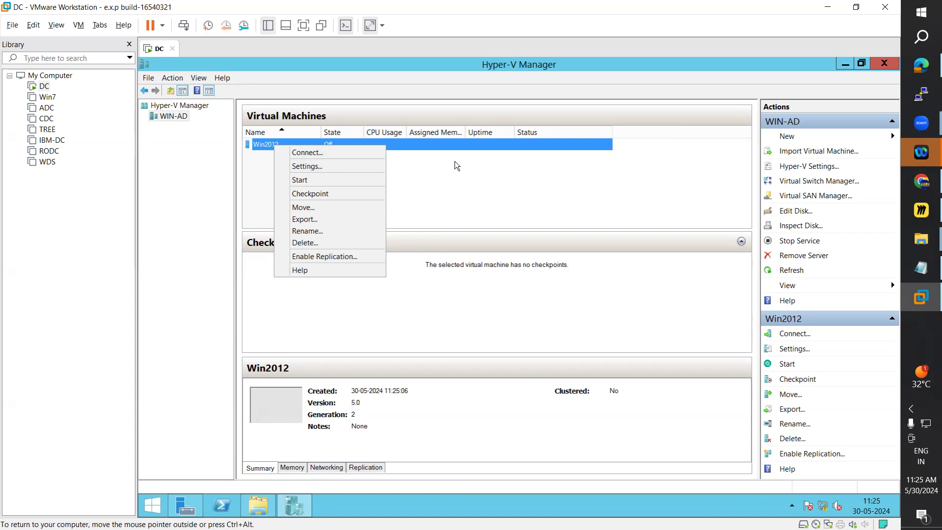
left_click(303, 181)
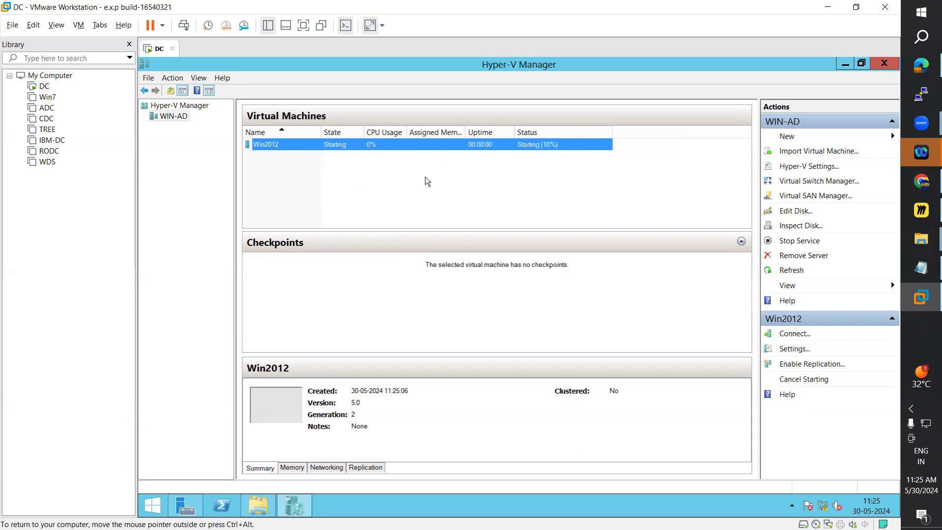
right_click(335, 143)
left_click(354, 154)
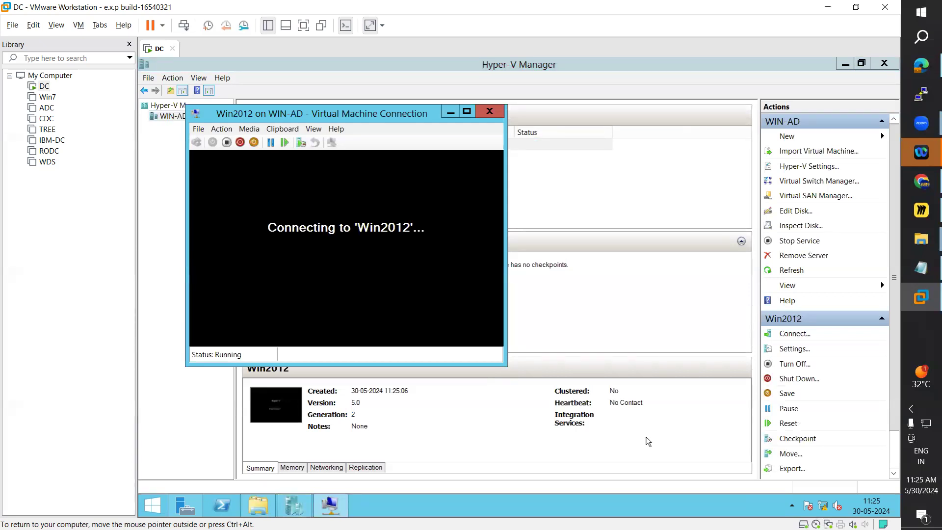
Step: Reposition the Win2012 connection window so its whole console fits on screen, and retry the boot sequence
left_click_drag(395, 114, 455, 115)
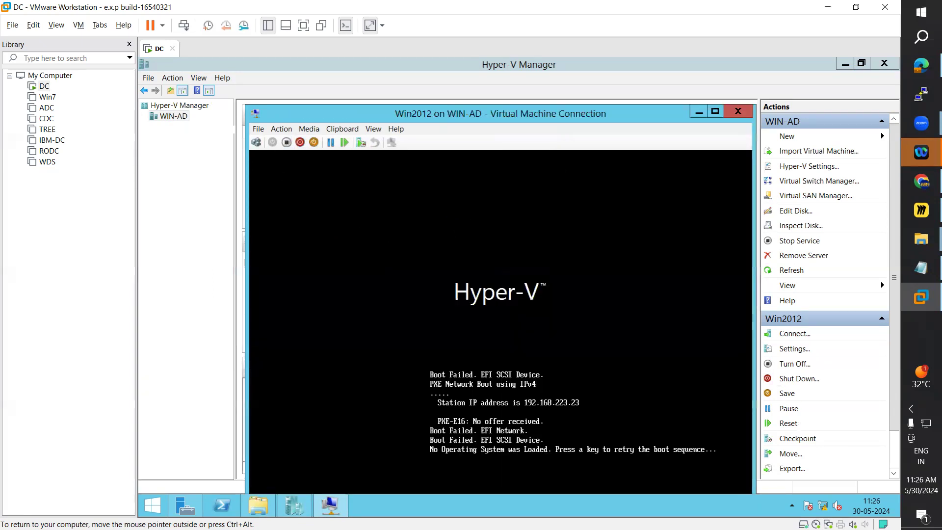
left_click_drag(527, 114, 506, 66)
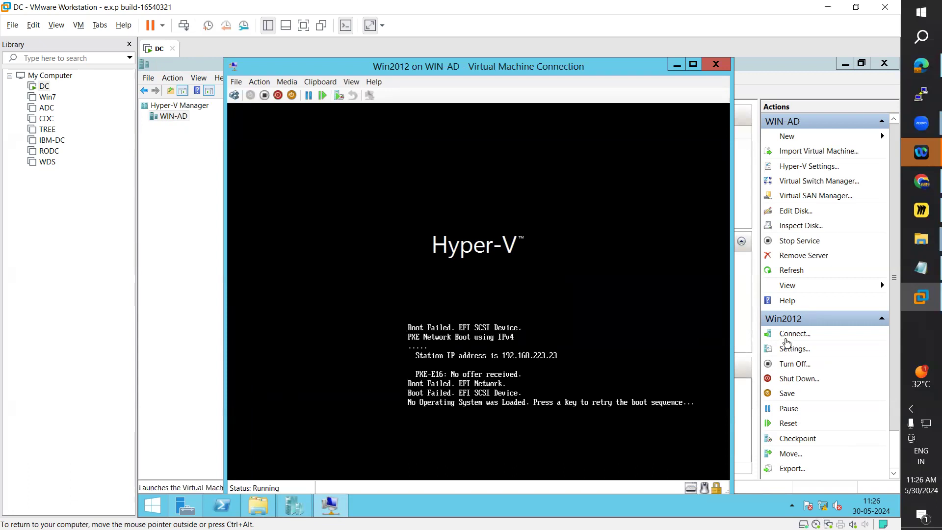
left_click_drag(506, 68, 420, 64)
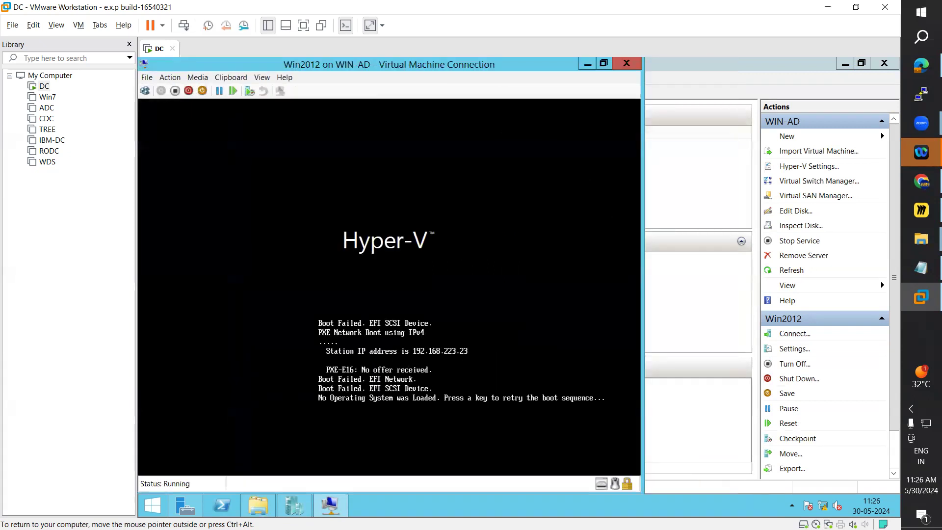
key("Return")
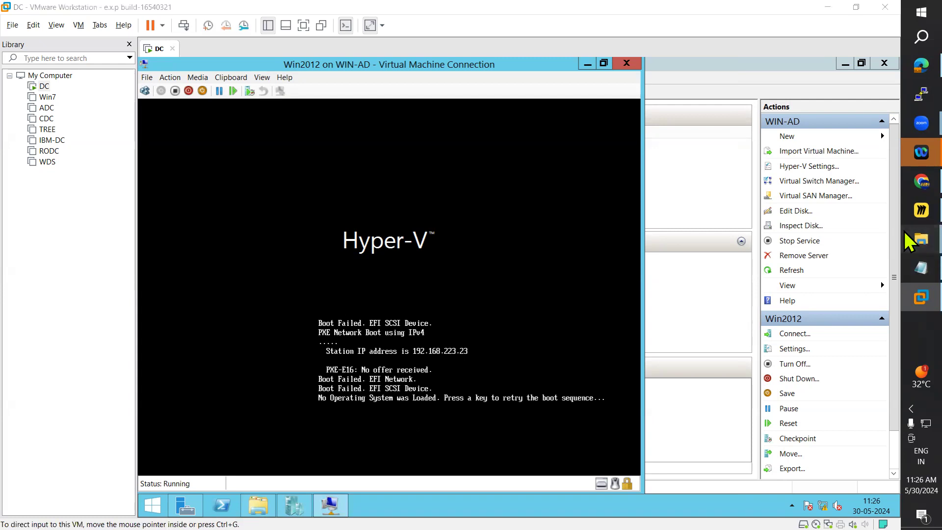
Step: Check the file properties of Win8.1_English_x64.iso in the host's WinOS folder
mouse_move(919, 240)
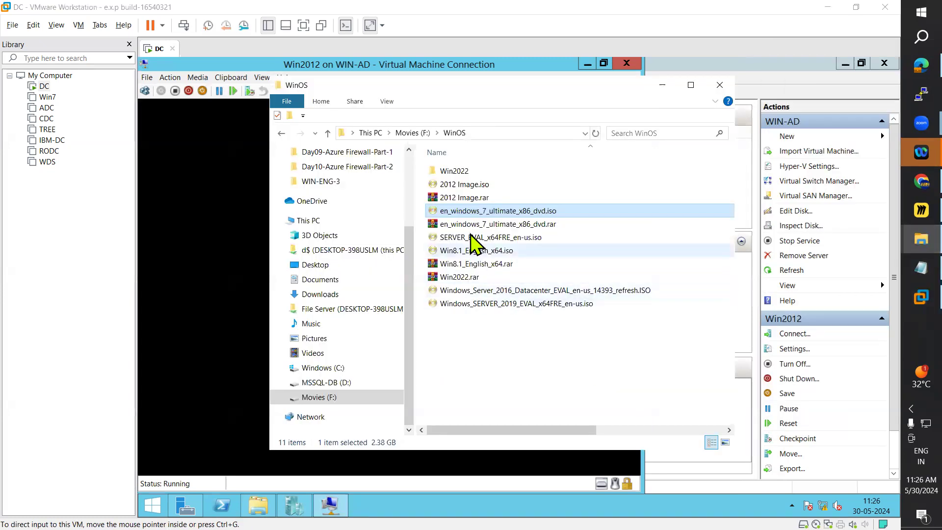
left_click(472, 185)
right_click(468, 184)
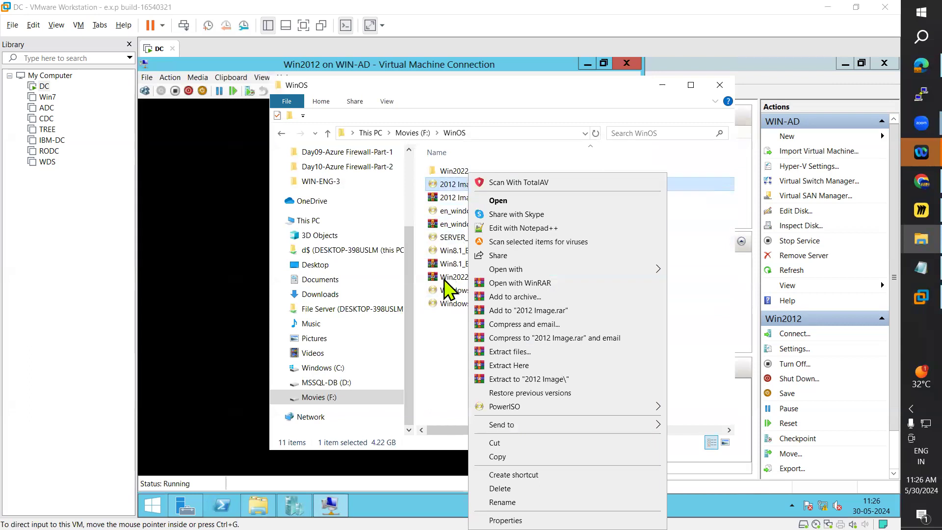
left_click(460, 287)
left_click(464, 253)
right_click(463, 252)
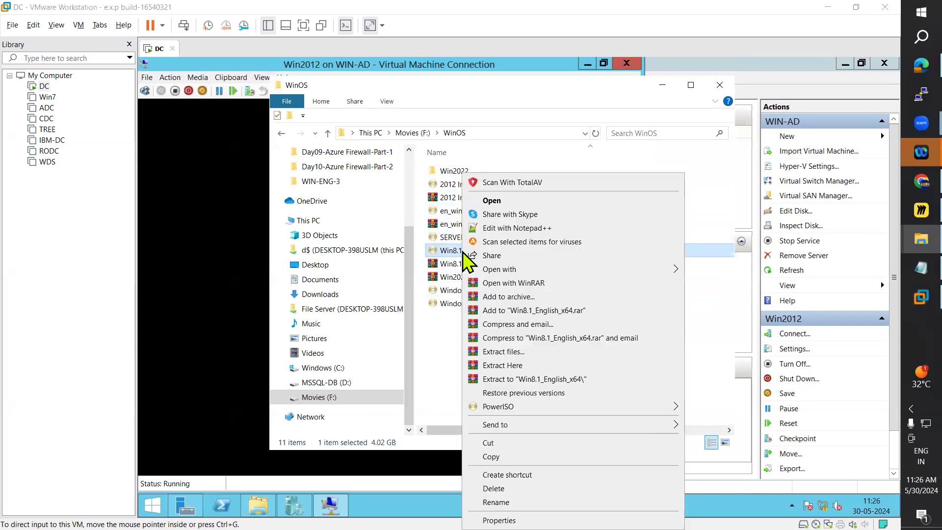
left_click(499, 519)
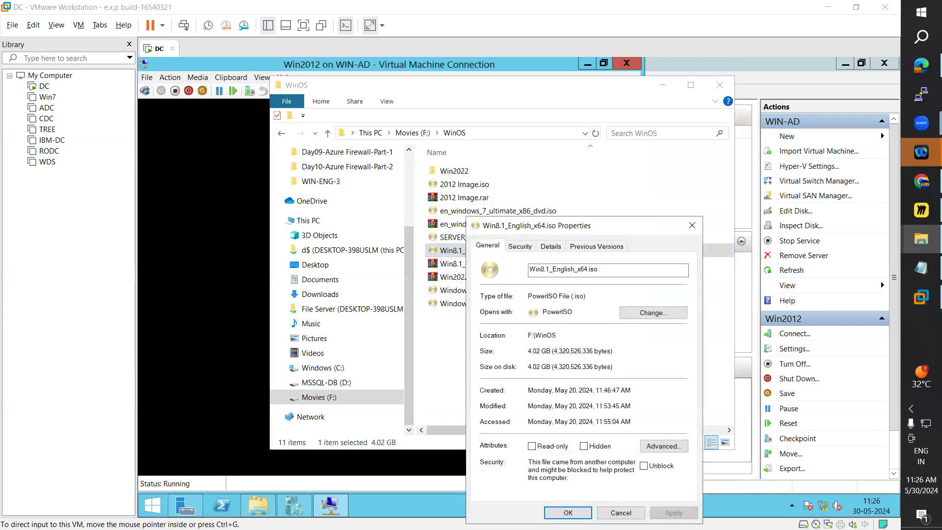
left_click(692, 219)
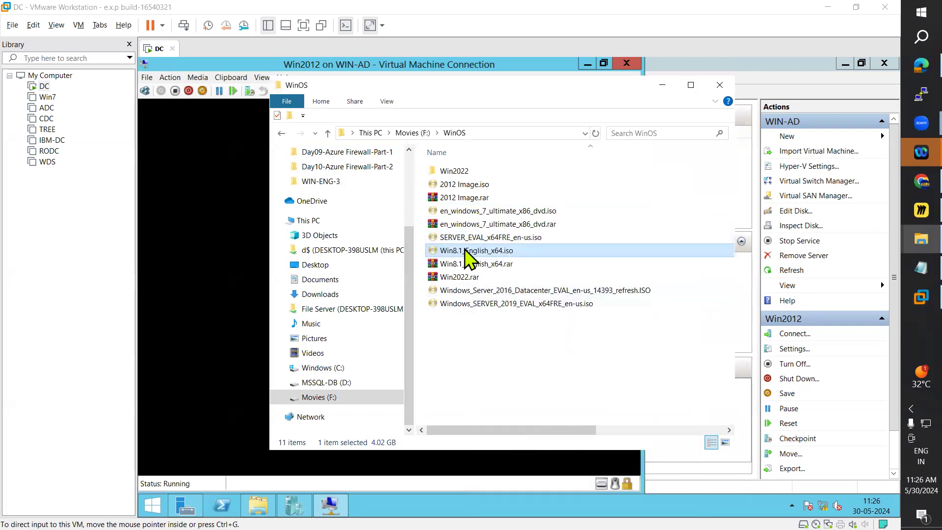
Step: Copy Win8.1_English_x64.iso from the host's WinOS folder to the clipboard and minimize the folder window
right_click(465, 251)
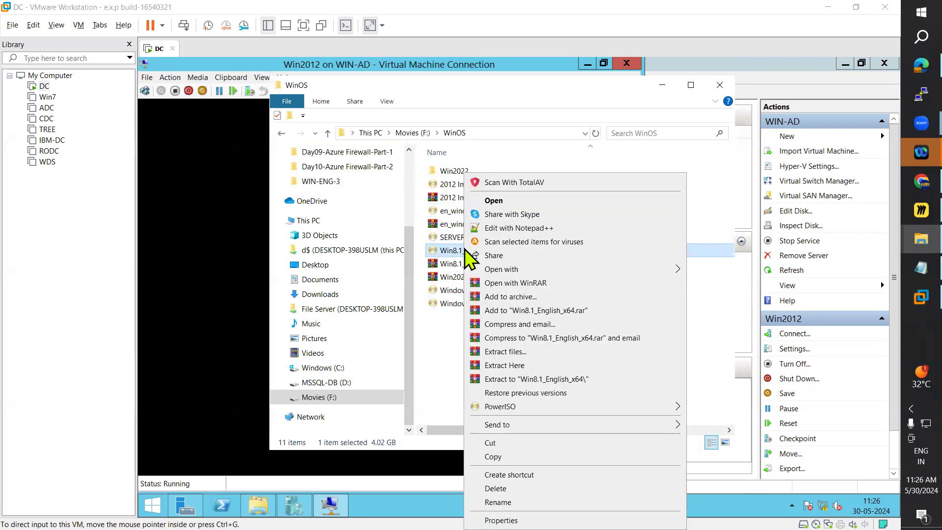
left_click(490, 458)
left_click(662, 85)
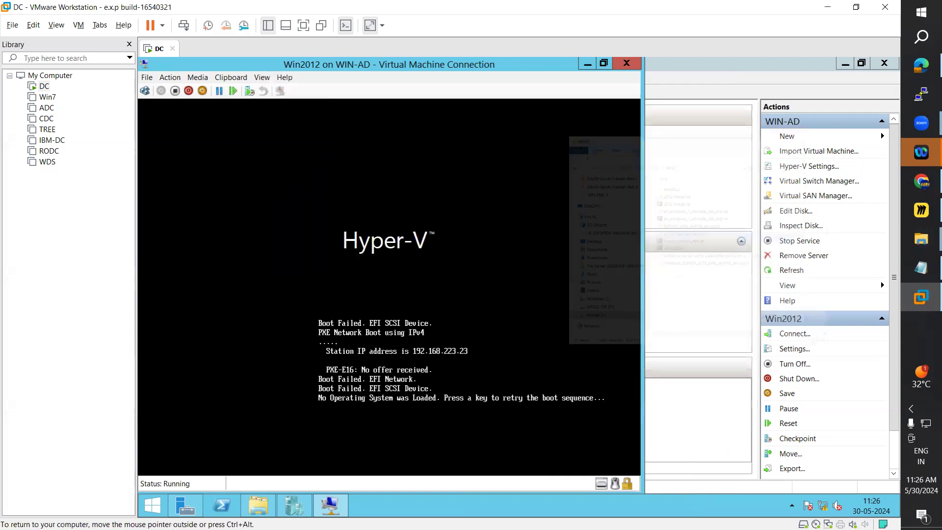
Step: Close the Win2012 connection window and open the virtual machine's settings
left_click(630, 64)
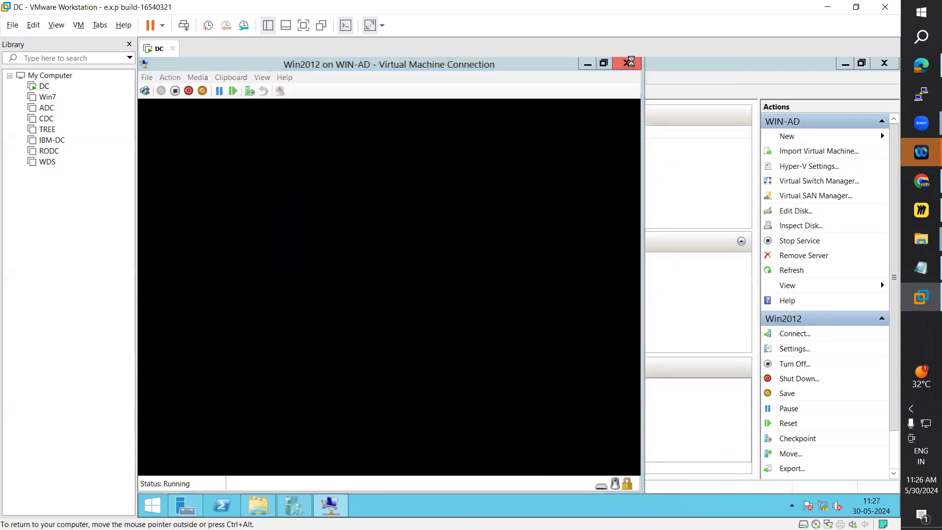
right_click(305, 146)
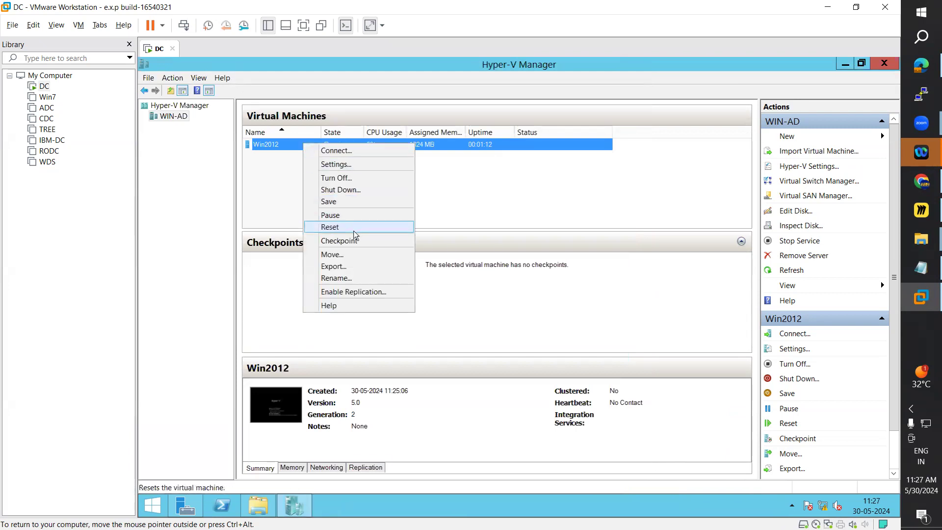
left_click(343, 167)
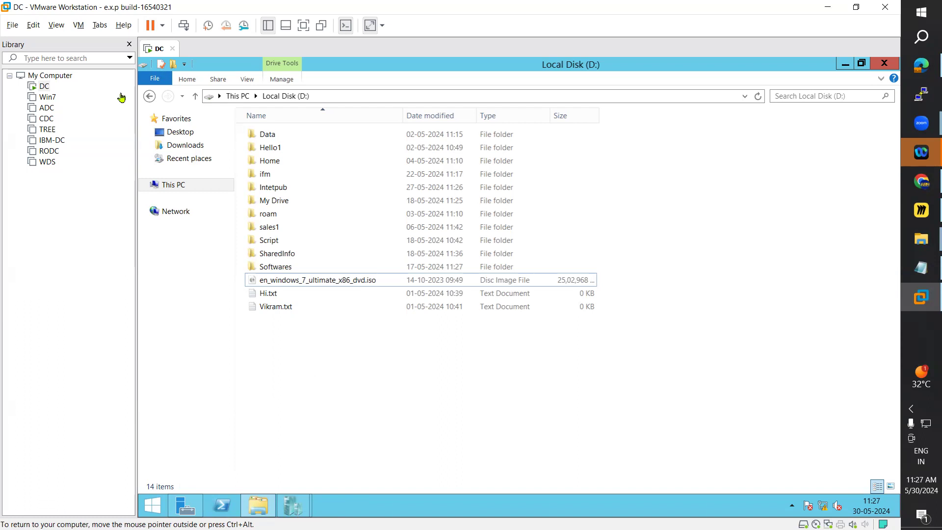
Step: Power off the DC virtual machine in VMware Workstation and power it on again
left_click(162, 25)
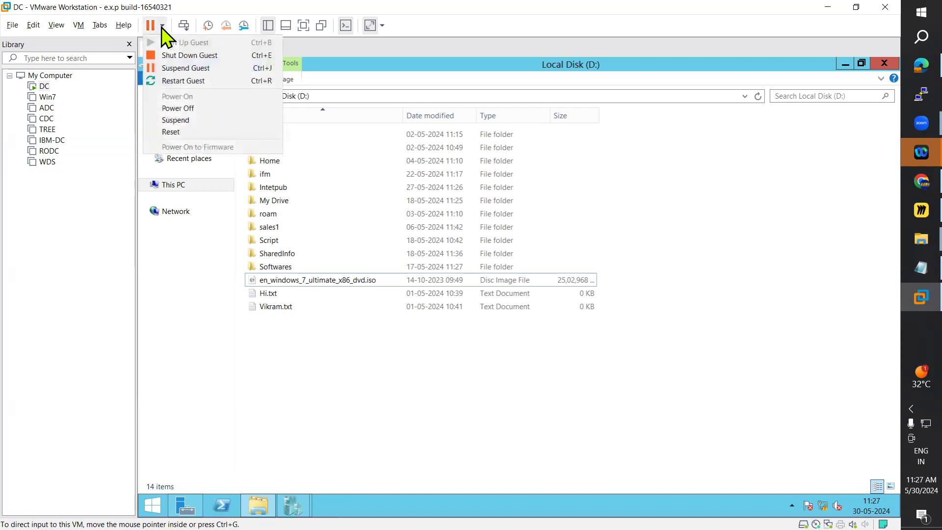
left_click(194, 109)
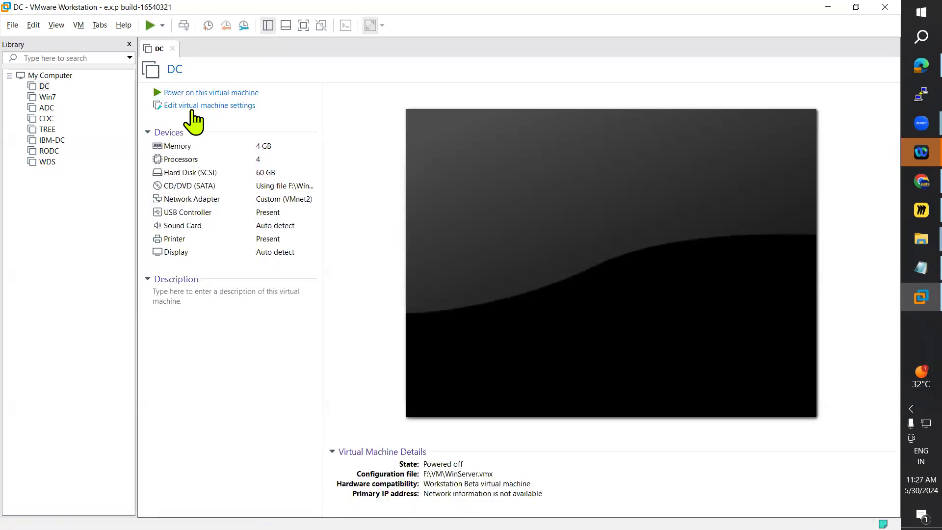
left_click(189, 93)
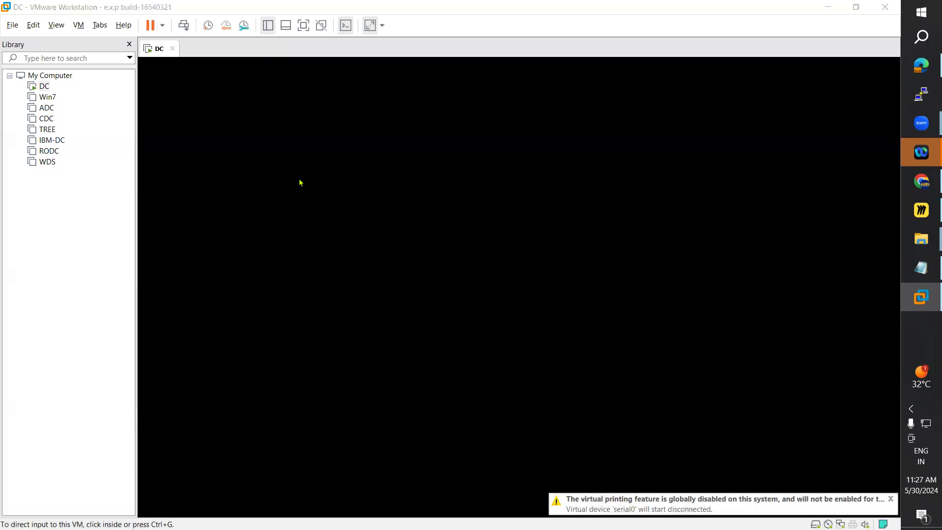
Step: Check the free space of the host computer's drives in This PC, then close the window
key("super+e")
left_click(332, 349)
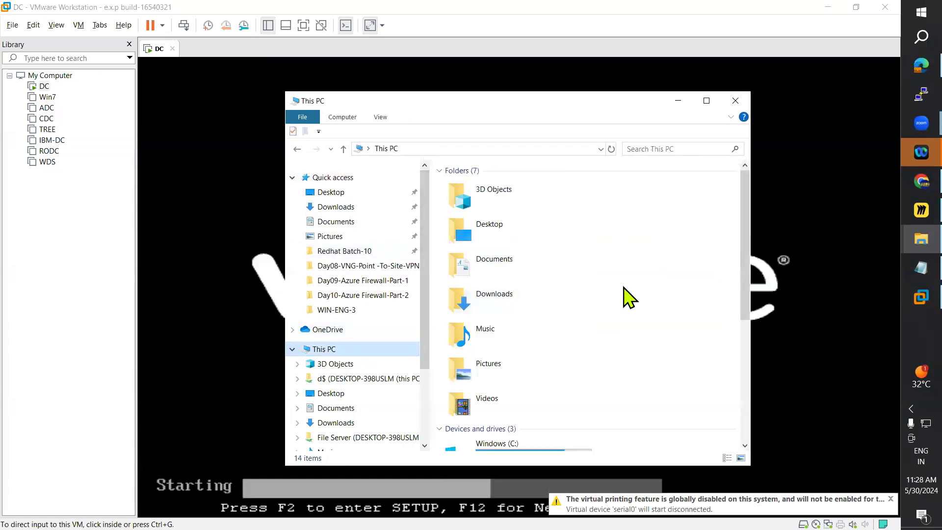
scroll(638, 295, "down", 5)
scroll(628, 294, "up", 2)
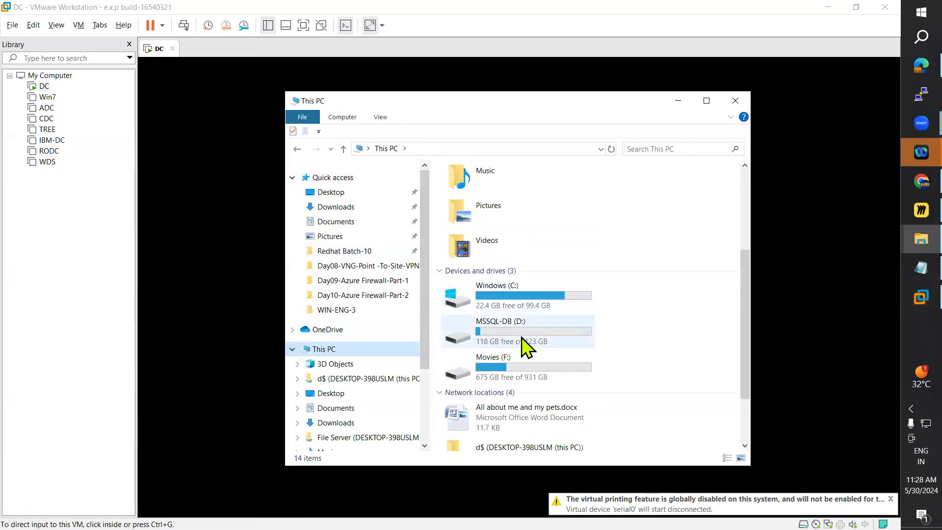
left_click(735, 100)
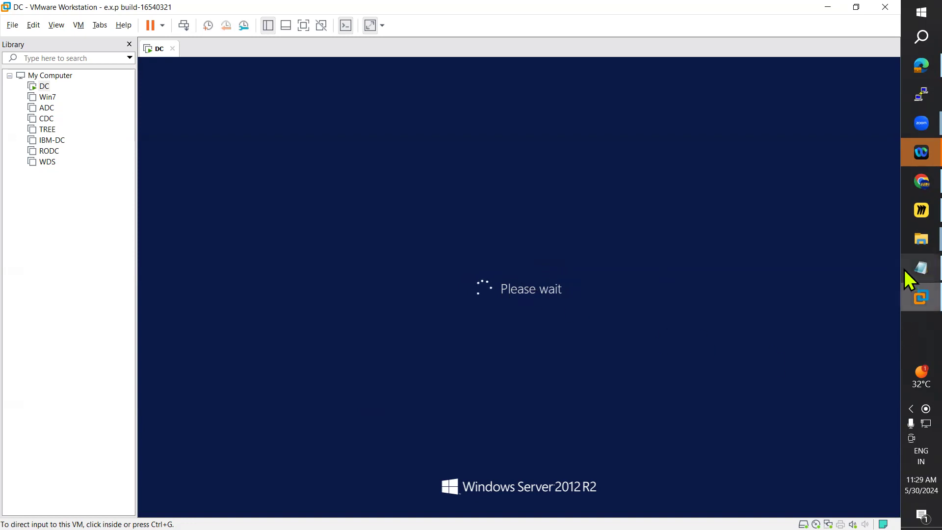
Step: Open the host's WinOS folder and check the properties of 2012 Image.iso, then close them
mouse_move(906, 264)
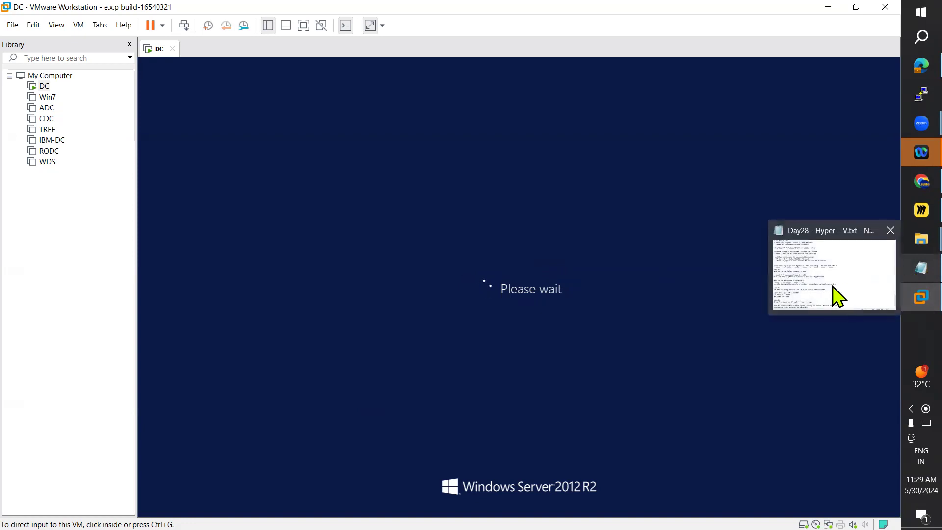
mouse_move(906, 239)
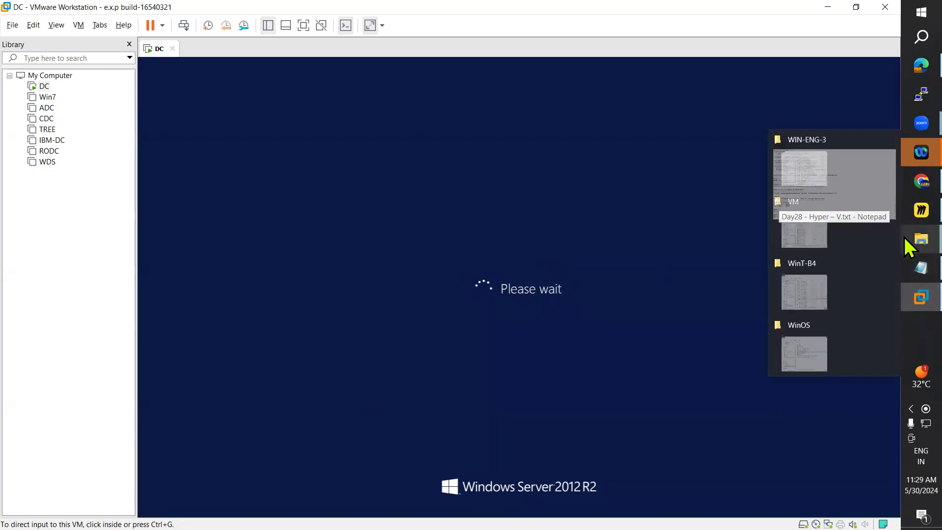
left_click(832, 390)
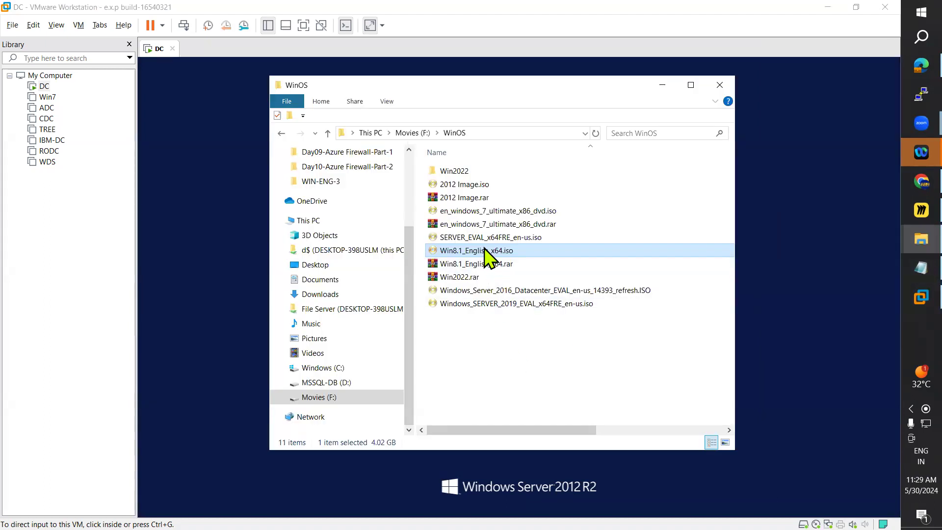
left_click(474, 186)
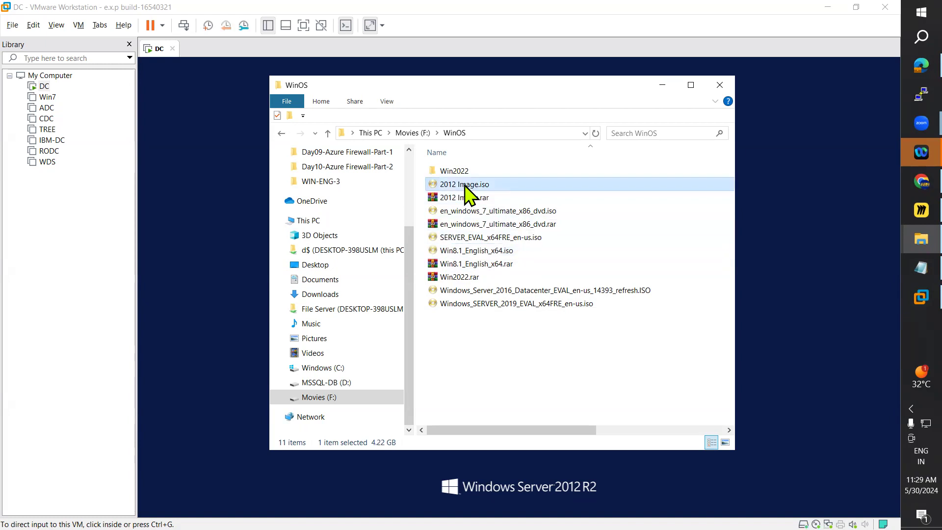
right_click(465, 186)
left_click(502, 520)
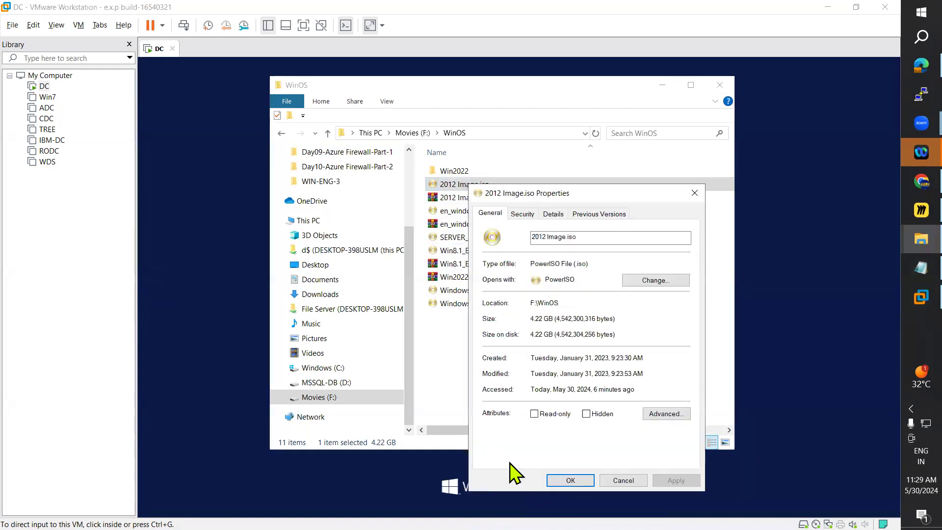
left_click(623, 479)
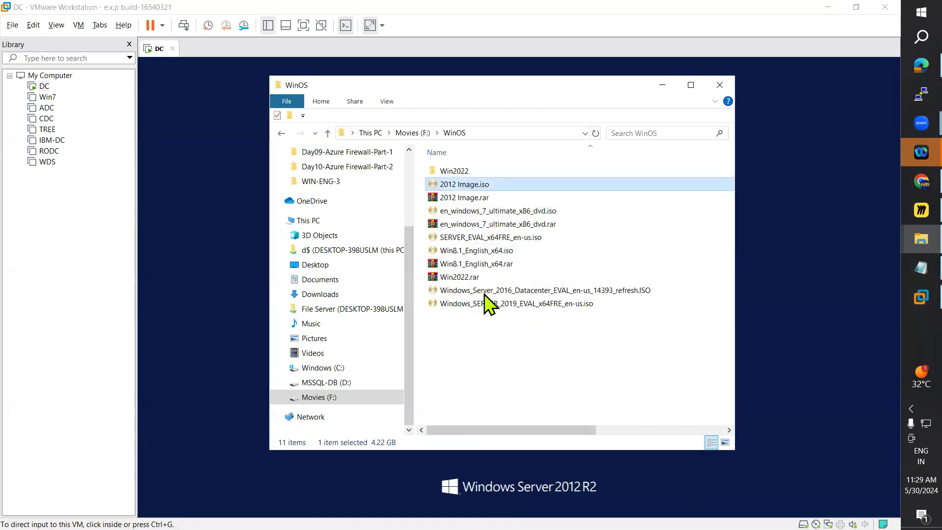
Step: Copy Win8.1_English_x64.iso from the WinOS folder to the clipboard
right_click(471, 252)
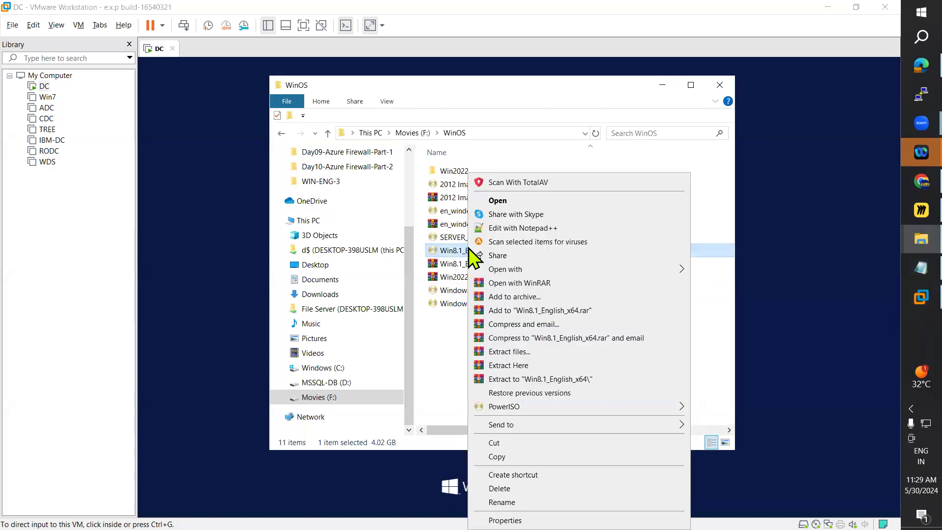
left_click(500, 457)
left_click(859, 264)
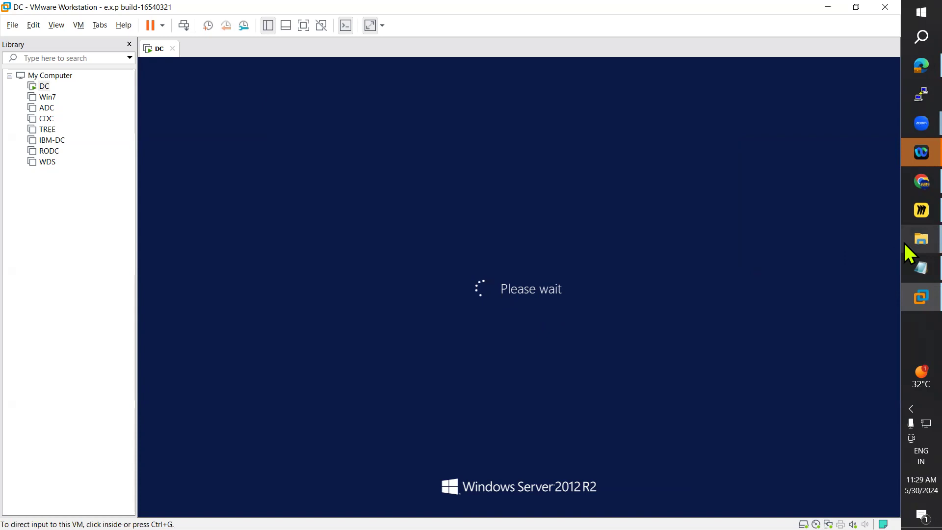
Step: Close the host's open VM and WIN-ENG-3 folder windows
mouse_move(904, 241)
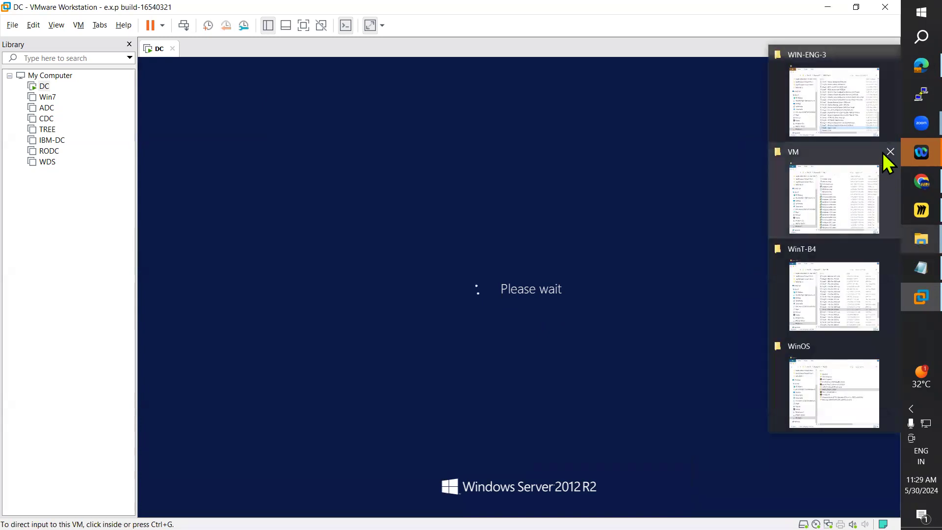
left_click(889, 151)
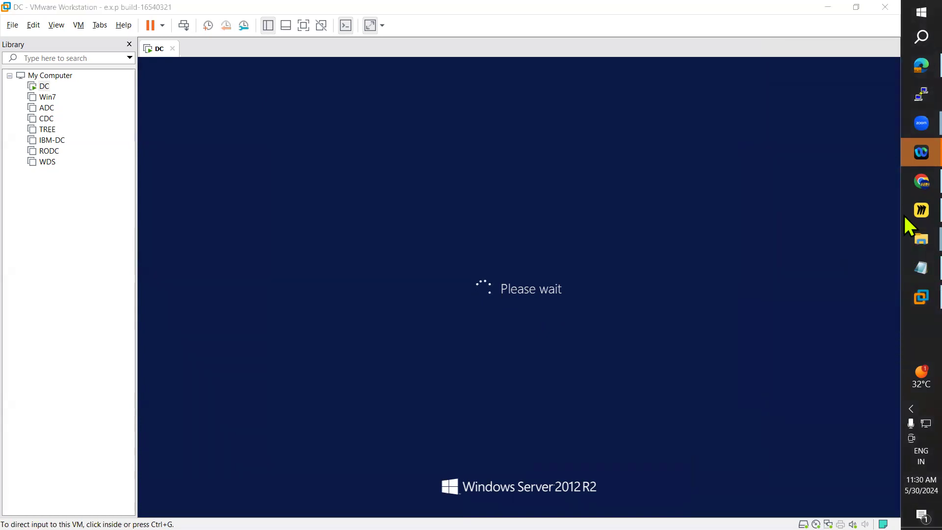
mouse_move(905, 237)
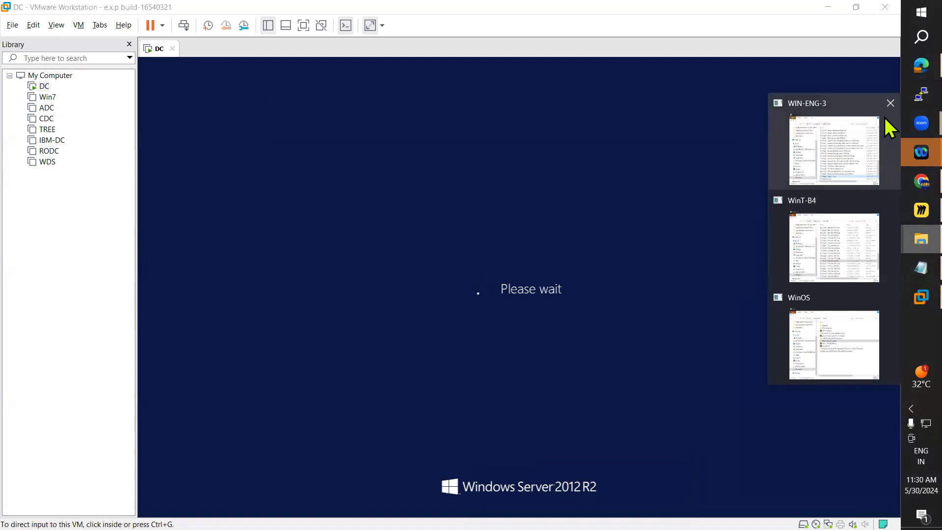
left_click(890, 104)
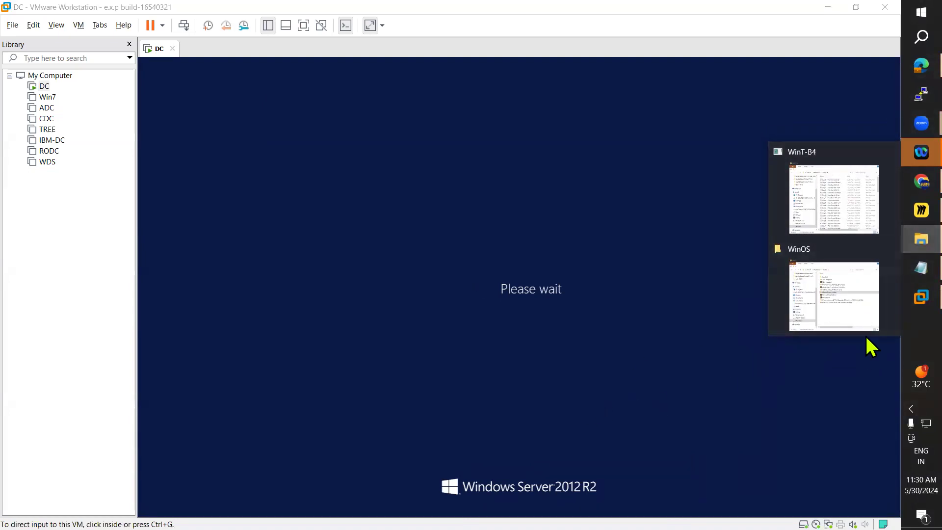
Step: Copy Win8.1_English_x64.iso from the host's WinOS folder again and minimize the folder window
left_click(840, 286)
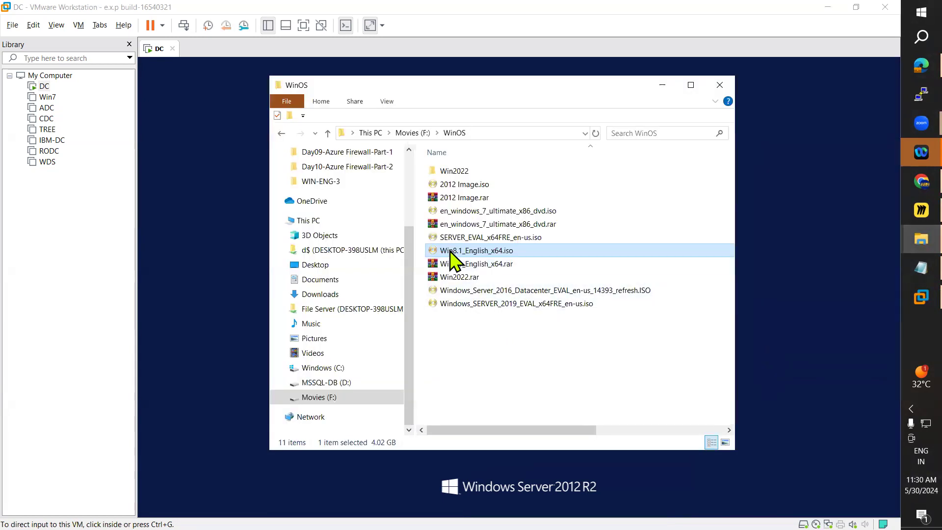
right_click(448, 250)
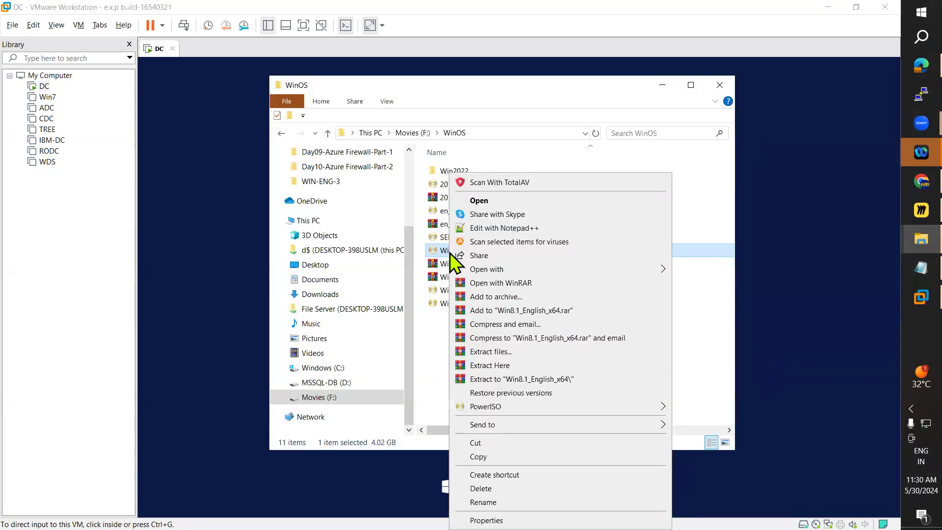
left_click(478, 456)
left_click(662, 85)
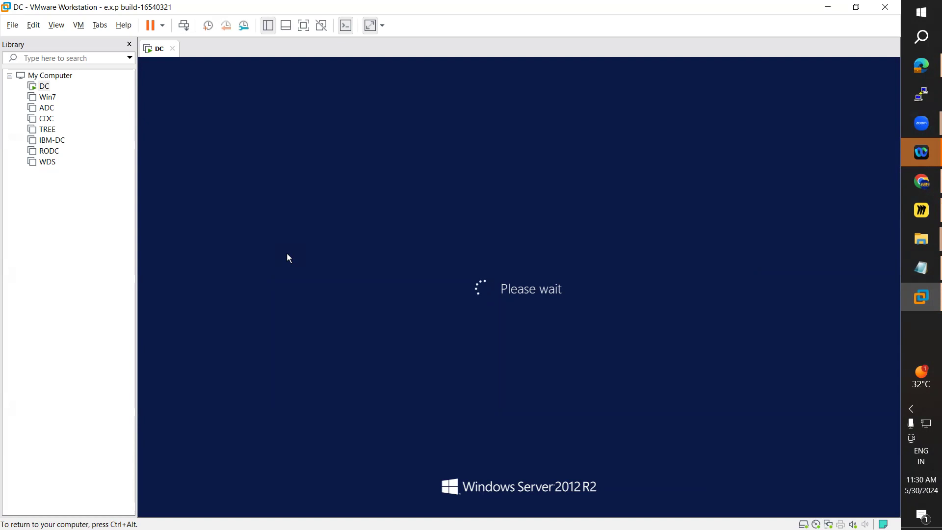
left_click(905, 211)
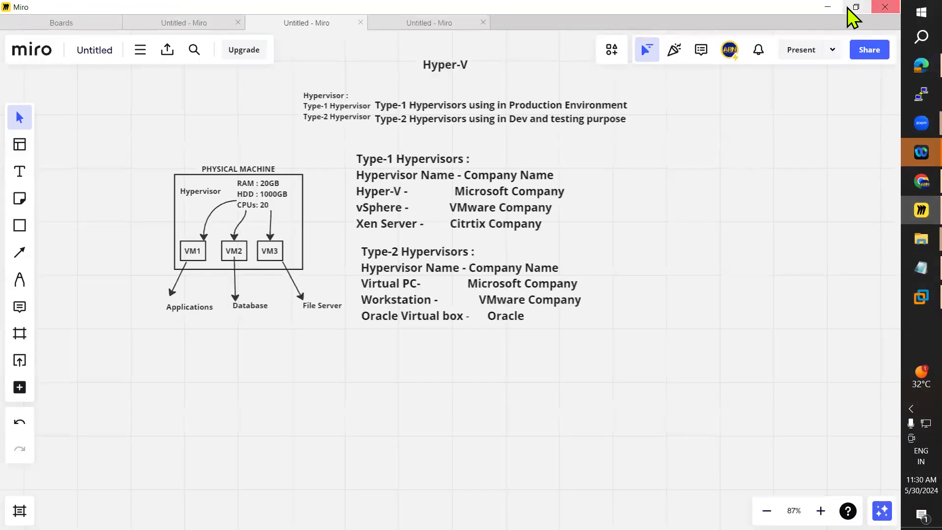
left_click(887, 6)
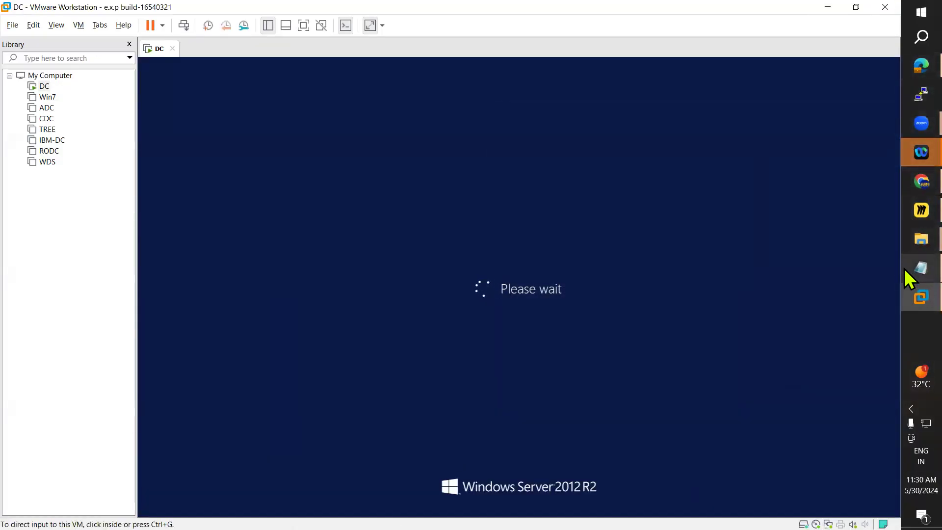
mouse_move(905, 242)
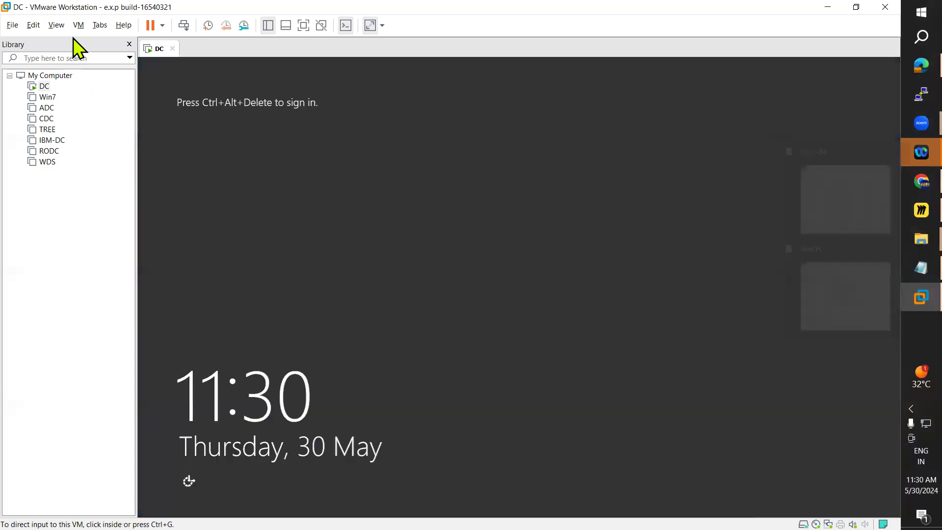
Step: Sign in to the DC virtual machine with the administrator account's password and cancel the Shutdown Event Tracker
left_click(100, 25)
left_click(114, 82)
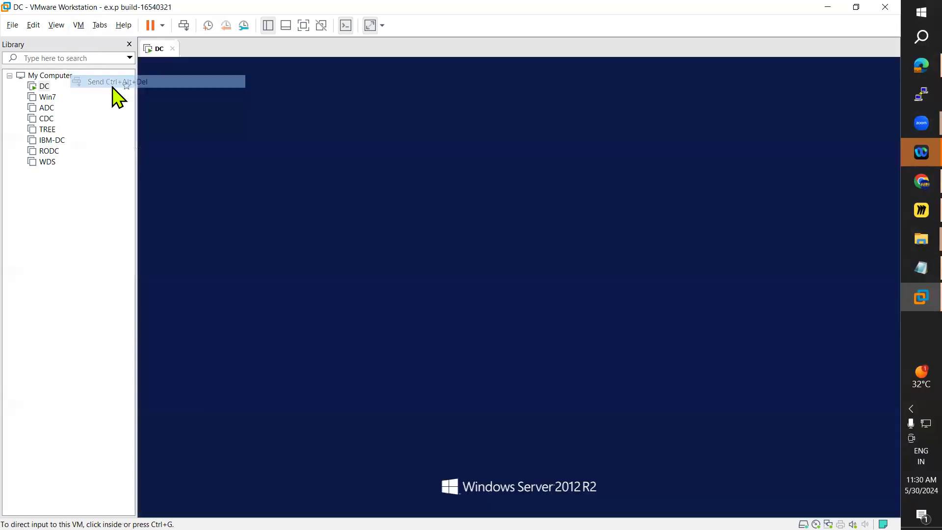
left_click(511, 226)
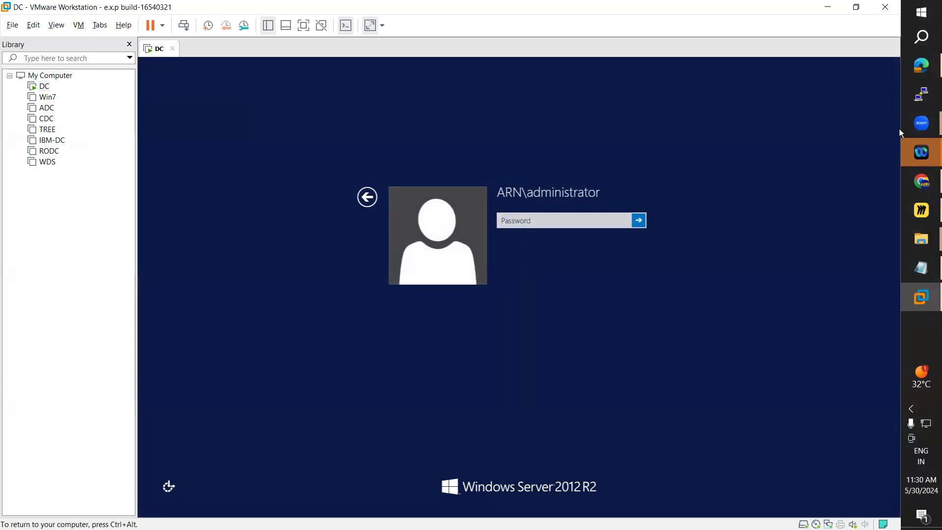
left_click(499, 222)
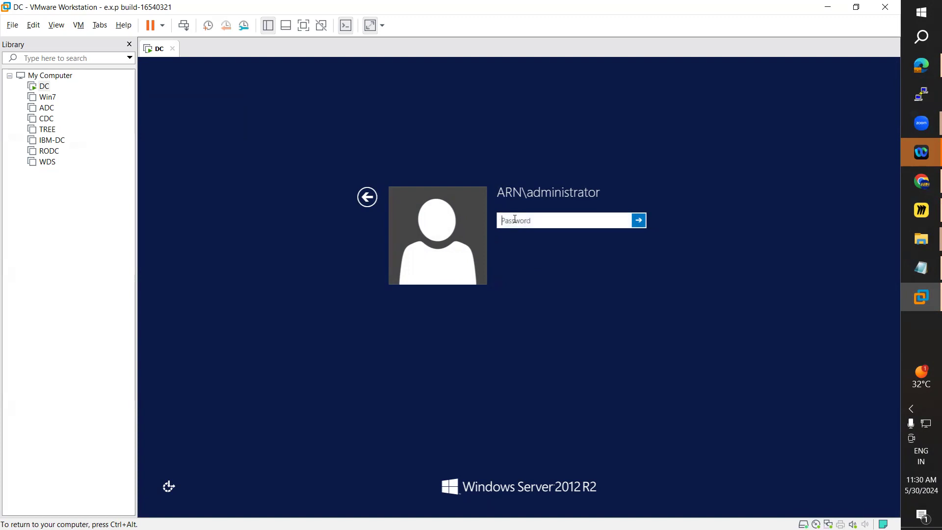
type("••")
key("Return")
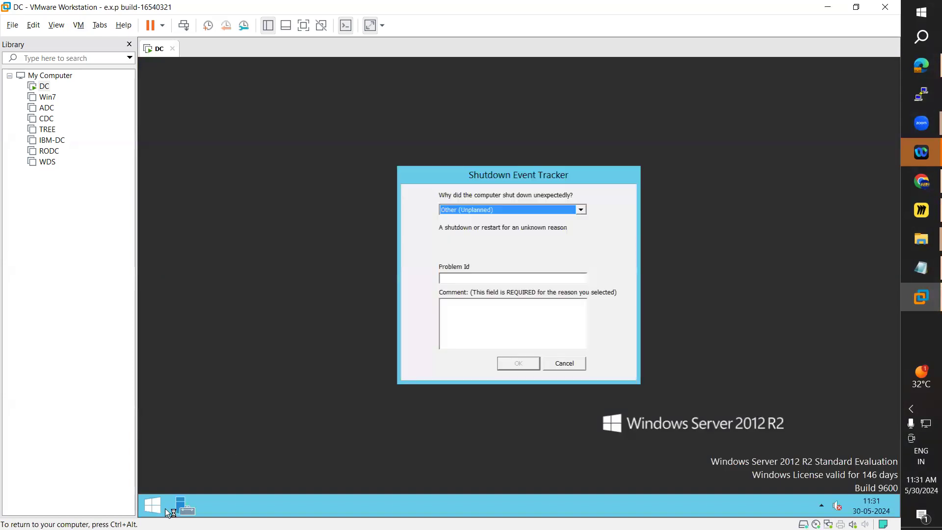
left_click(565, 363)
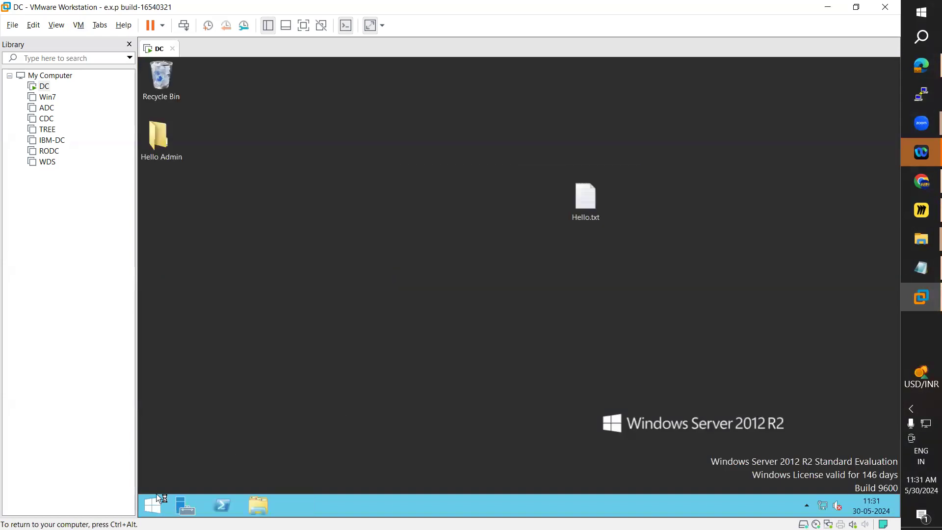
Step: Open Local Disk (D:) on the DC virtual machine and try to permanently delete en_windows_7_ultimate_x86_dvd.iso
left_click(259, 504)
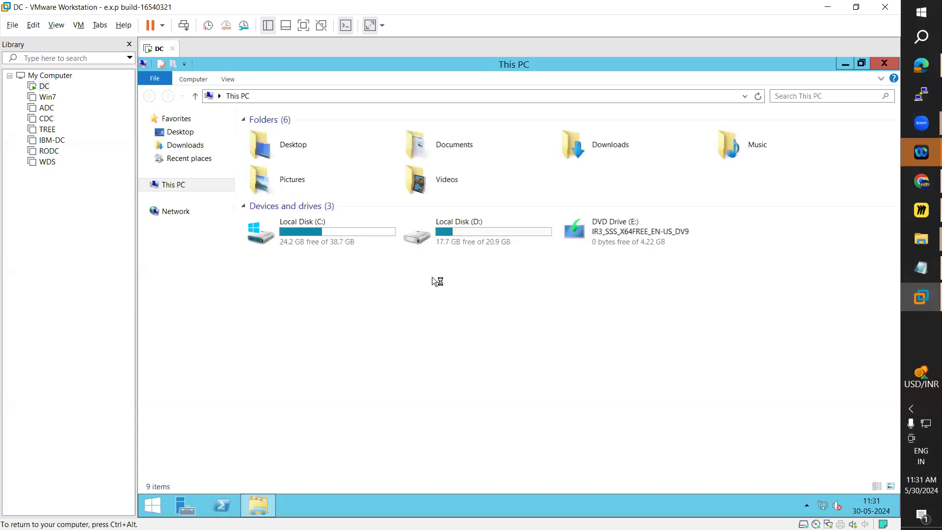
double_click(500, 241)
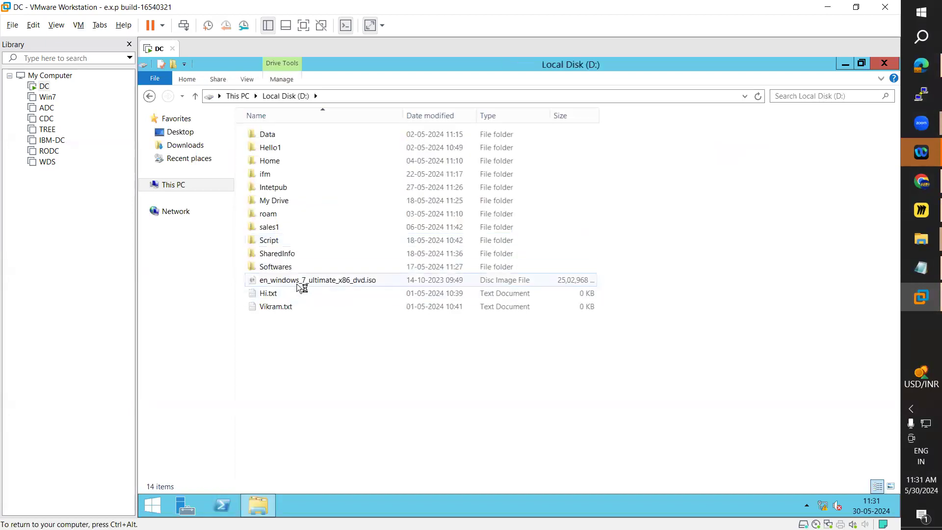
left_click(302, 283)
key("shift+Delete")
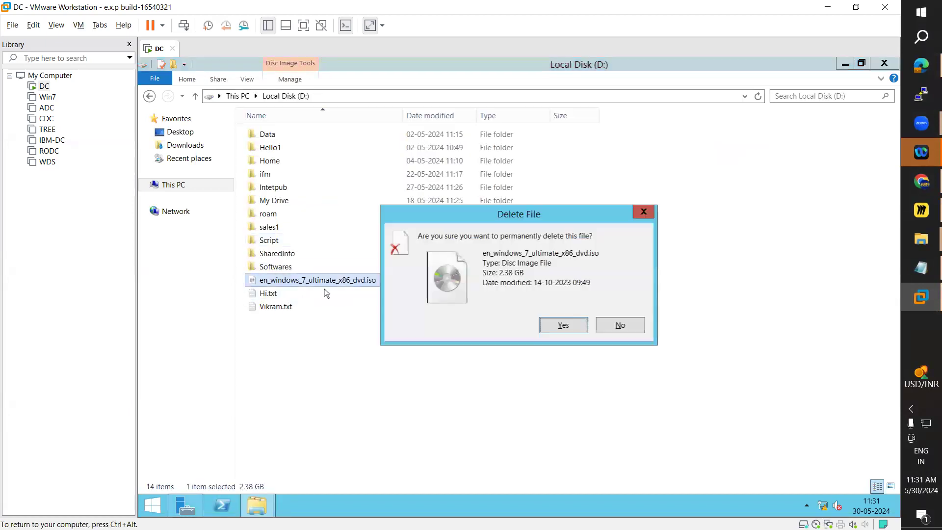
left_click(560, 327)
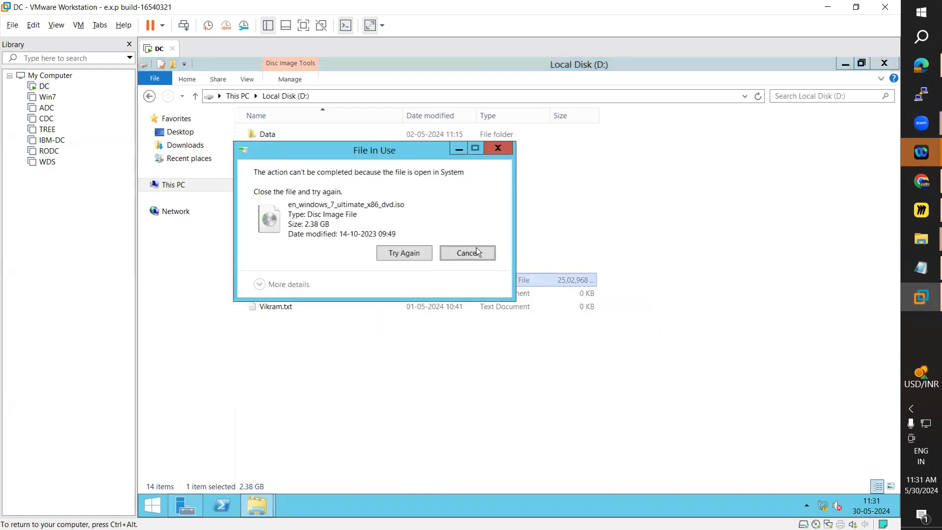
left_click(417, 255)
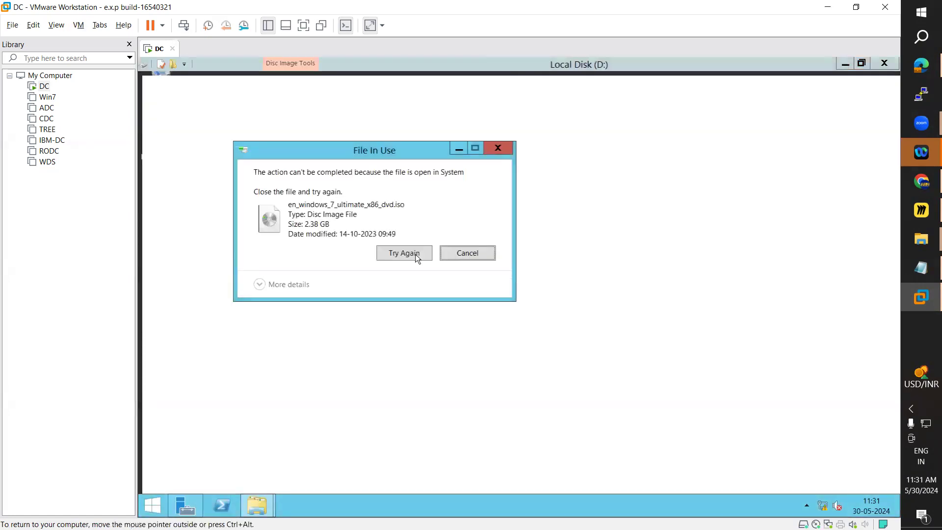
left_click(416, 255)
Step: Retry the permanent deletion of the Windows 7 ISO on drive D and try to close the error dialog
left_click(321, 285)
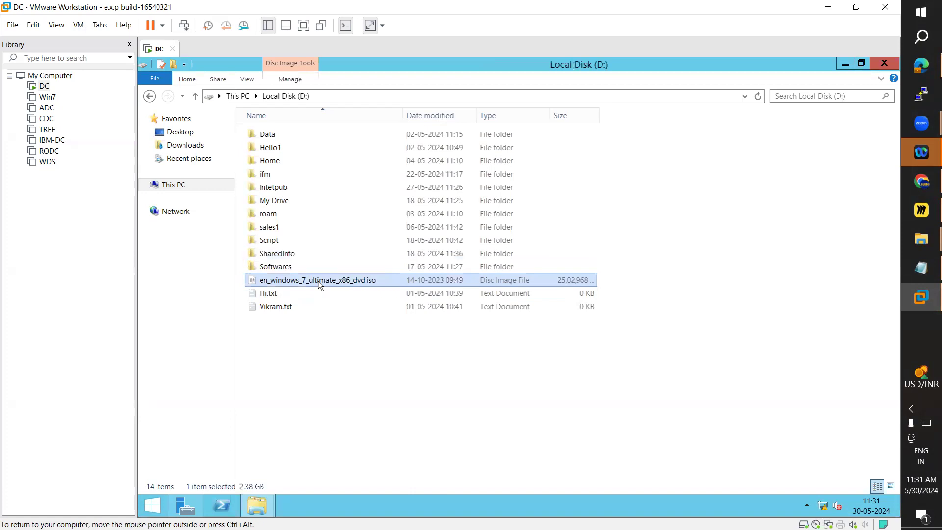
key("shift+Delete")
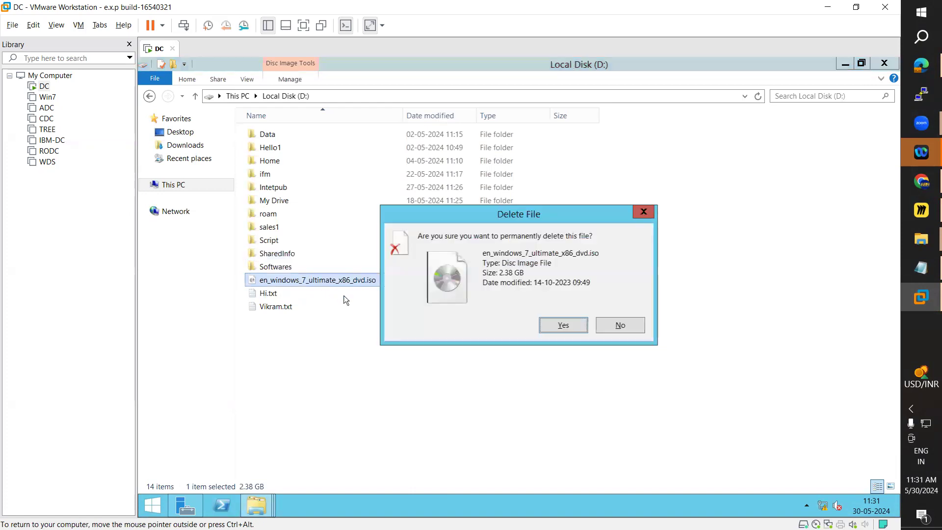
left_click(574, 330)
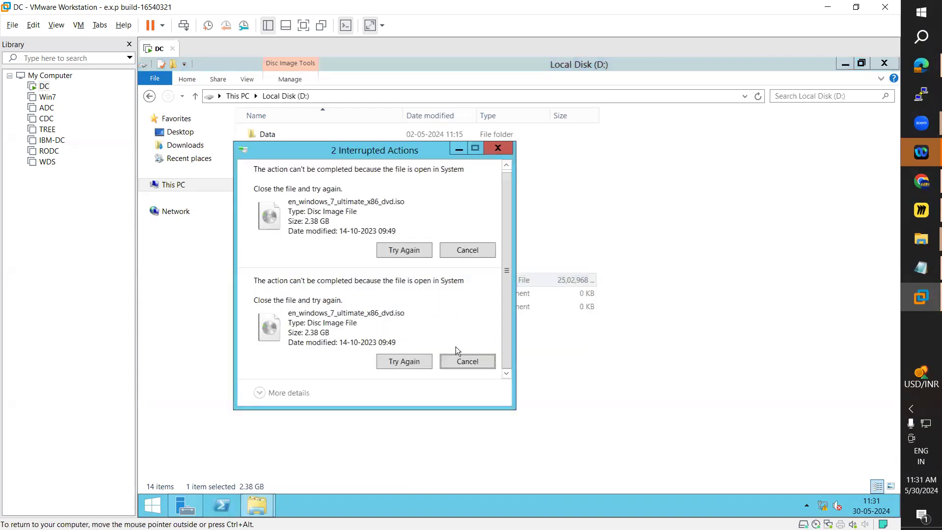
left_click(409, 367)
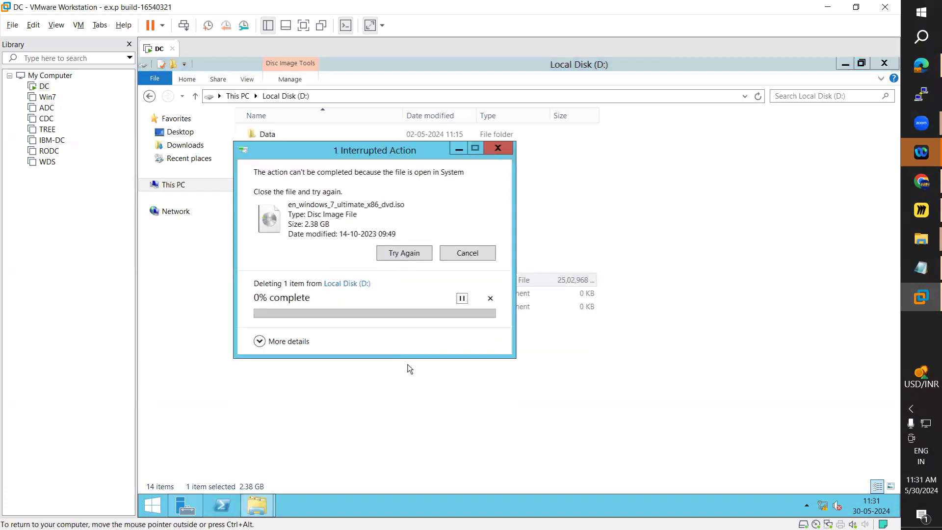
left_click(499, 148)
left_click(555, 277)
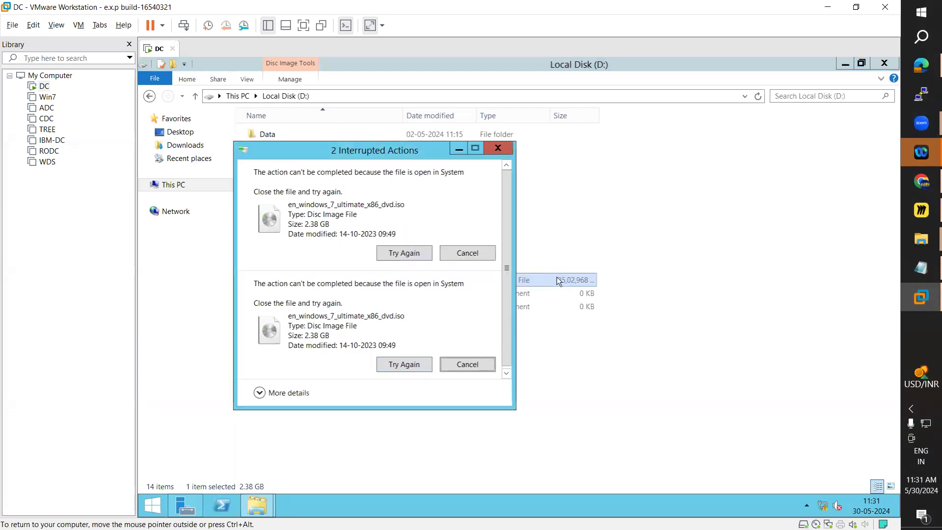
Step: Minimize the open folder and Server Manager windows and empty the DC virtual machine's Recycle Bin
left_click(843, 65)
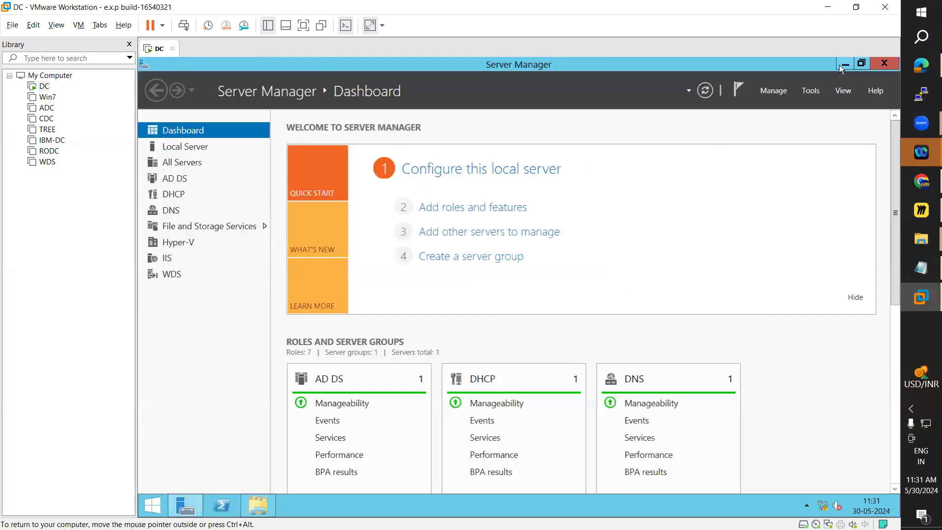
left_click(844, 64)
right_click(157, 89)
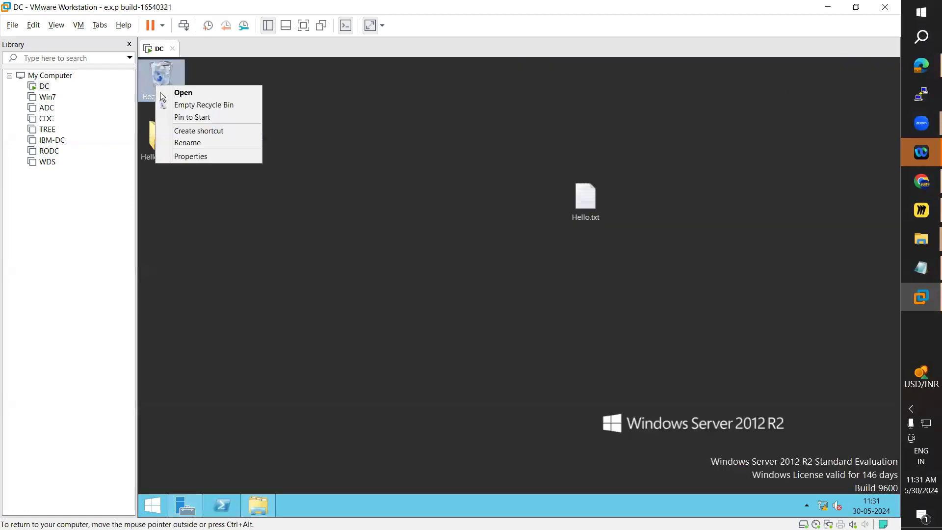
left_click(201, 103)
left_click(559, 293)
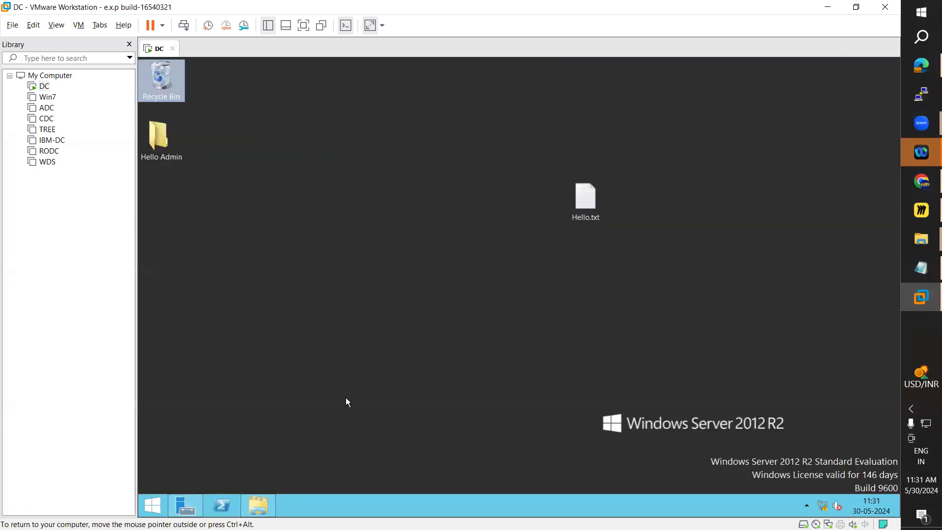
Step: Open Hyper-V Manager from Server Manager on the DC virtual machine and show the virtual machines of host WIN-AD
left_click(188, 509)
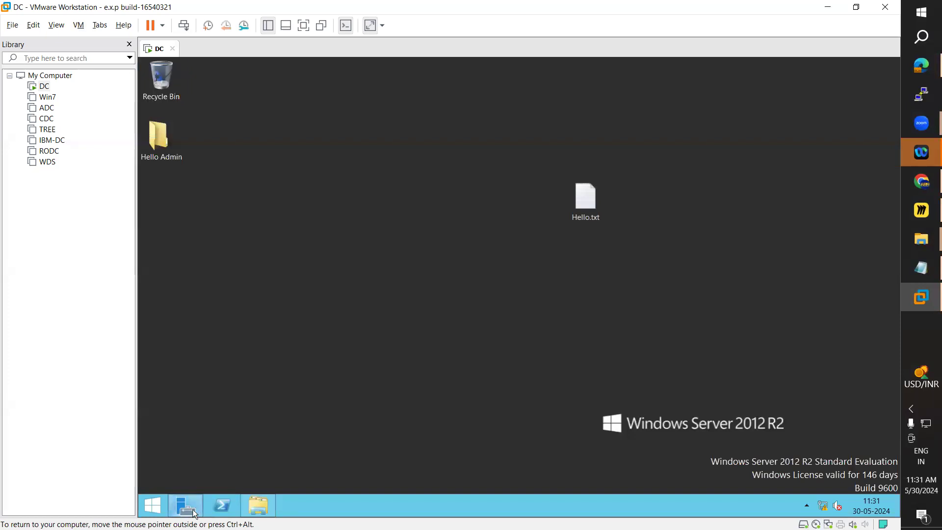
left_click(810, 92)
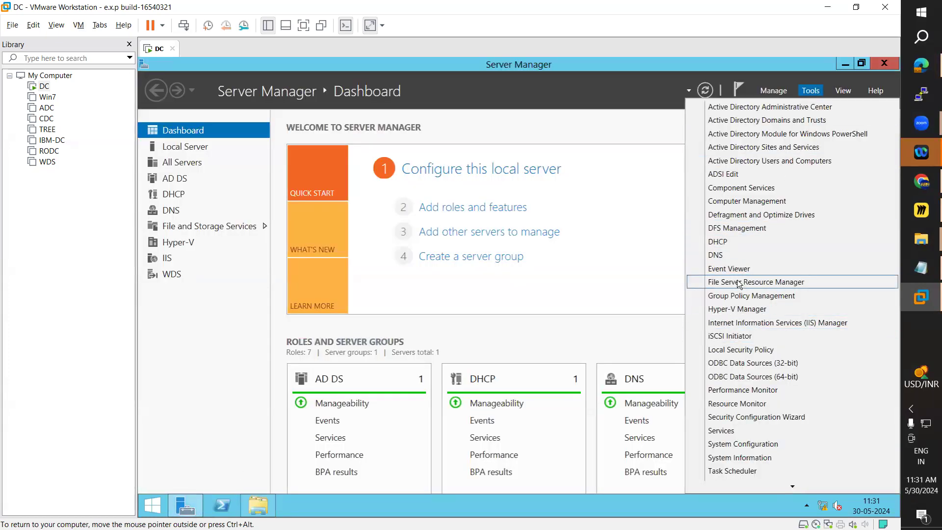
left_click(740, 309)
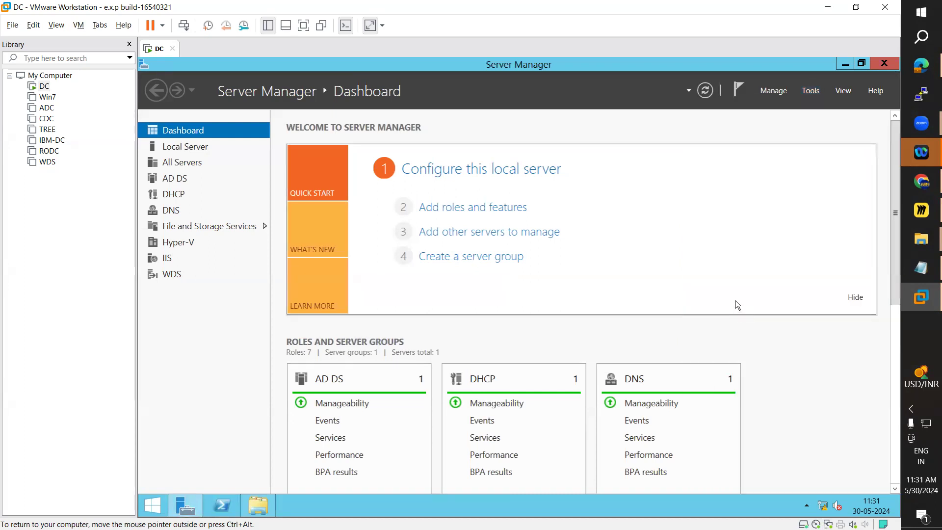
left_click(654, 143)
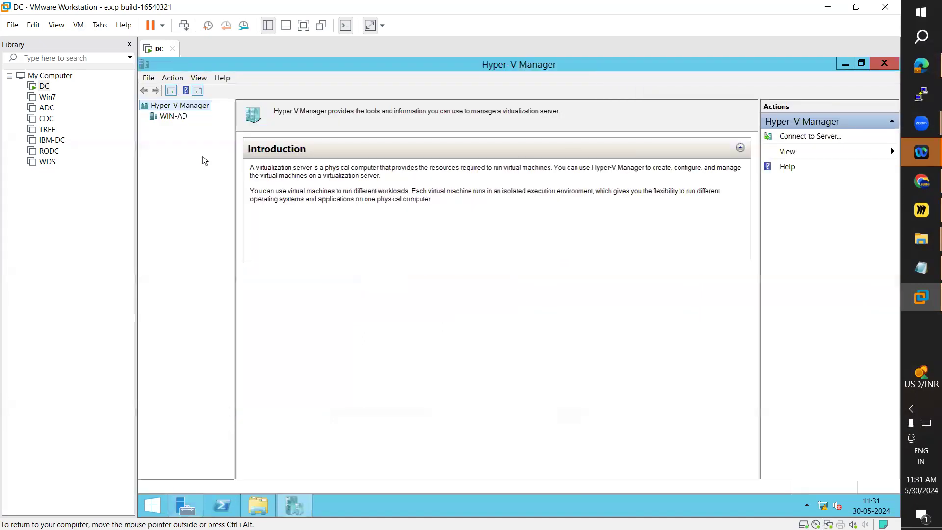
left_click(170, 117)
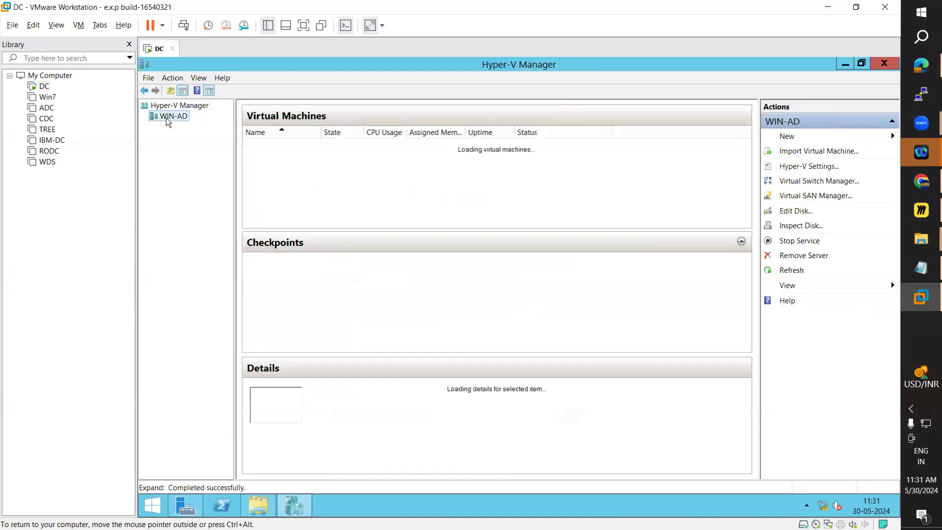
Step: Turn off the Win2012 virtual machine in Hyper-V Manager and confirm the power-off
left_click(269, 145)
right_click(270, 145)
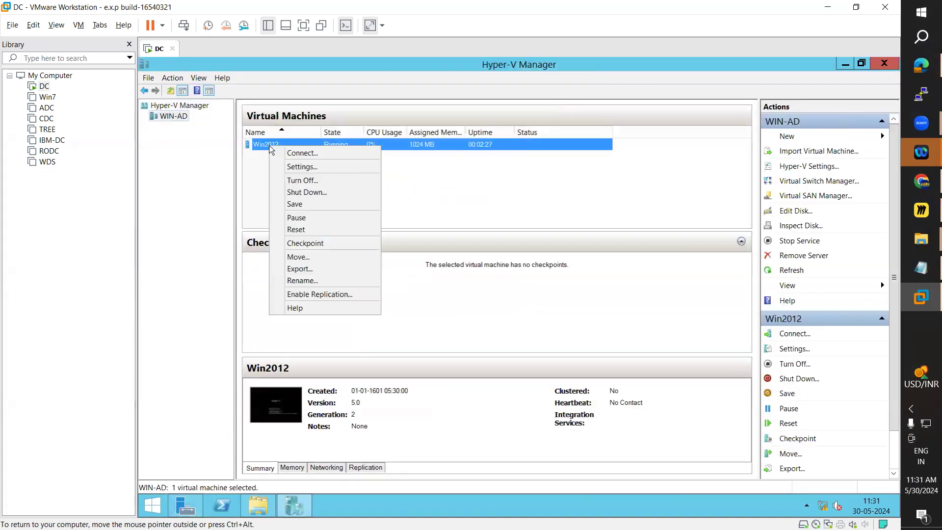
left_click(308, 184)
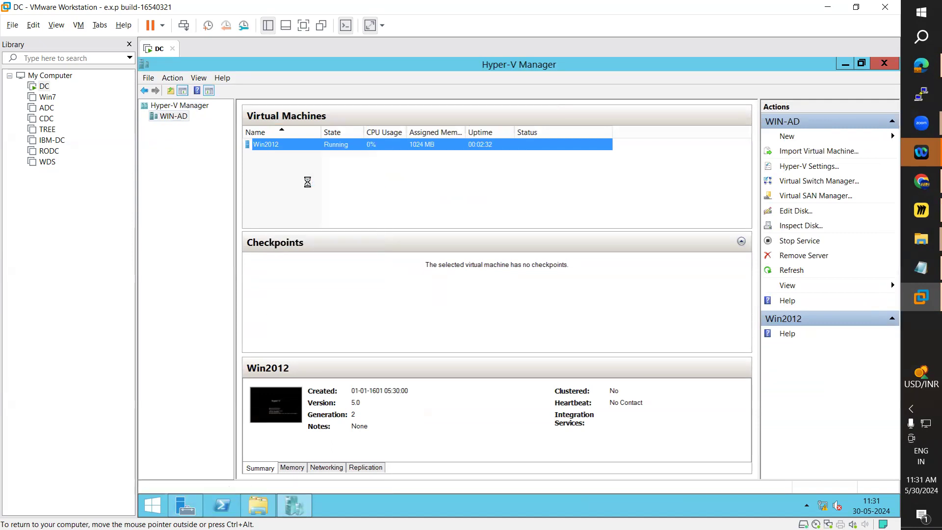
left_click(543, 305)
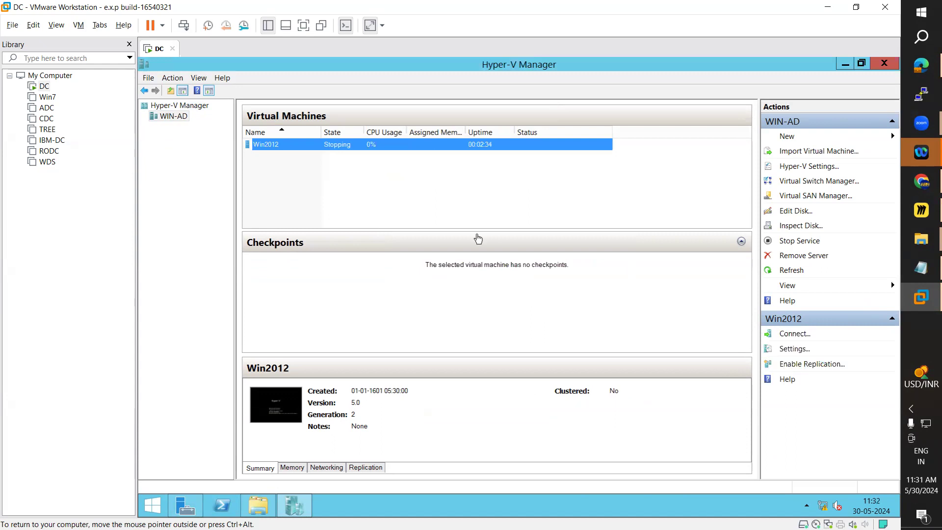
Step: Delete en_windows_7_ultimate_x86_dvd.iso from Local Disk (D:) on the DC virtual machine and minimize its open windows
left_click(260, 513)
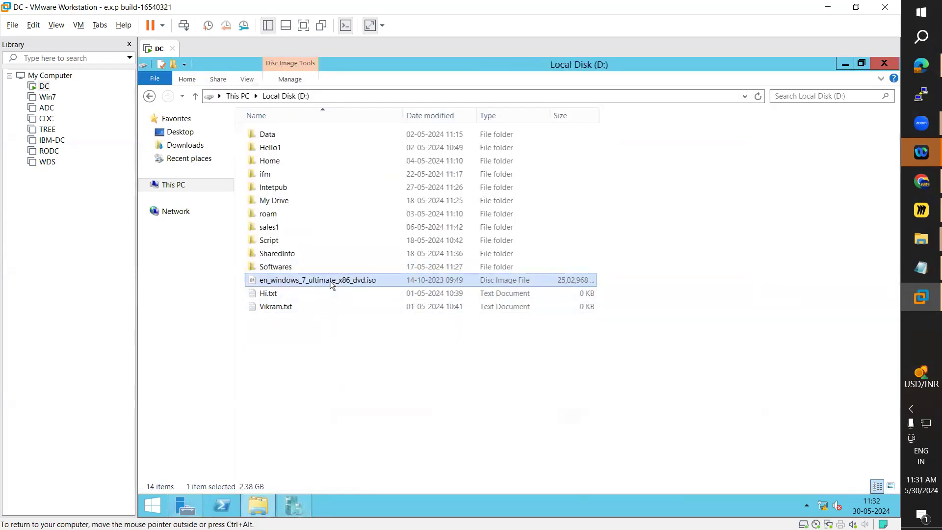
key("Delete")
left_click(543, 253)
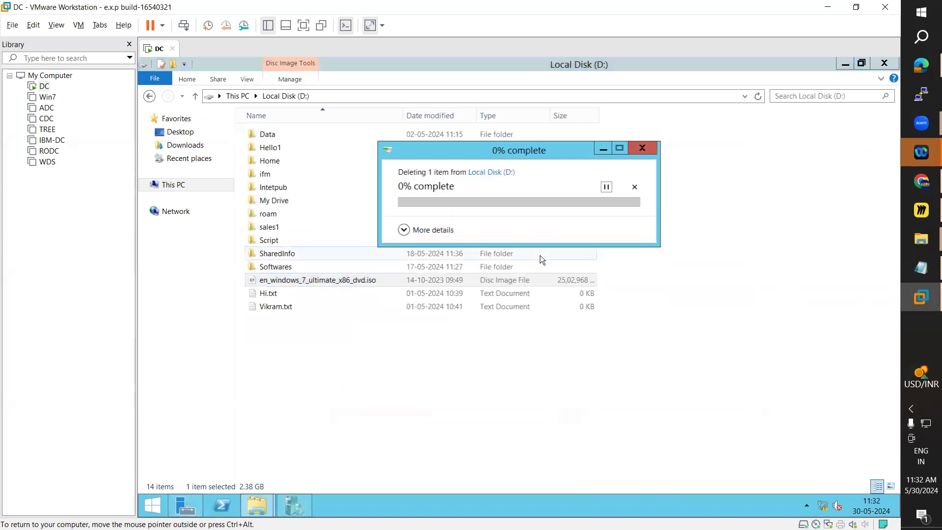
left_click(844, 66)
left_click(844, 67)
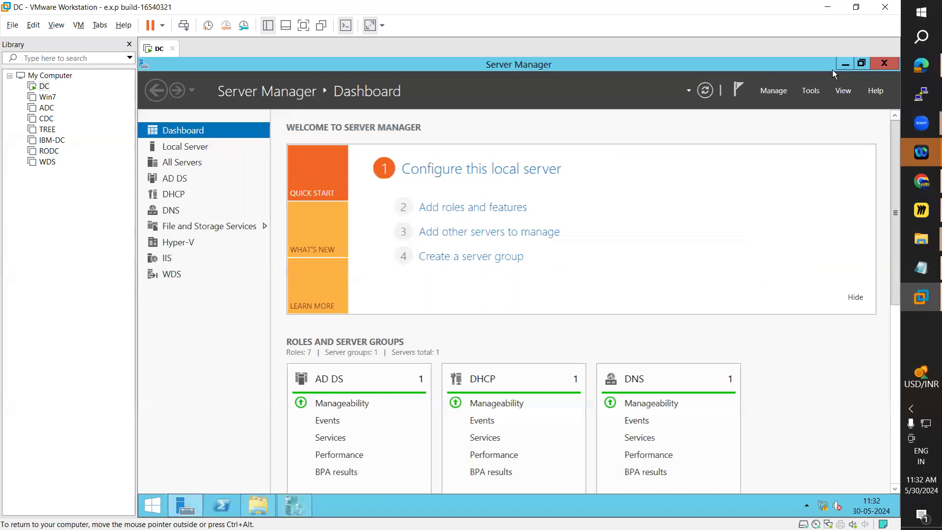
left_click(839, 66)
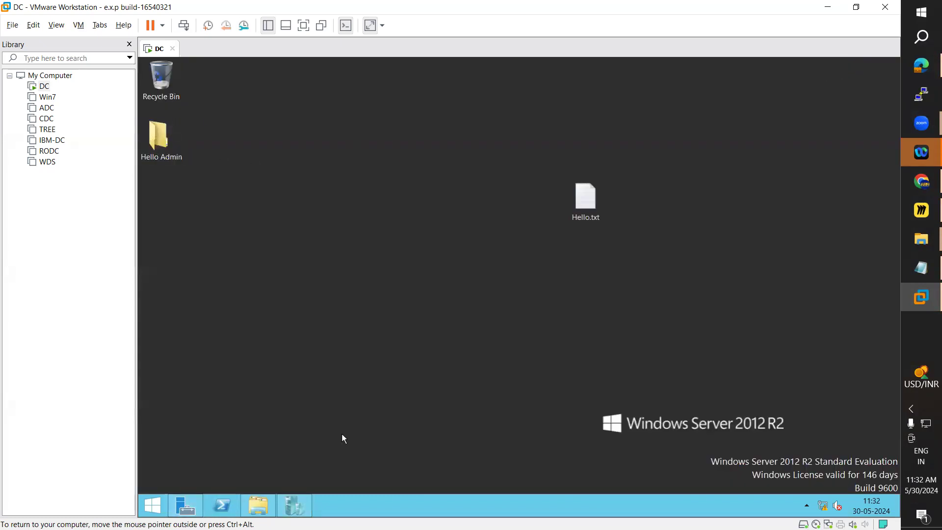
Step: Copy Win8.1_English_x64.iso from the host's WinOS folder on drive F to Local Disk (D:) of the DC virtual machine
mouse_move(905, 237)
left_click(784, 315)
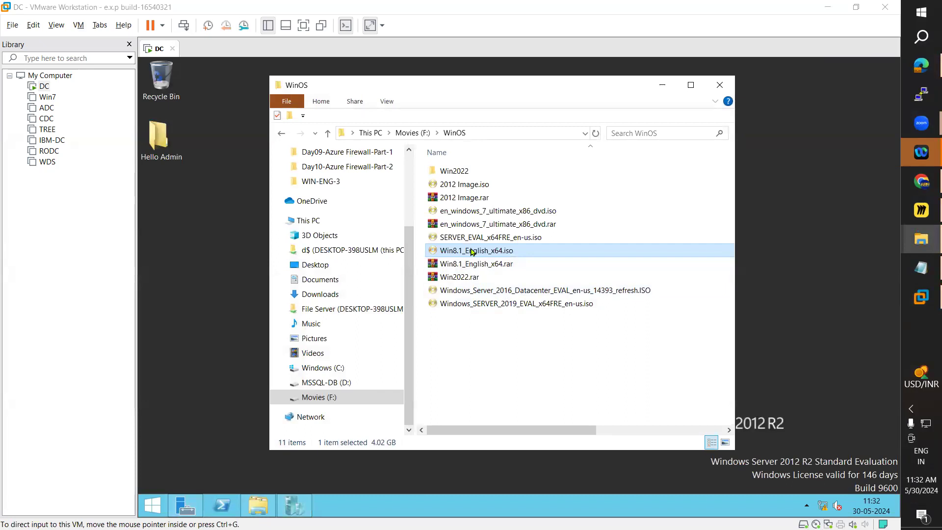
right_click(472, 251)
left_click(507, 456)
left_click(255, 515)
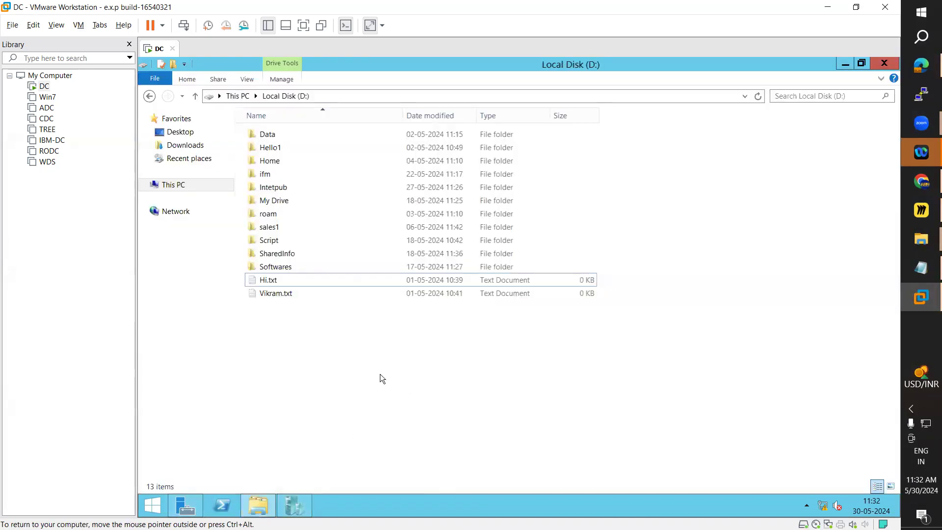
key("ctrl+v")
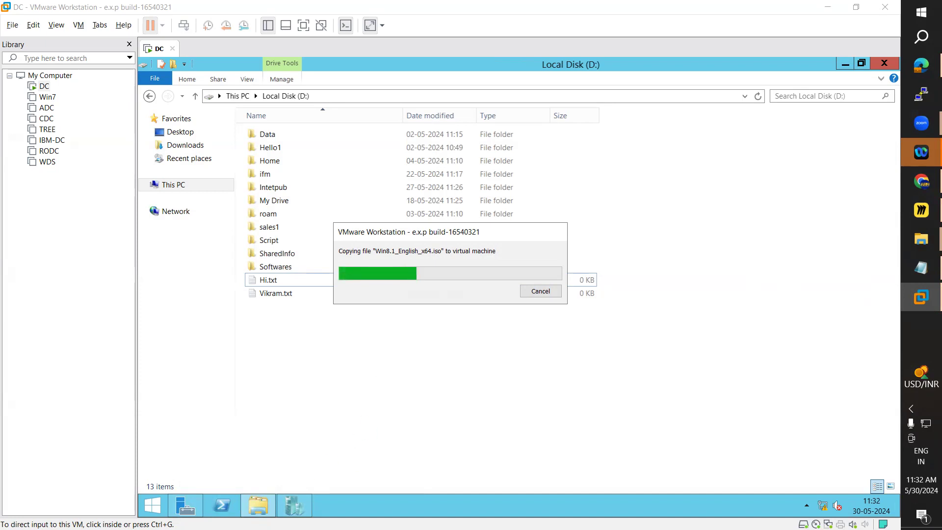
left_click(334, 481)
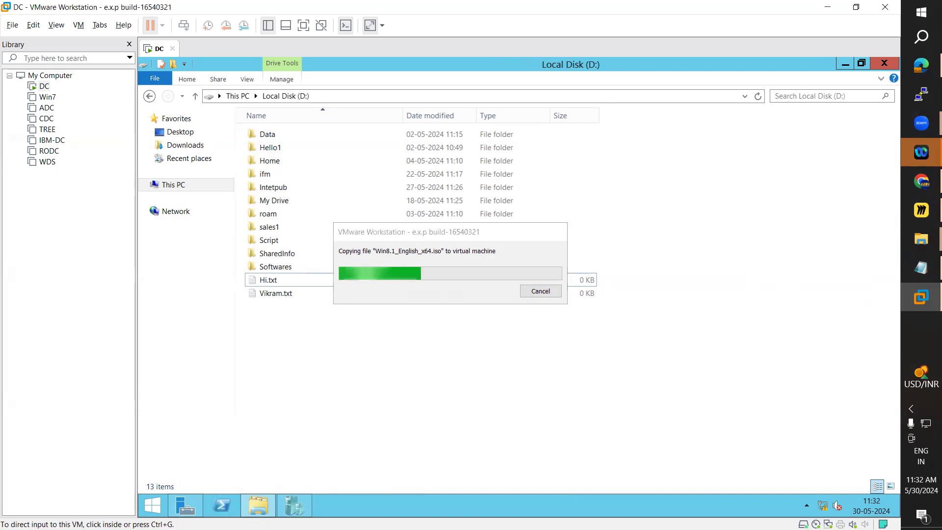
left_click(491, 232)
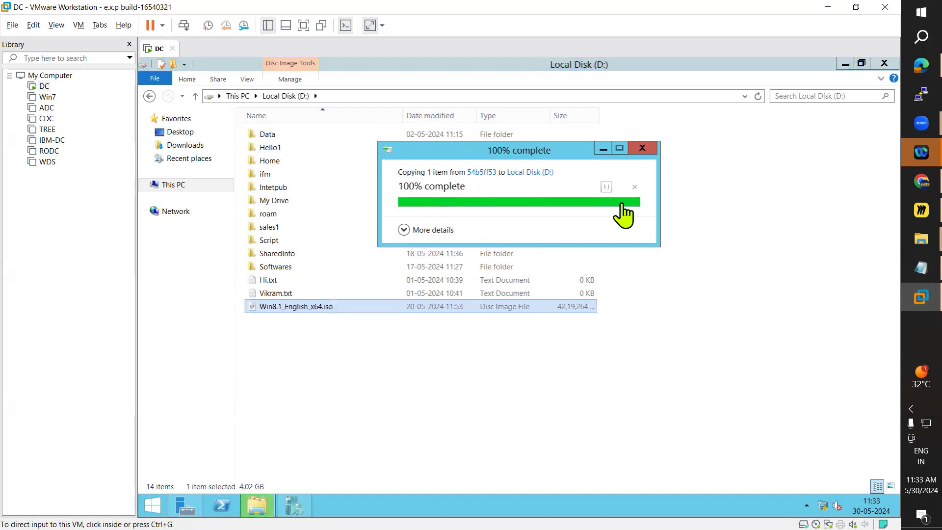
Step: Set the Win2012 virtual machine's DVD drive image file to D:\Win8.1_English_x64.iso and save its settings
left_click(305, 512)
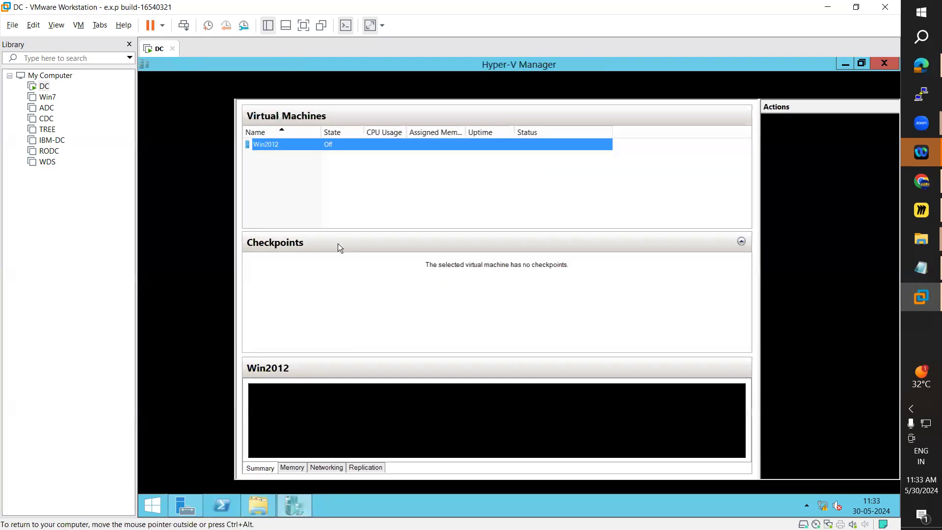
right_click(277, 148)
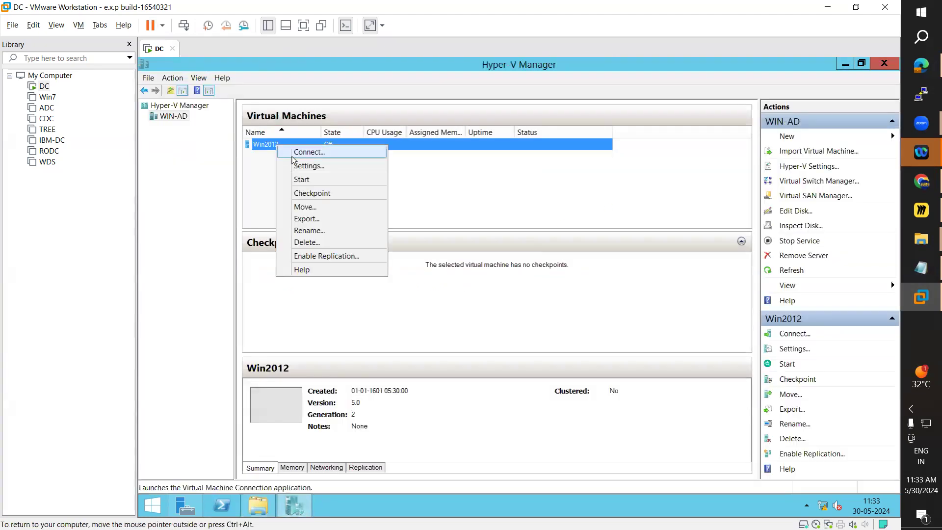
left_click(304, 167)
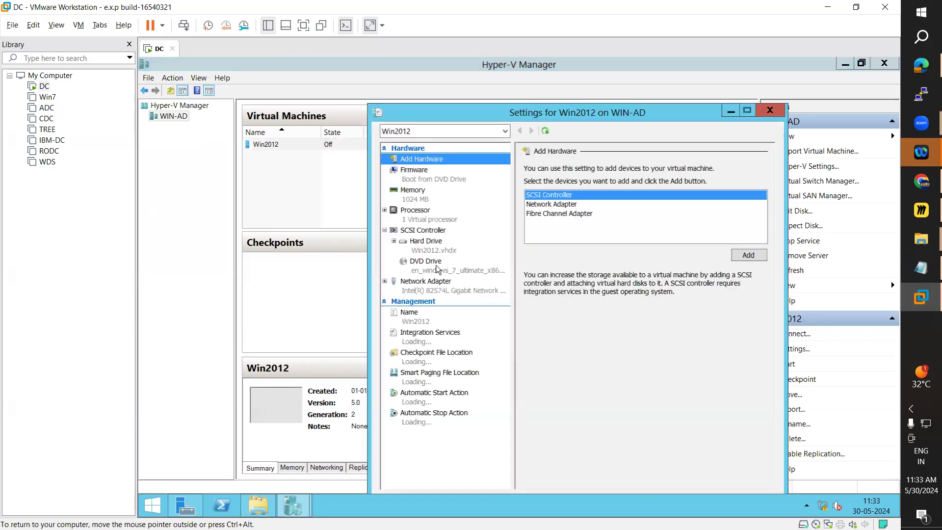
left_click(431, 265)
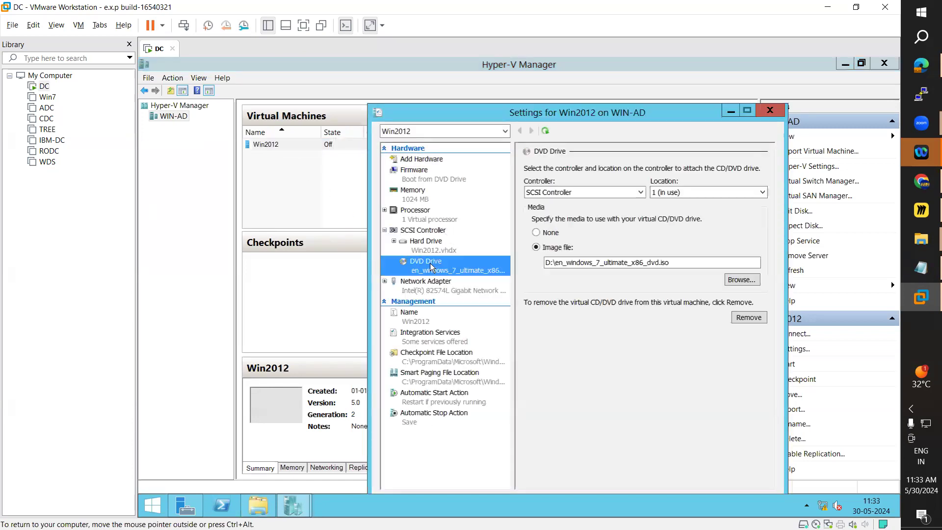
left_click(743, 284)
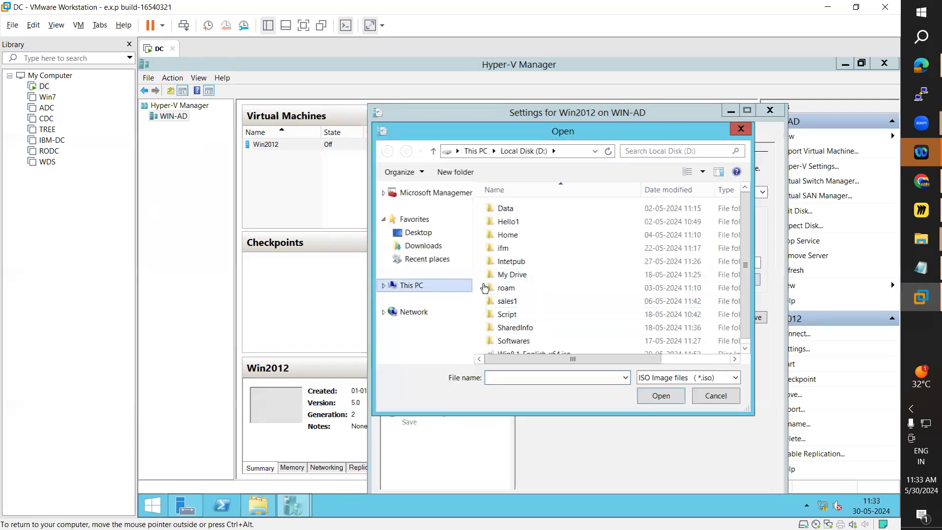
scroll(746, 226, "down", 1)
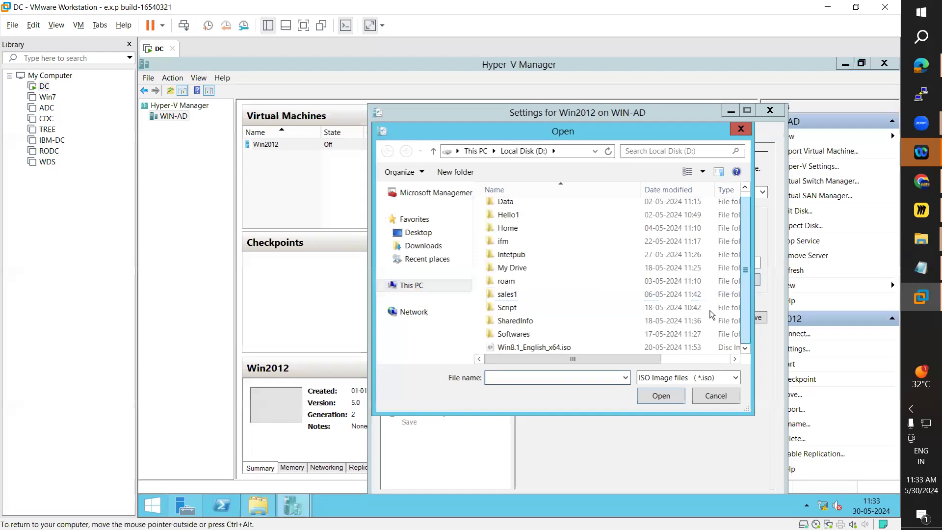
left_click(540, 347)
left_click(660, 397)
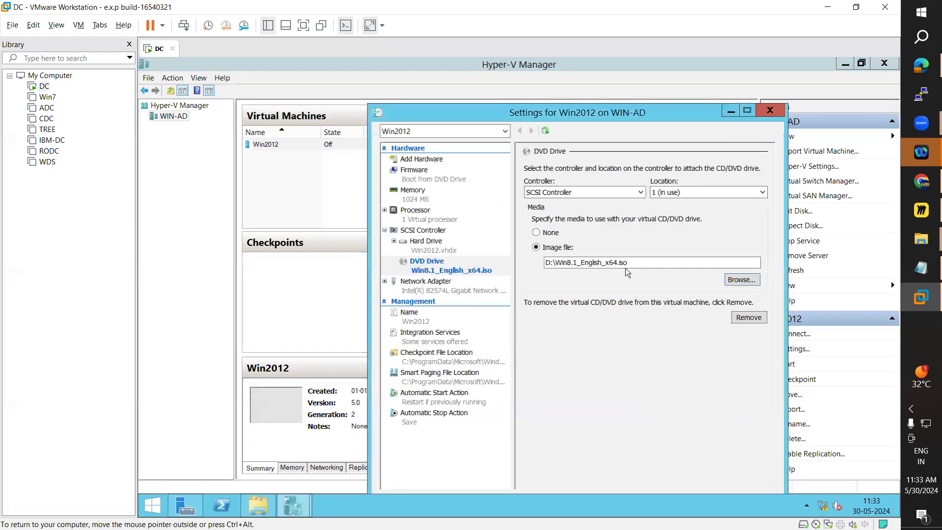
left_click_drag(599, 114, 582, 77)
left_click(747, 471)
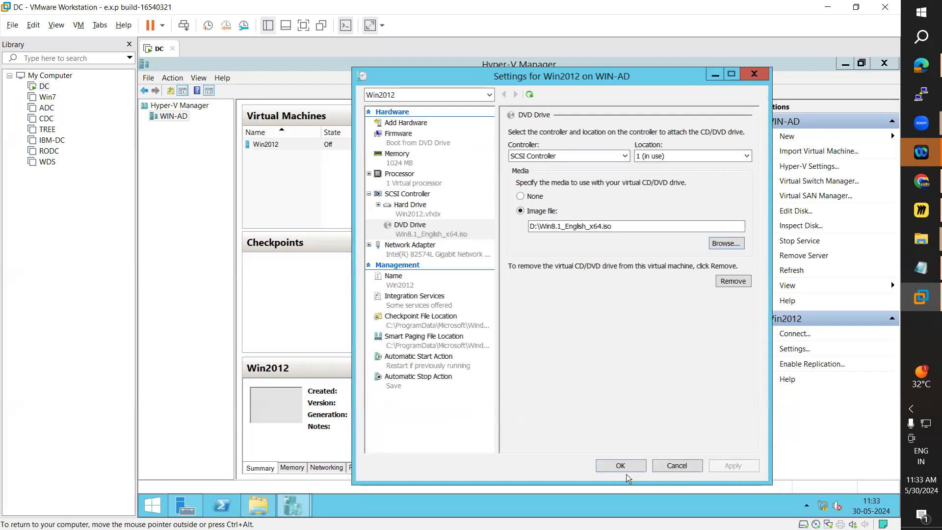
left_click(620, 466)
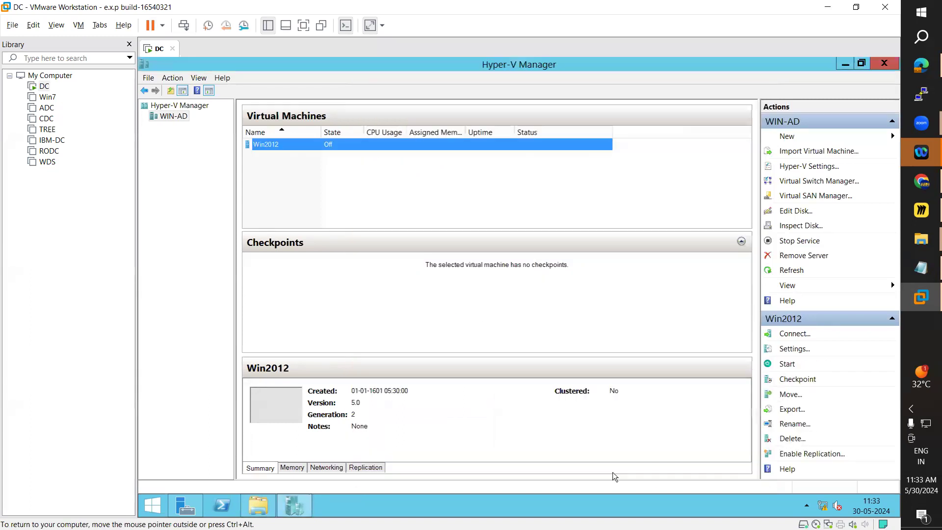
Step: Start the Win2012 virtual machine and connect to its console
right_click(349, 148)
left_click(380, 182)
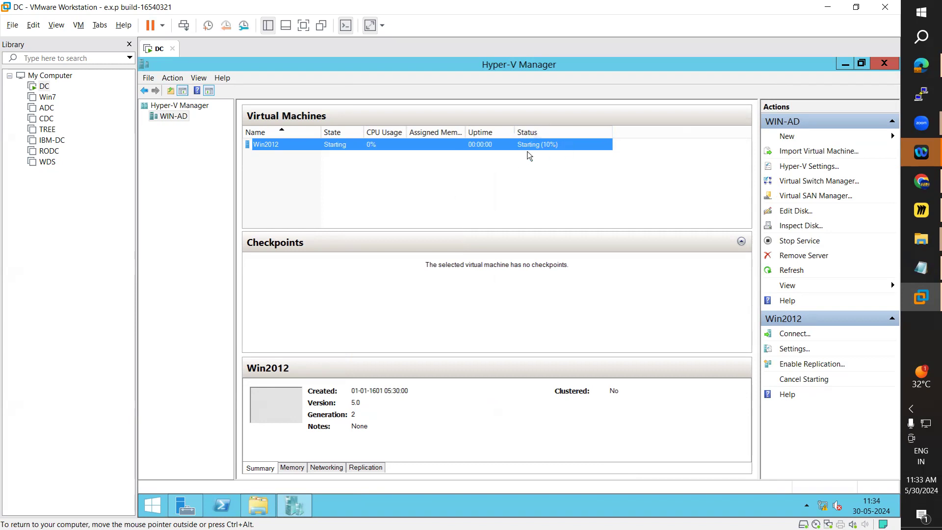
right_click(314, 146)
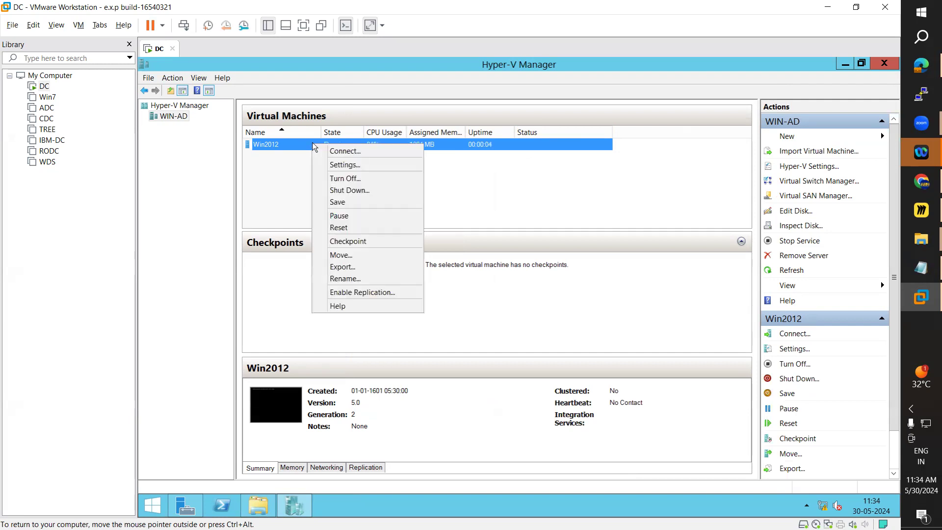
left_click(331, 150)
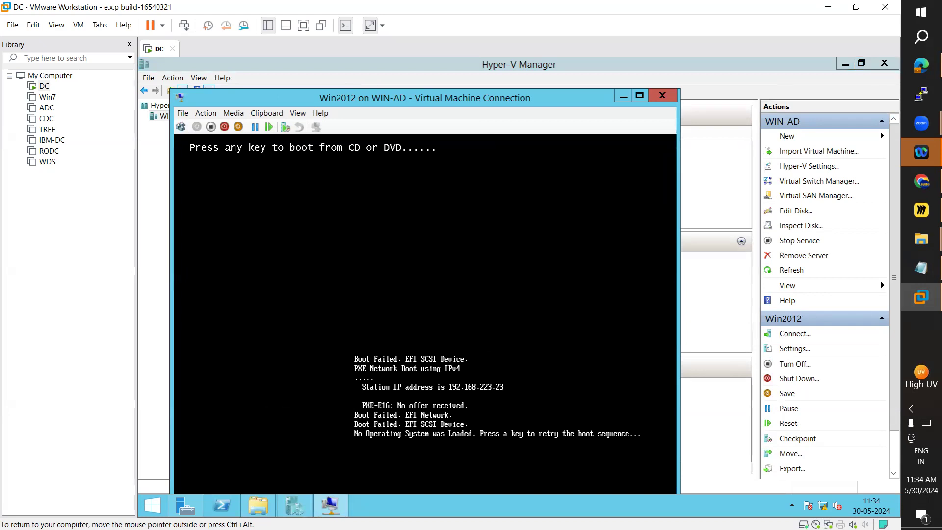
Step: Boot Win2012 from its DVD image into Windows Setup and reposition the Virtual Machine Connection window
key("Return")
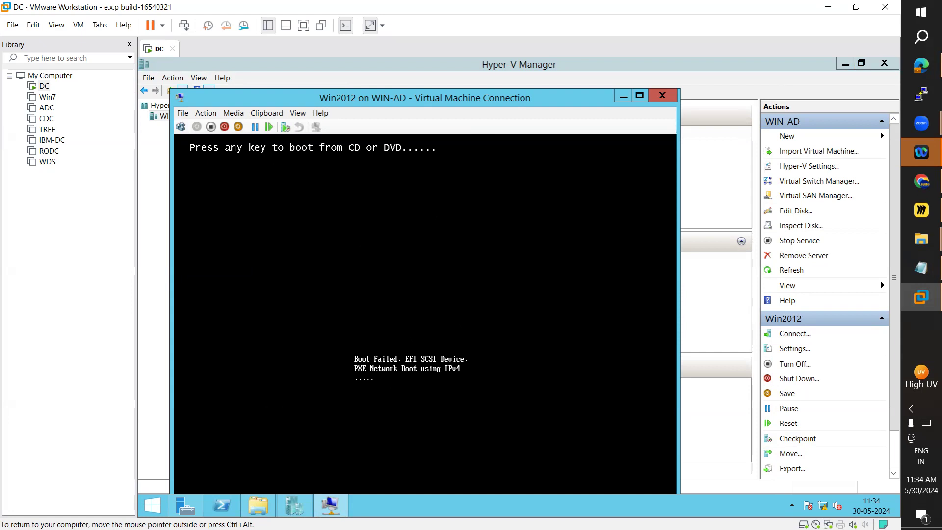
left_click_drag(502, 97, 490, 66)
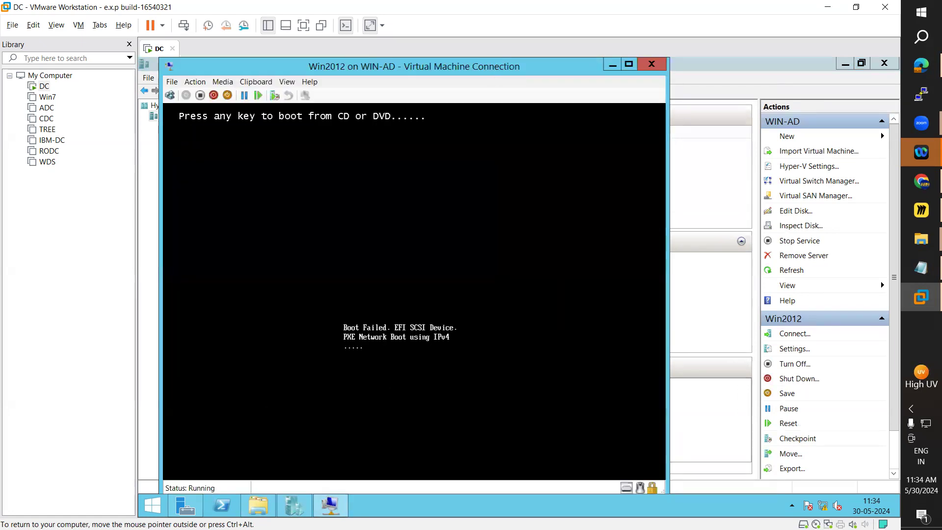
key("Return")
key("Return")
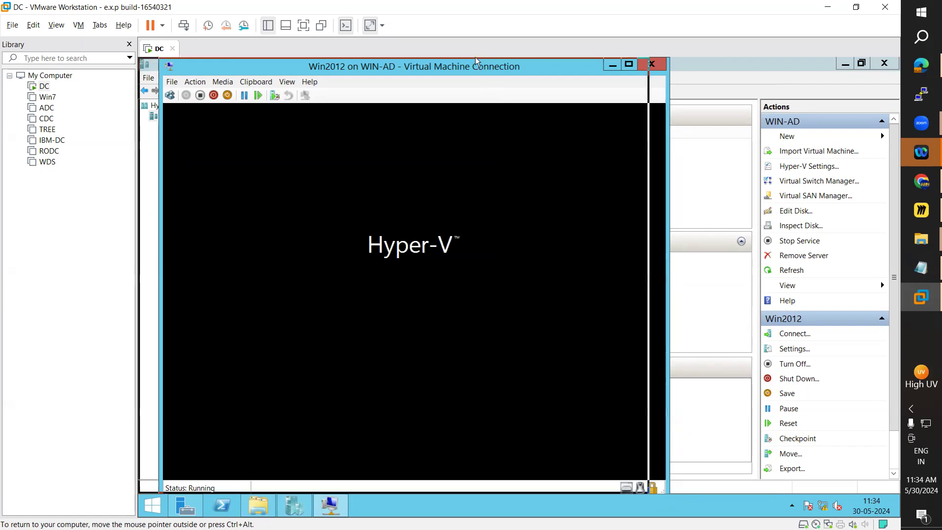
double_click(533, 61)
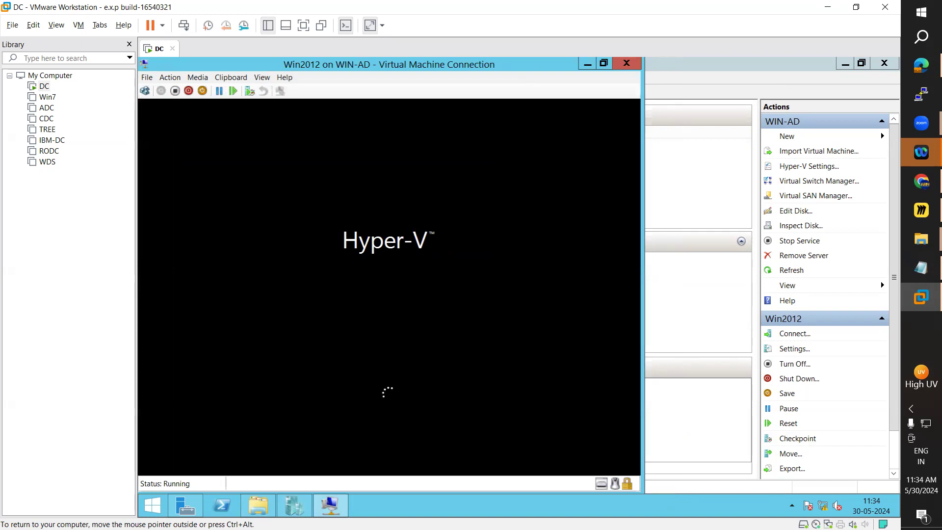
double_click(489, 66)
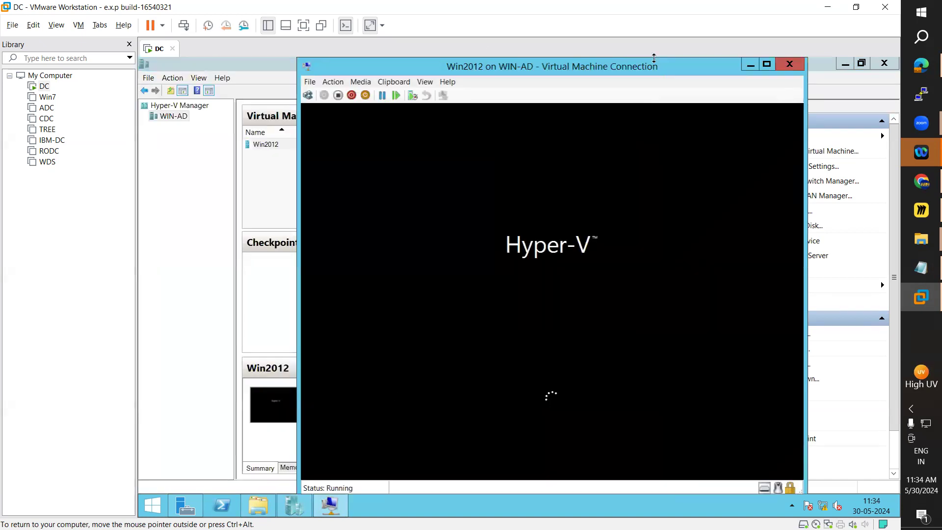
left_click_drag(653, 61, 651, 58)
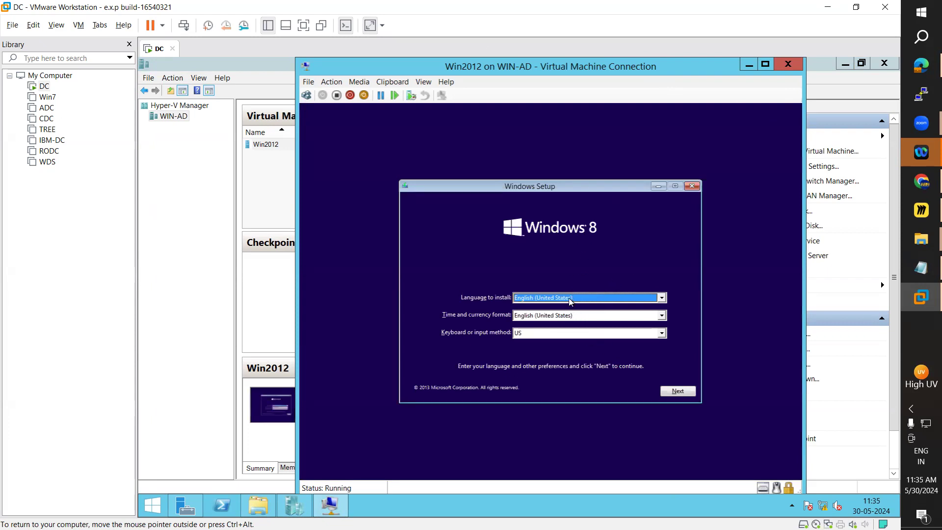
Step: Look through the keyboard or input method list in Windows Setup for layouts beginning with "In"
left_click(555, 334)
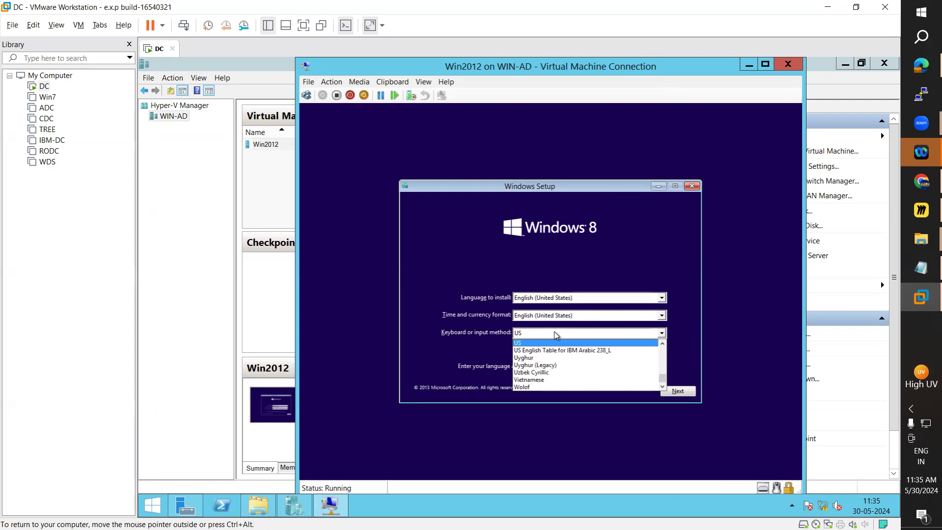
key("i")
key("n")
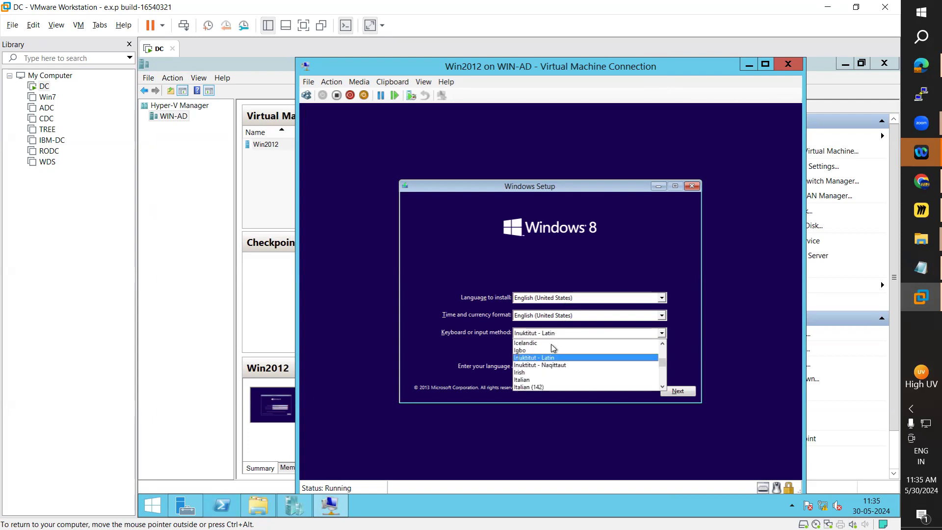
key("i")
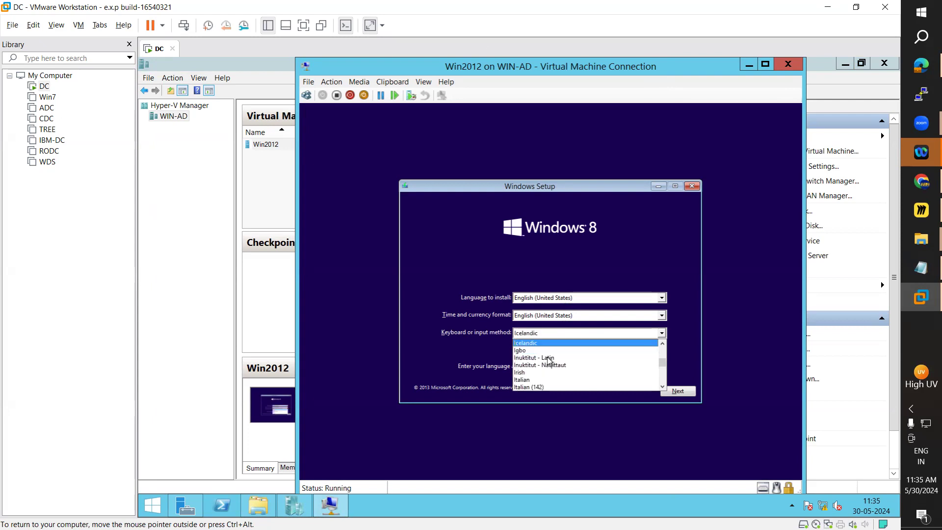
key("Down")
key("Down")
key("Down")
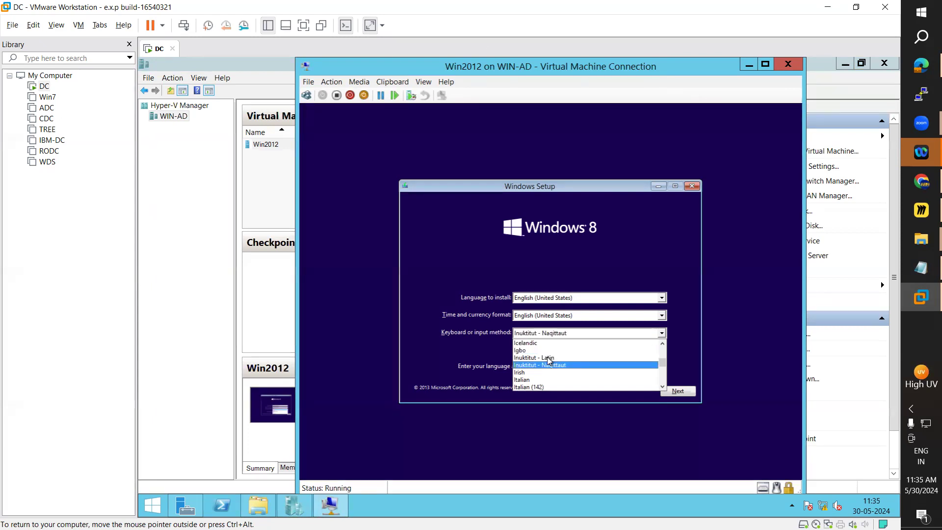
key("i")
key("i")
key("i")
key("i")
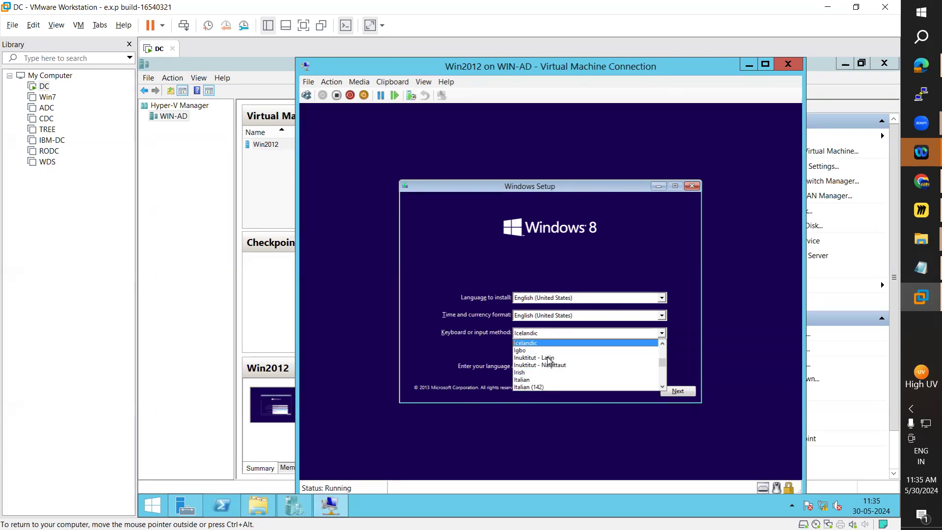
scroll(549, 361, "up", 6)
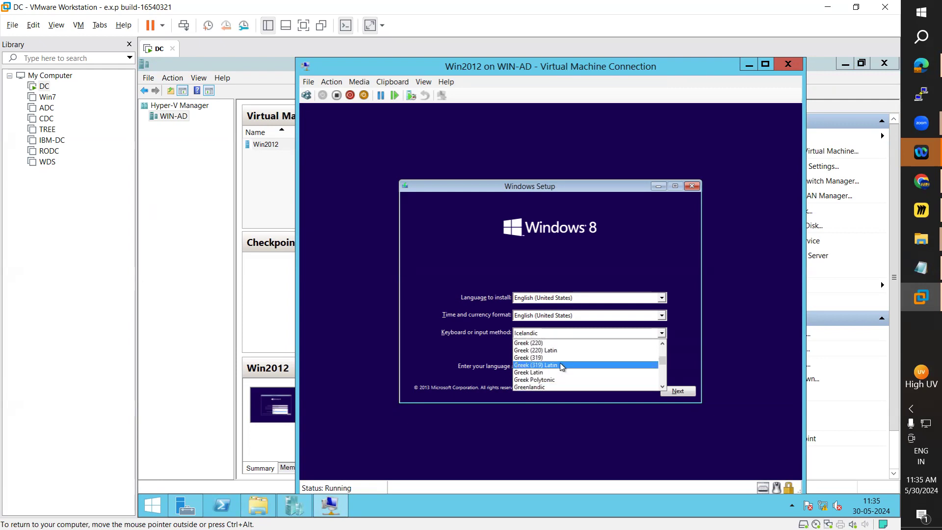
scroll(572, 360, "up", 3)
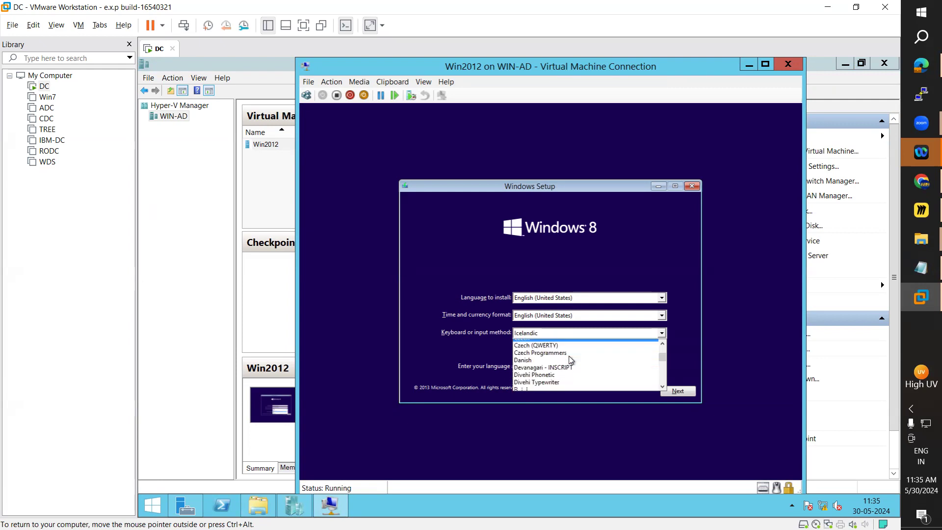
scroll(571, 360, "down", 6)
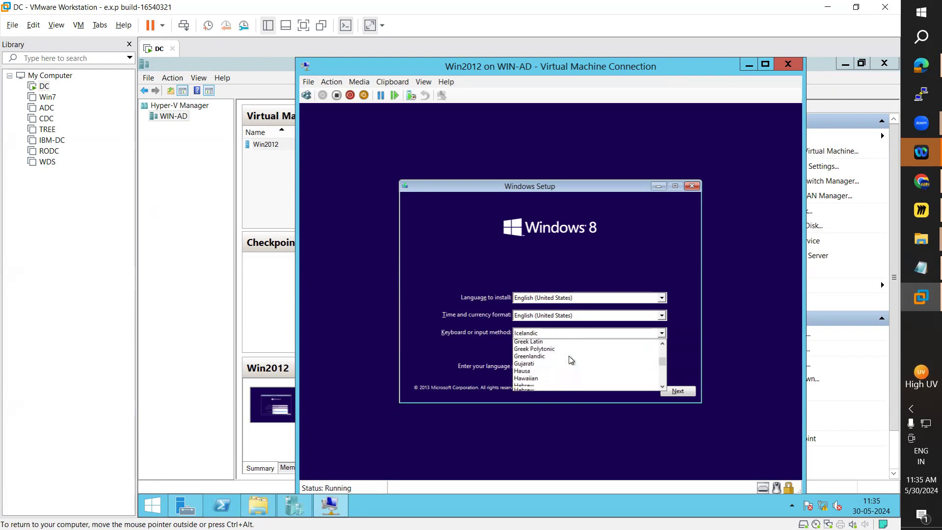
scroll(572, 360, "down", 1)
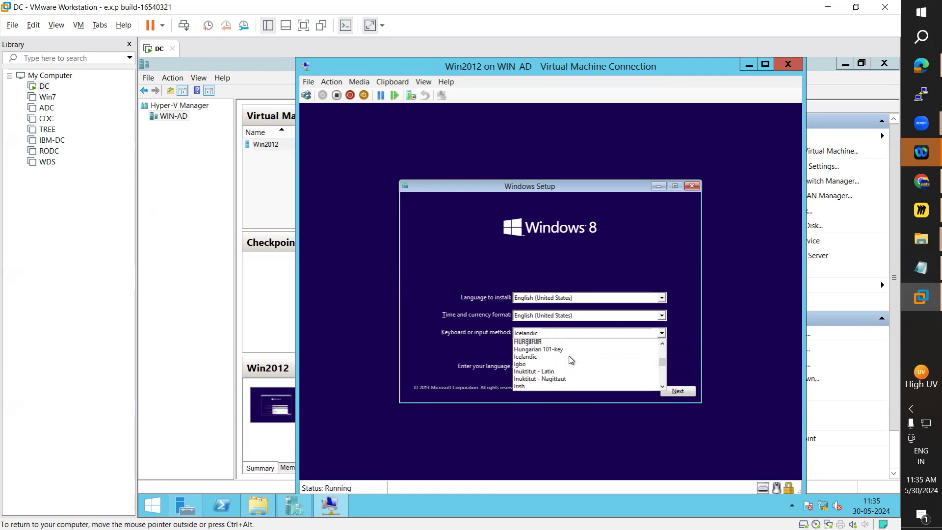
scroll(572, 360, "down", 1)
scroll(572, 360, "down", 1)
scroll(571, 360, "up", 2)
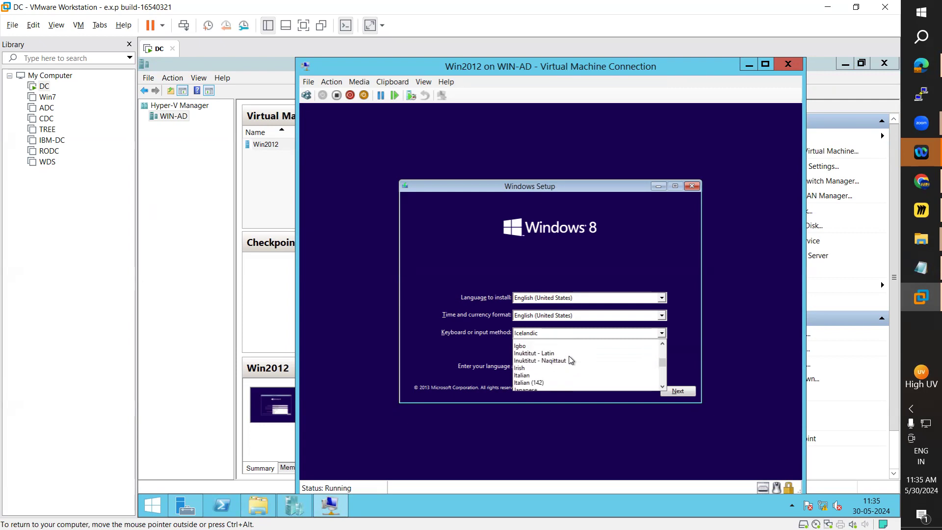
scroll(571, 360, "up", 3)
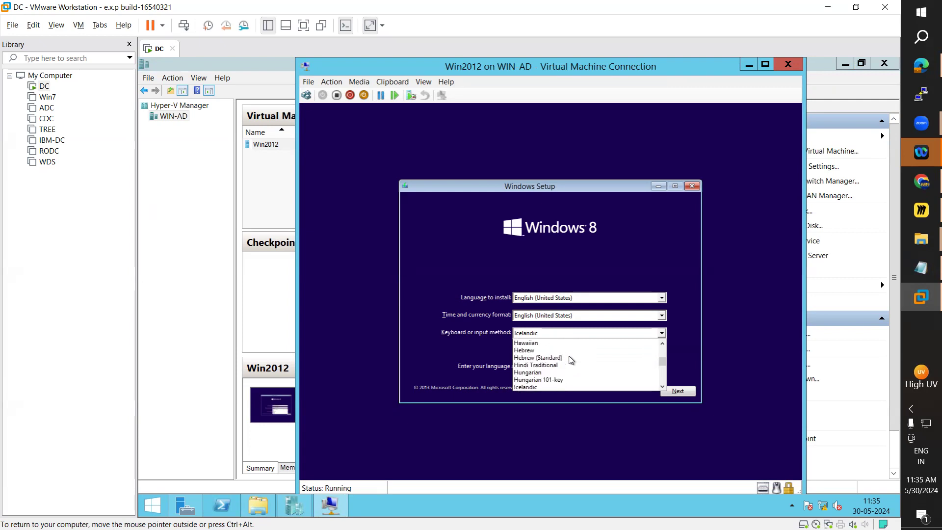
scroll(571, 360, "up", 2)
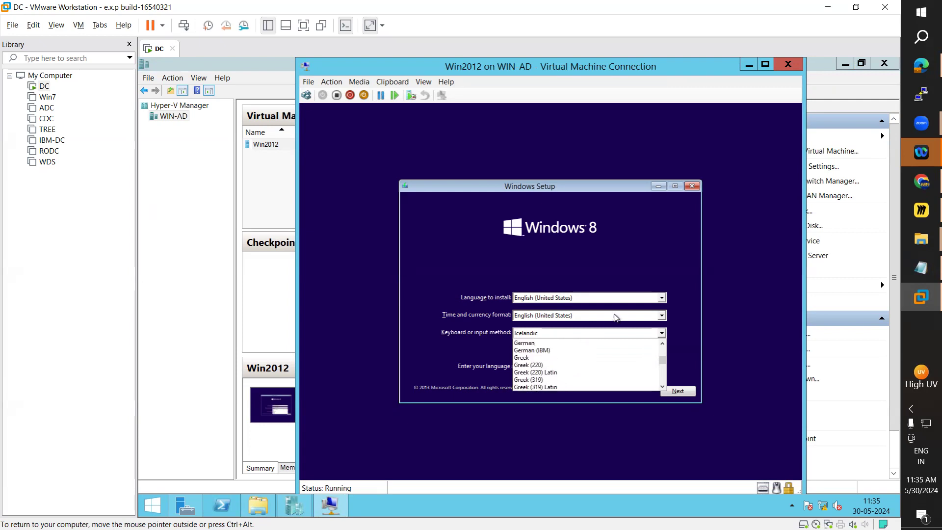
Step: Set the keyboard or input method to US, start the Windows 8 installation, and reposition the Virtual Machine Connection window
type("us")
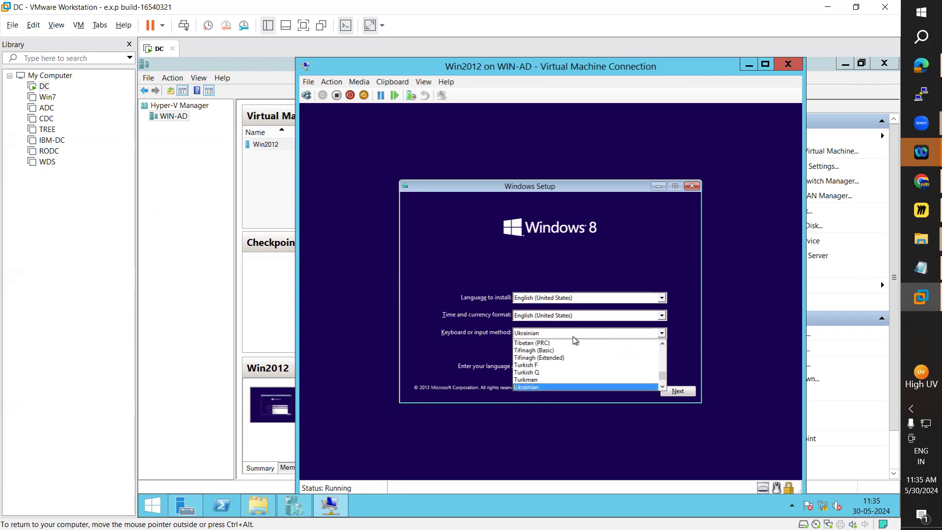
key("Up")
key("Up")
key("Up")
key("Up")
key("Return")
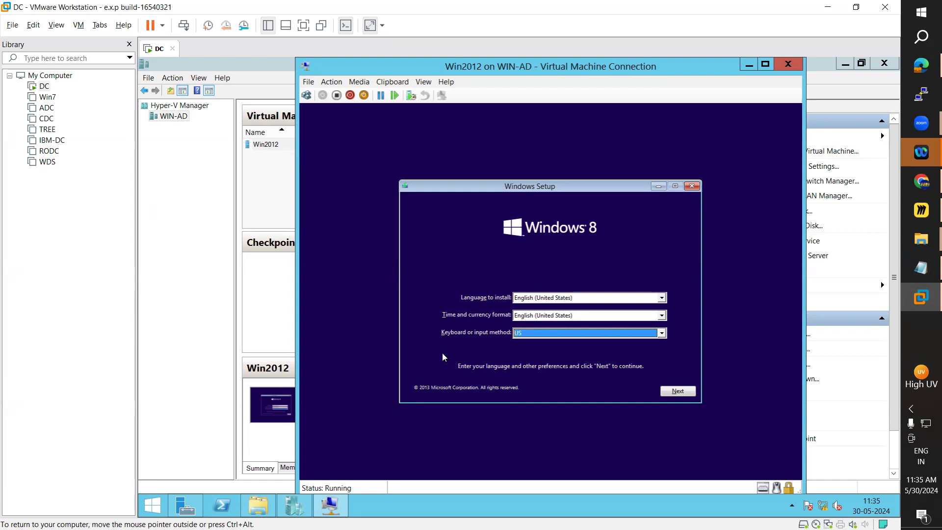
left_click(678, 391)
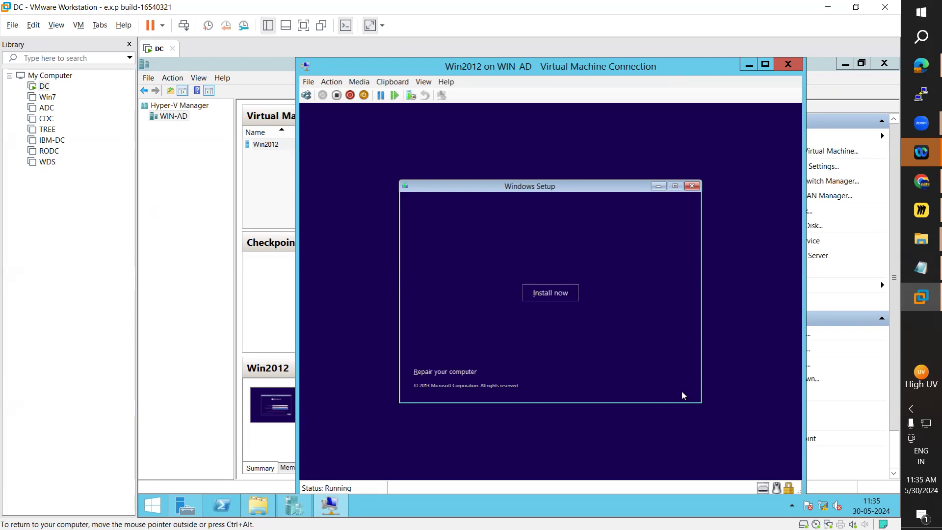
left_click(559, 298)
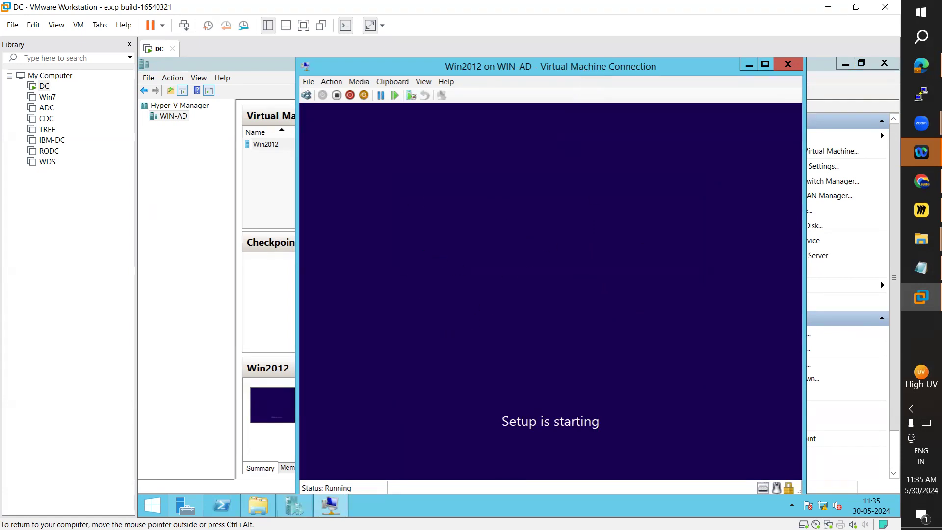
left_click_drag(618, 67, 655, 66)
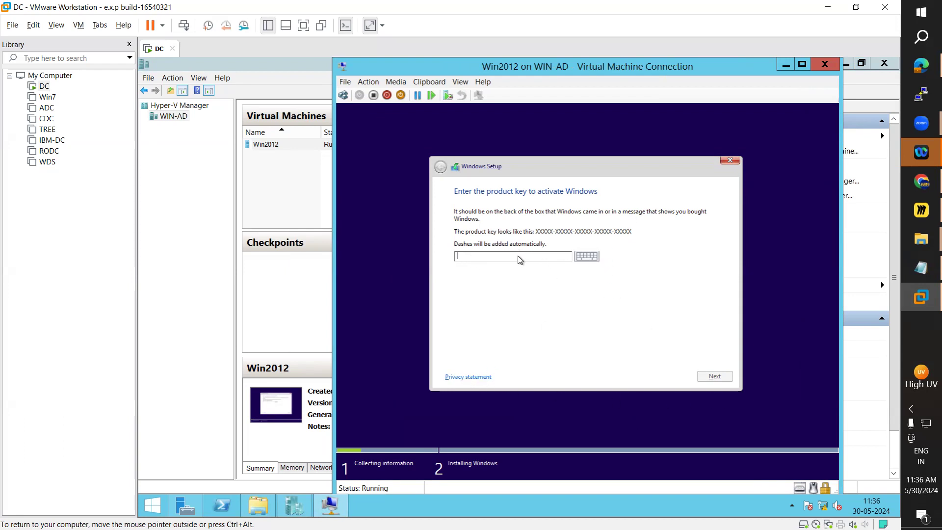
Step: Switch to the host's WinOS folder in File Explorer and check Win8.1_English_x64.iso among the Windows images
mouse_move(904, 236)
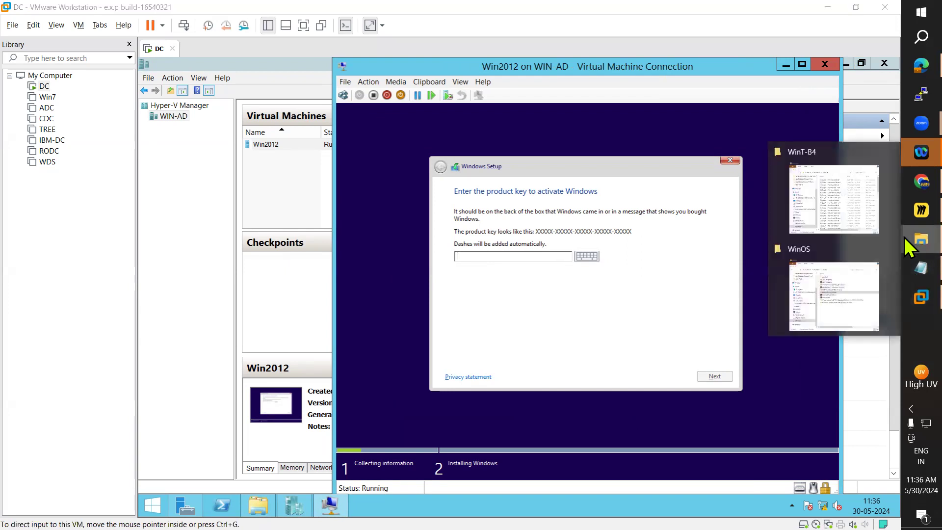
left_click(848, 290)
left_click(480, 252)
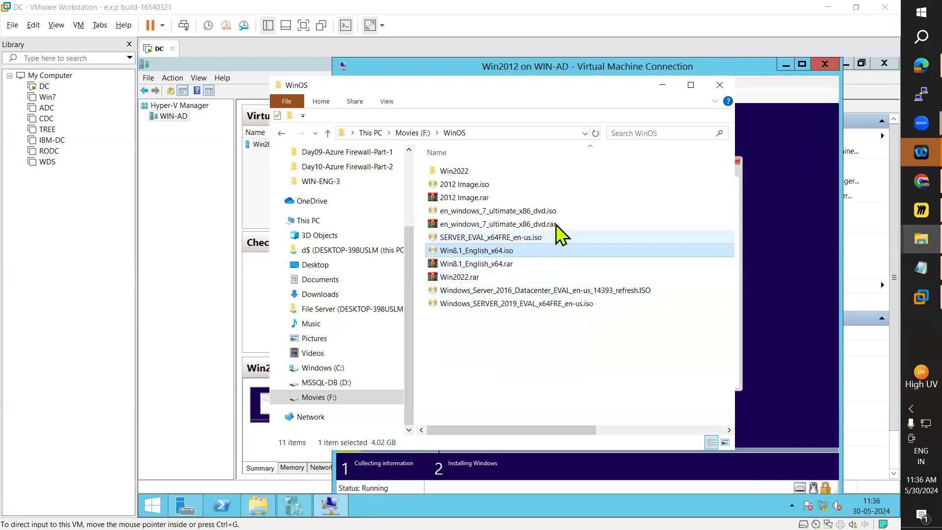
left_click(663, 86)
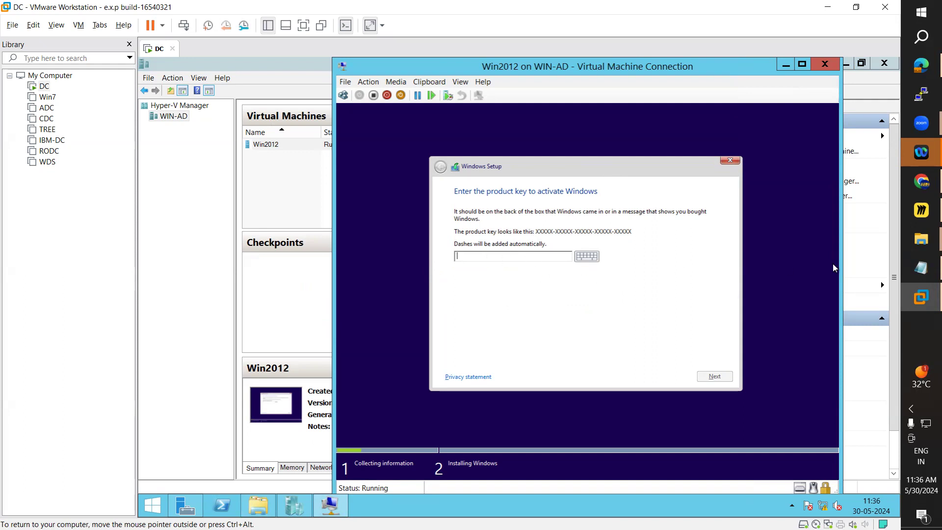
mouse_move(905, 243)
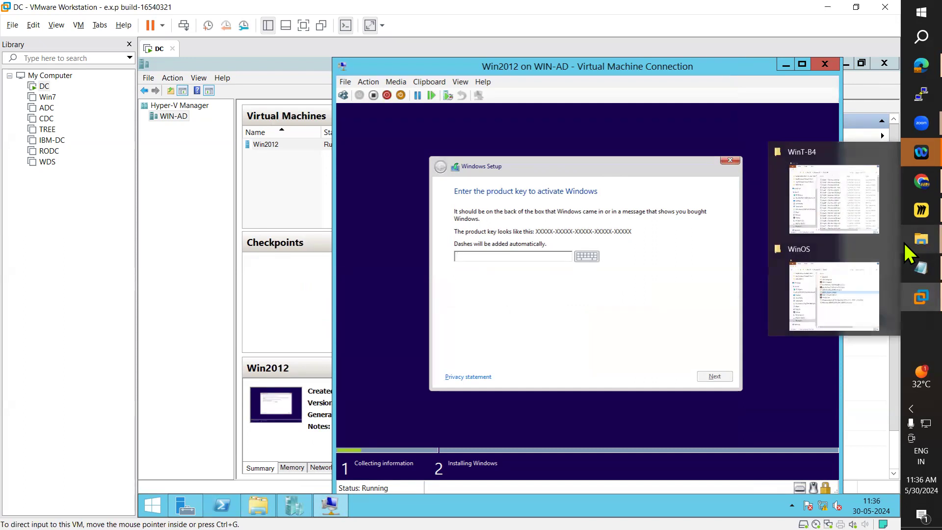